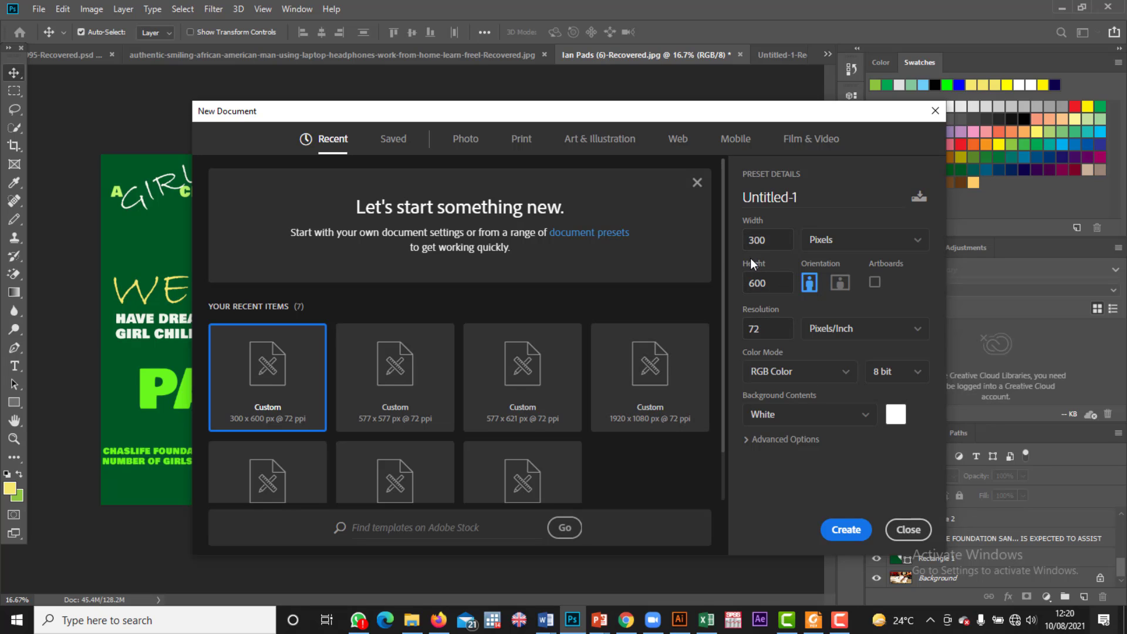
Step: Create the Untitled-1 document at 300 × 600 px, 72 ppi, with a white background
double_click(769, 243)
left_click(845, 530)
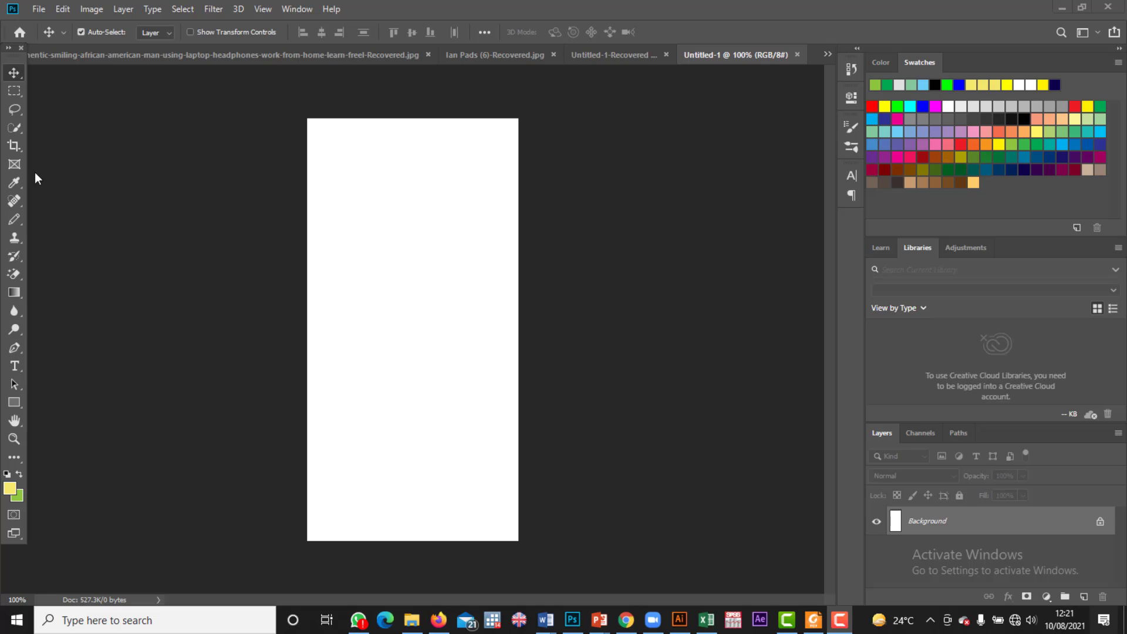
Step: Convert the locked white Background into the editable Layer 0 with a Move-tool drag
left_click(16, 166)
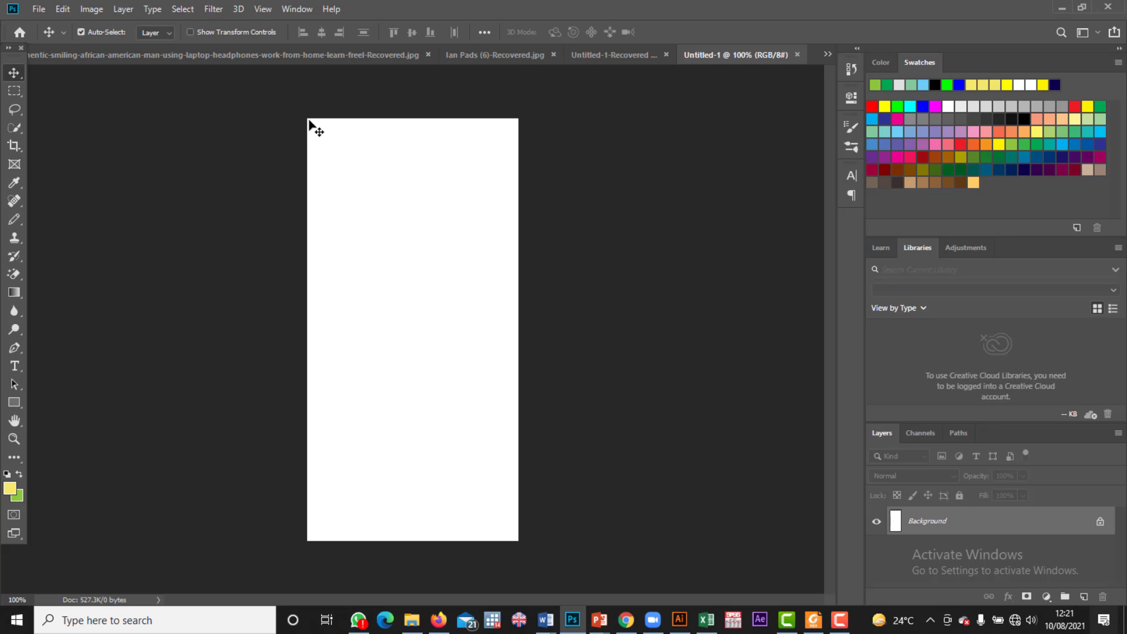
left_click_drag(311, 126, 468, 235)
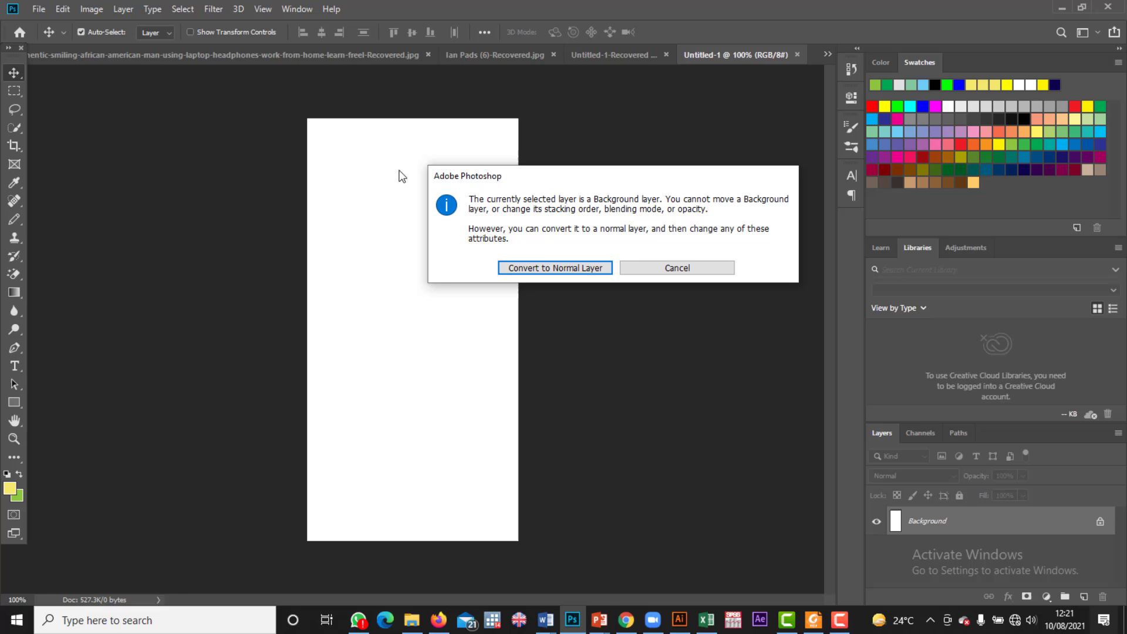
left_click(560, 268)
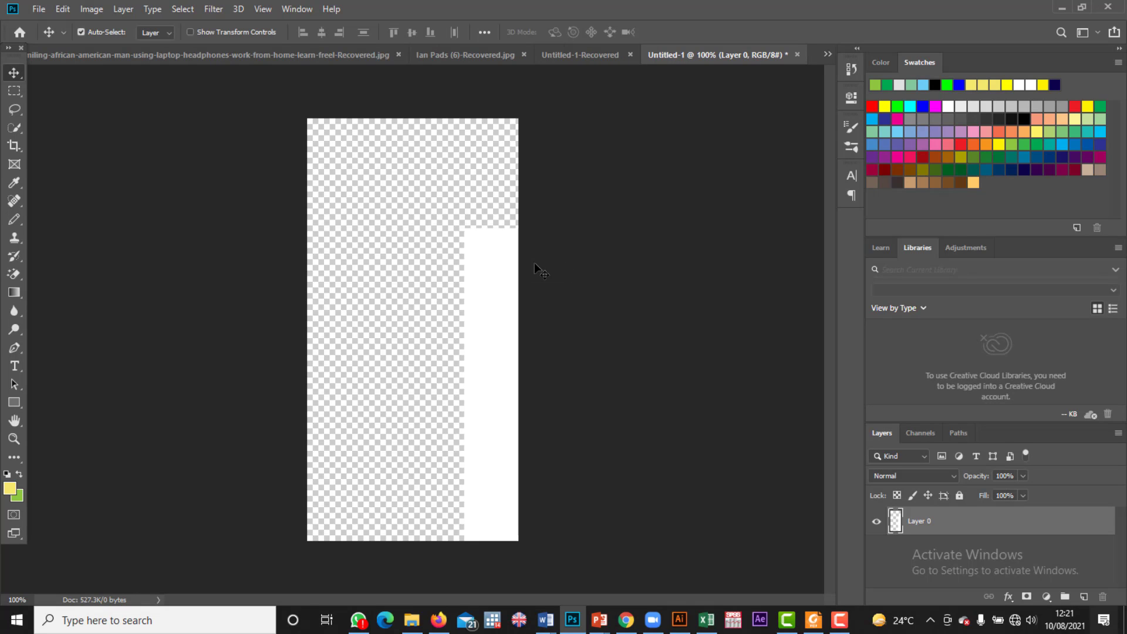
left_click_drag(490, 296, 347, 199)
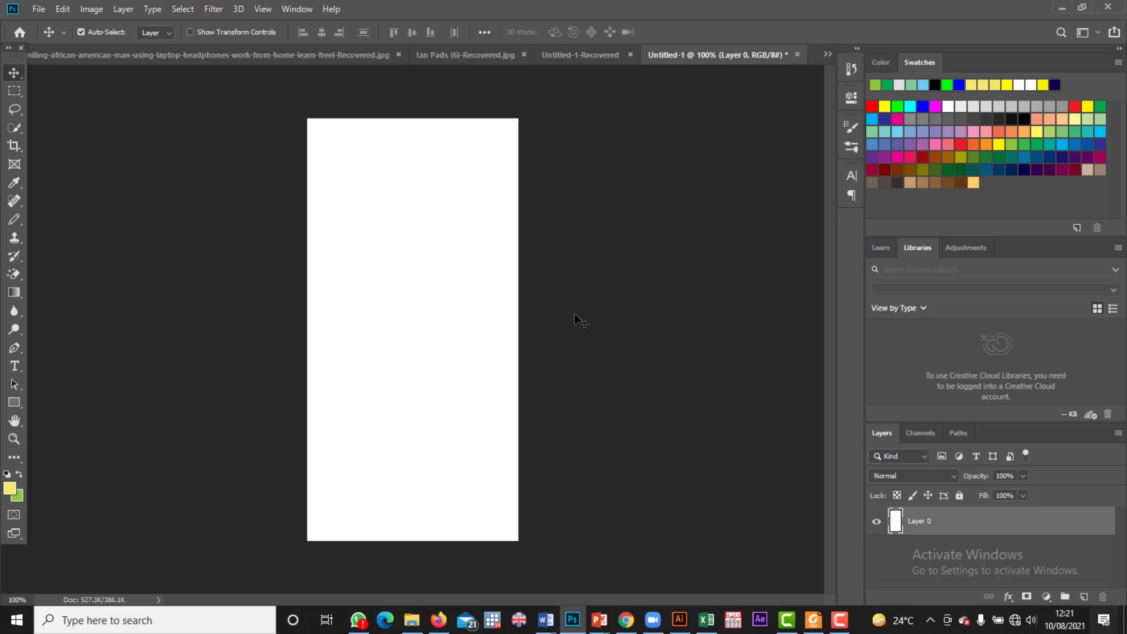
Step: Draw a trial frame across the canvas top, then undo it with Ctrl+Z
left_click(14, 163)
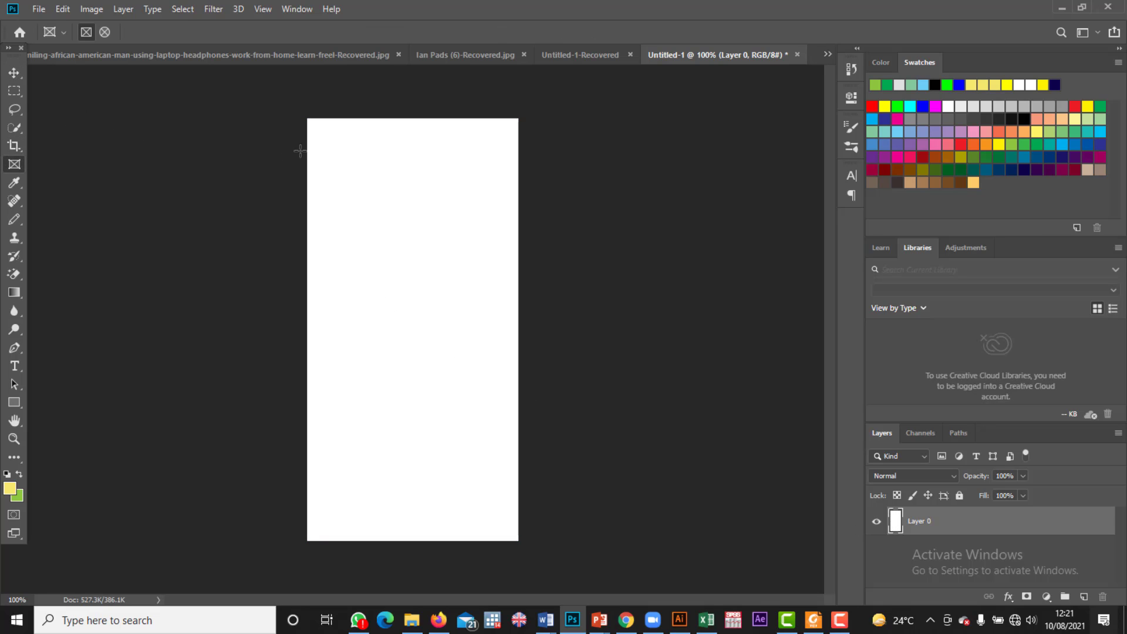
left_click_drag(327, 136, 514, 295)
mouse_move(345, 182)
left_mouse_down()
mouse_move(324, 176)
mouse_move(346, 176)
left_mouse_up()
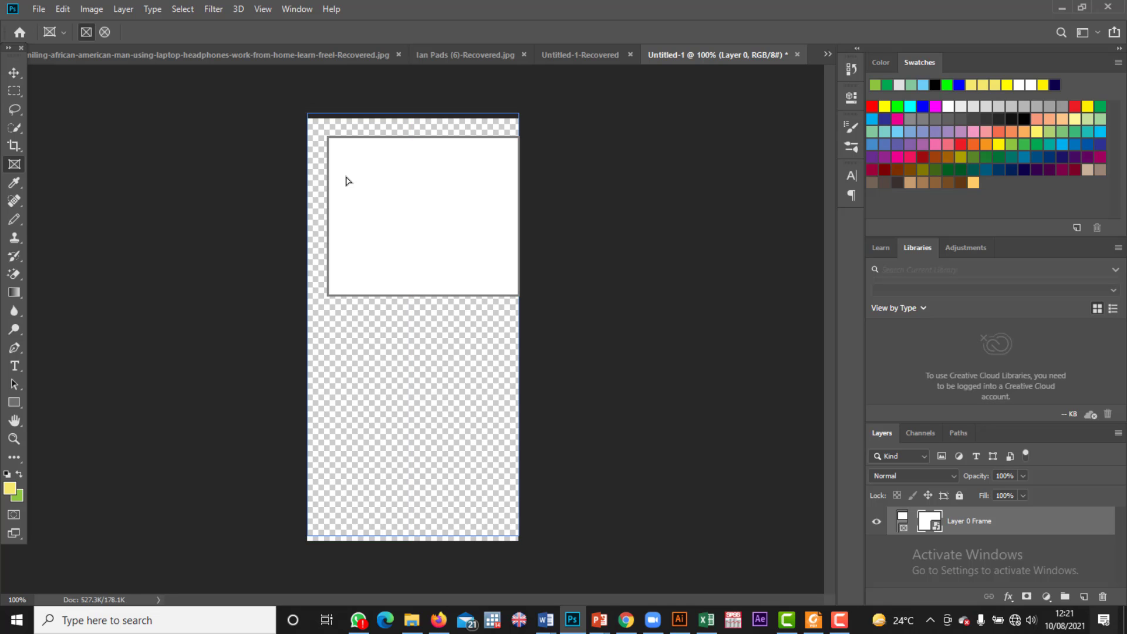
key("ctrl+z")
key("ctrl+z")
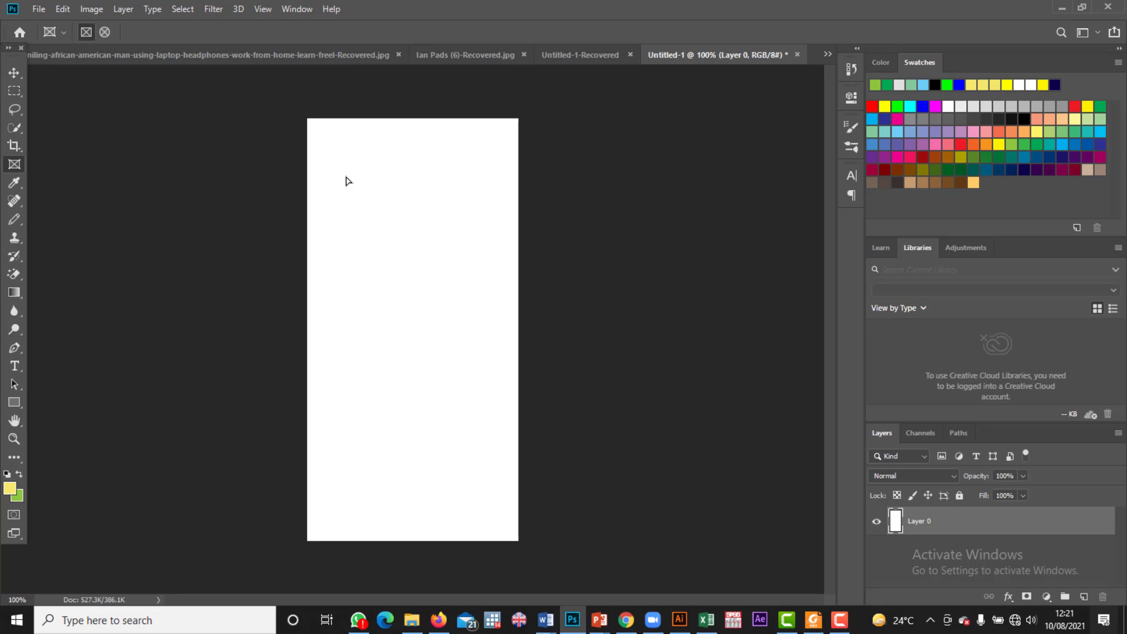
Step: Embed IMG_20190128_120414 from the Chaslife Foundation Photos folder via File > Place Embedded
left_click(14, 73)
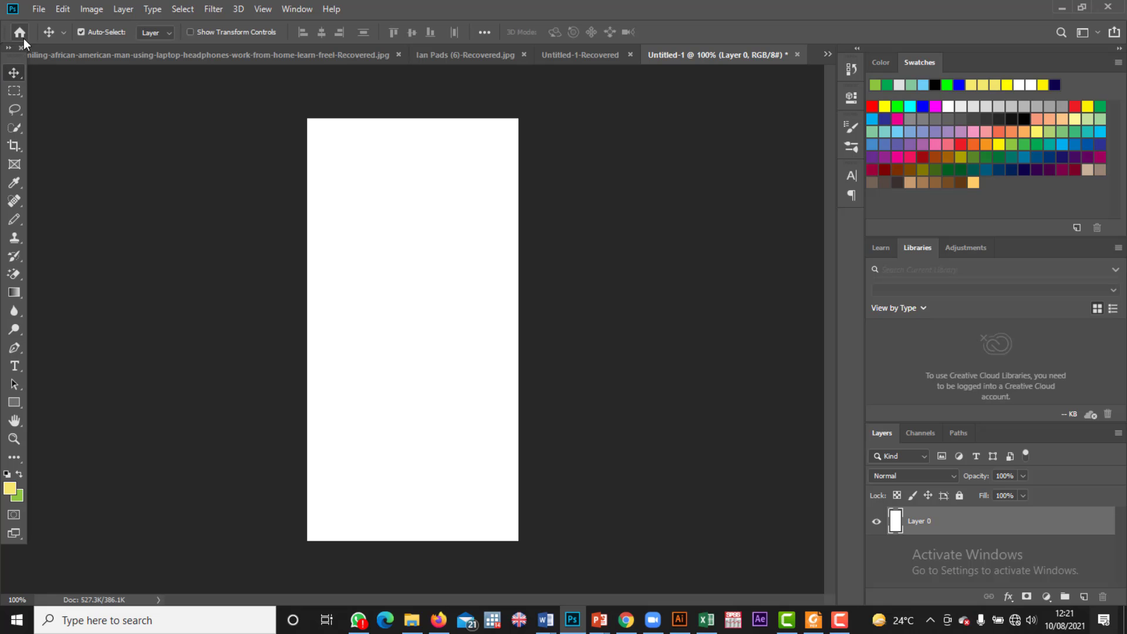
left_click(38, 10)
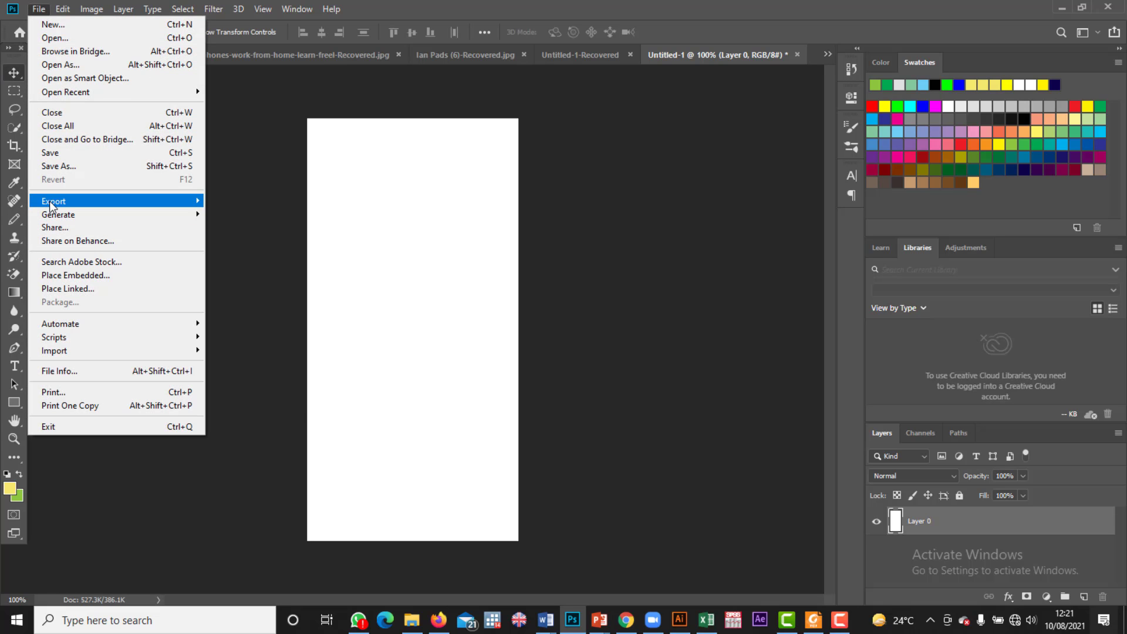
mouse_move(51, 205)
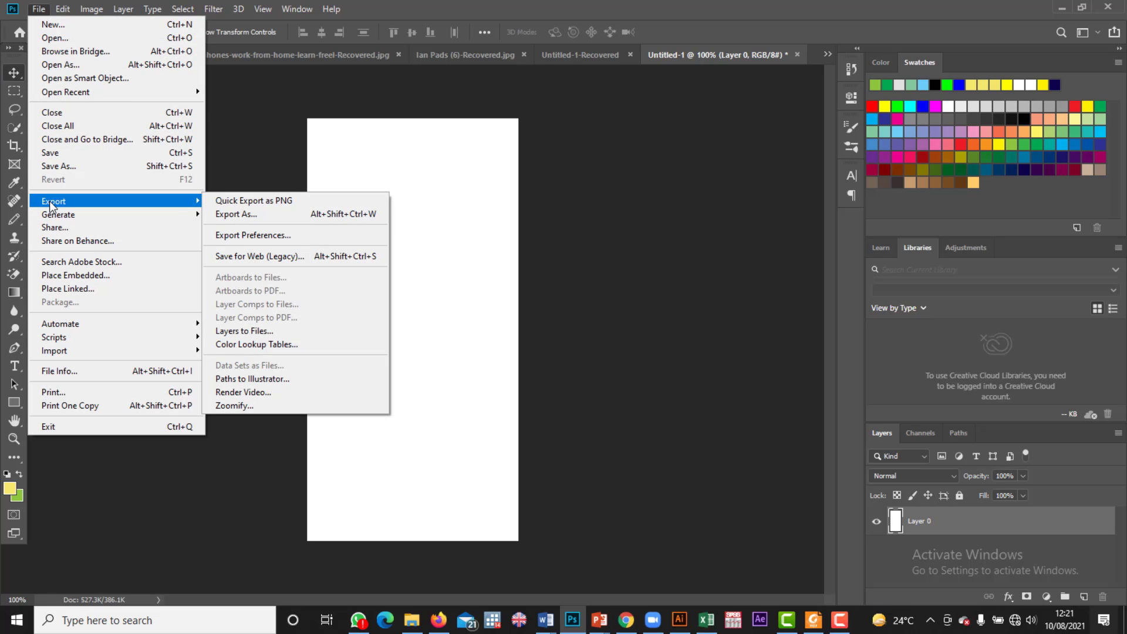
left_click(73, 275)
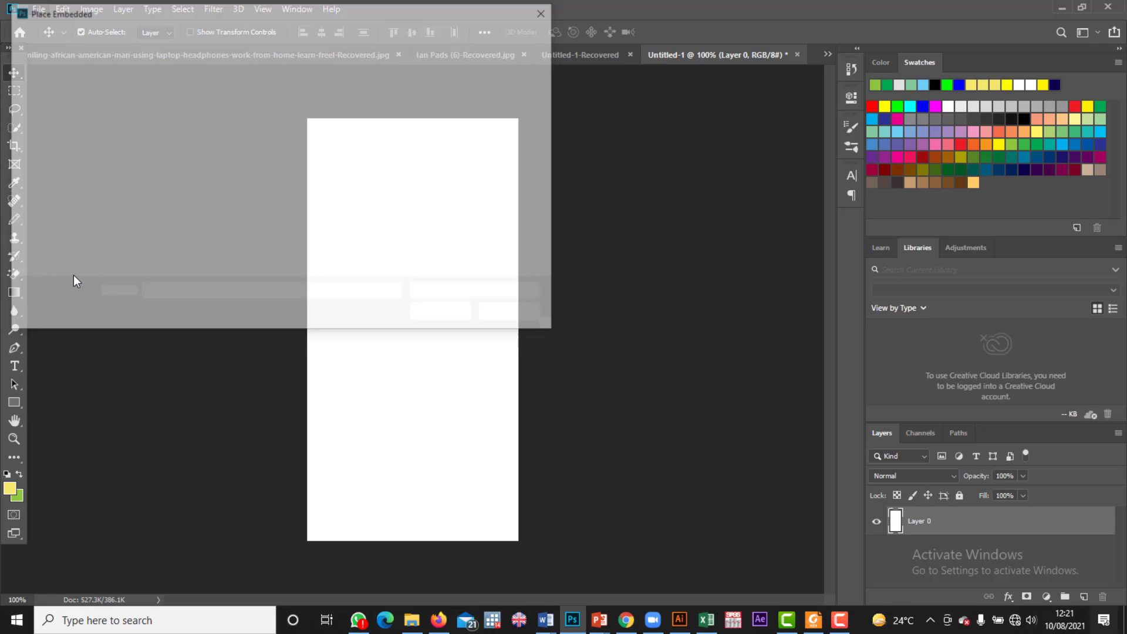
scroll(372, 196, "down", 10)
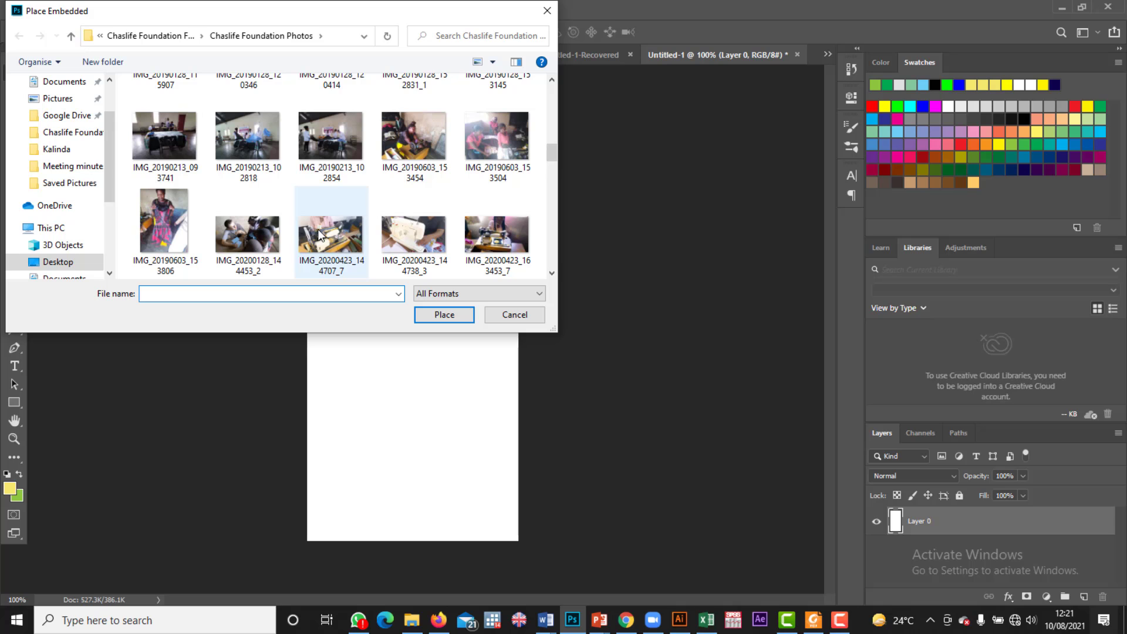
scroll(319, 231, "down", 10)
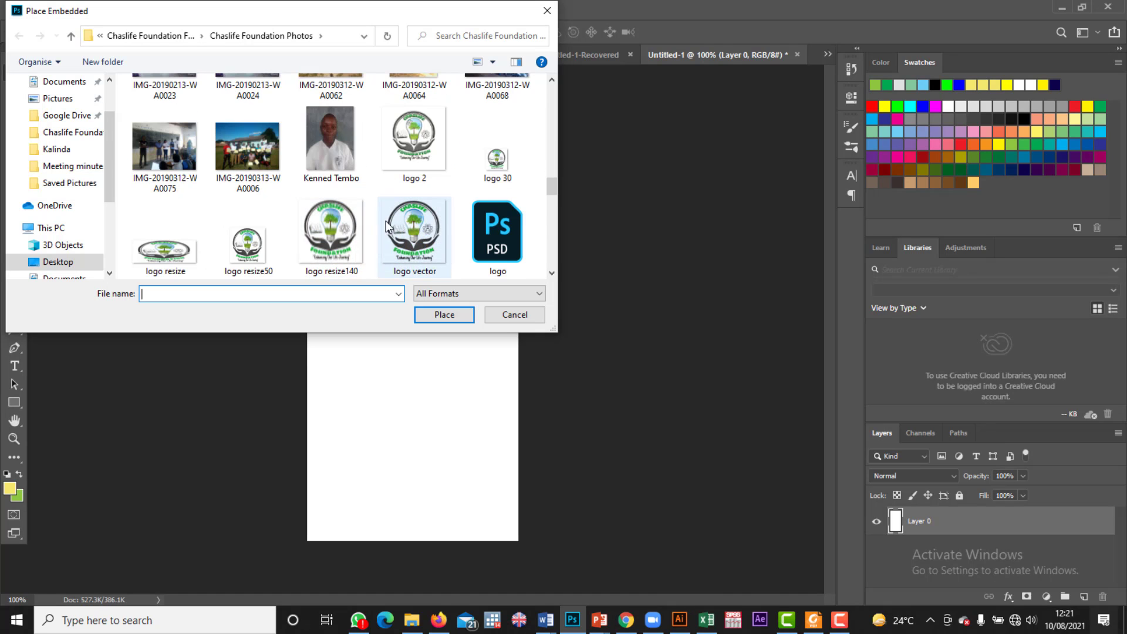
scroll(259, 199, "down", 2)
scroll(261, 198, "up", 3)
scroll(261, 197, "down", 8)
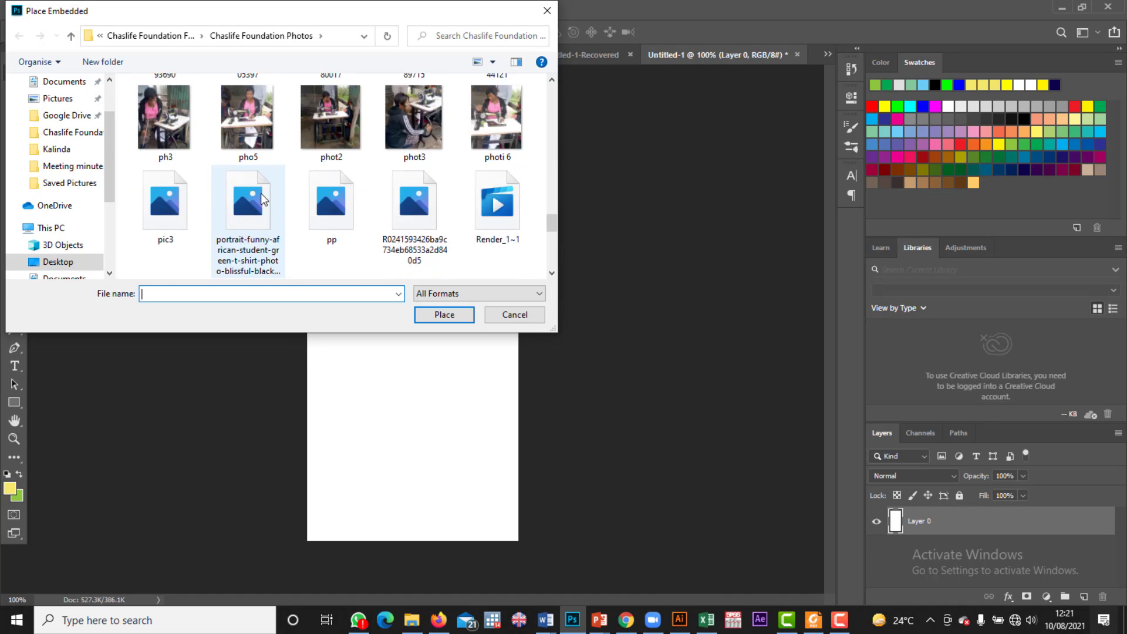
scroll(261, 194, "down", 2)
scroll(312, 175, "up", 6)
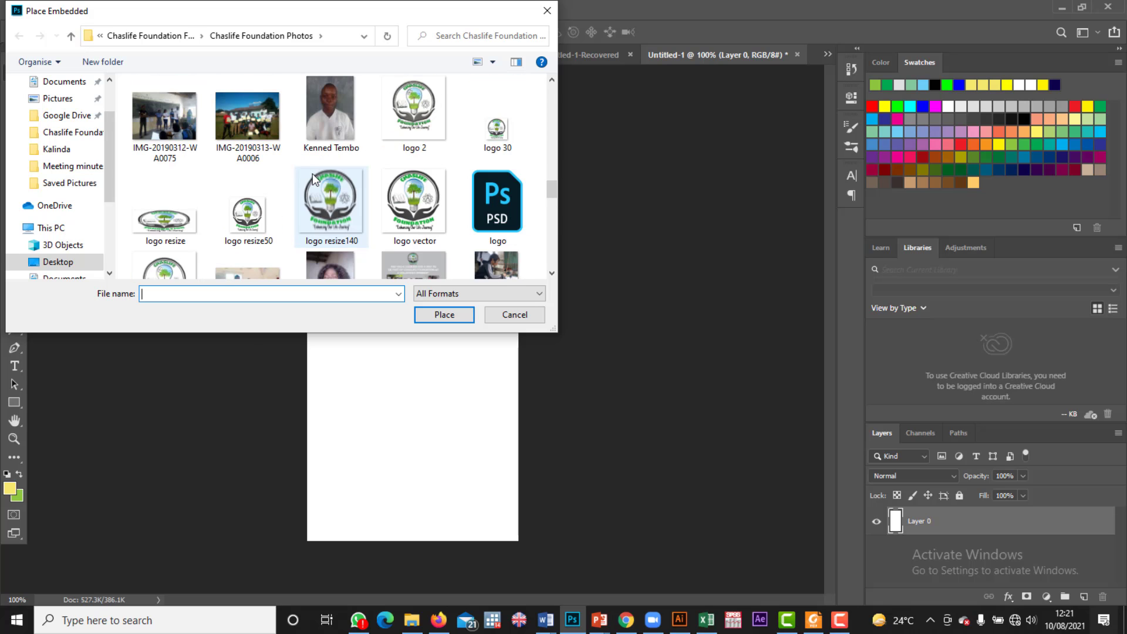
scroll(303, 175, "up", 3)
scroll(295, 178, "up", 3)
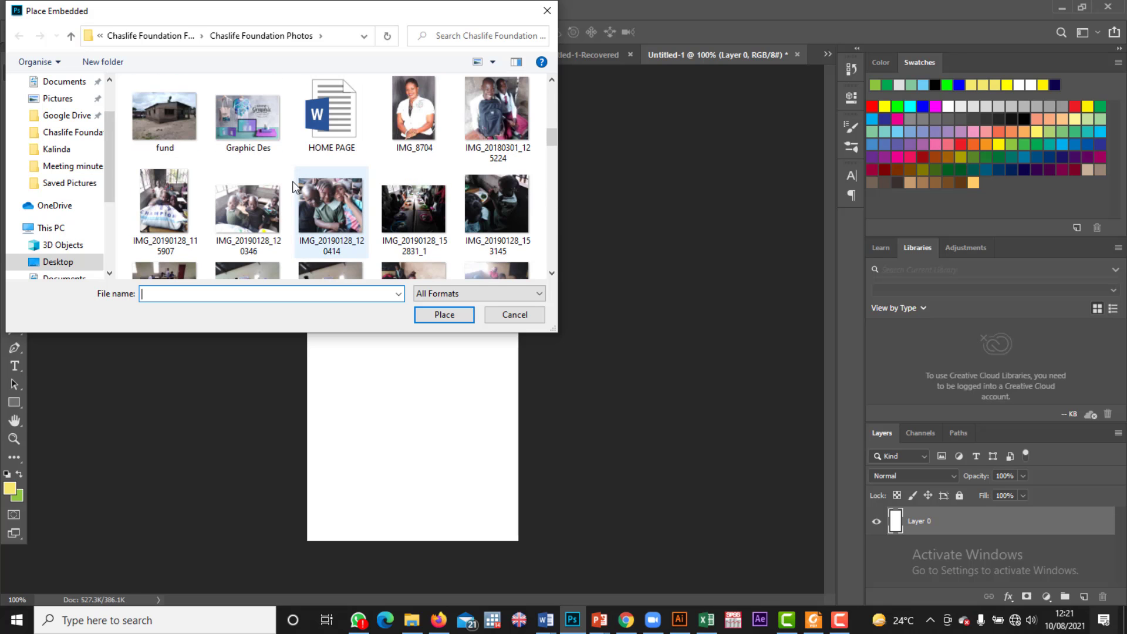
double_click(313, 206)
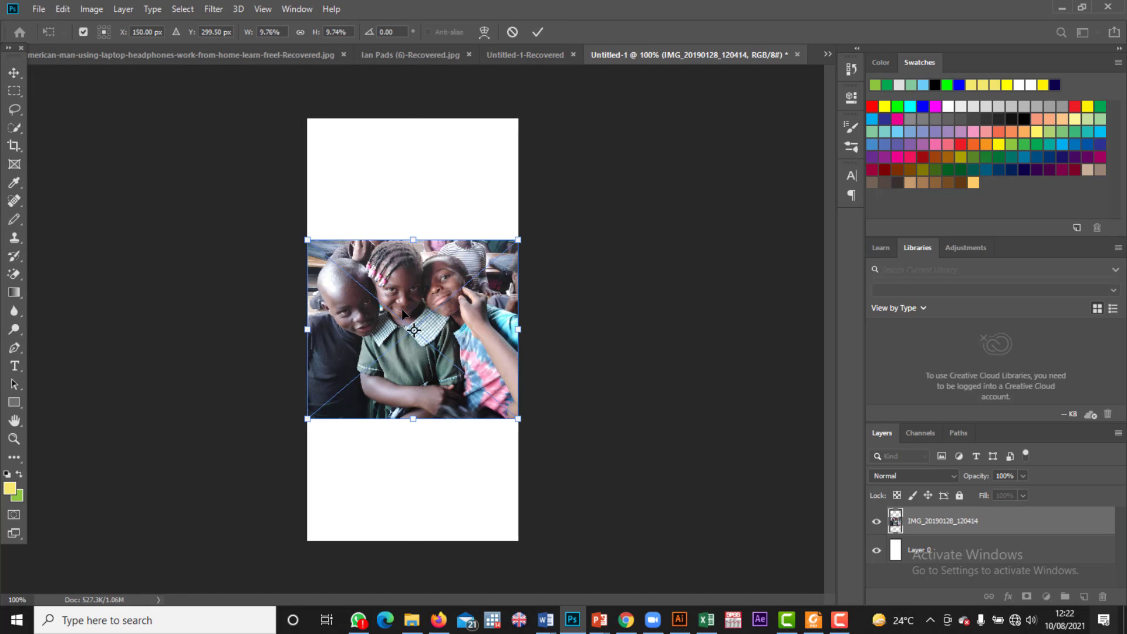
Step: Drag the schoolchildren photo to the canvas top and lower its opacity to 17%
left_click_drag(403, 313, 404, 193)
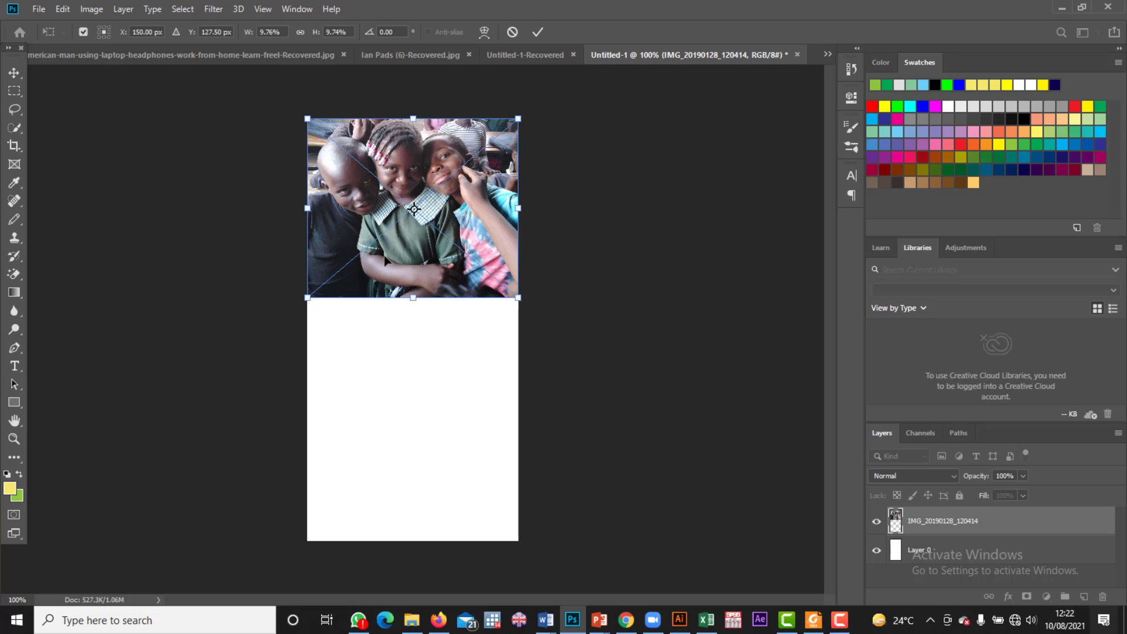
left_click(1022, 477)
left_click_drag(984, 495, 971, 494)
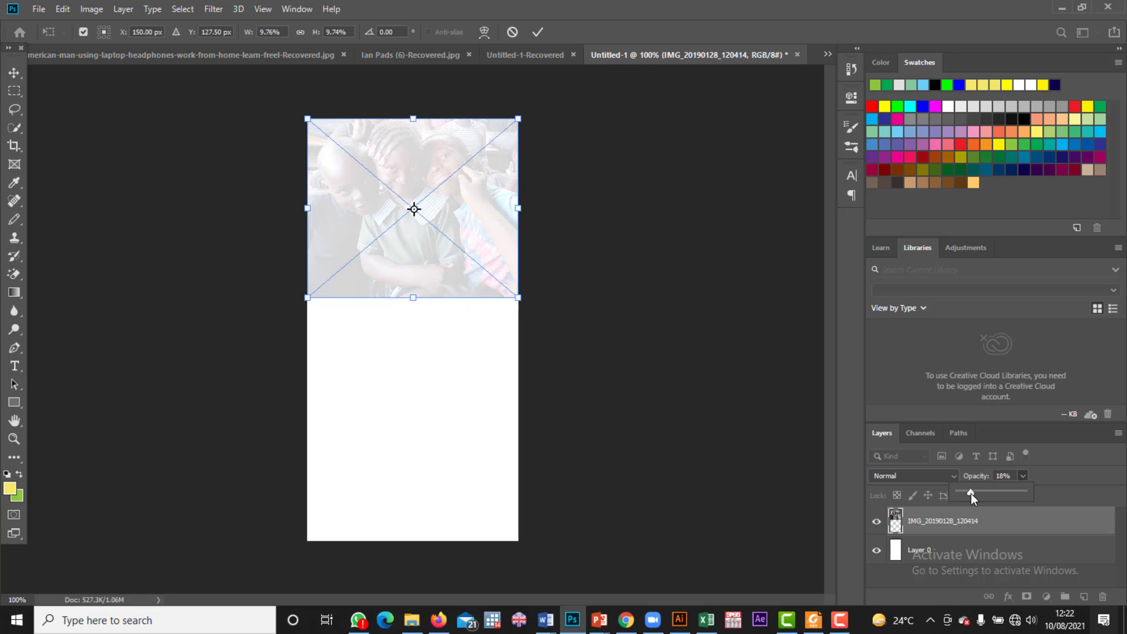
left_click(12, 72)
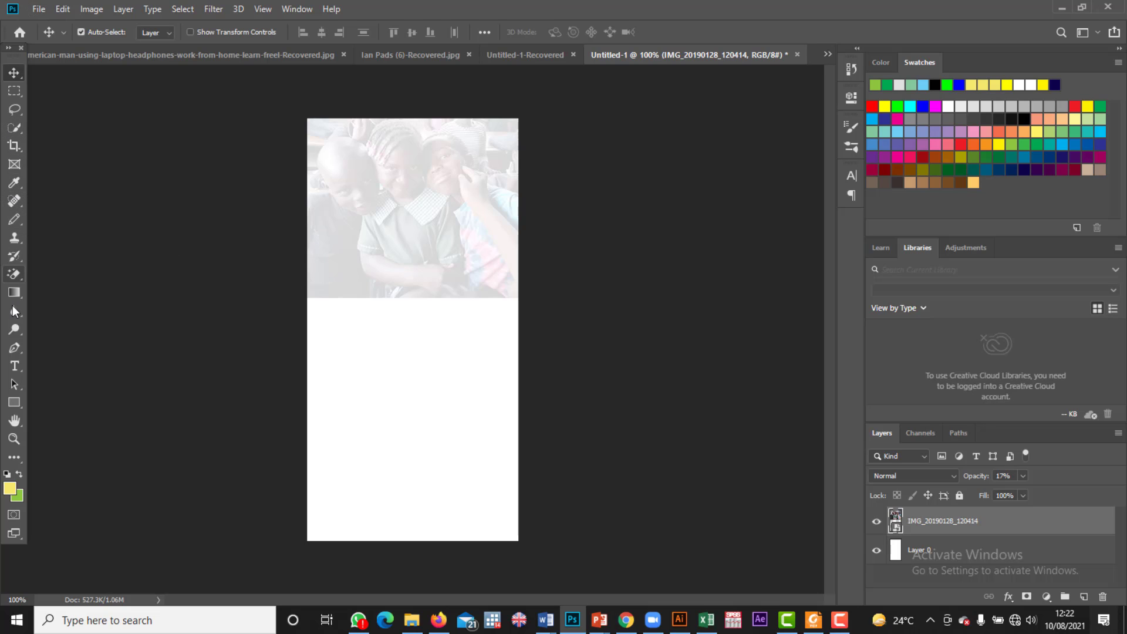
left_click(14, 402)
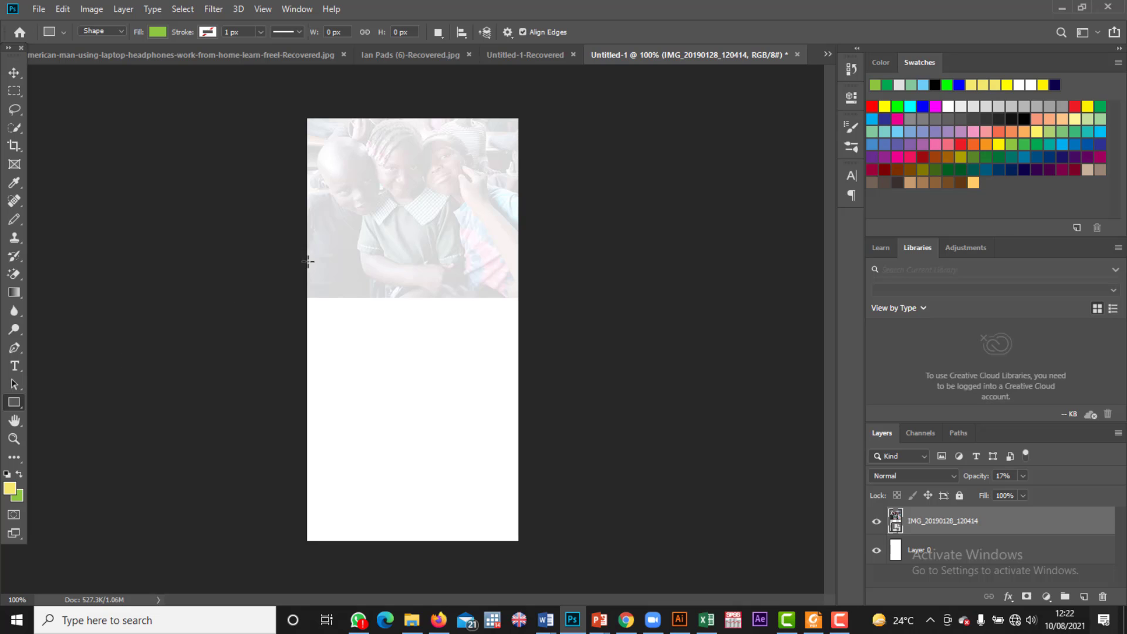
Step: Draw a green Rectangle 1 over the lower canvas, flush with the left and bottom edges
left_click_drag(314, 249, 452, 496)
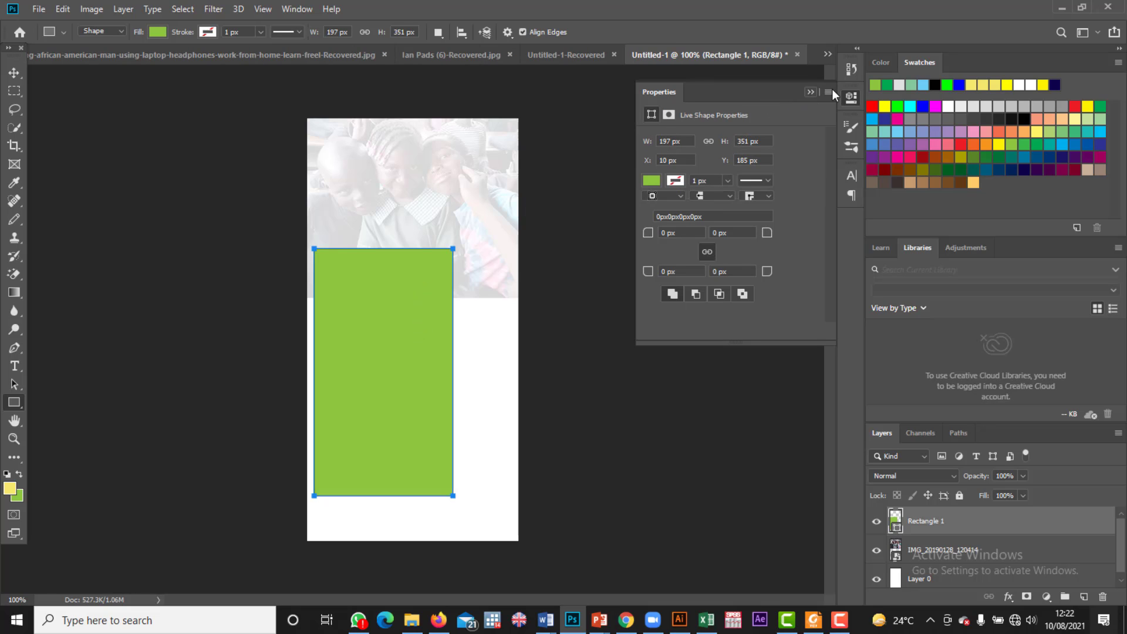
left_click(809, 90)
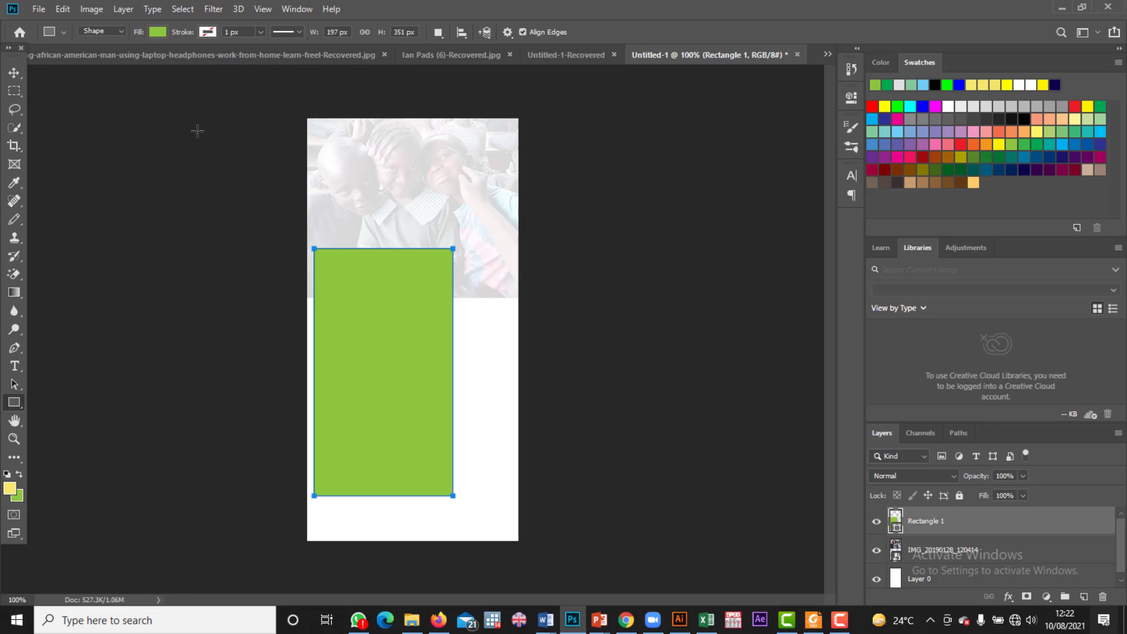
left_click(14, 72)
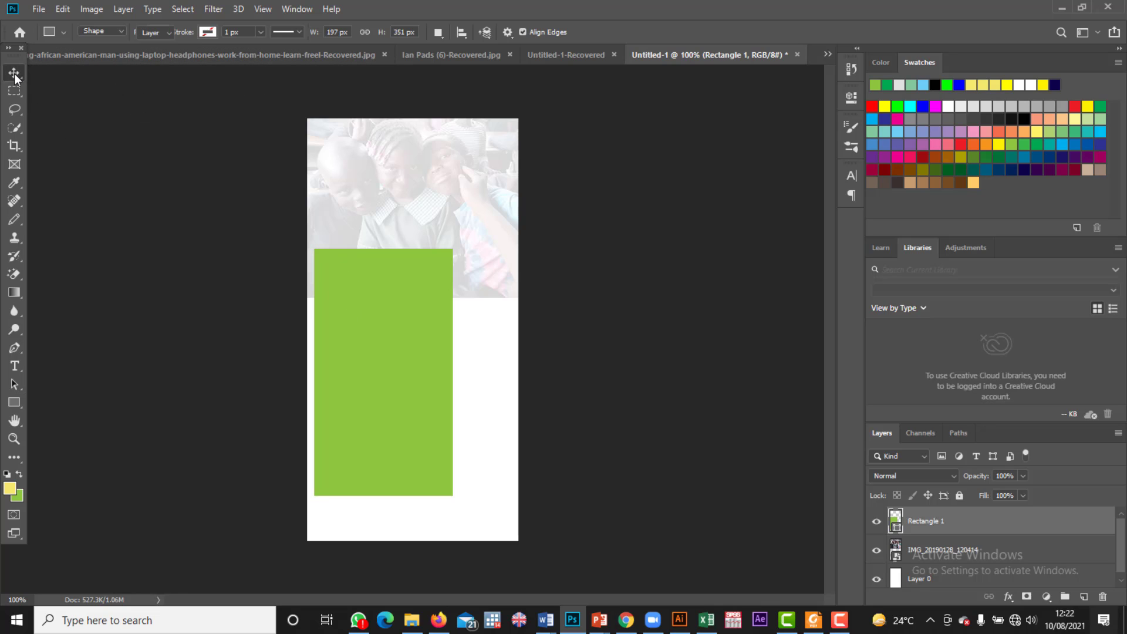
left_click_drag(369, 332, 368, 375)
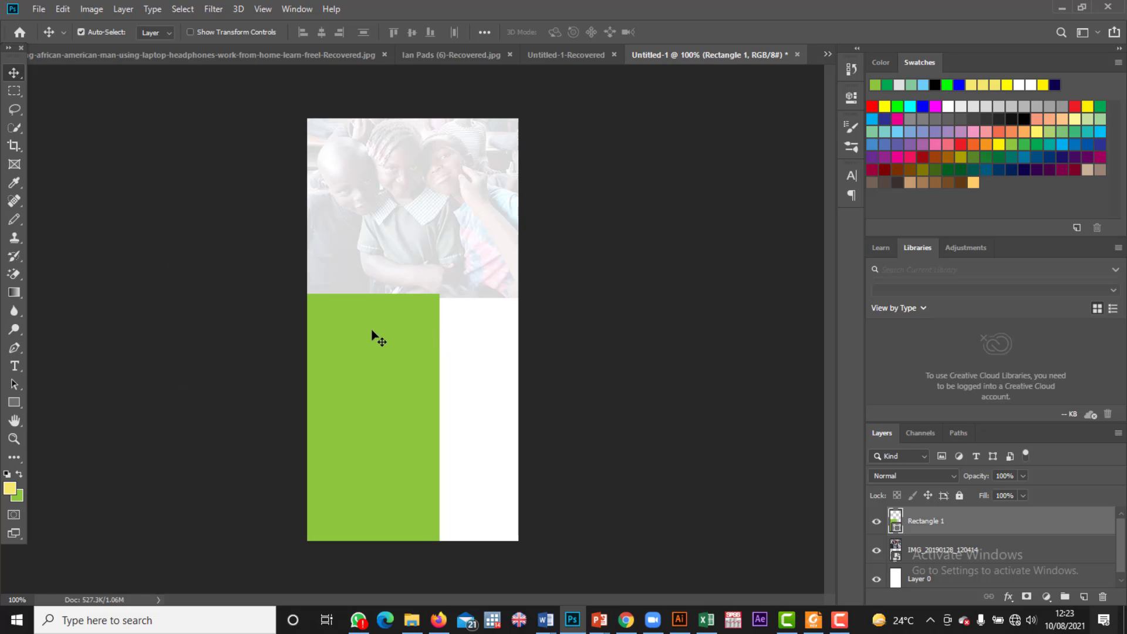
Step: Embed the Child image from the Designs folder via File > Place Embedded
left_click(37, 10)
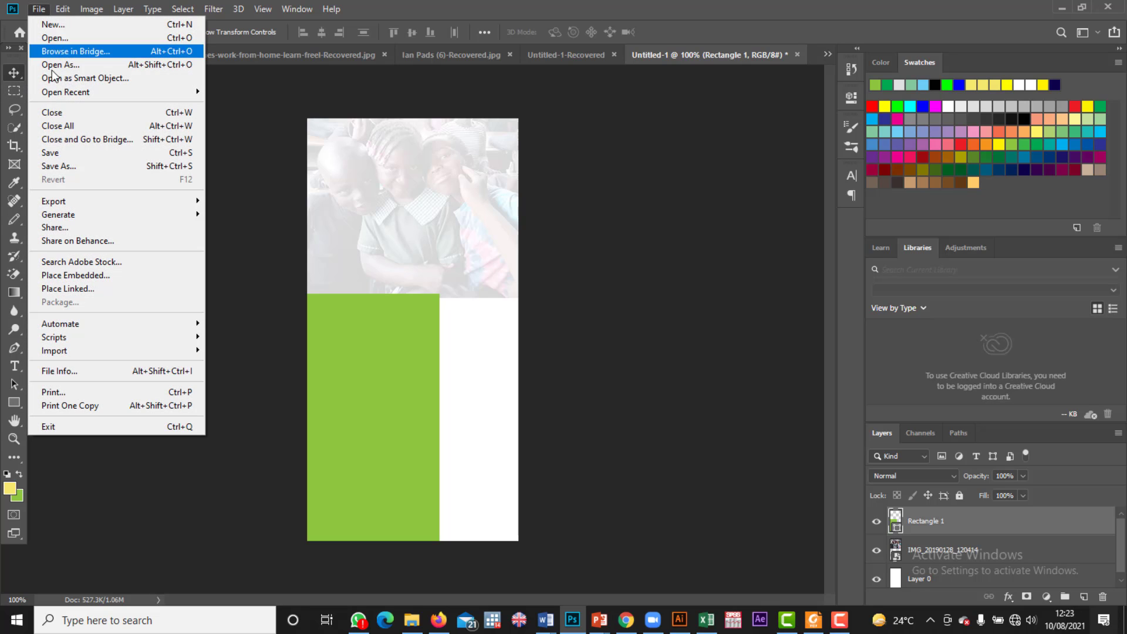
left_click(71, 279)
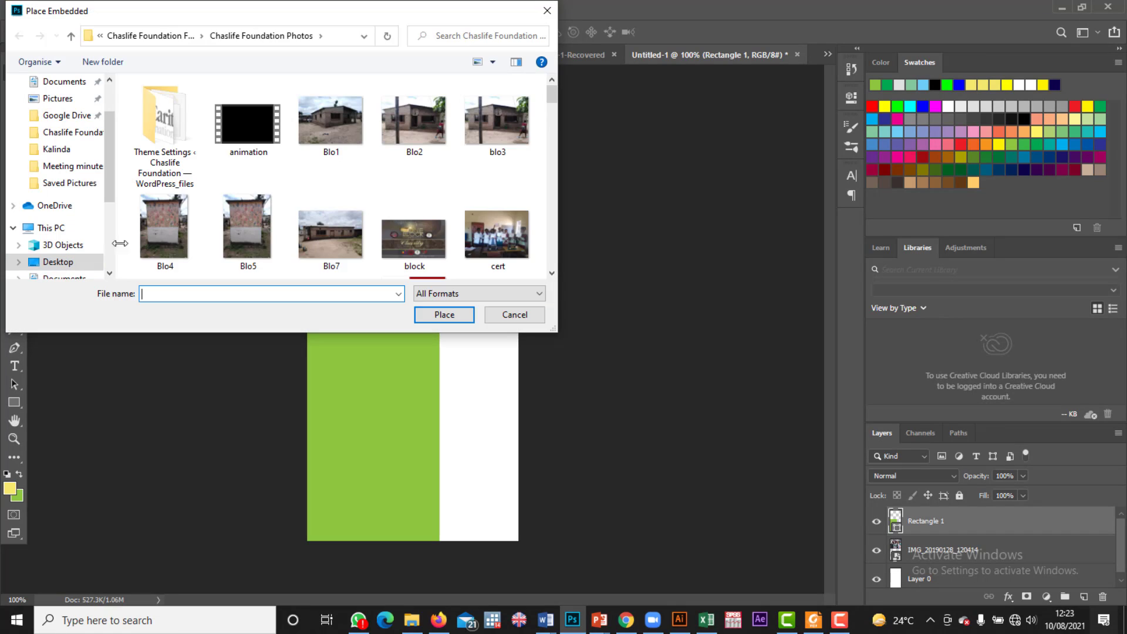
left_click(71, 35)
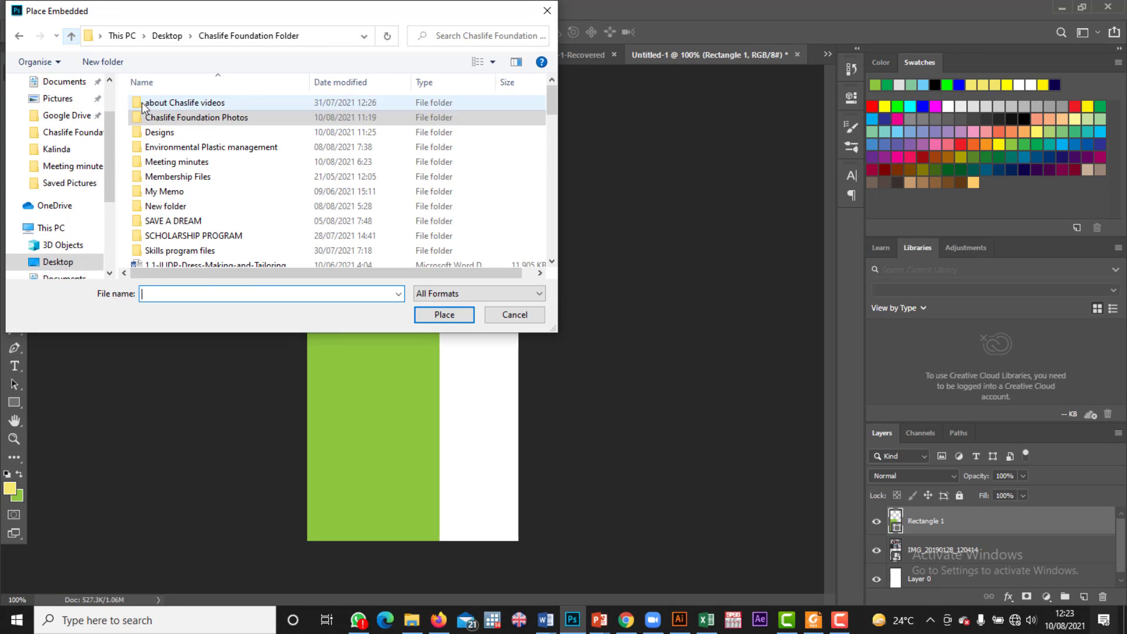
double_click(193, 131)
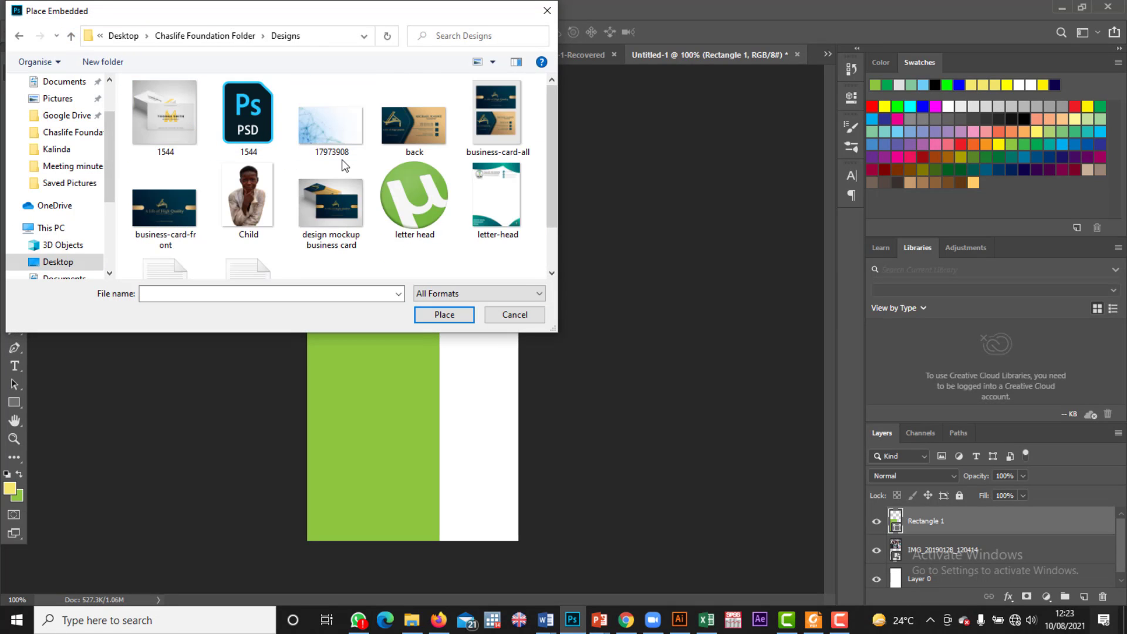
double_click(268, 203)
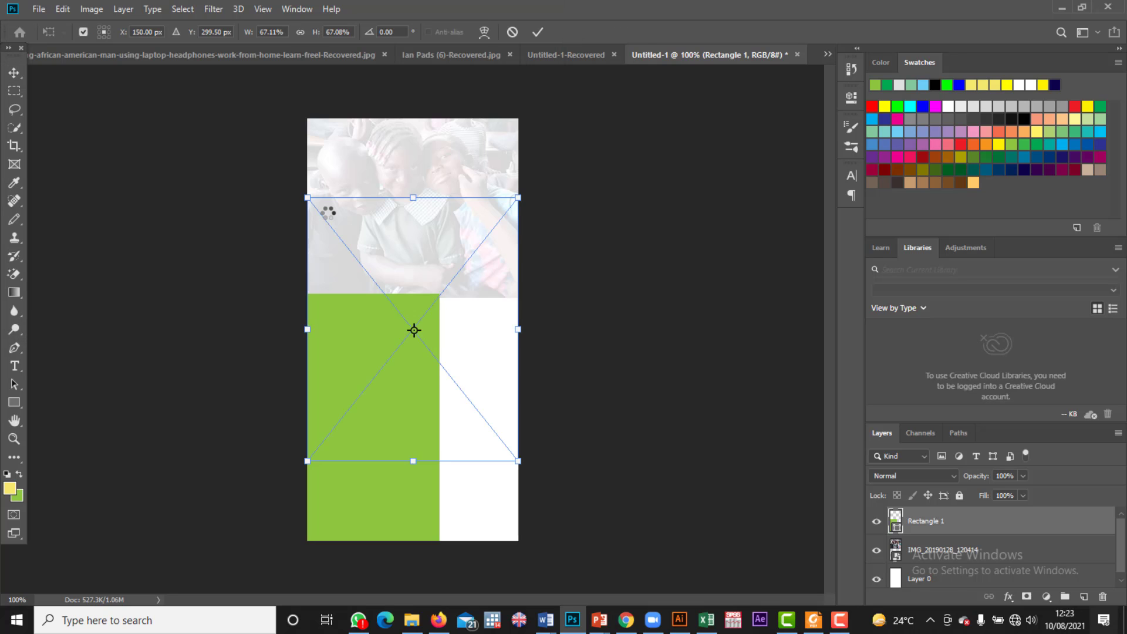
Step: Move the boy up toward the top and scale him to about 64%
left_click_drag(439, 372, 428, 340)
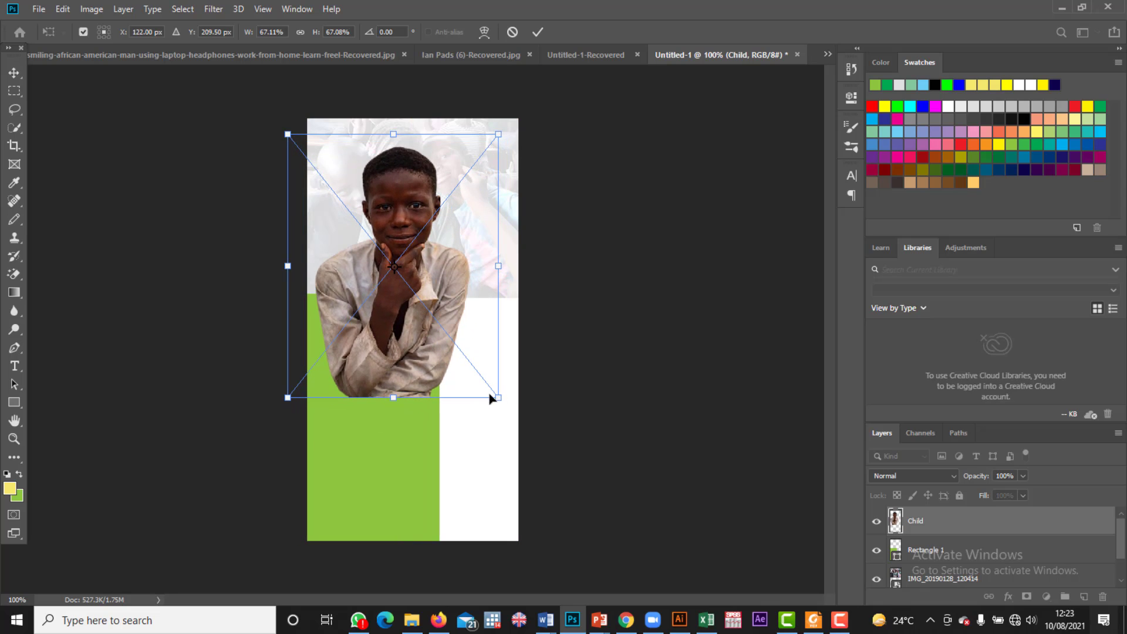
left_click_drag(495, 395, 487, 385)
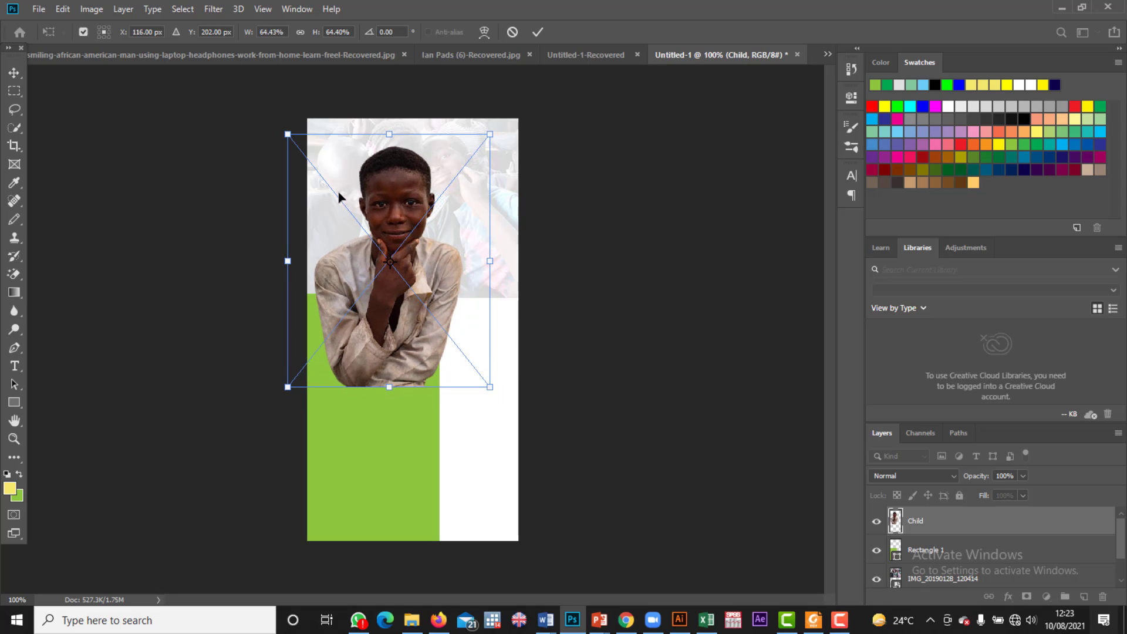
left_click(18, 75)
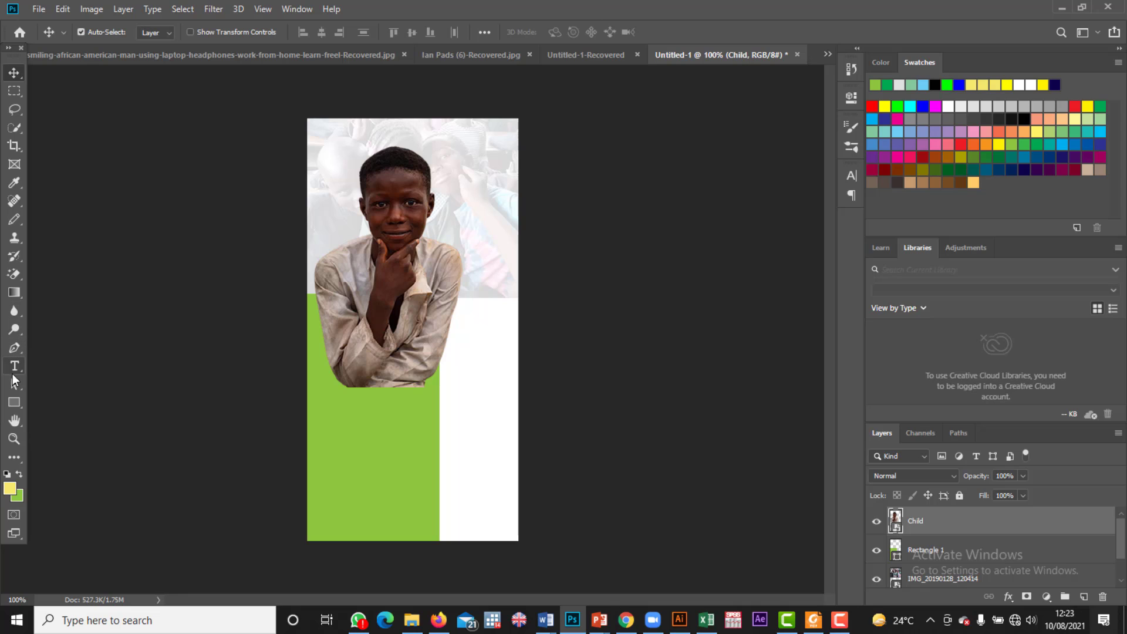
Step: Draw a 133 × 434 px Rectangle 2 down the right side and fill it dark green
left_click(10, 402)
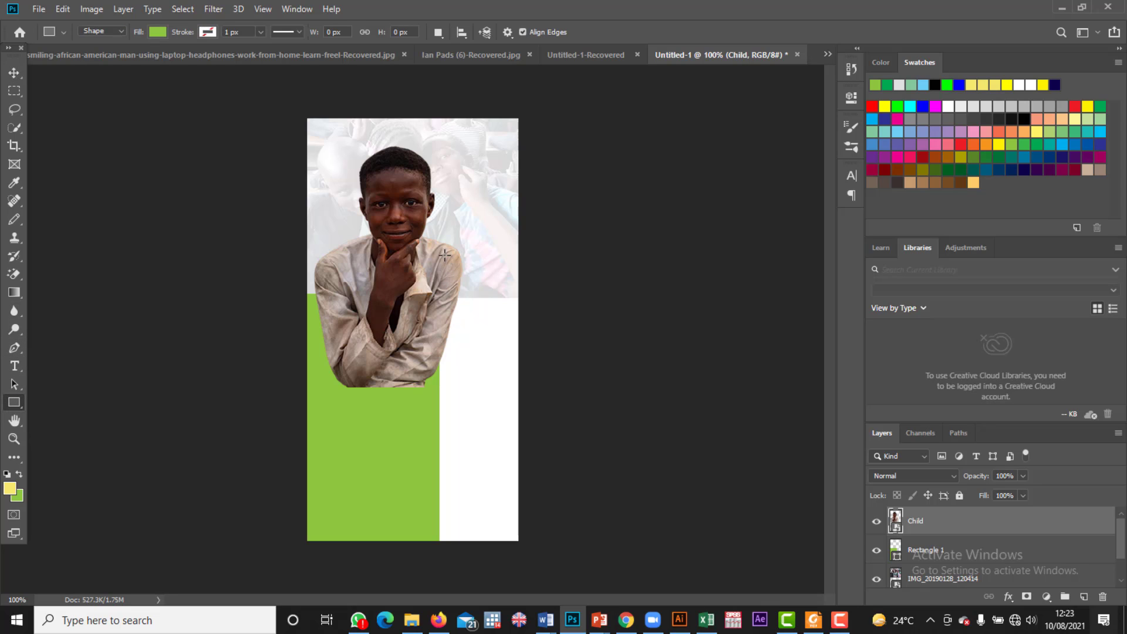
left_click_drag(423, 234, 516, 539)
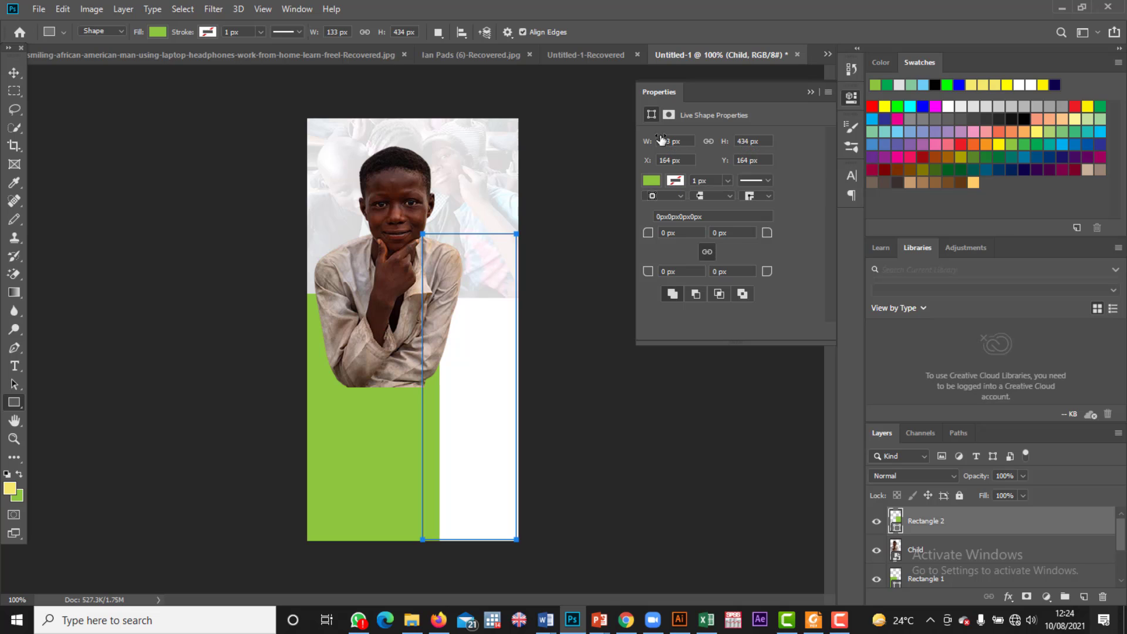
left_click(810, 92)
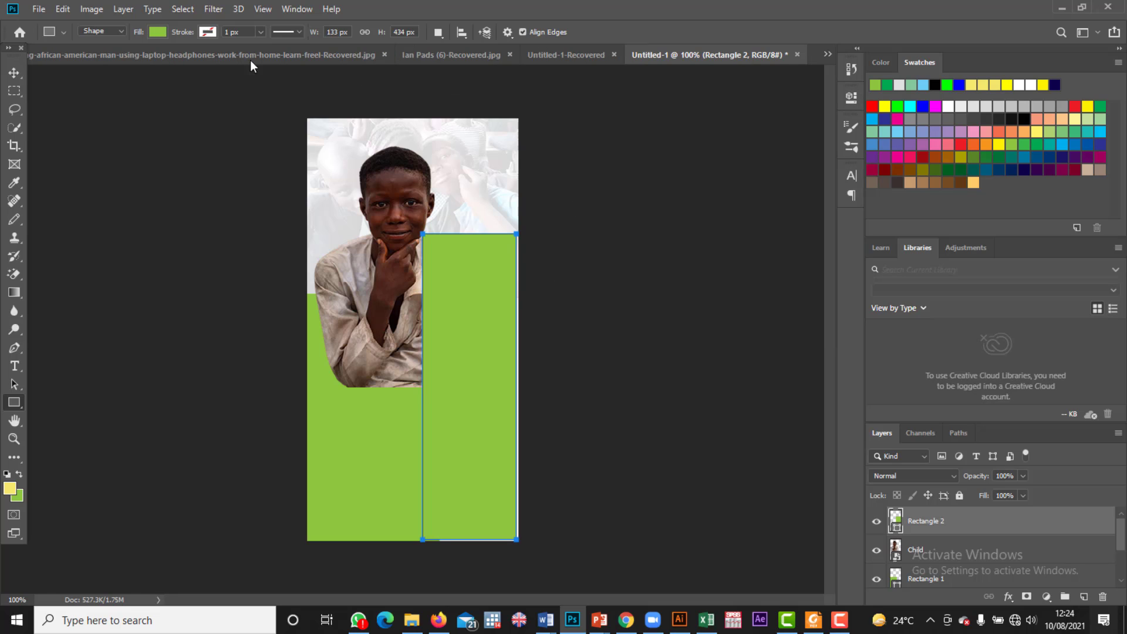
left_click(150, 31)
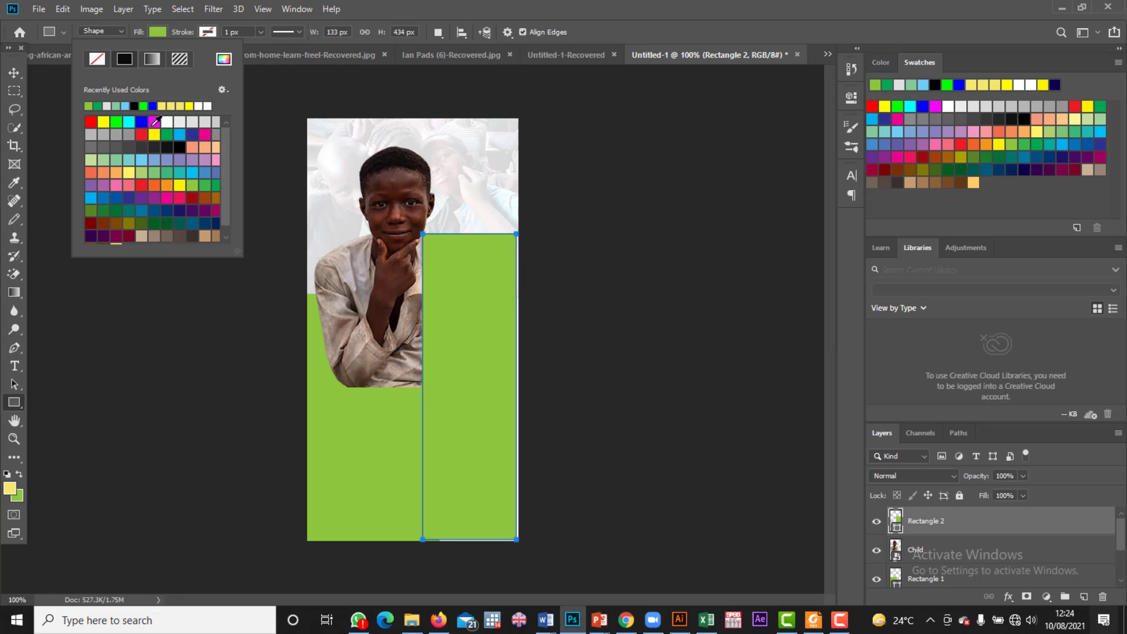
left_click(98, 106)
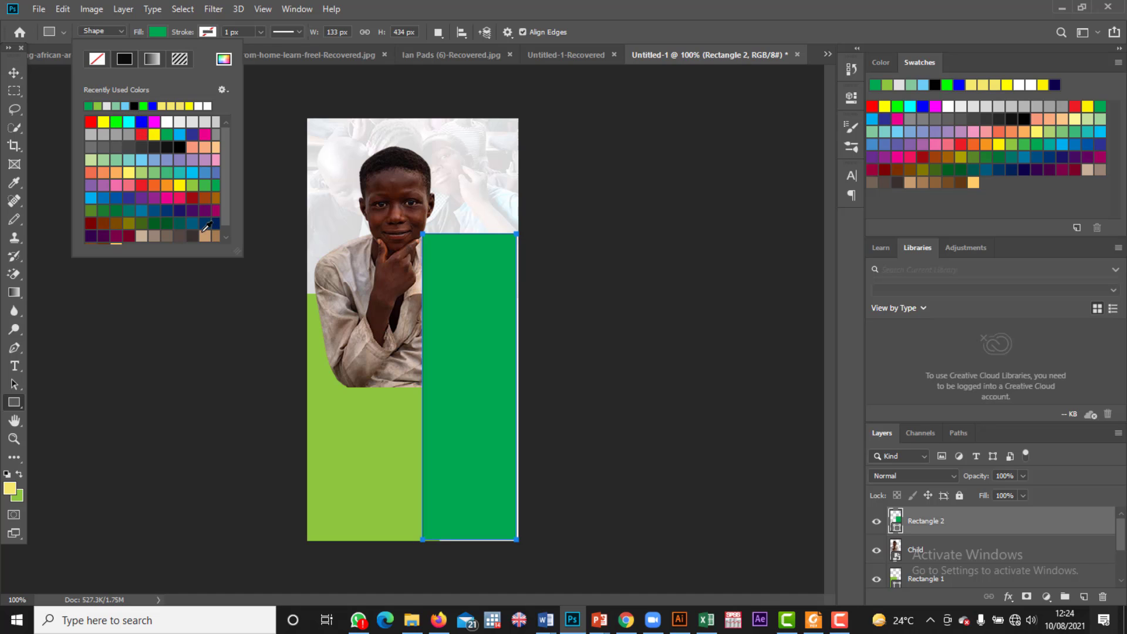
left_click(14, 72)
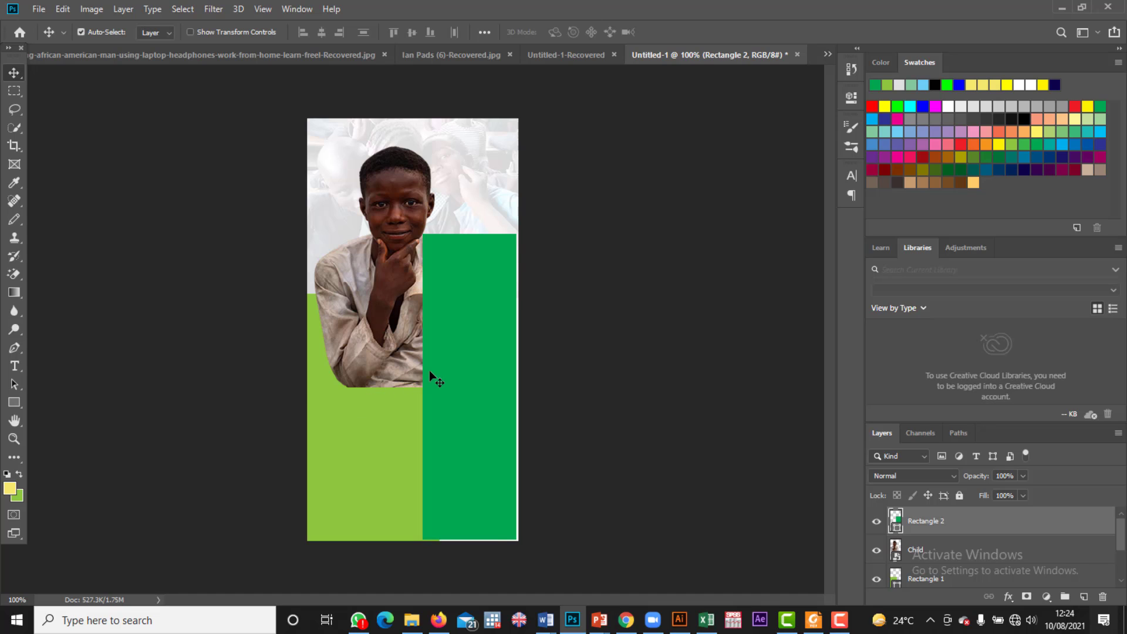
key("ctrl+t")
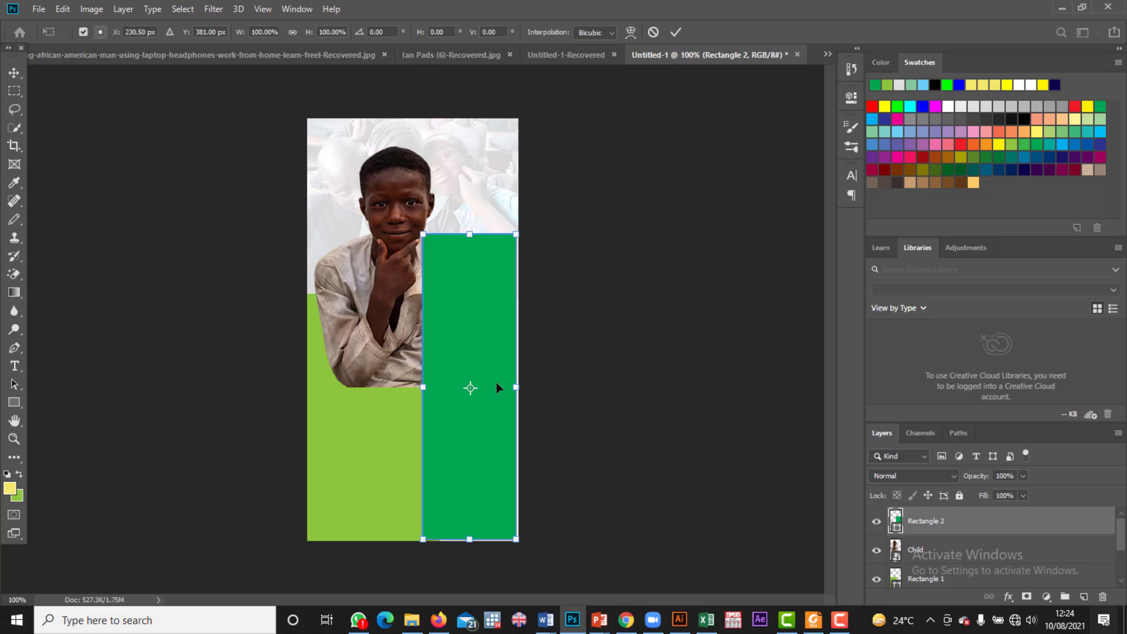
Step: Skew Rectangle 2 so its top edge slants from lower-left up to upper-right
left_click_drag(516, 387, 519, 387)
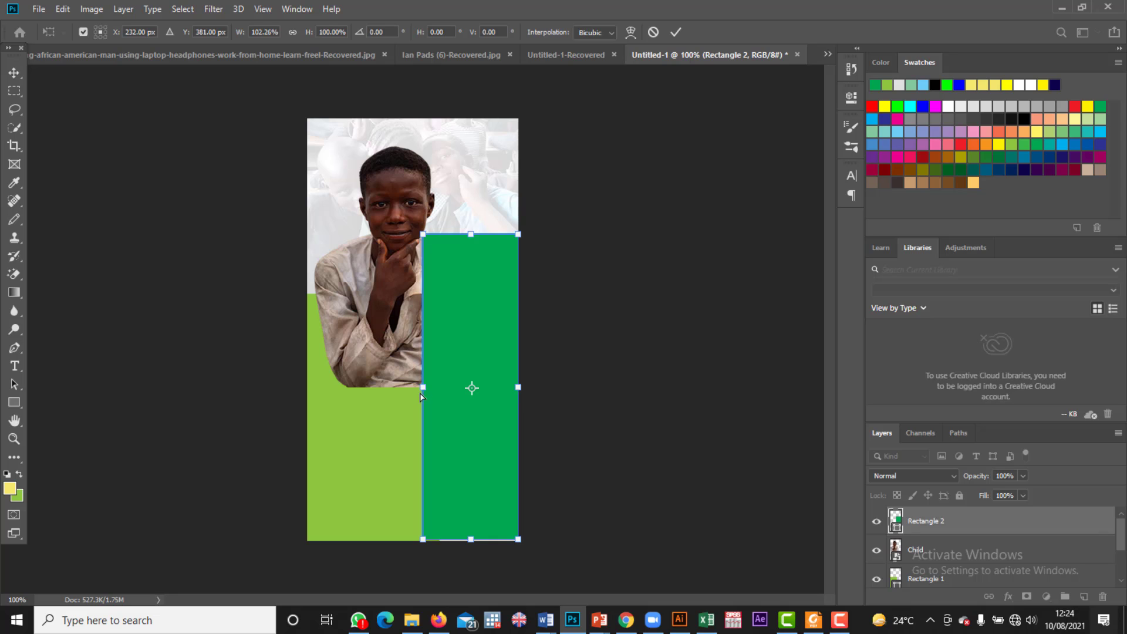
left_click_drag(422, 387, 305, 602)
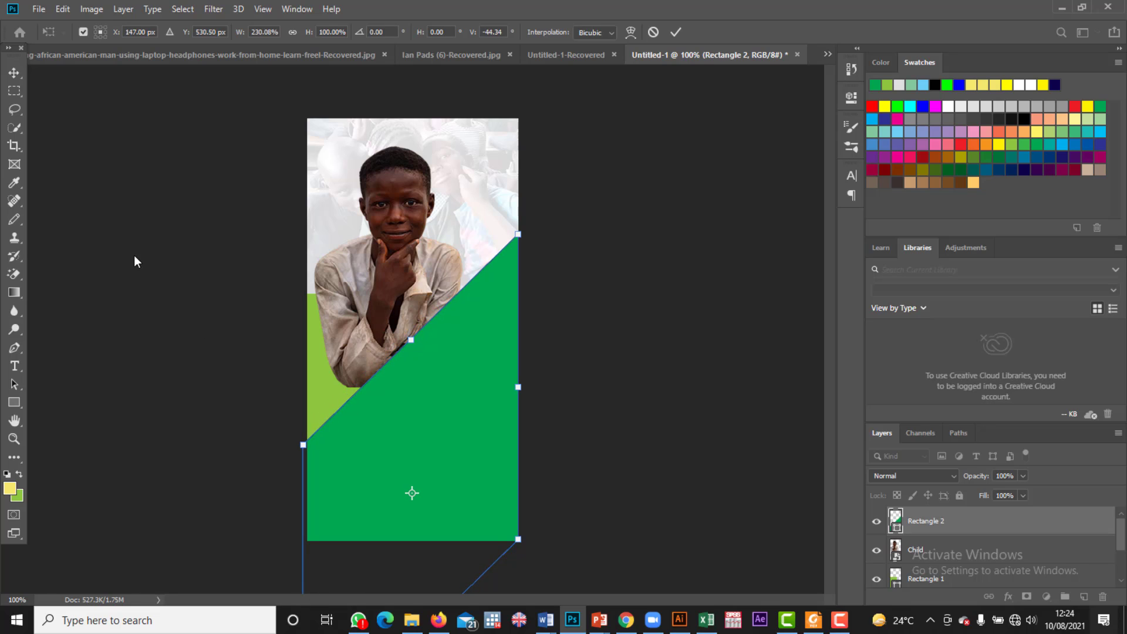
left_click(19, 75)
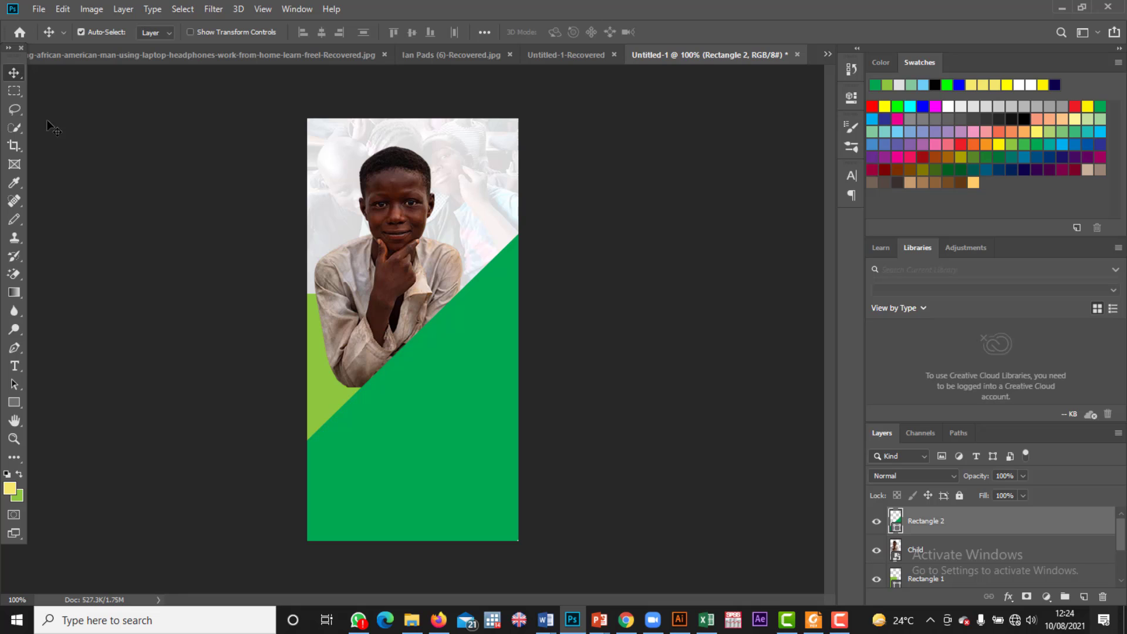
Step: Select the Custom Shape Tool with the diagonal-hatched square preset
left_click(21, 404)
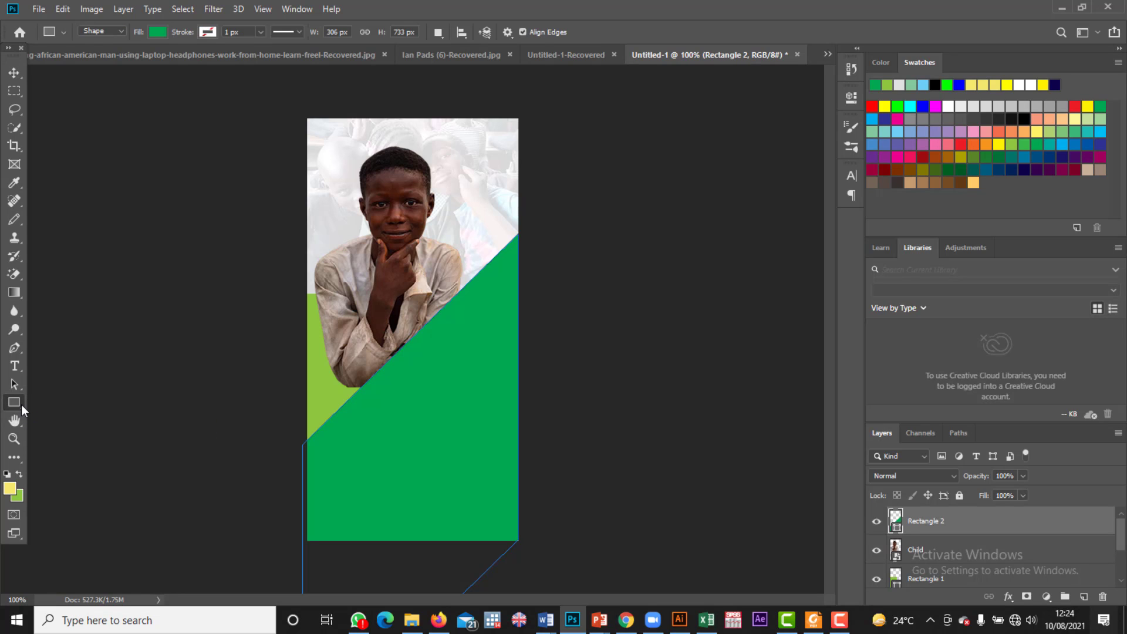
left_click(21, 404)
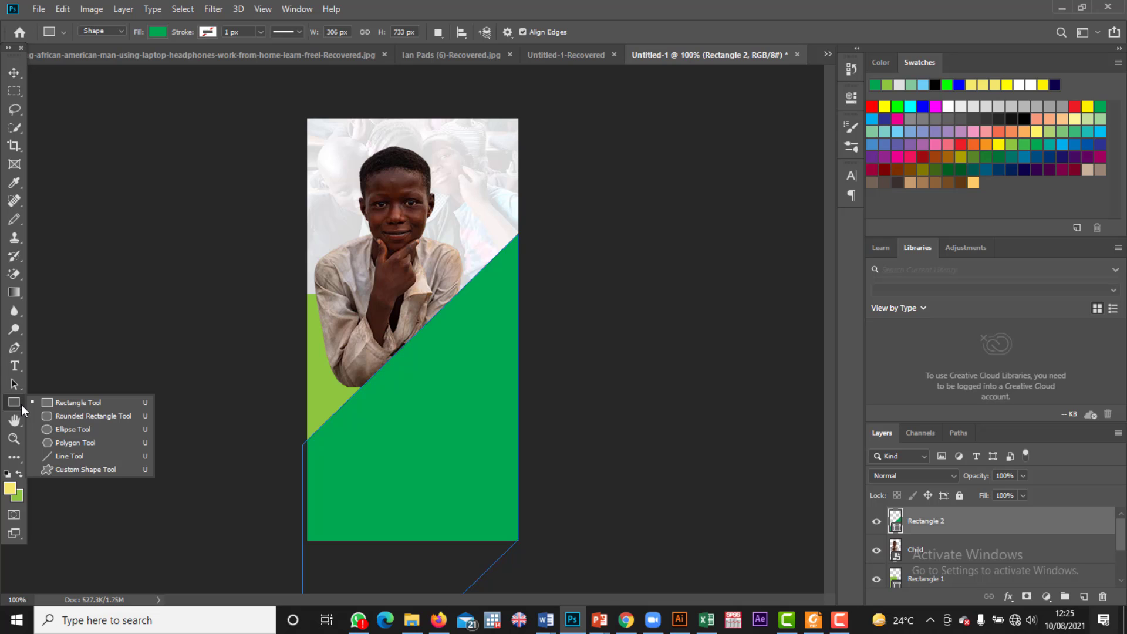
left_click(60, 467)
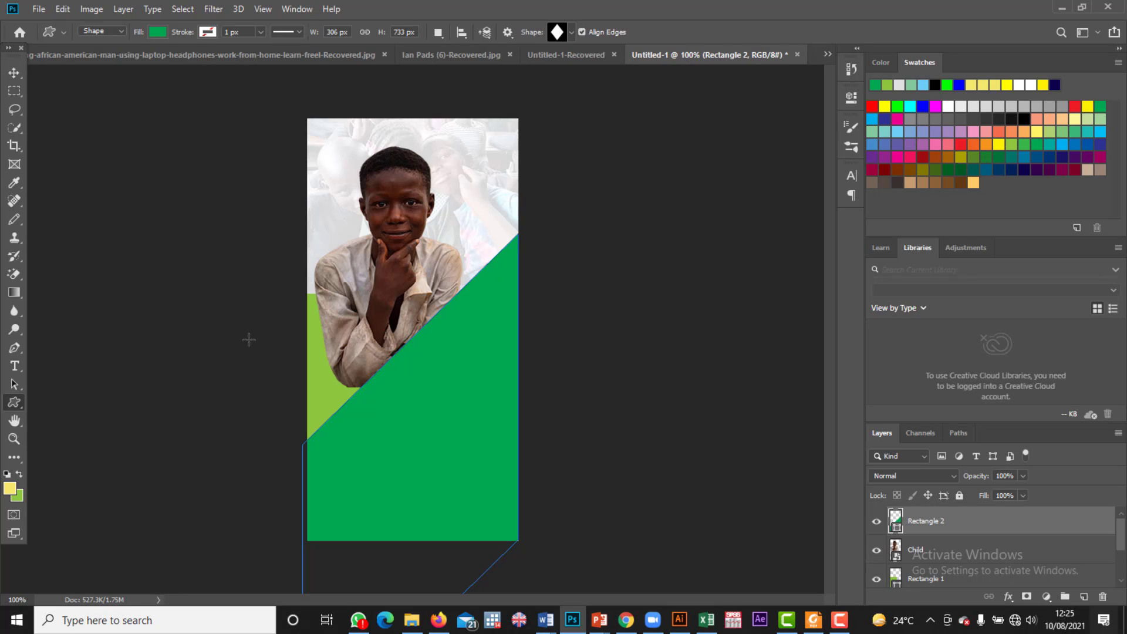
right_click(325, 352)
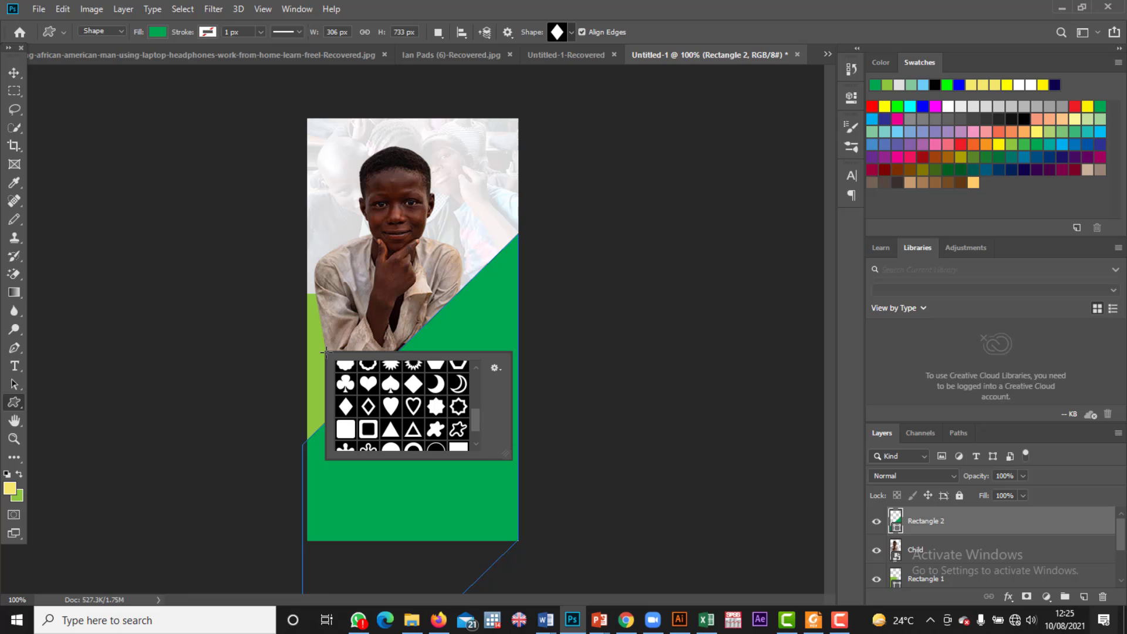
scroll(380, 419, "down", 1)
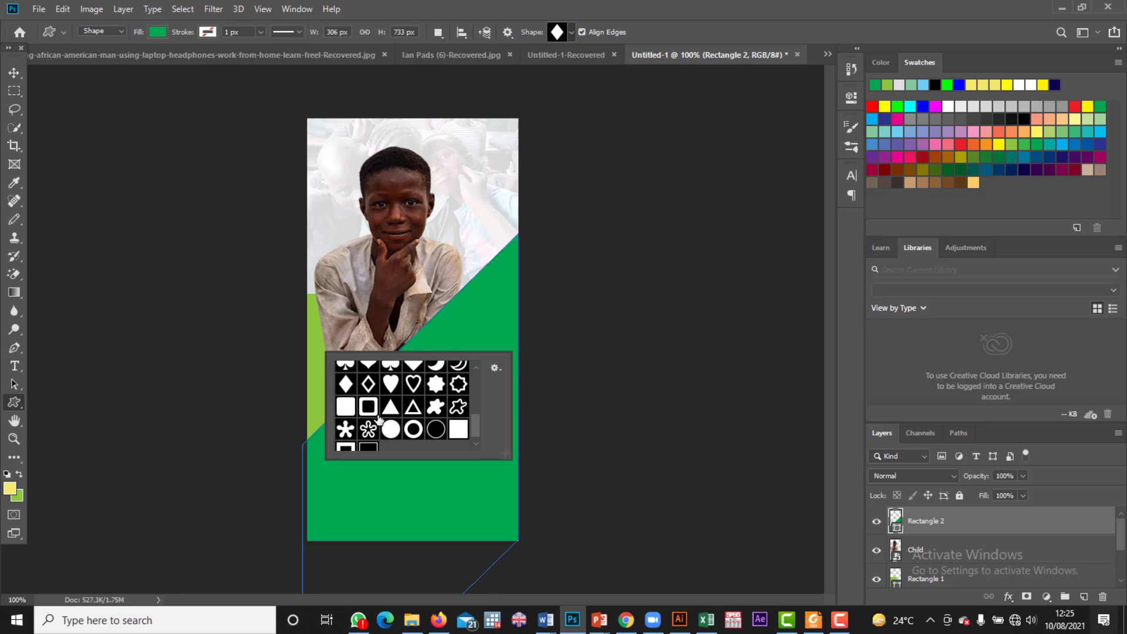
scroll(382, 417, "up", 5)
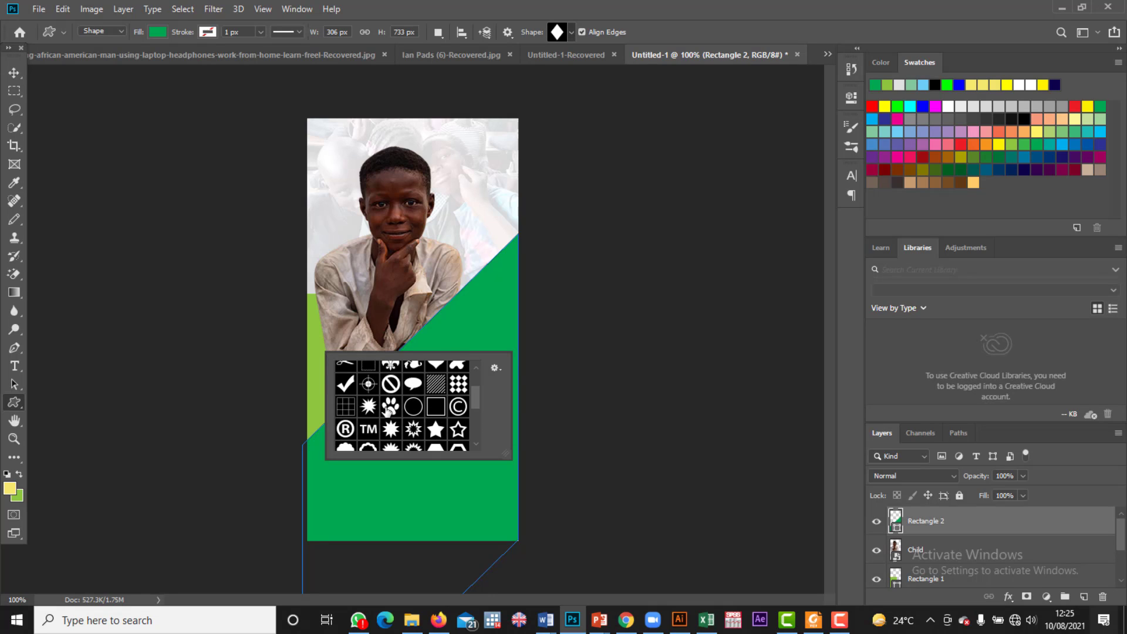
scroll(387, 411, "up", 3)
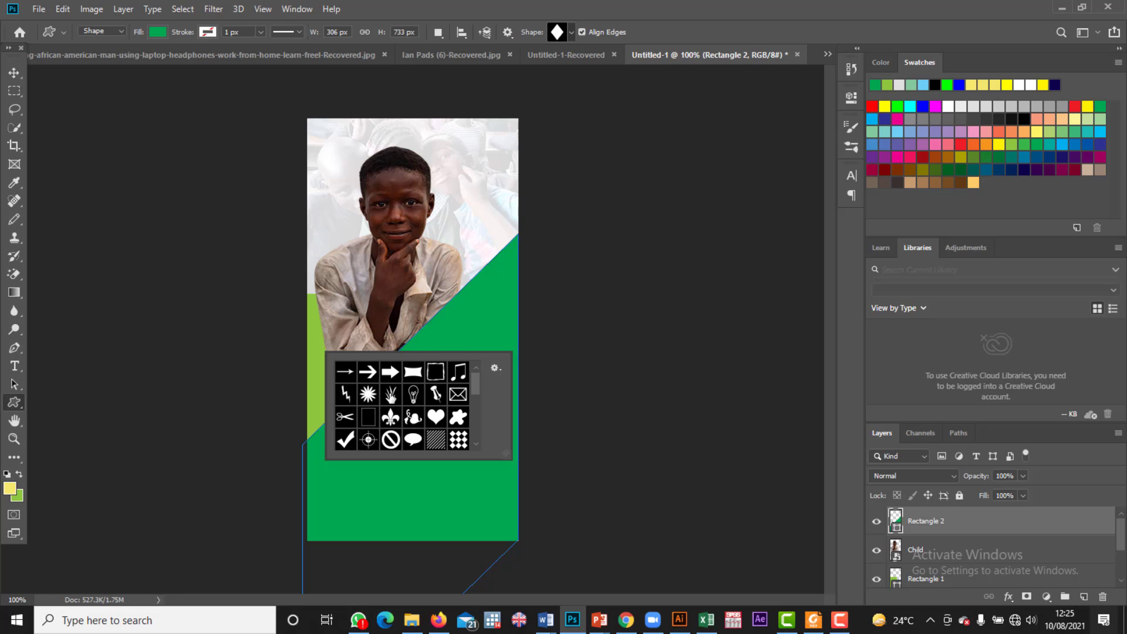
scroll(390, 395, "down", 1)
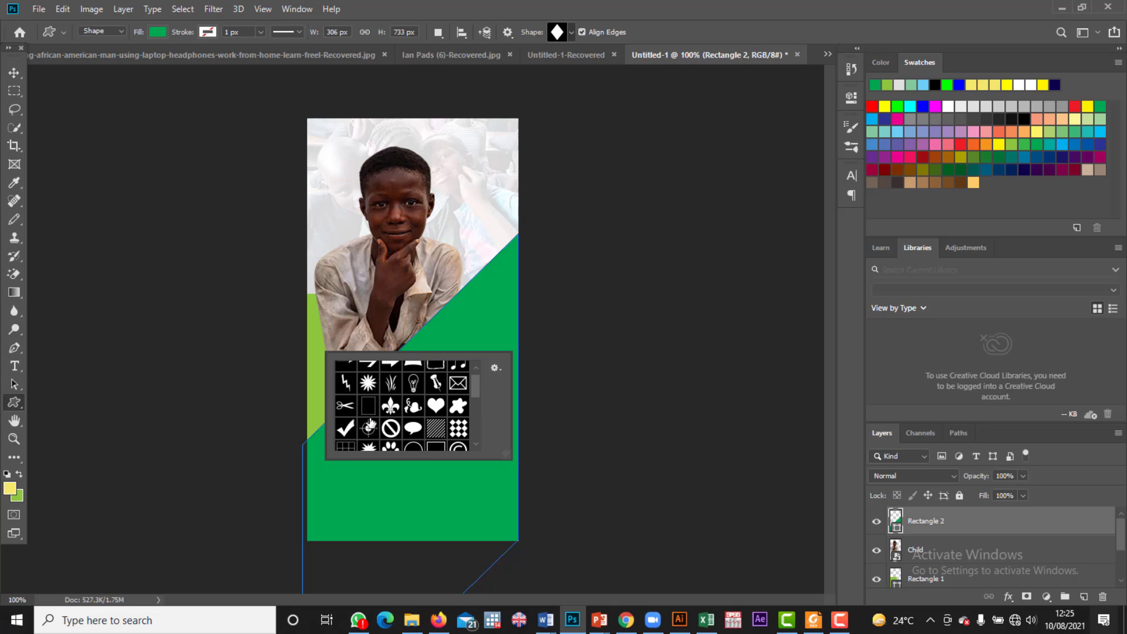
left_click(435, 435)
key("Return")
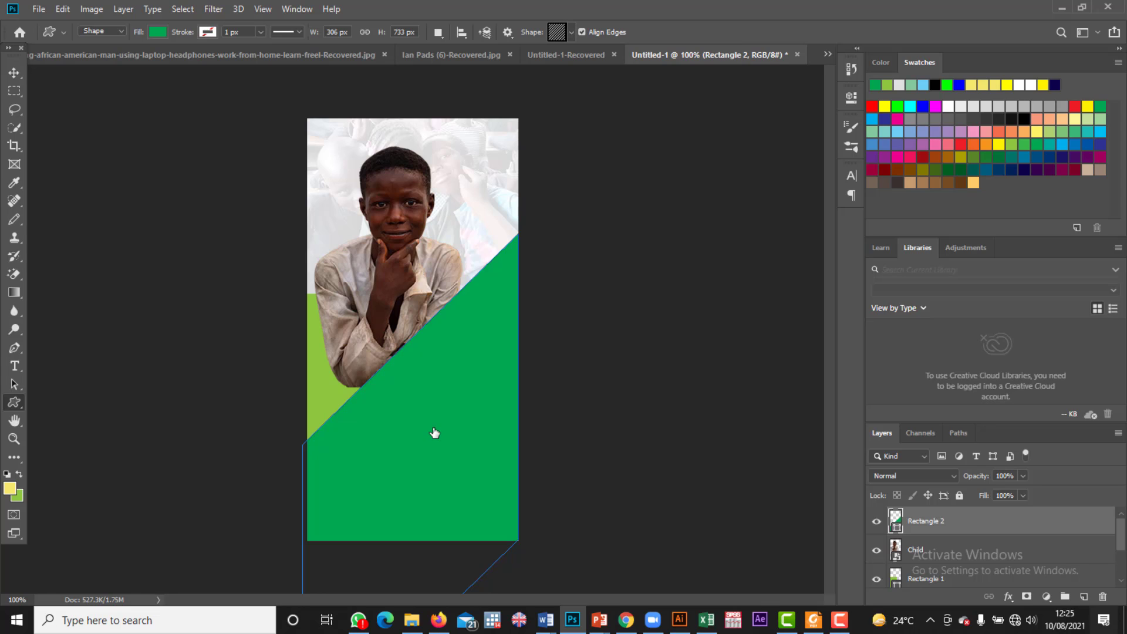
Step: Draw a 151 × 245 px hatched Shape 1 in the lower-right corner, filled bright green
mouse_move(406, 366)
left_mouse_down()
mouse_move(473, 463)
mouse_move(493, 455)
mouse_move(514, 538)
left_mouse_up()
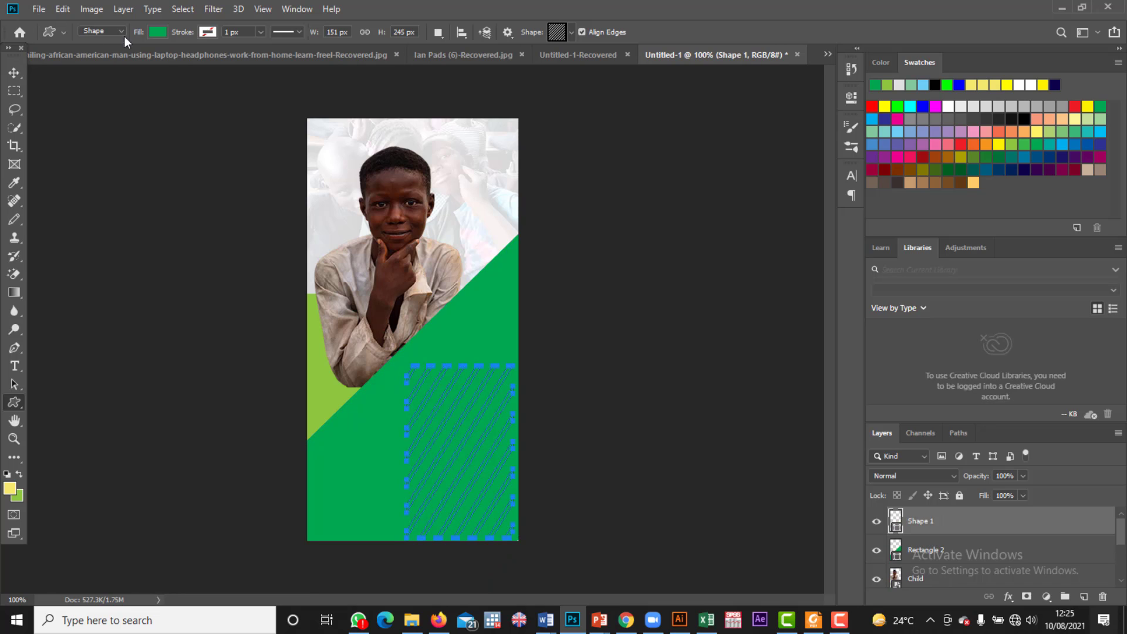
left_click(157, 32)
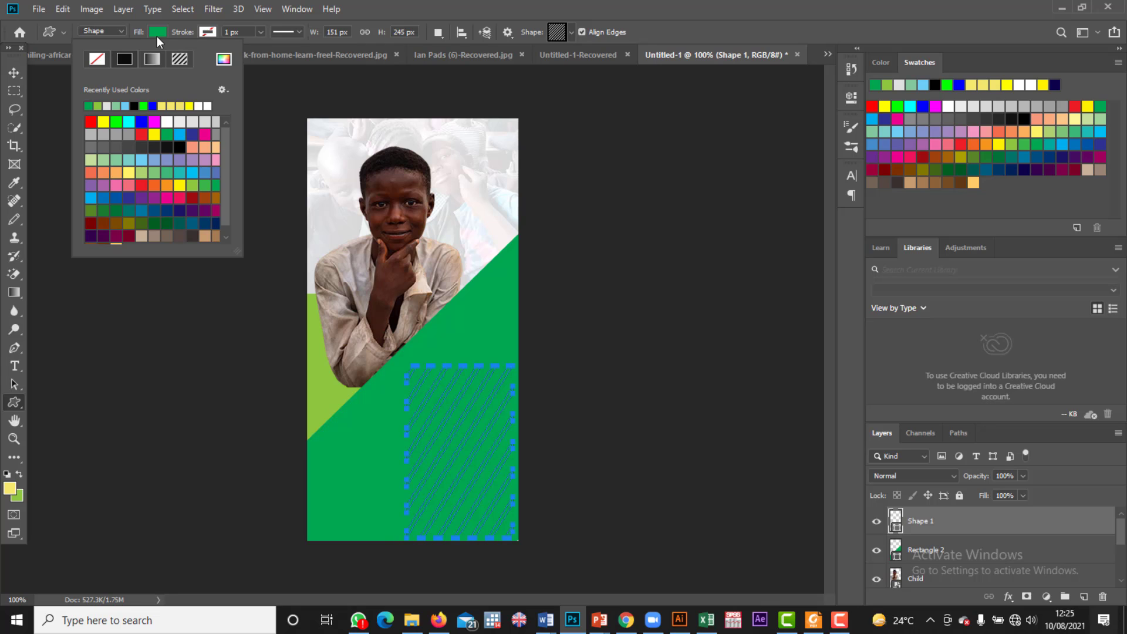
left_click(183, 105)
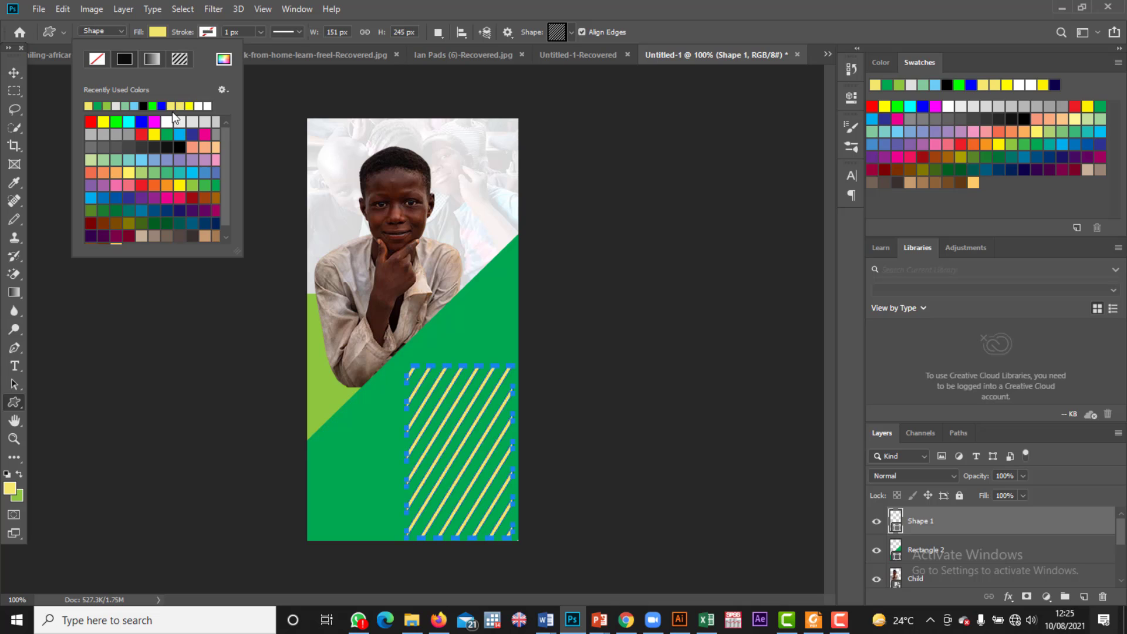
left_click(170, 105)
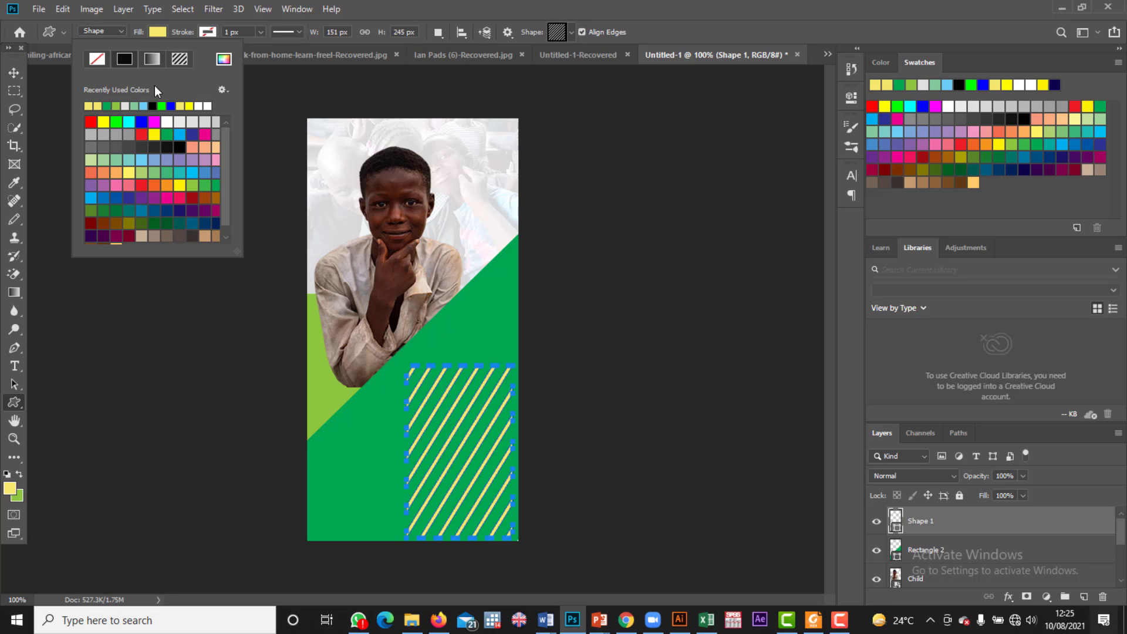
left_click(115, 121)
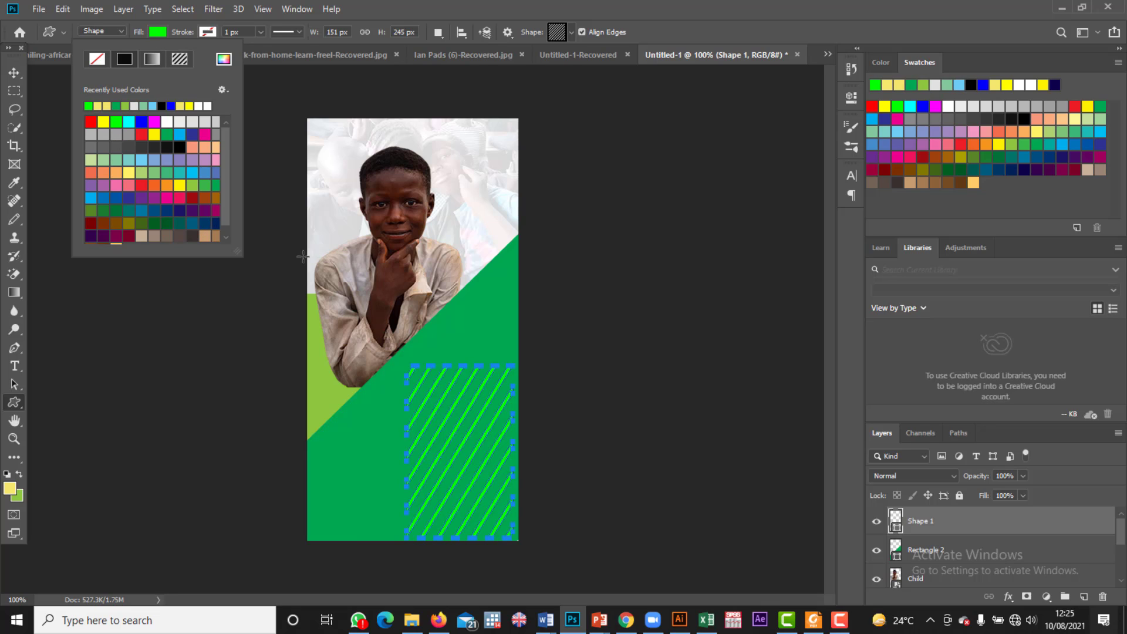
left_click(179, 37)
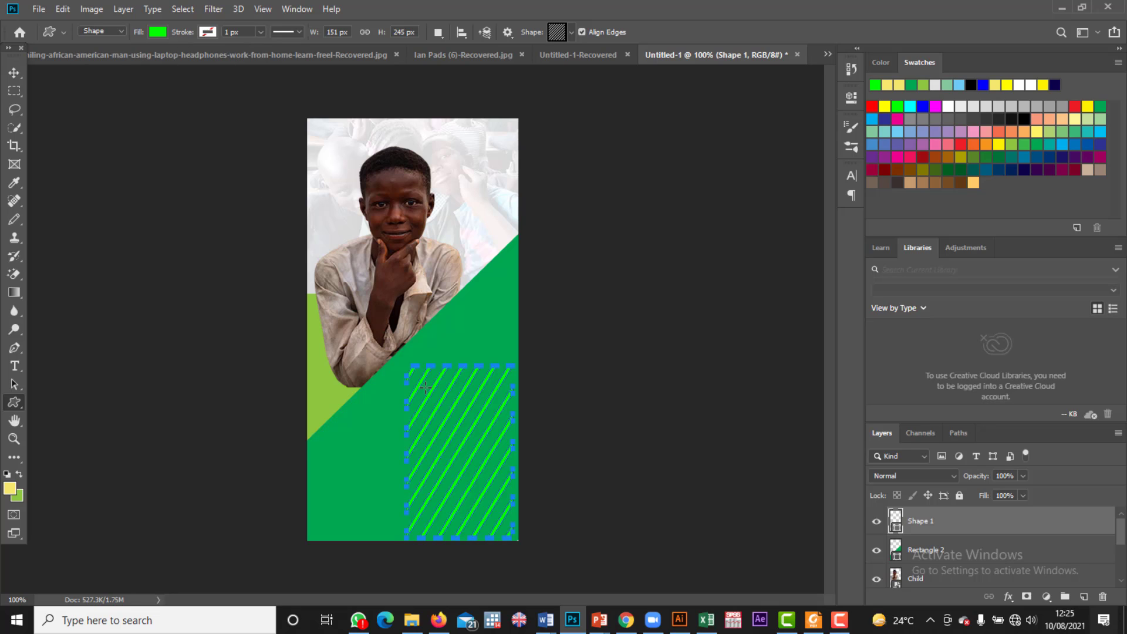
Step: Resize and move the green-hatched Shape 1 to span the full banner width across the bottom section
left_click(15, 73)
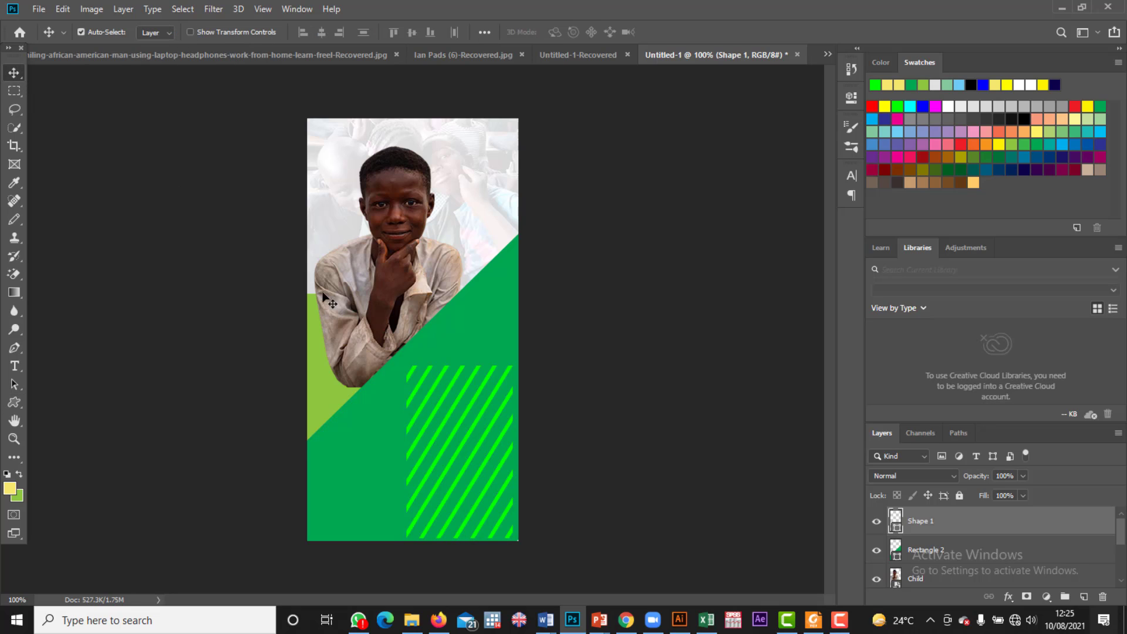
key("ctrl+t")
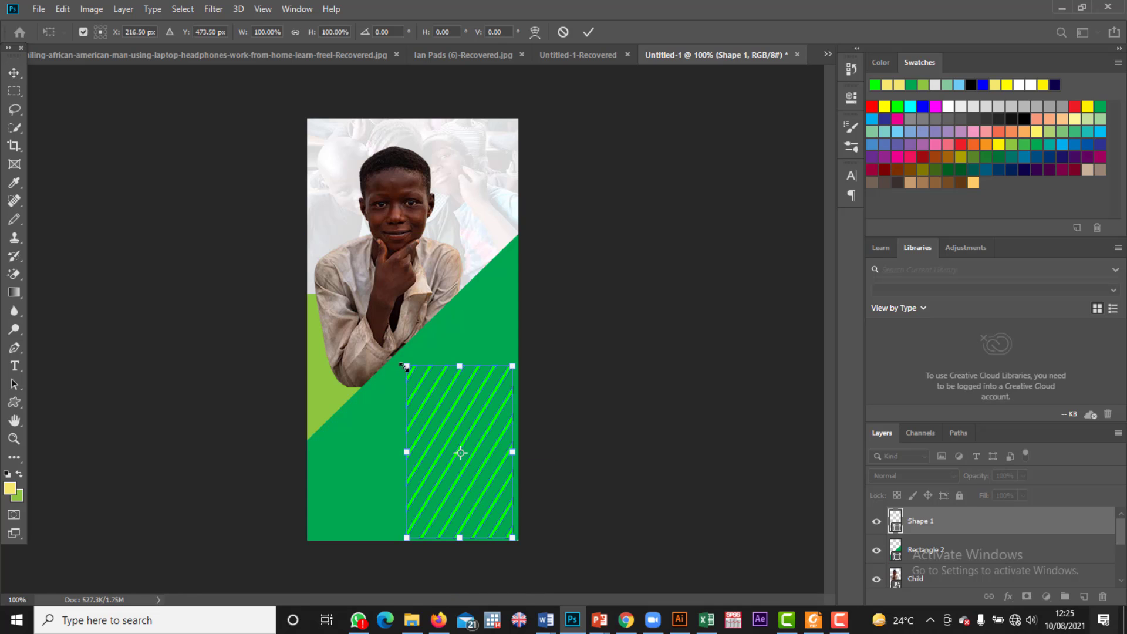
left_click_drag(406, 366, 312, 269)
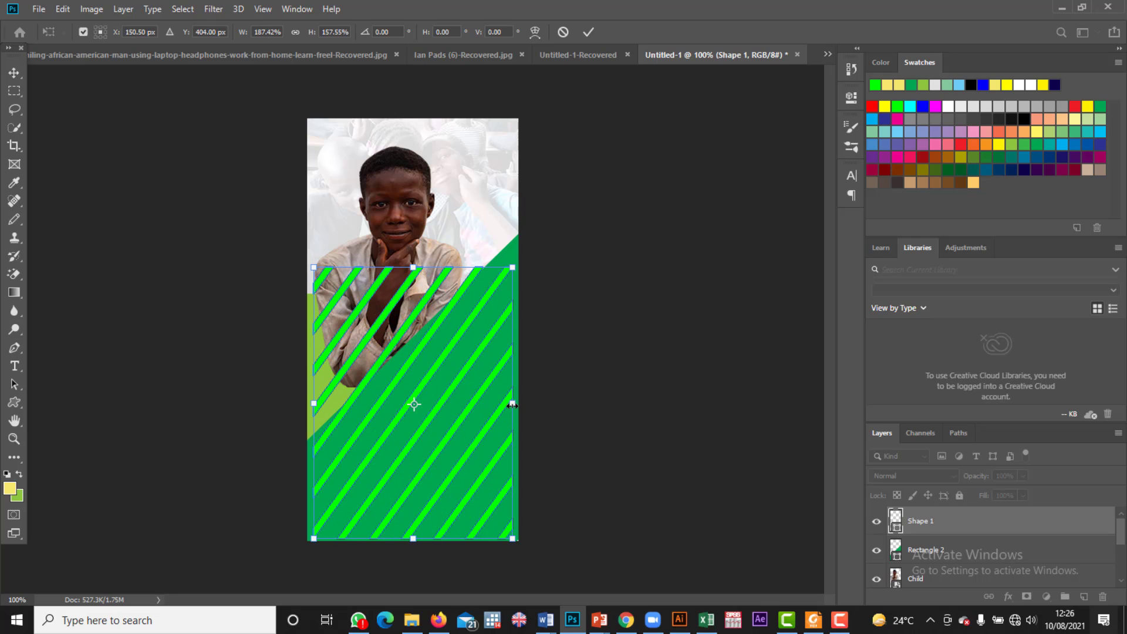
left_click_drag(512, 405, 517, 405)
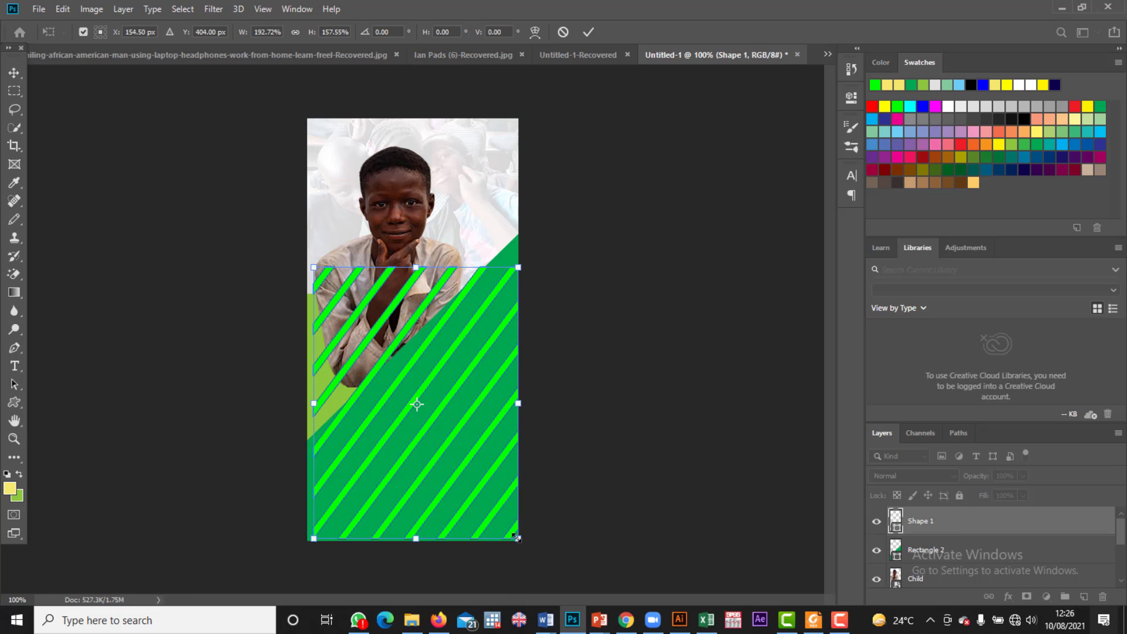
left_click_drag(516, 537, 449, 463)
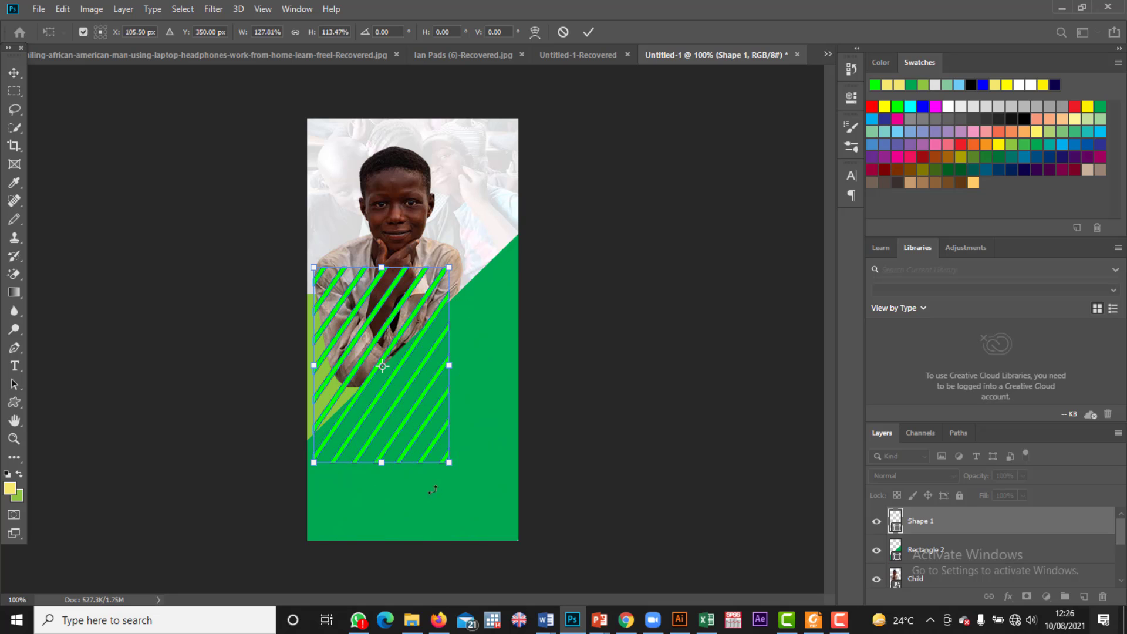
left_click_drag(377, 405, 370, 488)
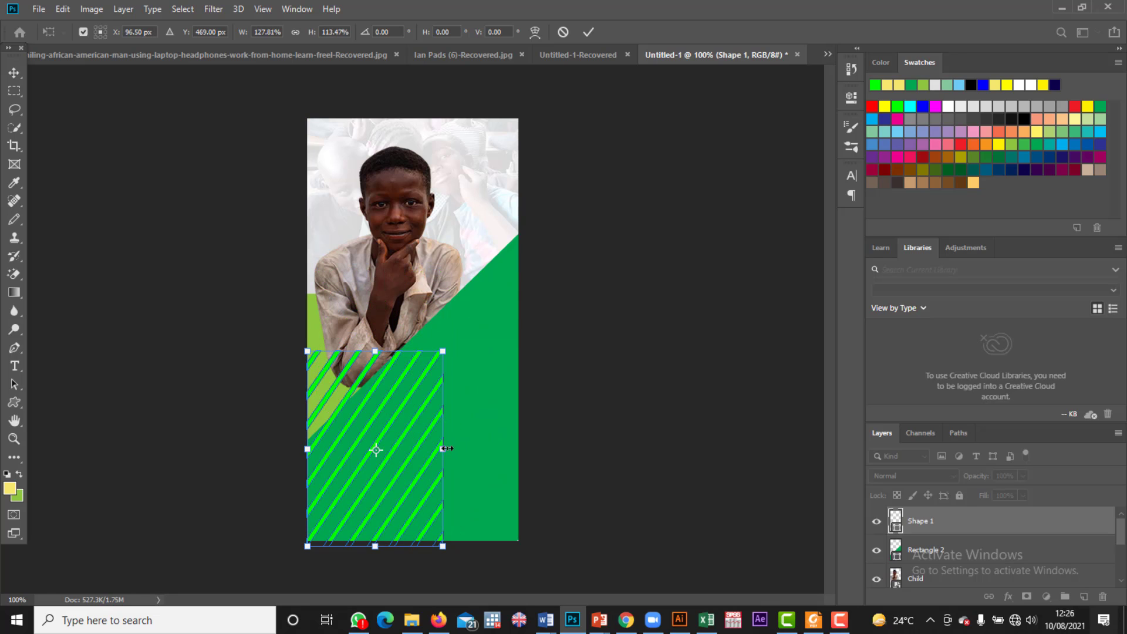
left_click_drag(446, 449, 515, 448)
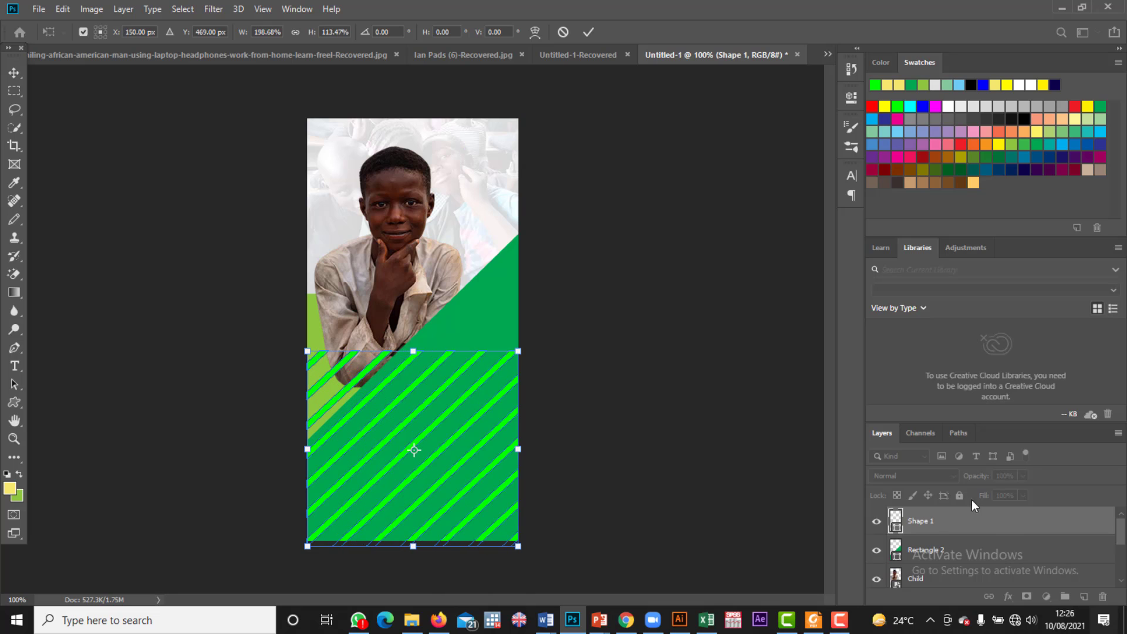
key("Return")
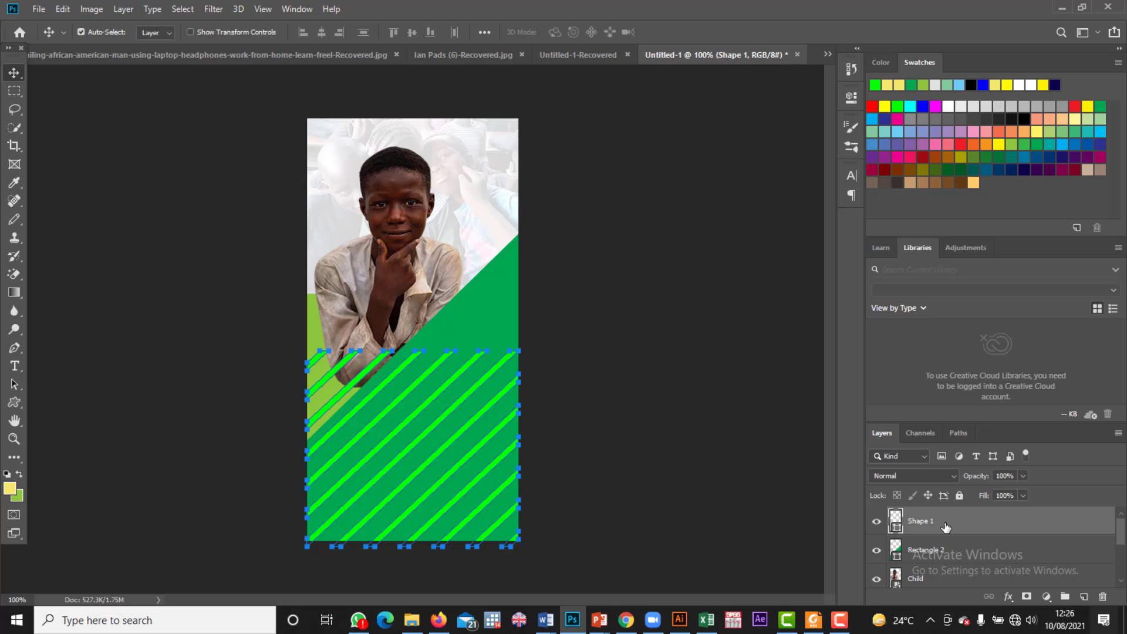
Step: Set the striped Shape 1 layer to 28% opacity and 90% fill
double_click(945, 527)
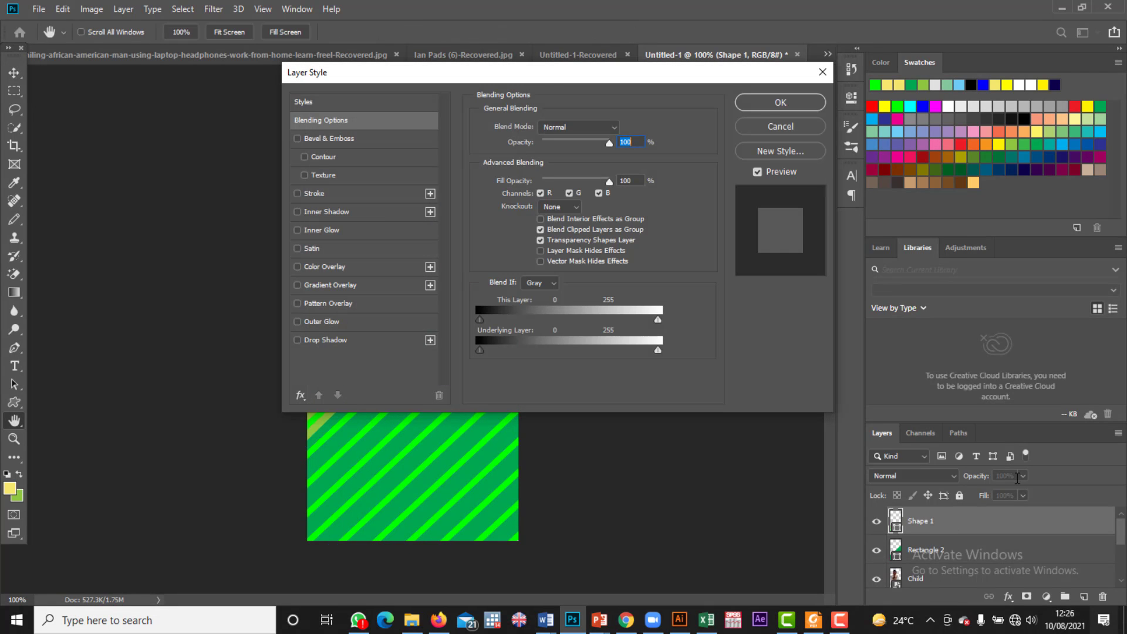
left_click(823, 72)
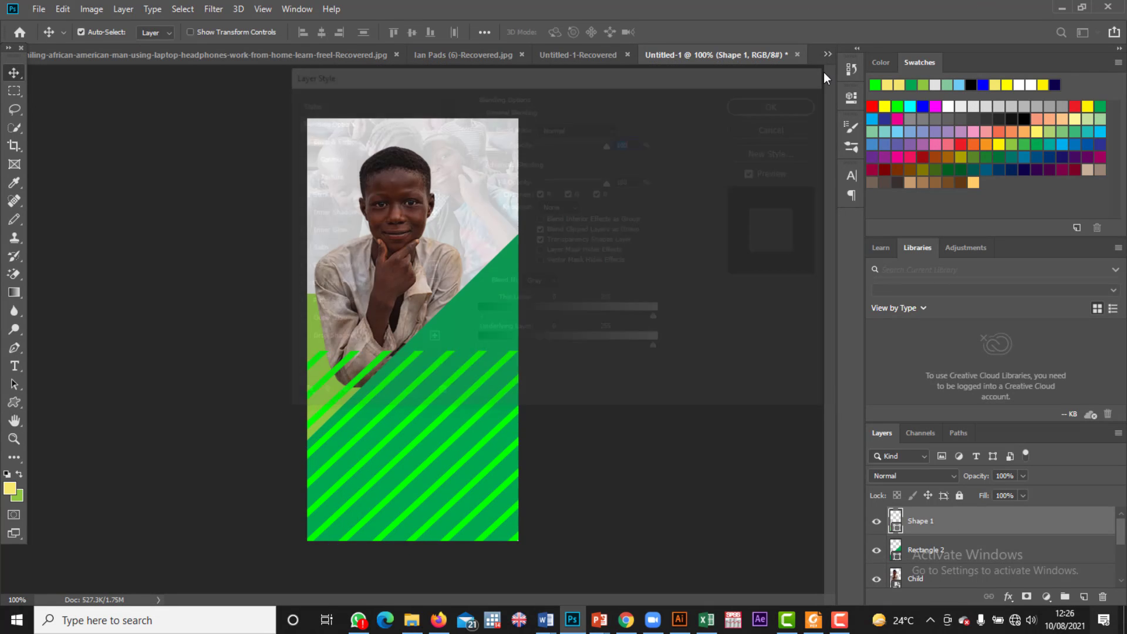
left_click(1021, 476)
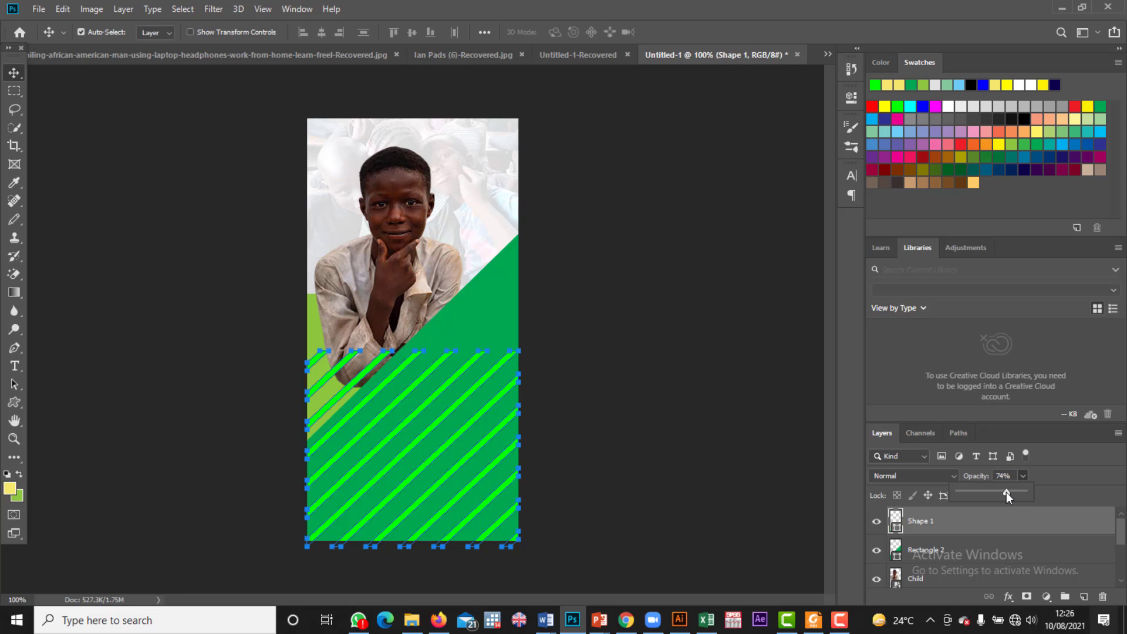
left_click_drag(985, 492, 980, 492)
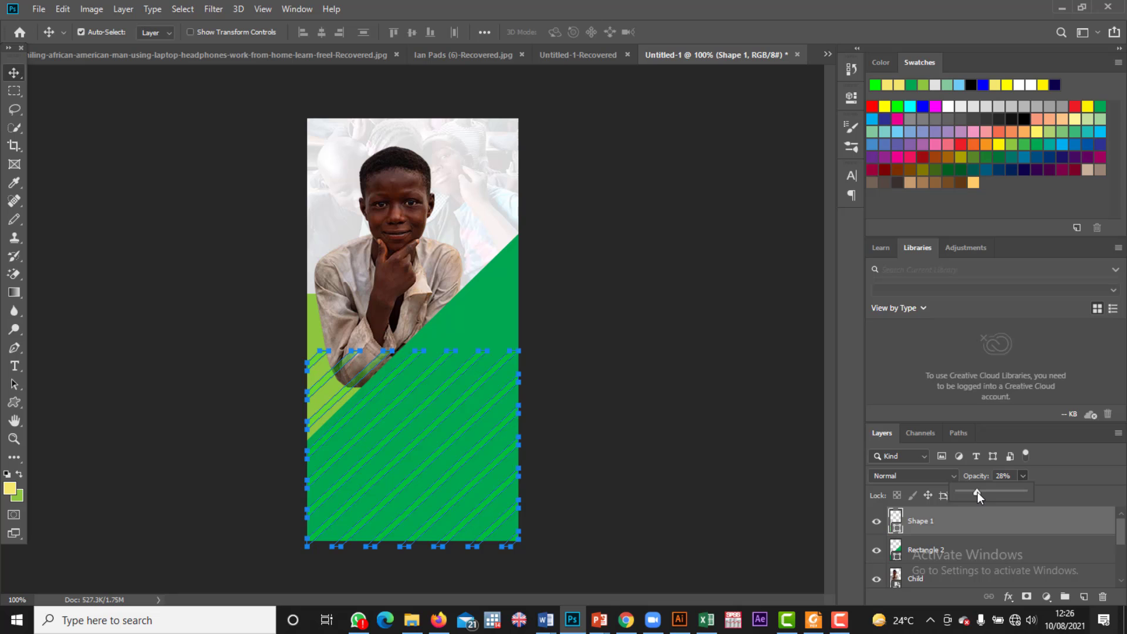
left_click(1023, 470)
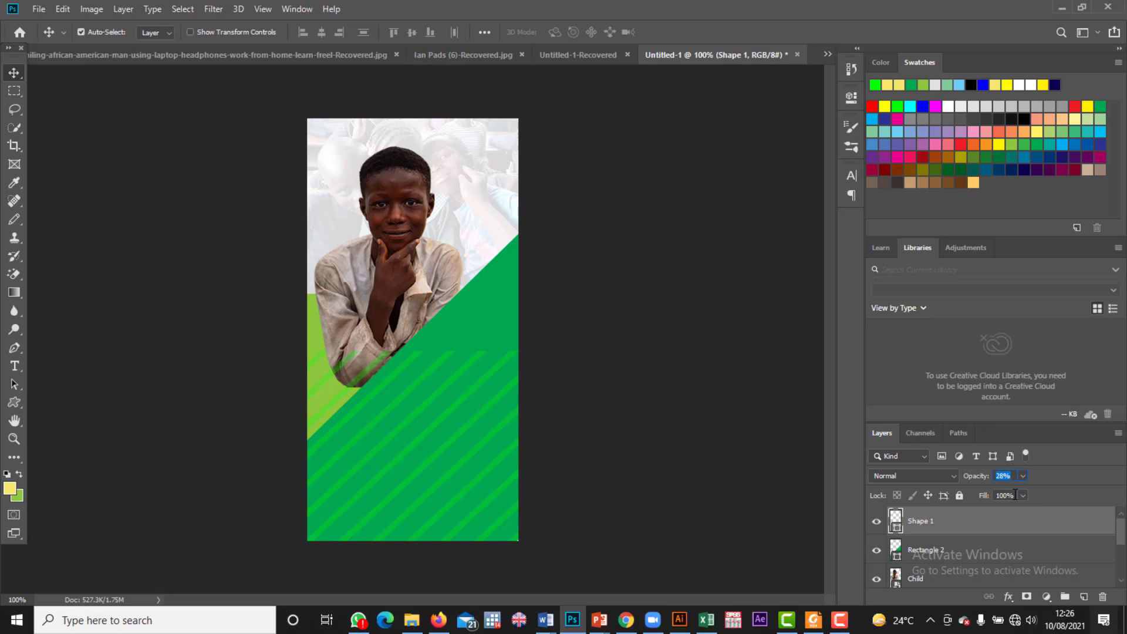
left_click(1023, 496)
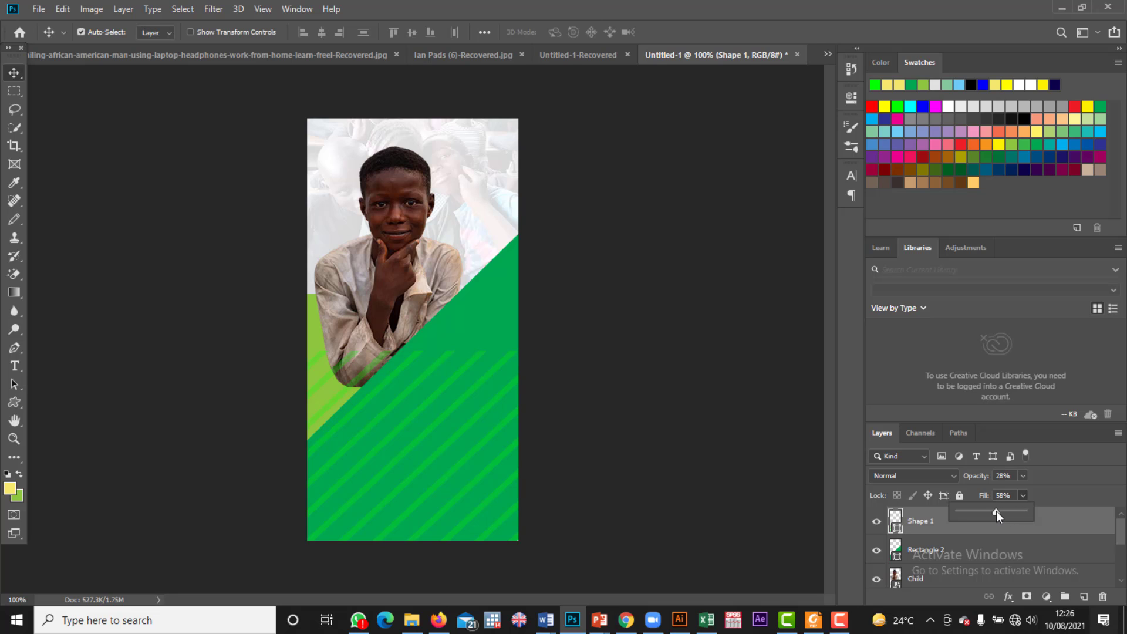
left_click_drag(997, 514, 986, 515)
Step: Nudge the green diagonal back flush with the banner's right edge
left_click_drag(440, 383, 449, 395)
left_click_drag(454, 335, 457, 335)
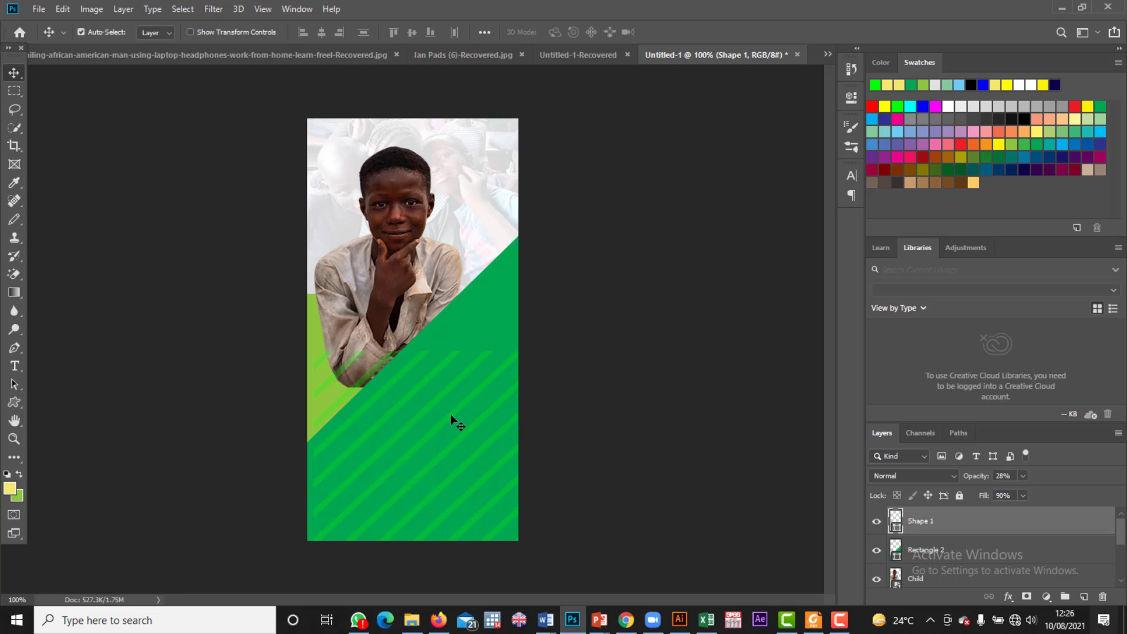
mouse_move(449, 414)
left_mouse_down()
mouse_move(430, 382)
mouse_move(445, 401)
left_mouse_up()
Step: Reselect the striped shape layer and bring up its layer effects list
left_click(920, 523)
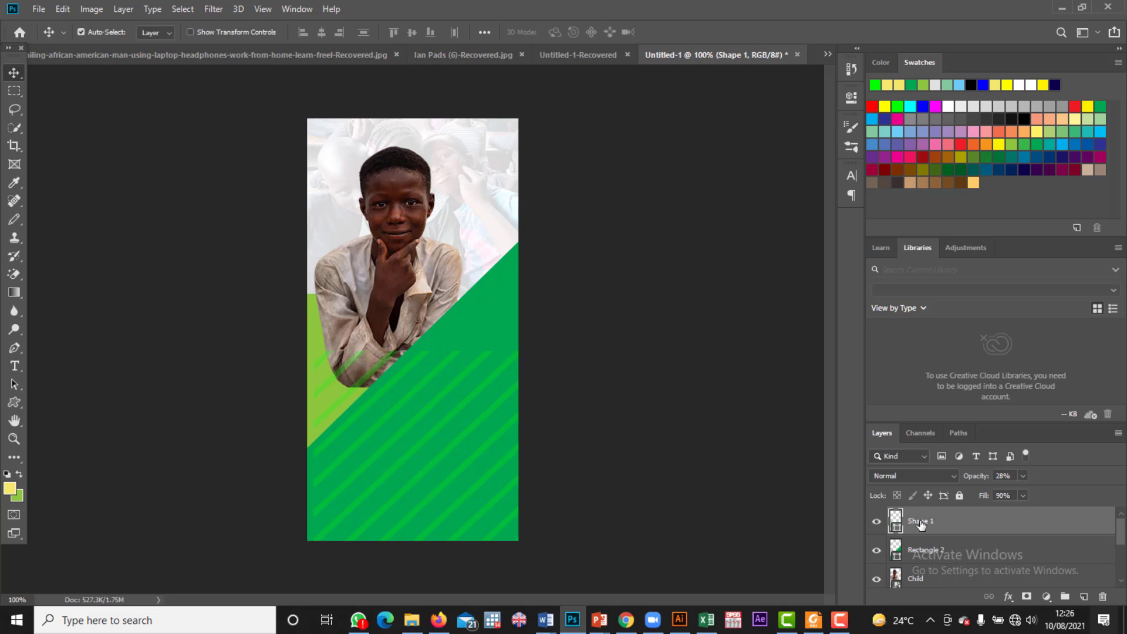
left_click(1008, 597)
left_click(971, 566)
left_click(1010, 598)
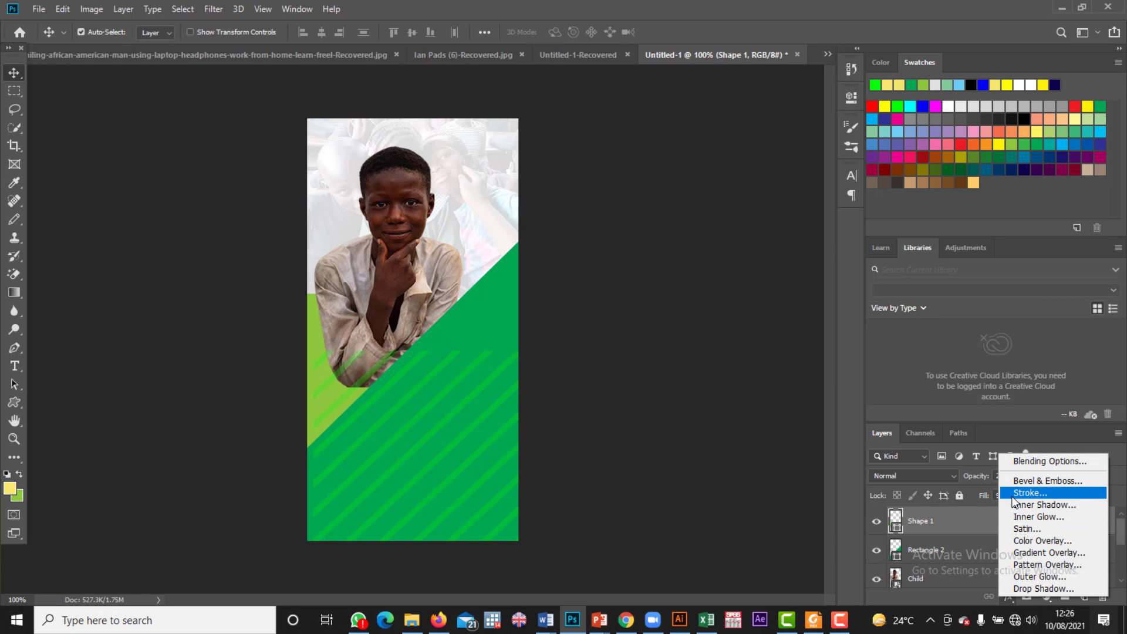
Step: Give the stripes Bevel & Emboss (Contour, Texture), Stroke, Inner Shadow, Pattern Overlay, Outer Glow and Drop Shadow
left_click(1023, 480)
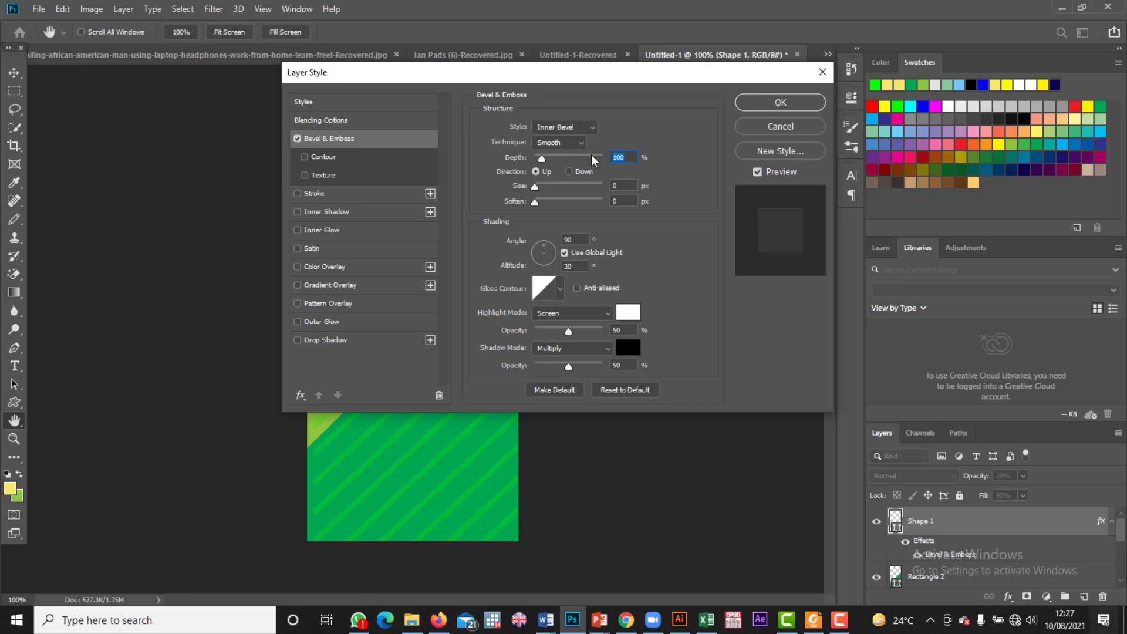
left_click(304, 157)
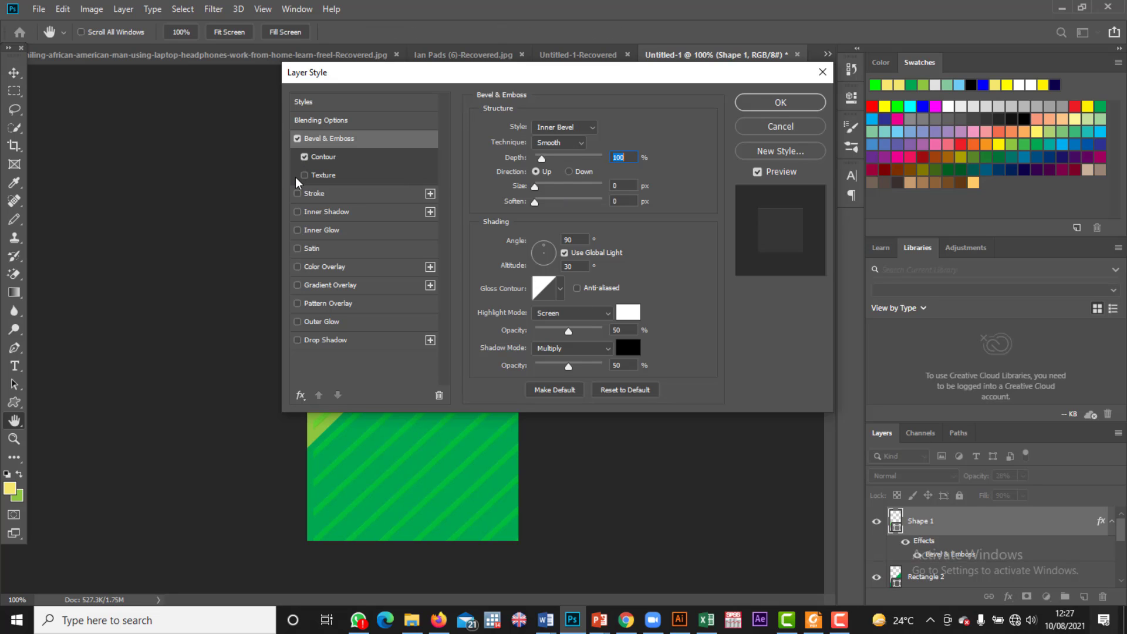
left_click(305, 175)
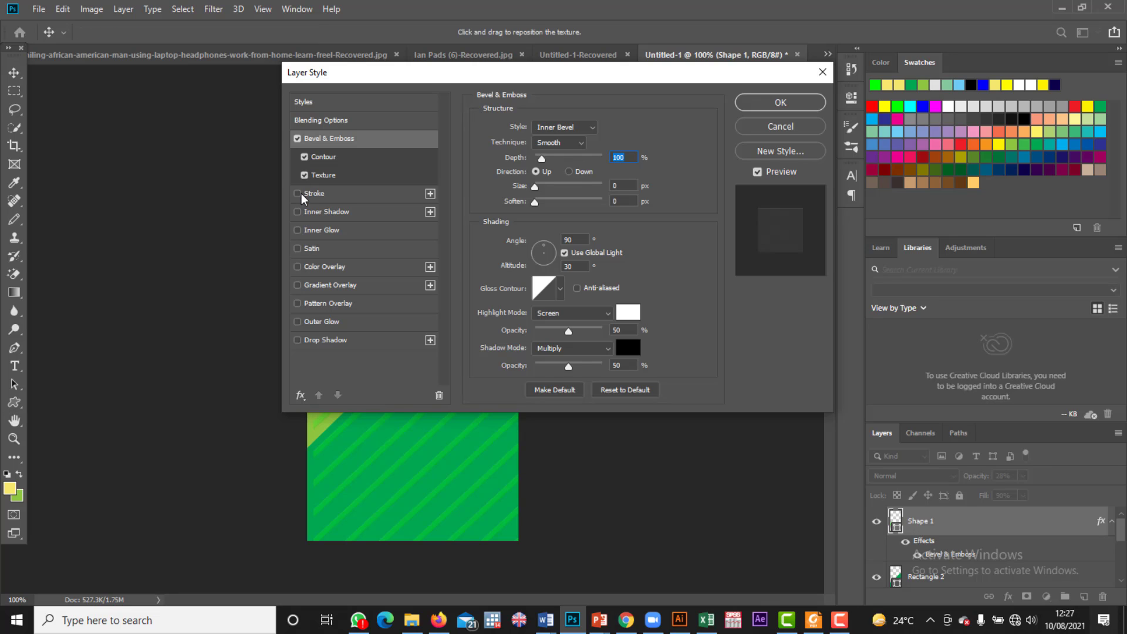
left_click(298, 194)
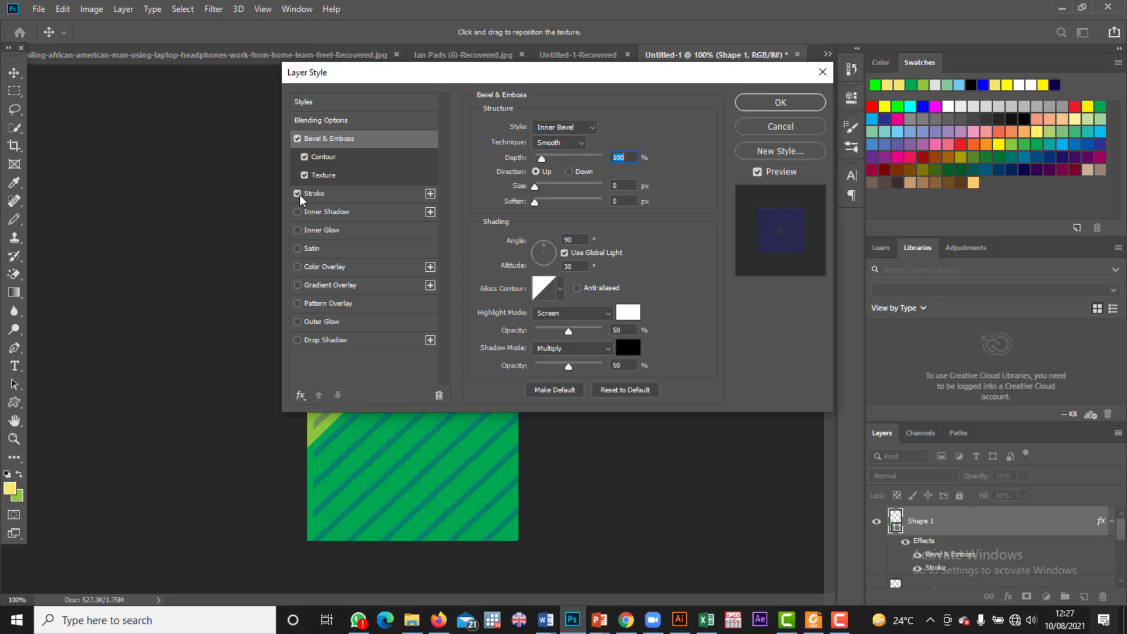
left_click(297, 212)
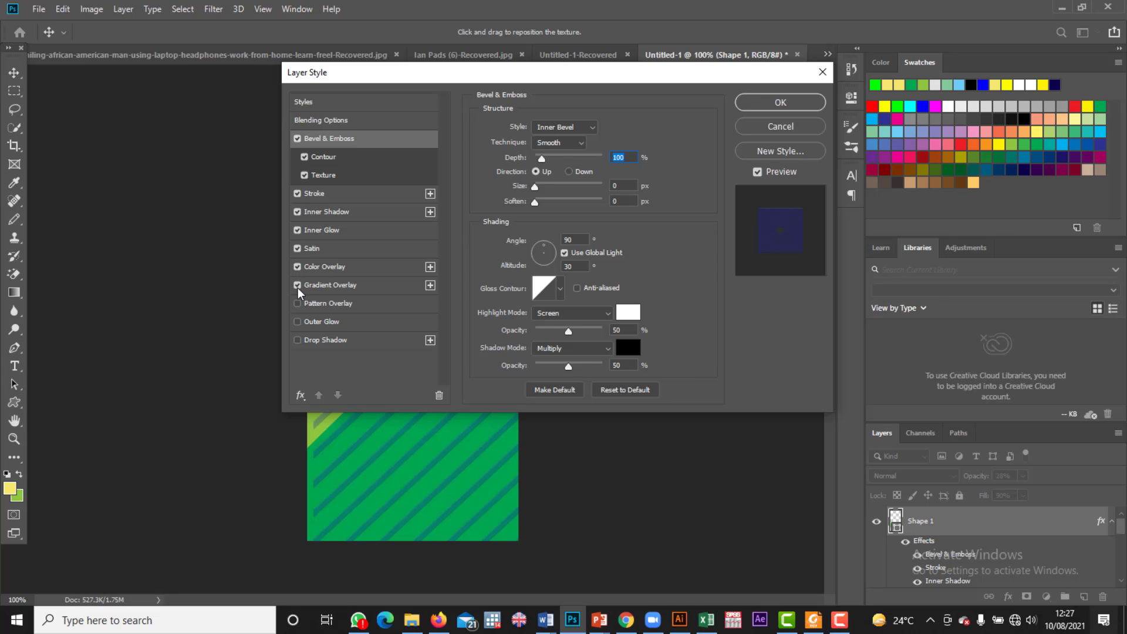
left_click(297, 304)
left_click(297, 322)
left_click(297, 340)
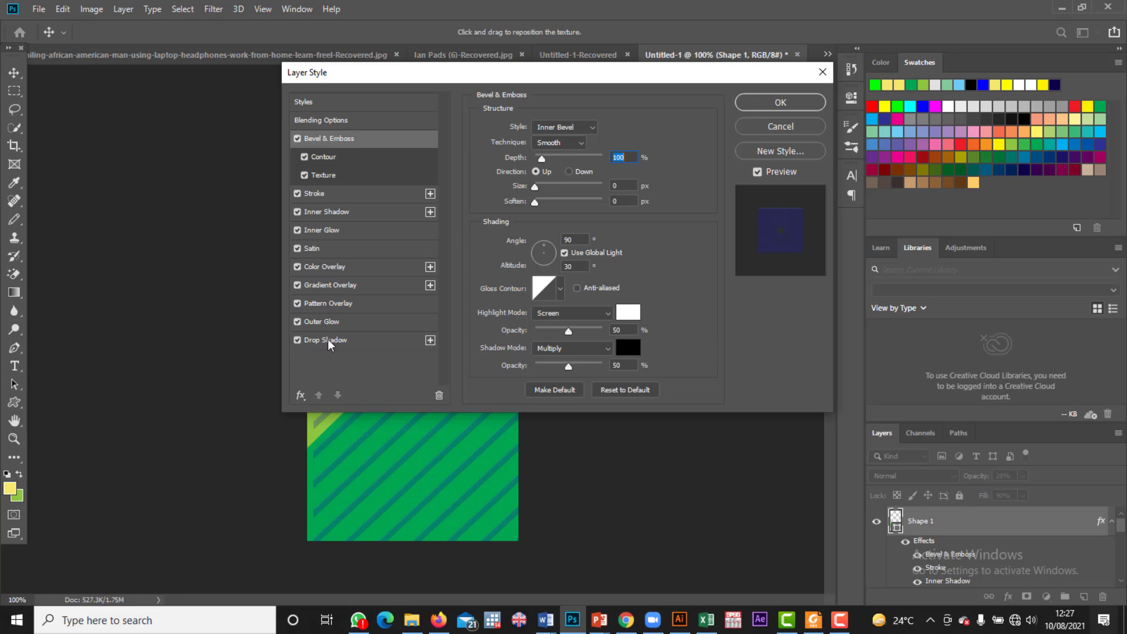
left_click(782, 105)
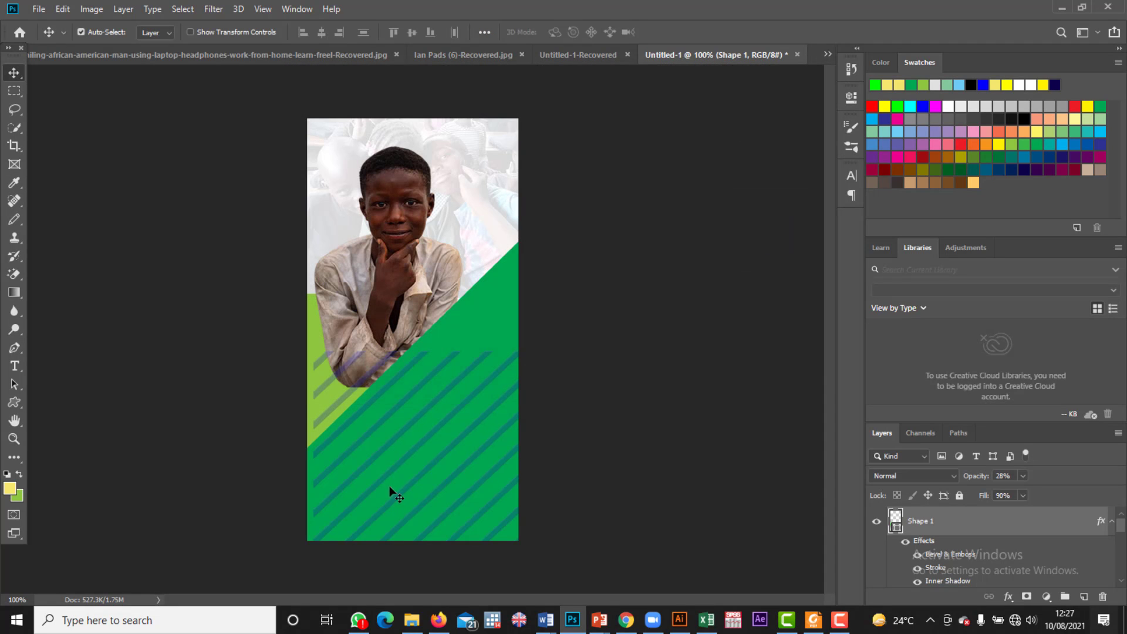
Step: Align the stripes with the left edge and stretch them up to the banner's top
left_click_drag(397, 409, 392, 412)
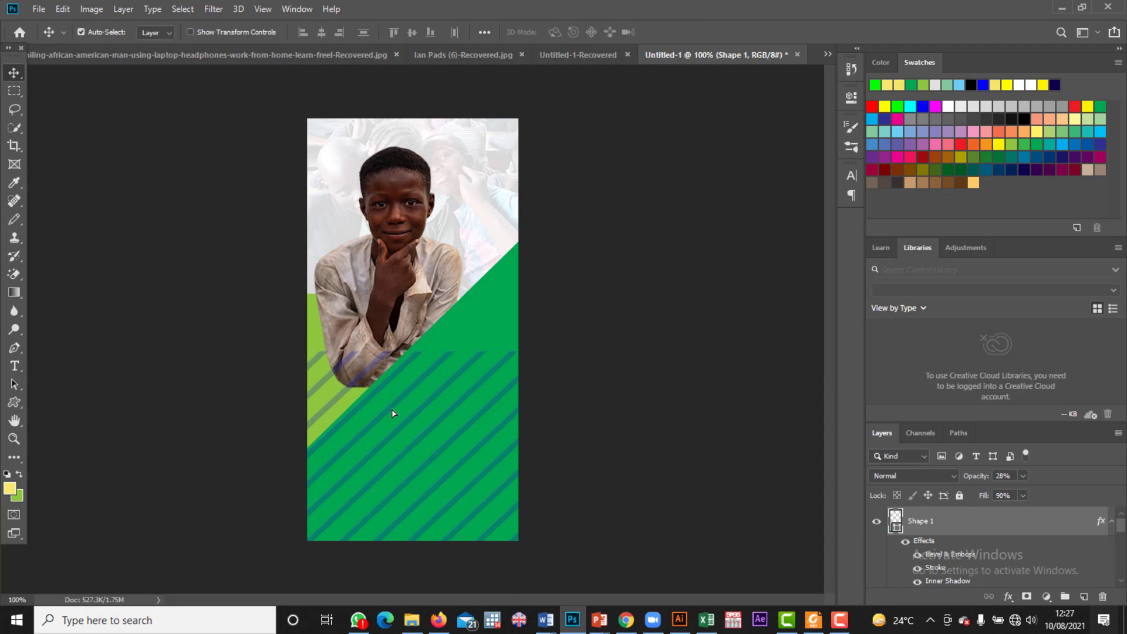
key("ctrl+t")
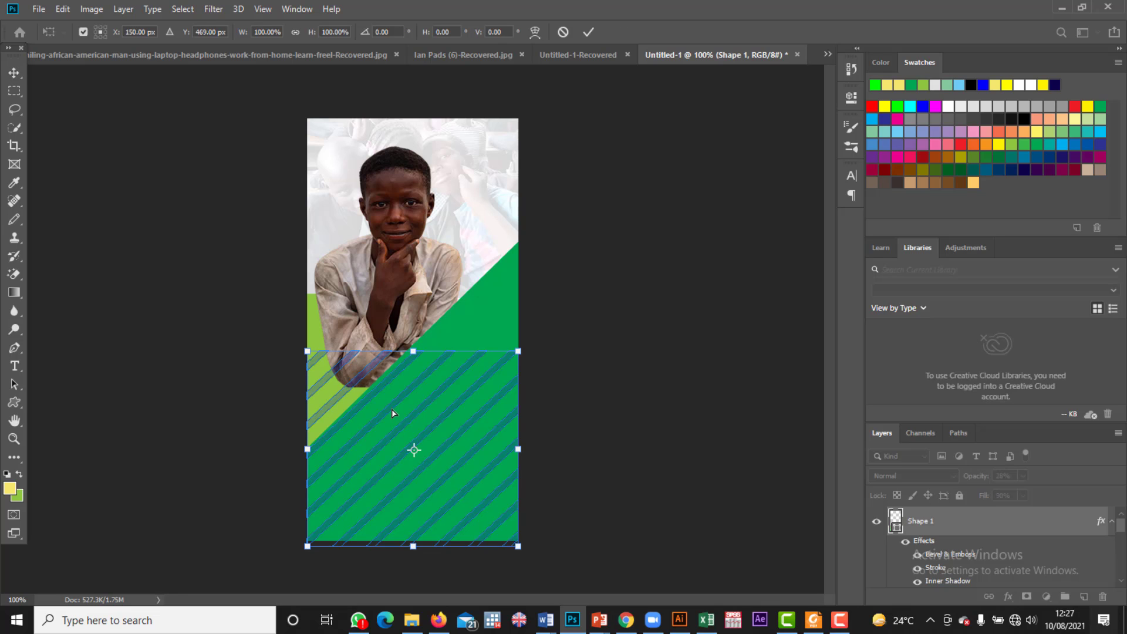
left_click_drag(413, 352, 437, 117)
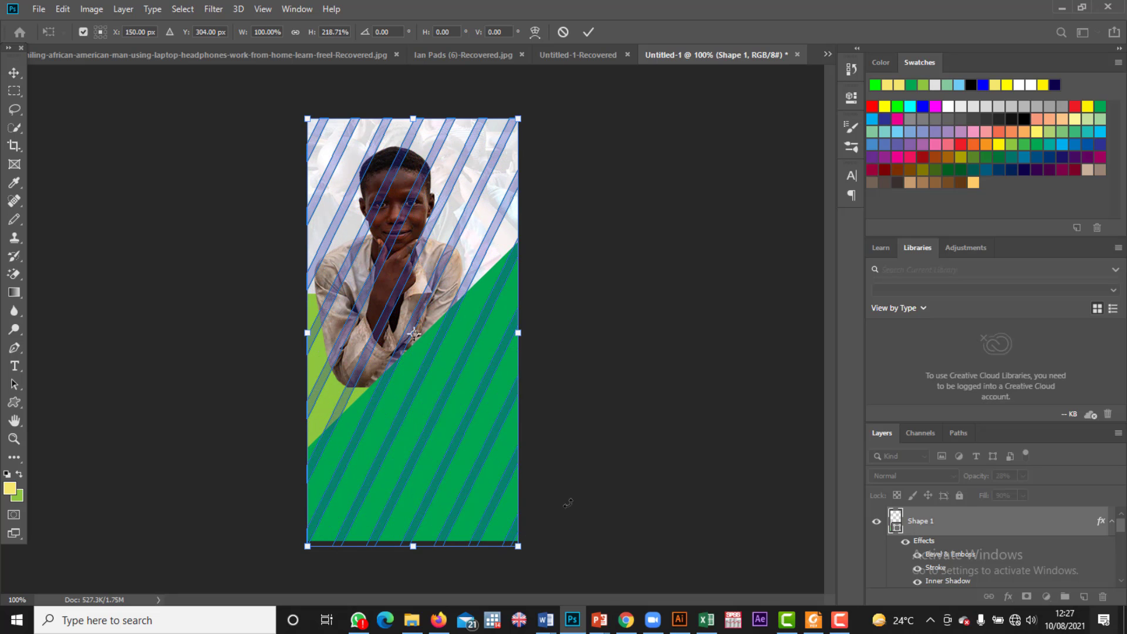
left_click(14, 72)
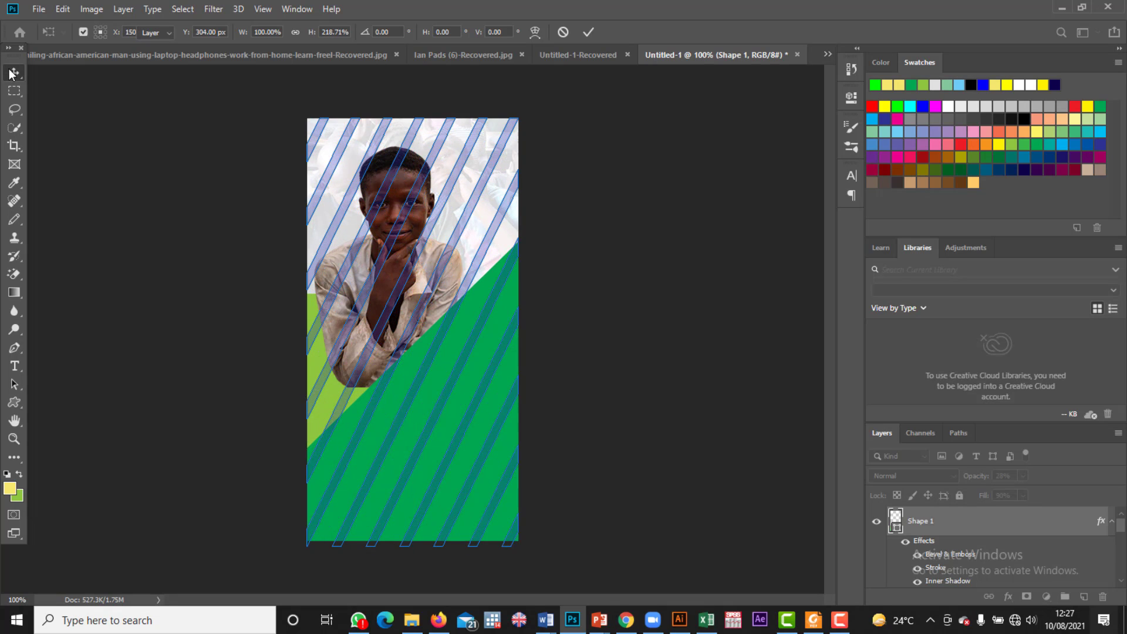
left_click(650, 269)
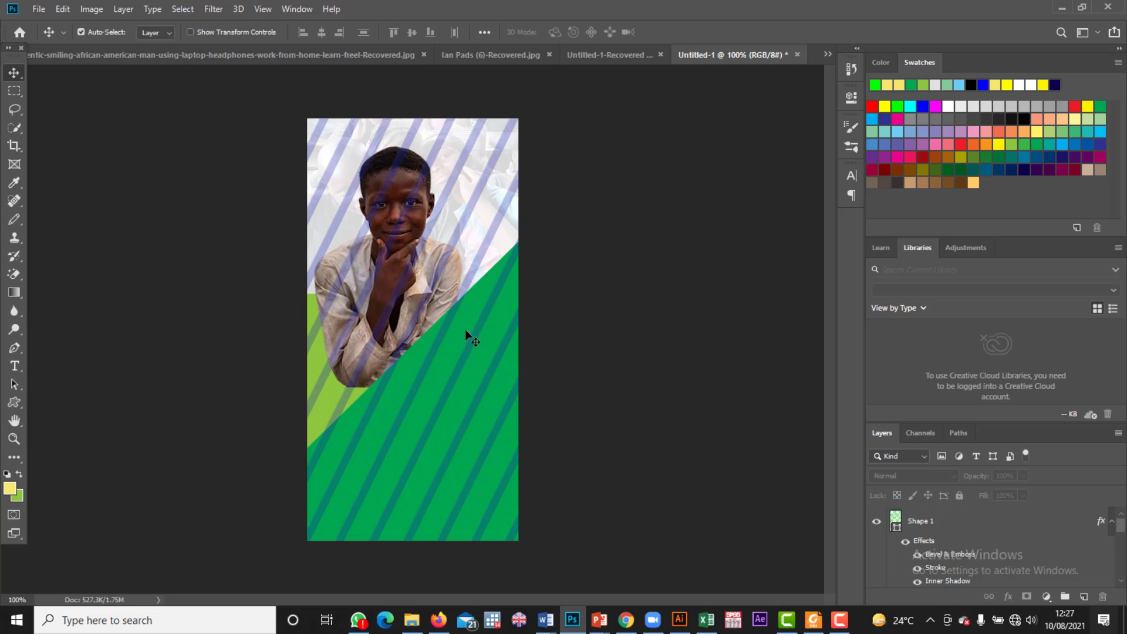
Step: Move the boy's photo lower in the banner, then reapply a transform to the stripes
left_click_drag(453, 288, 453, 261)
left_click_drag(366, 256, 360, 311)
left_click(360, 311)
key("ctrl+t")
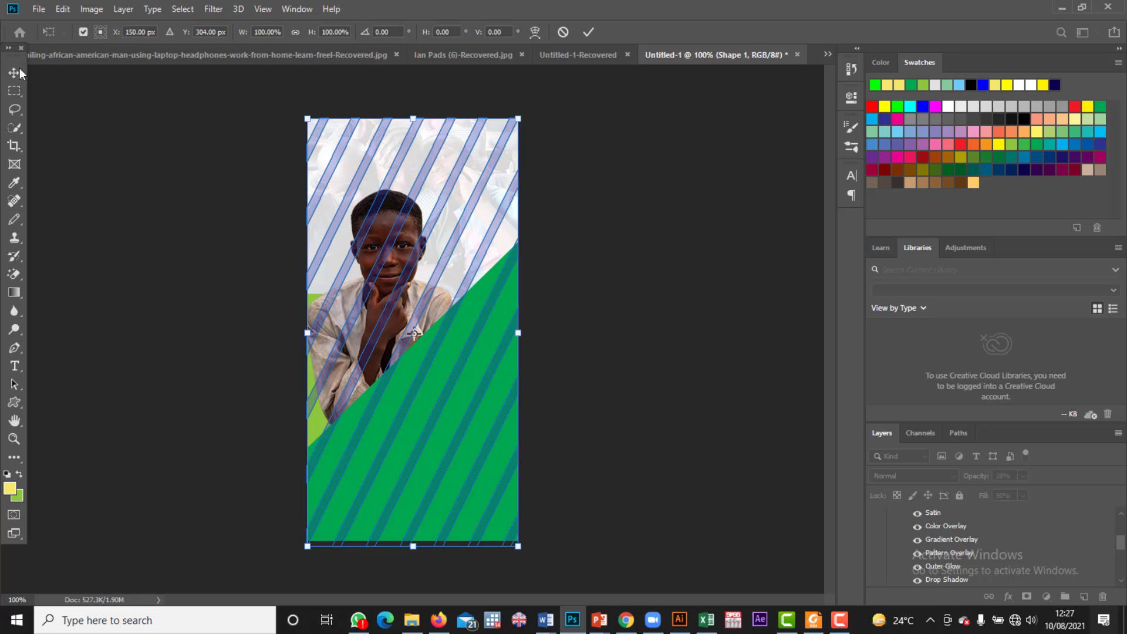
key("Return")
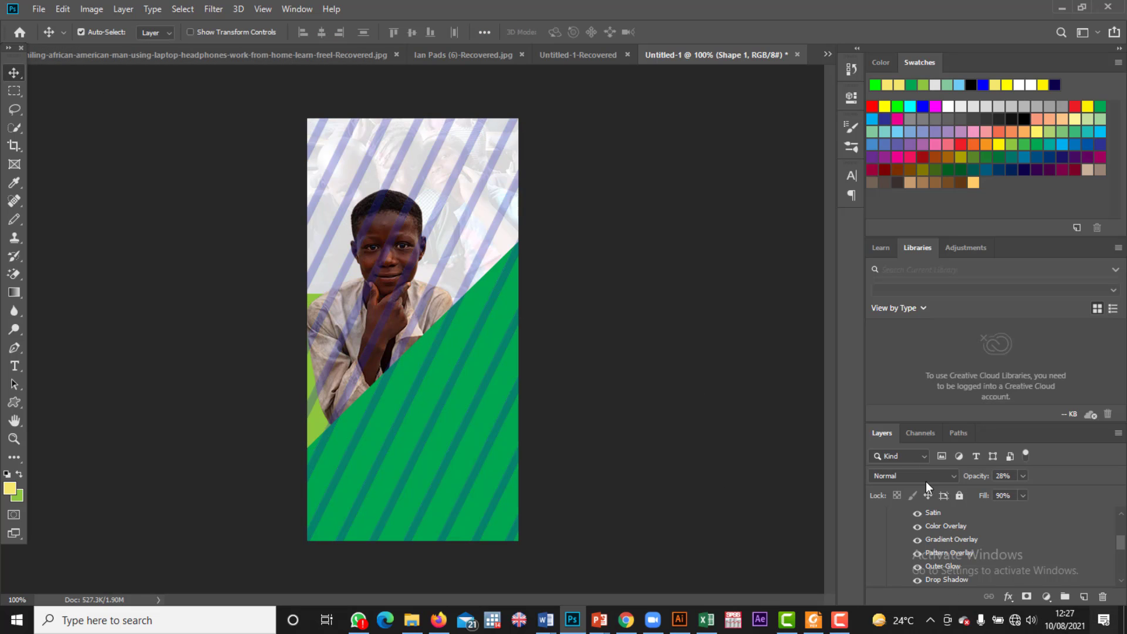
Step: Browse the layers, accidentally delete the white background, and undo the deletion
left_click(434, 355)
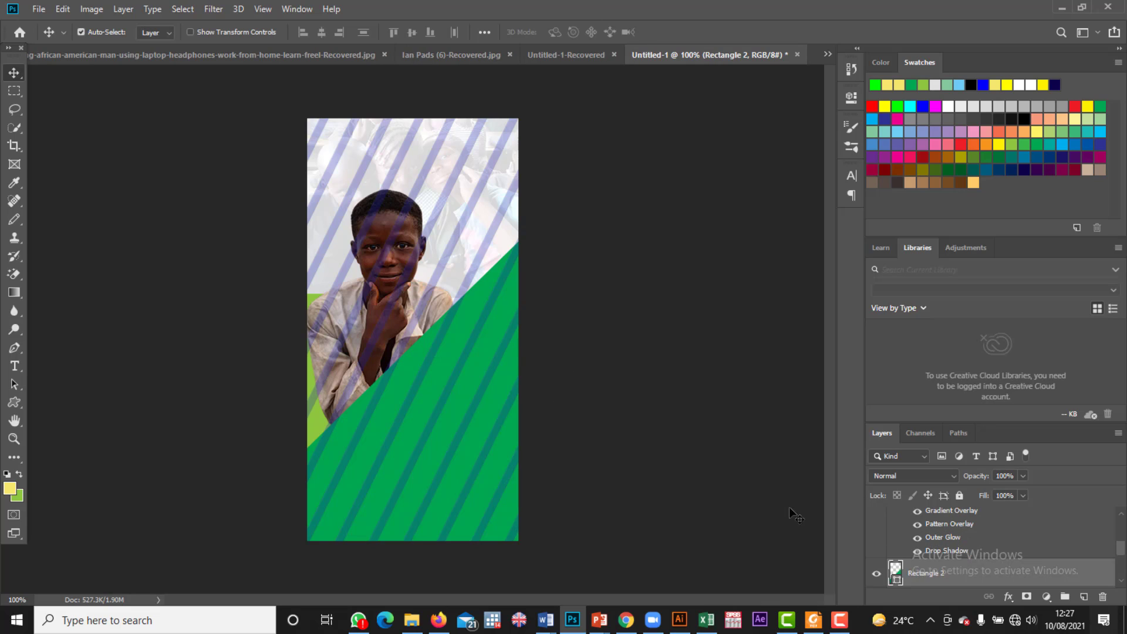
scroll(972, 565, "down", 3)
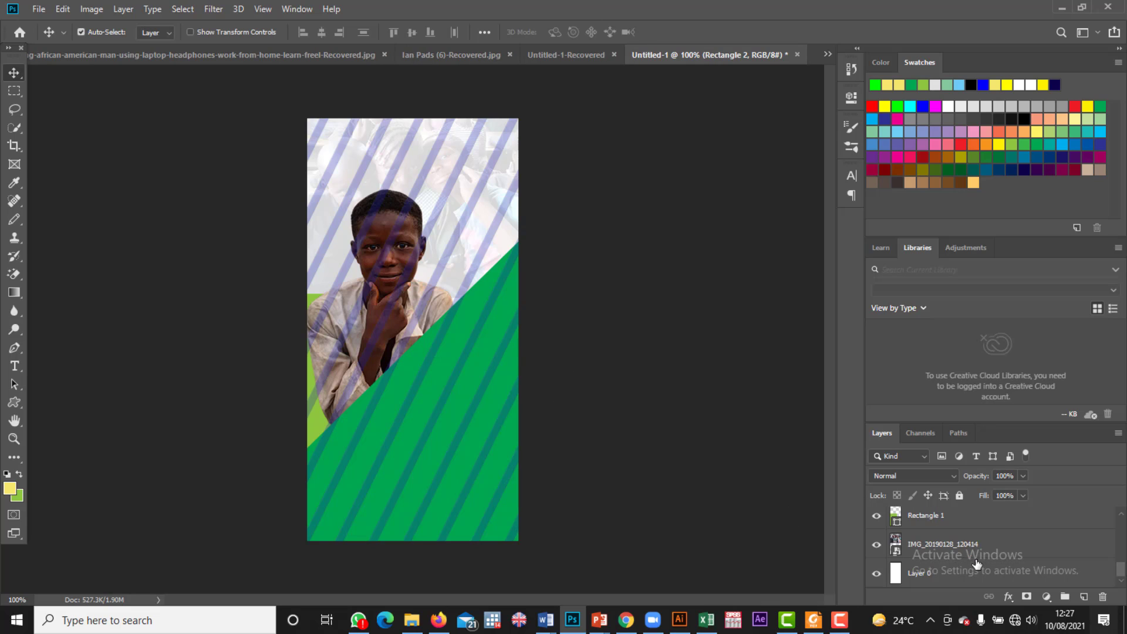
left_click(936, 516)
scroll(943, 564, "up", 2)
scroll(944, 564, "down", 2)
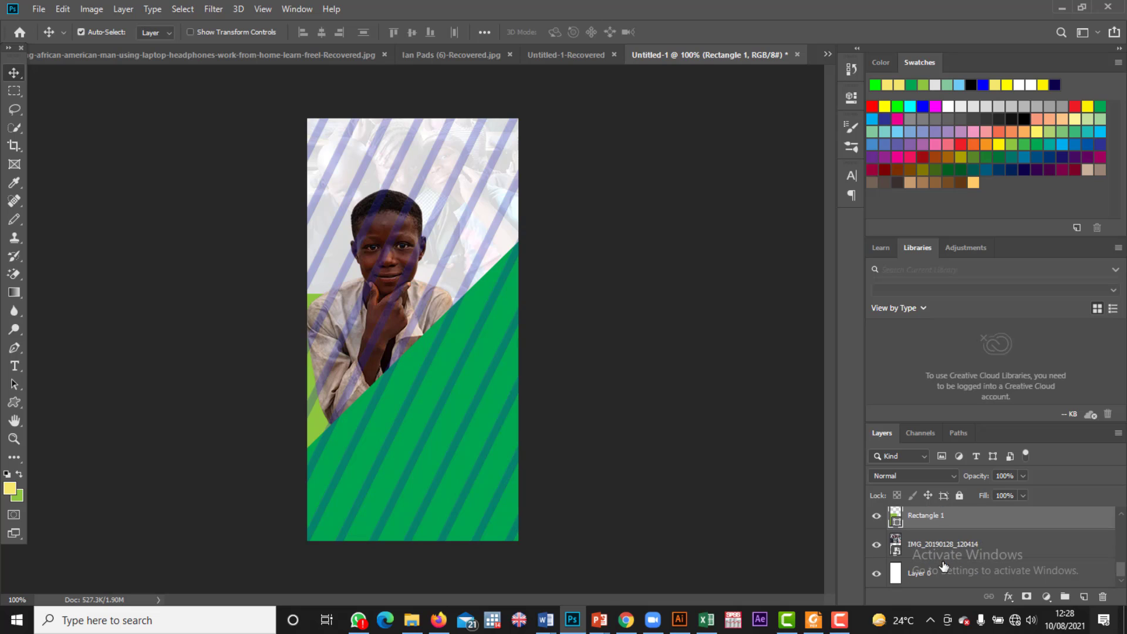
scroll(939, 537, "up", 5)
left_click(942, 522)
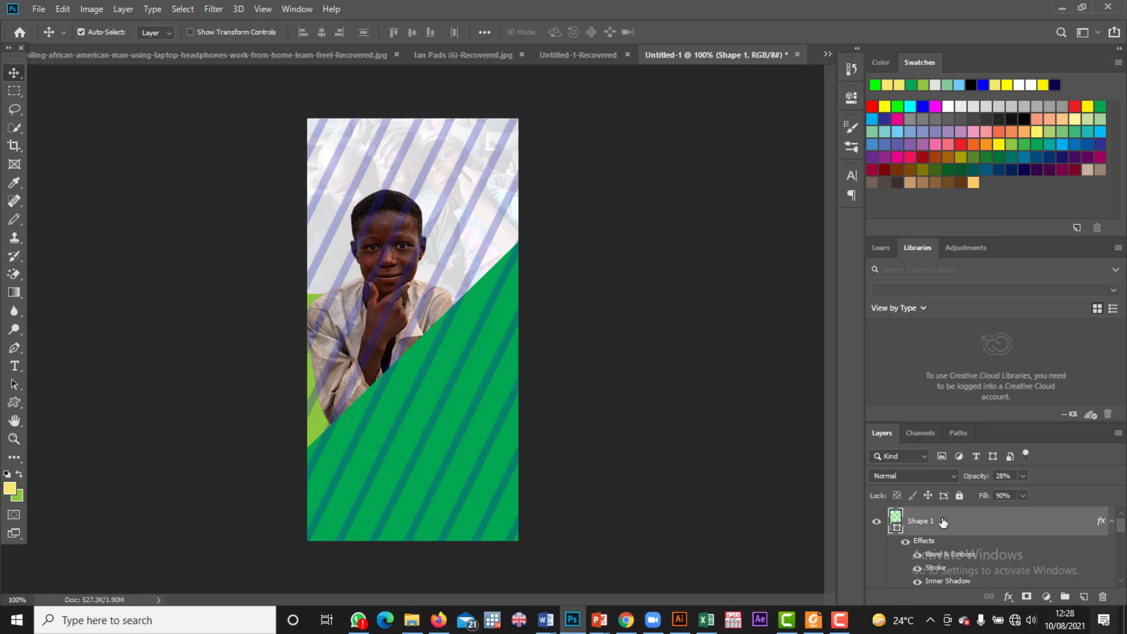
left_click(453, 302)
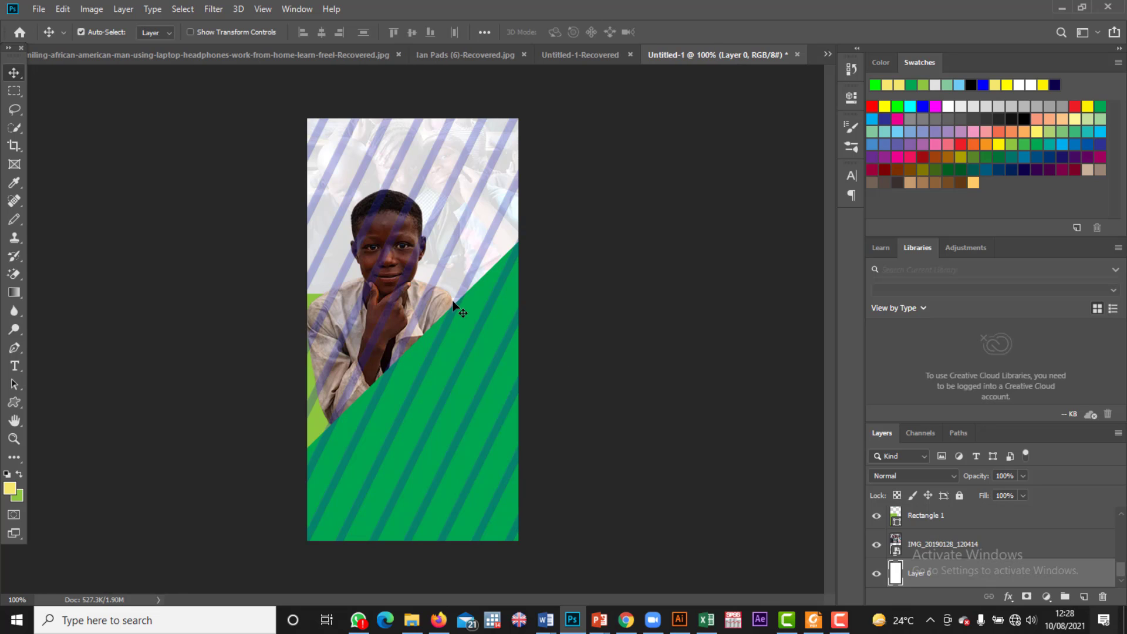
key("Delete")
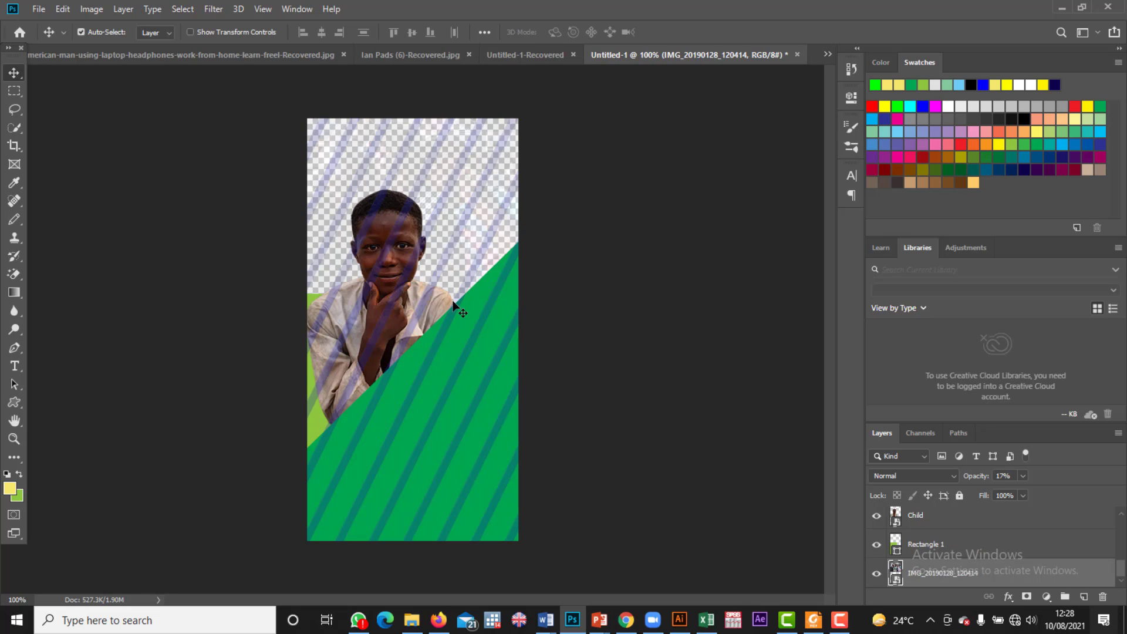
key("ctrl+z")
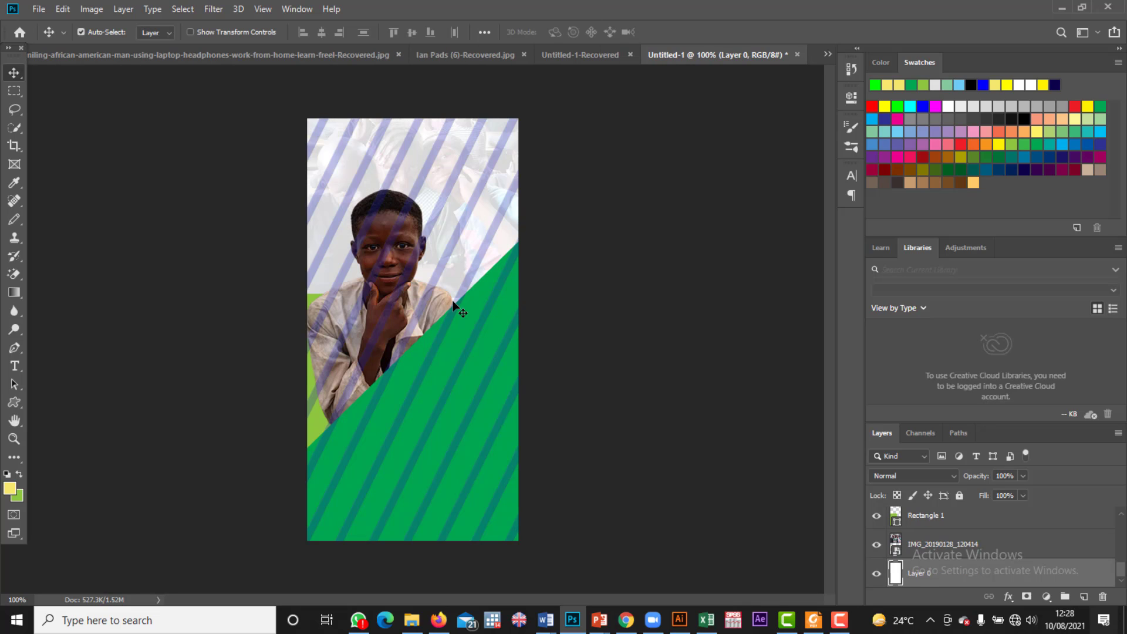
Step: Select the striped Shape 1 layer and delete it
left_click(938, 517)
scroll(937, 552, "up", 2)
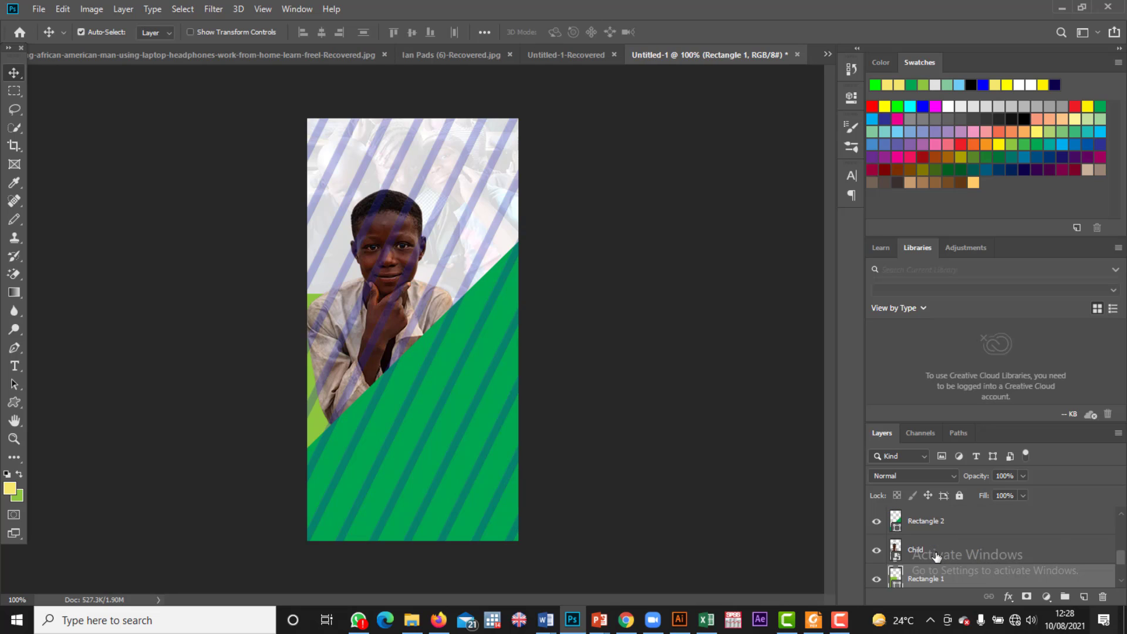
scroll(937, 557, "down", 2)
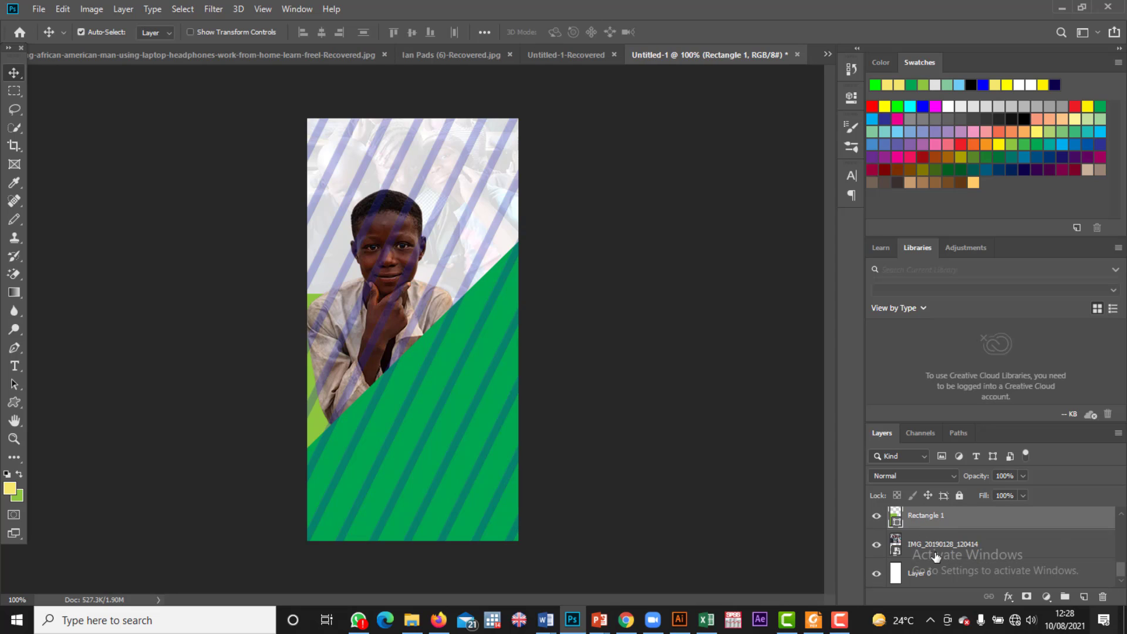
scroll(936, 561, "up", 5)
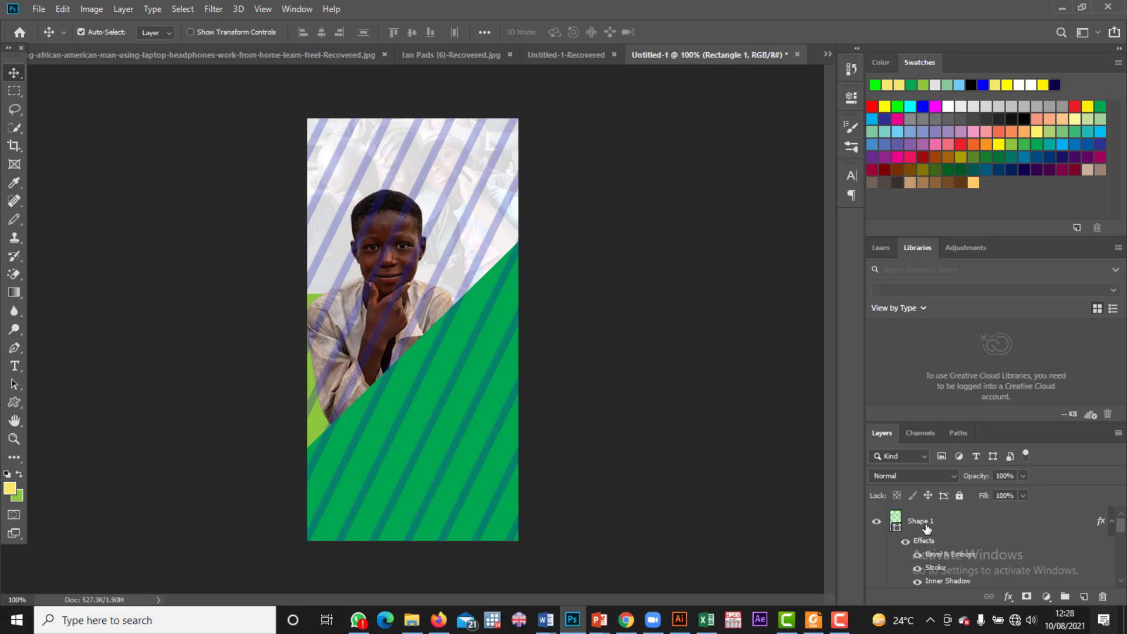
left_click(926, 528)
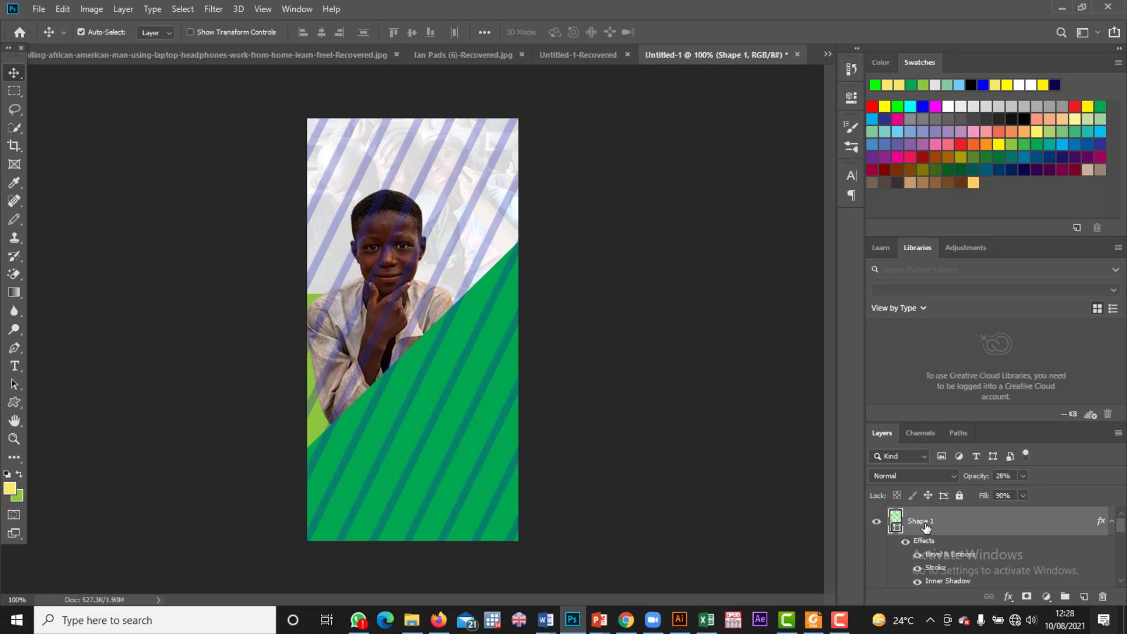
key("Delete")
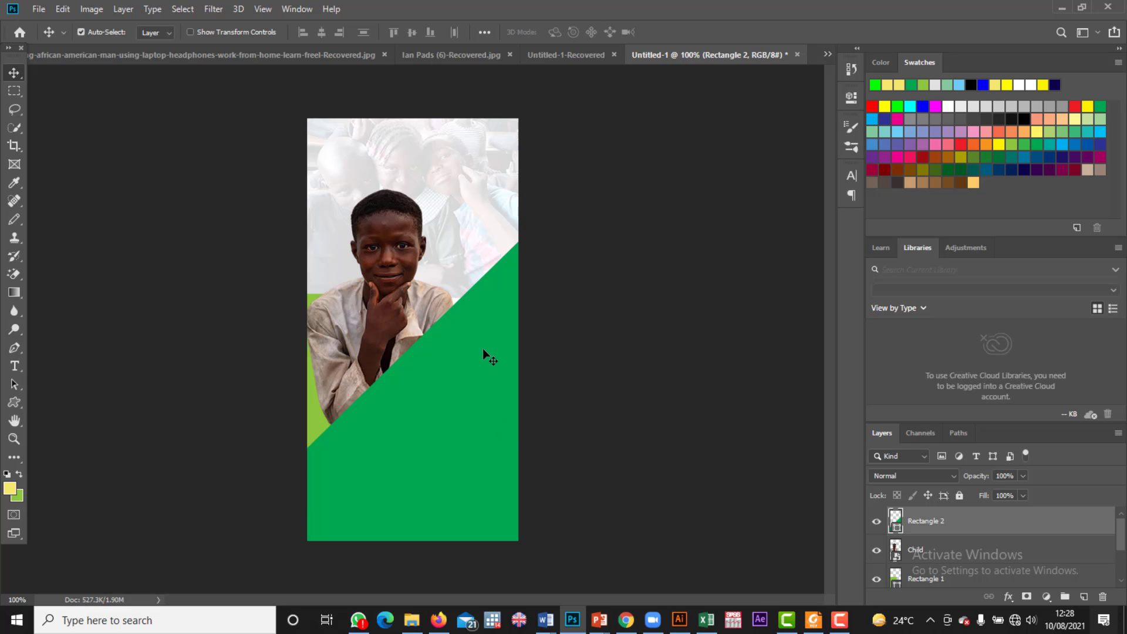
Step: Add Bevel & Emboss with Contour and Texture, Inner Shadow and Satin to Rectangle 2
left_click(1009, 596)
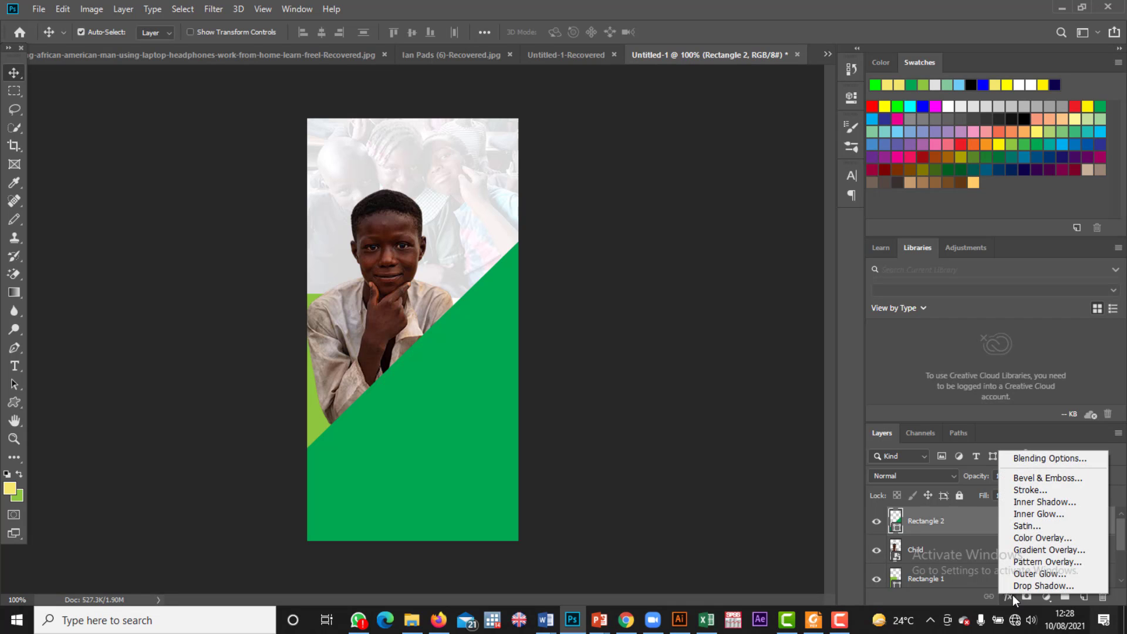
left_click(1034, 459)
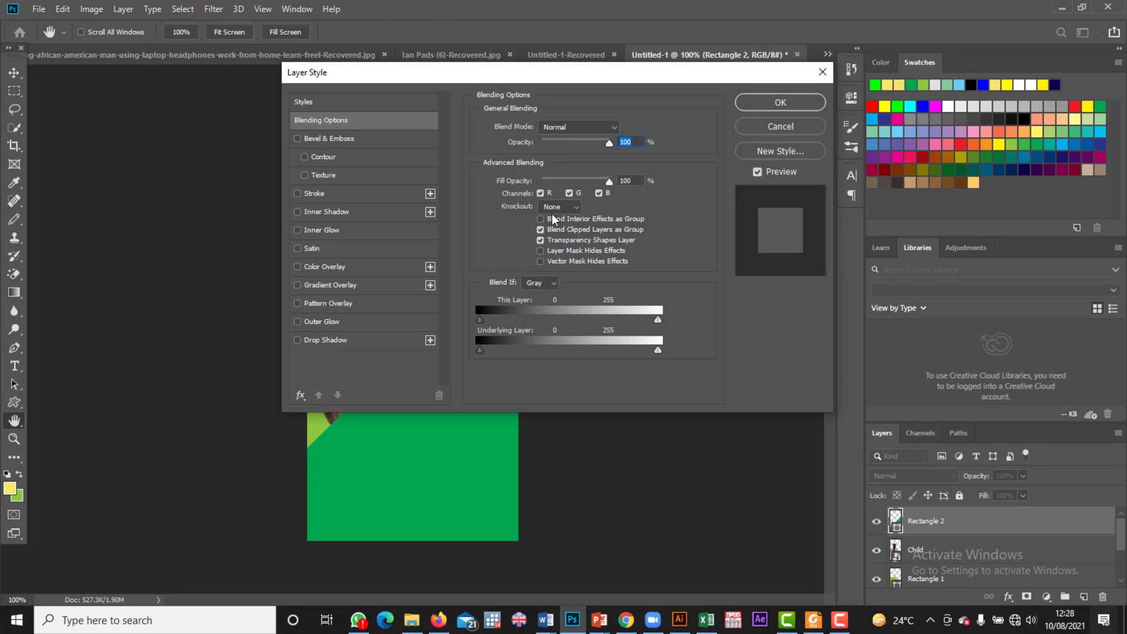
left_click(298, 138)
left_click(305, 157)
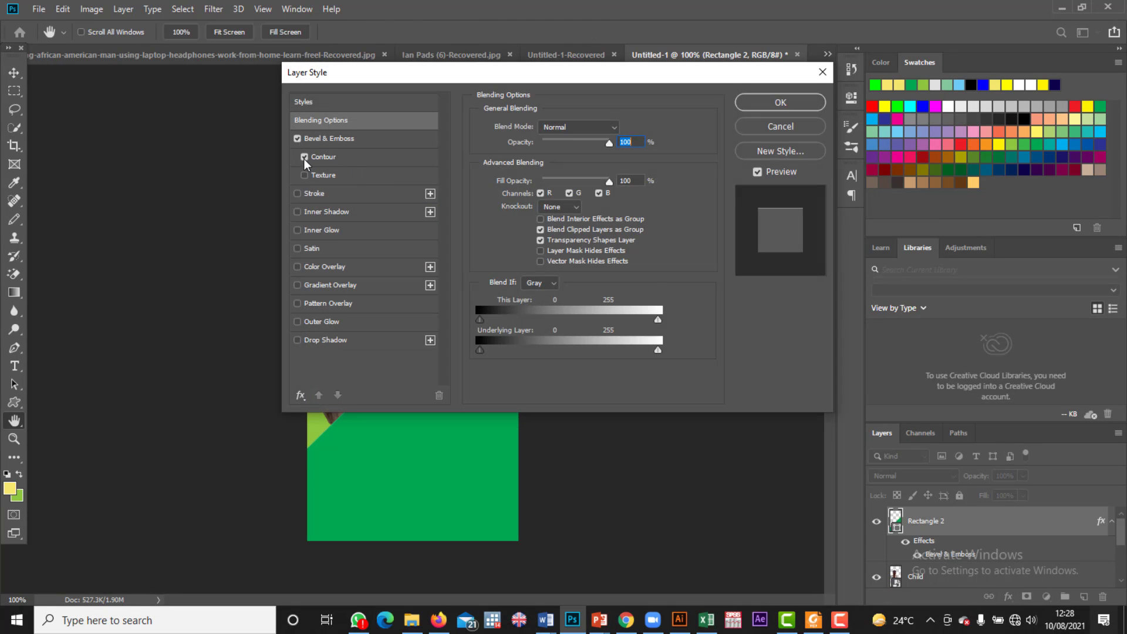
left_click(304, 175)
left_click(298, 194)
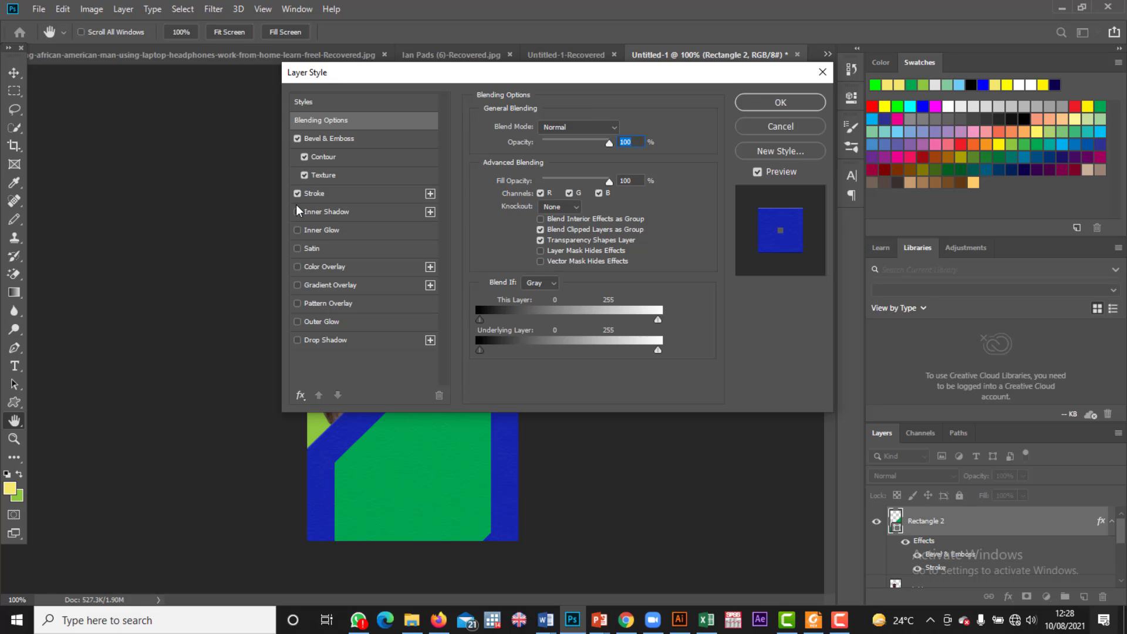
left_click(298, 196)
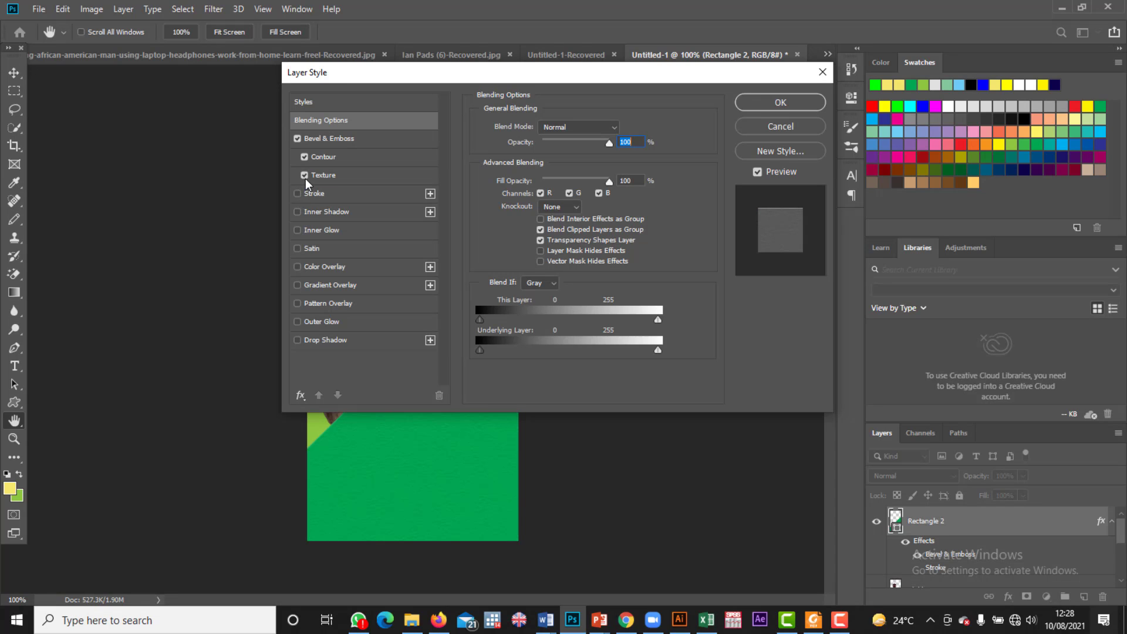
left_click(298, 211)
left_click(298, 252)
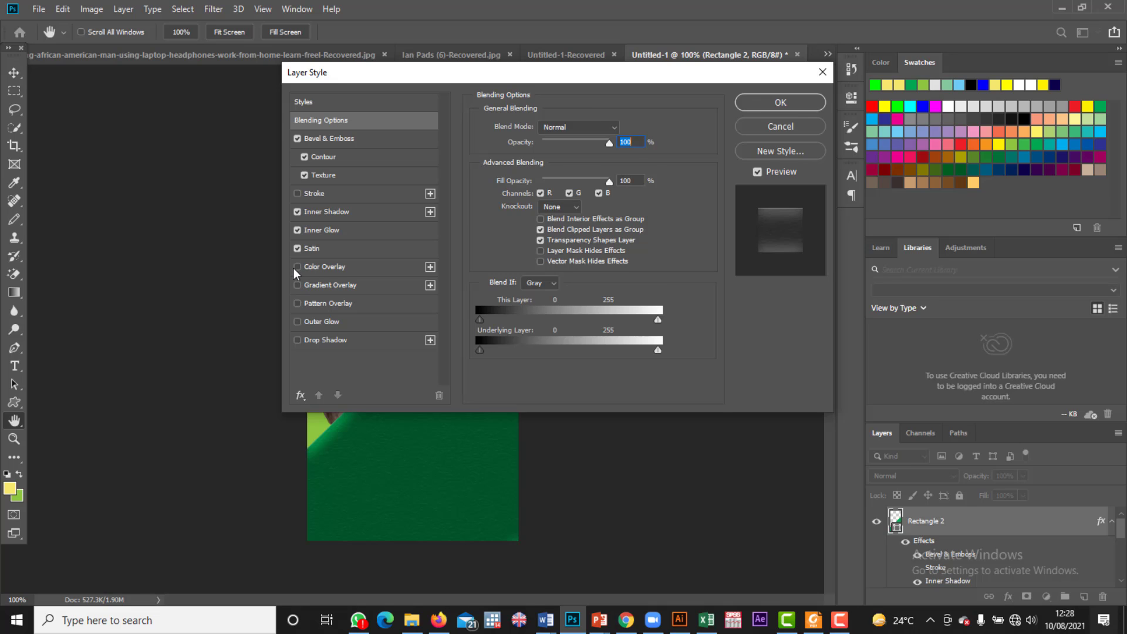
left_click(297, 267)
left_click(298, 267)
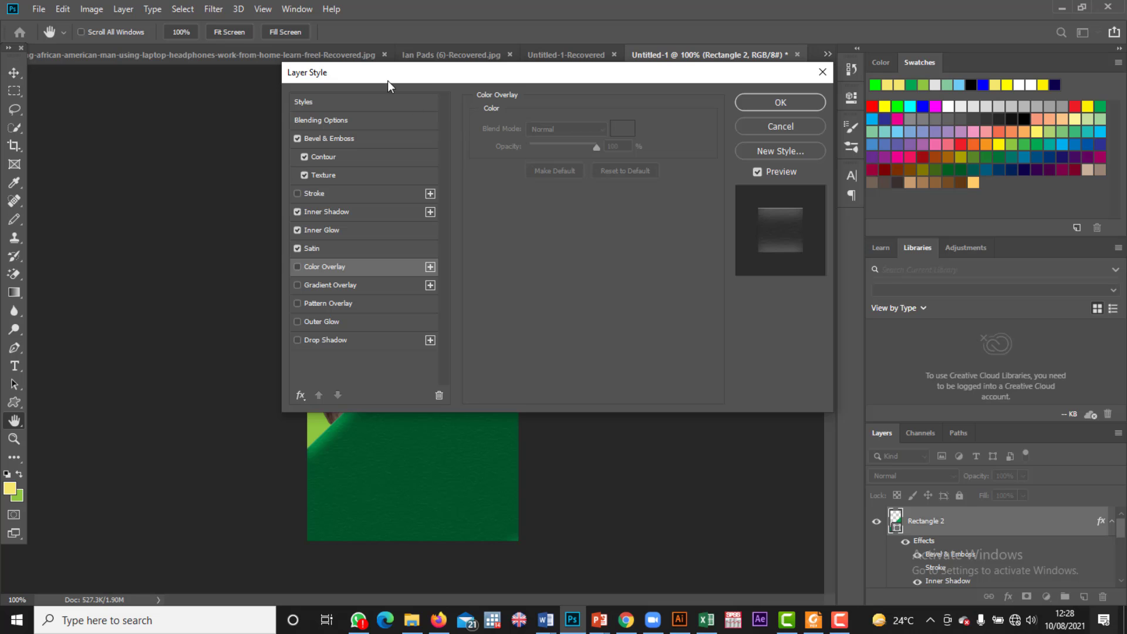
Step: Preview and reject gradient and pattern overlays on the green diagonal, then apply the effects
left_click_drag(388, 80, 820, 112)
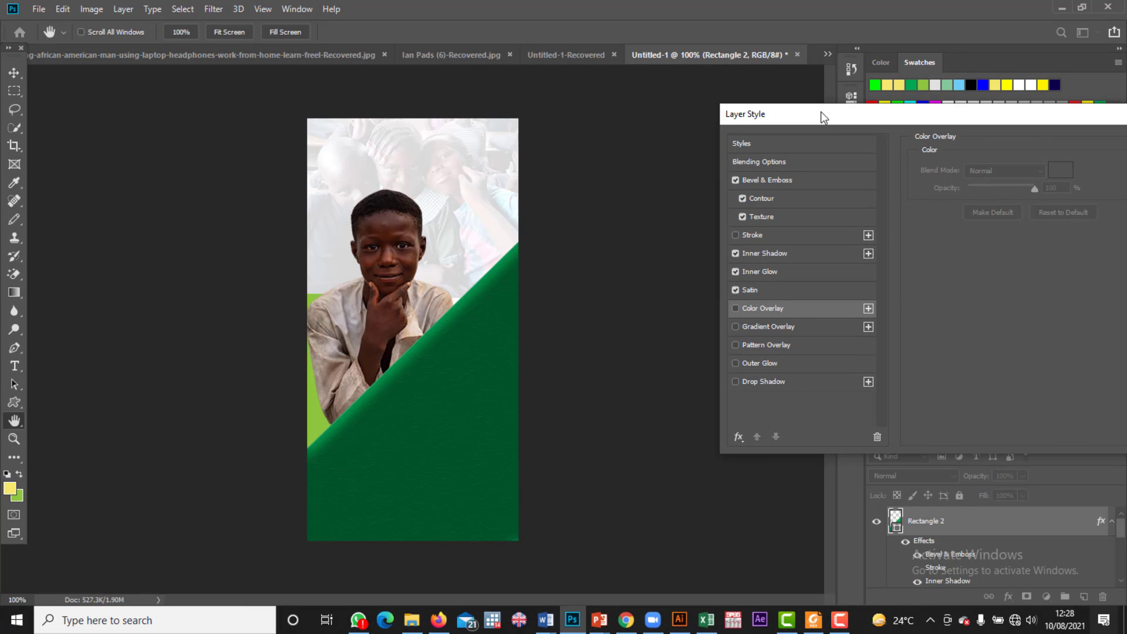
left_click(735, 326)
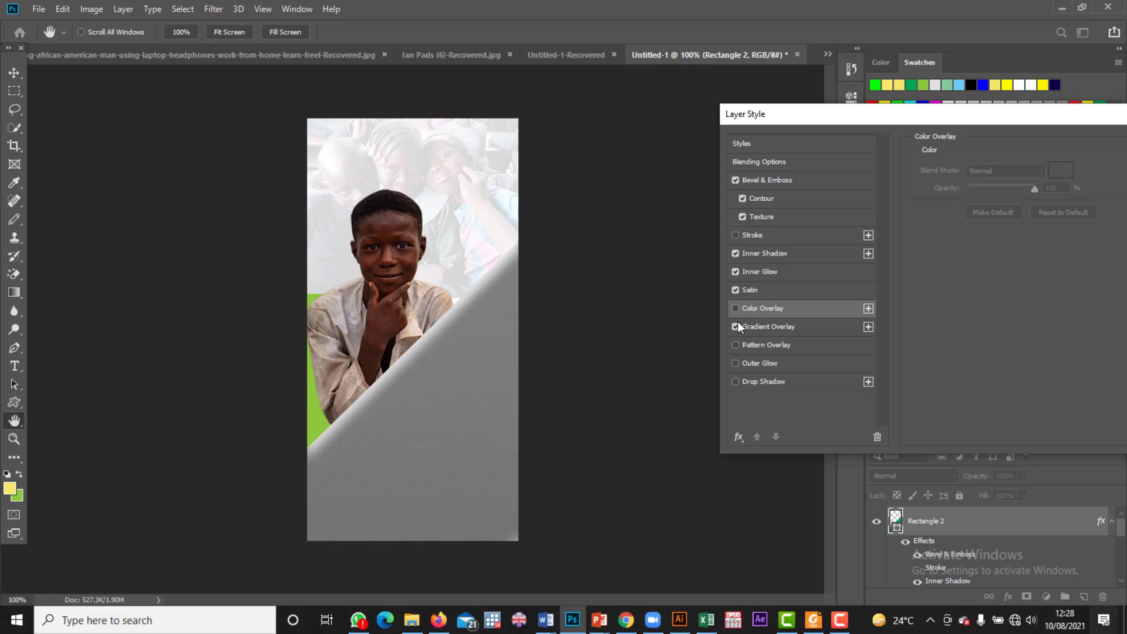
left_click(735, 327)
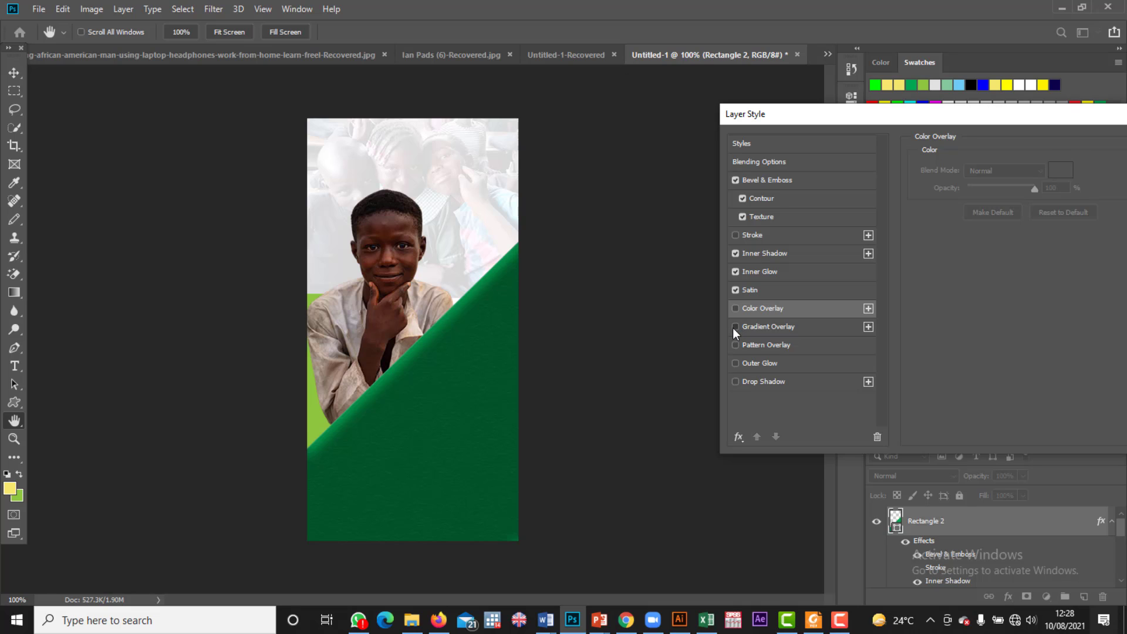
left_click(735, 326)
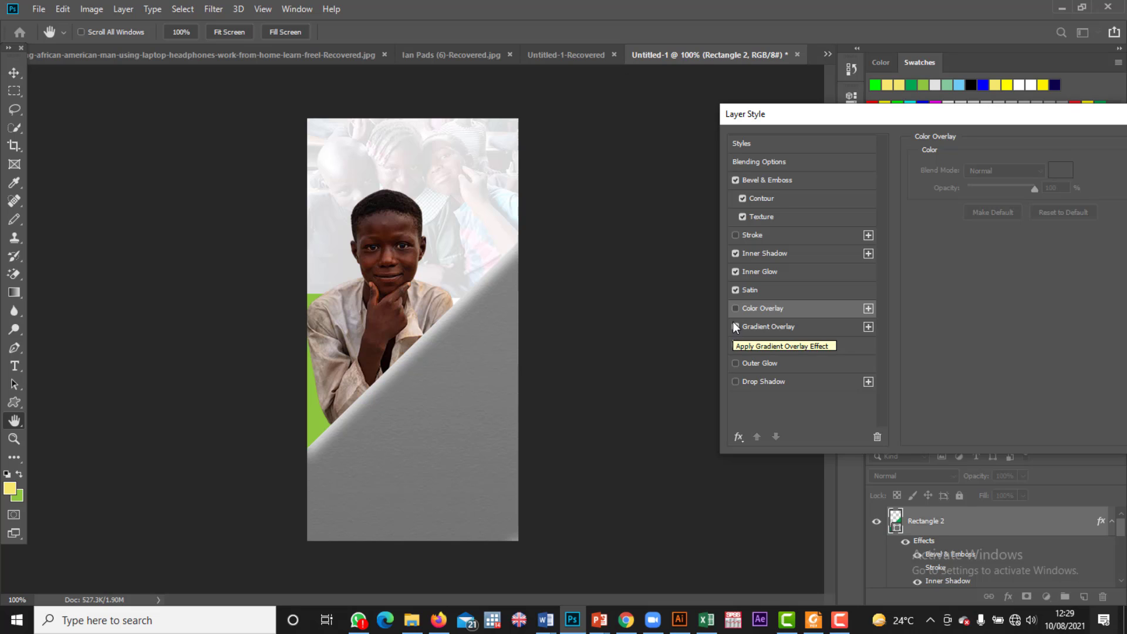
left_click(735, 326)
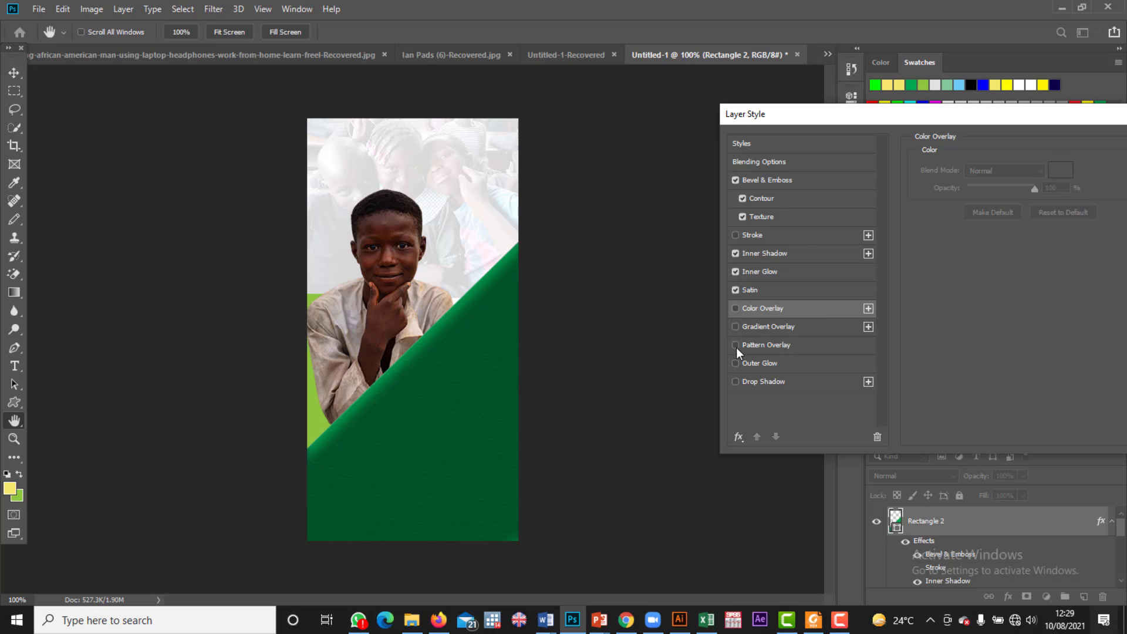
left_click(735, 345)
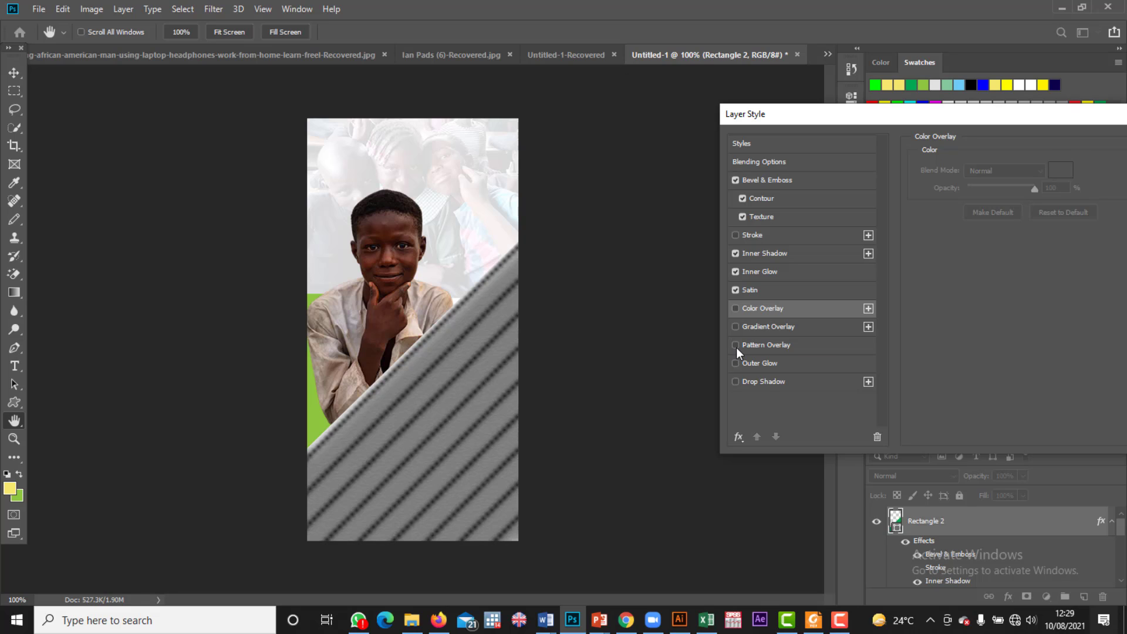
left_click(736, 345)
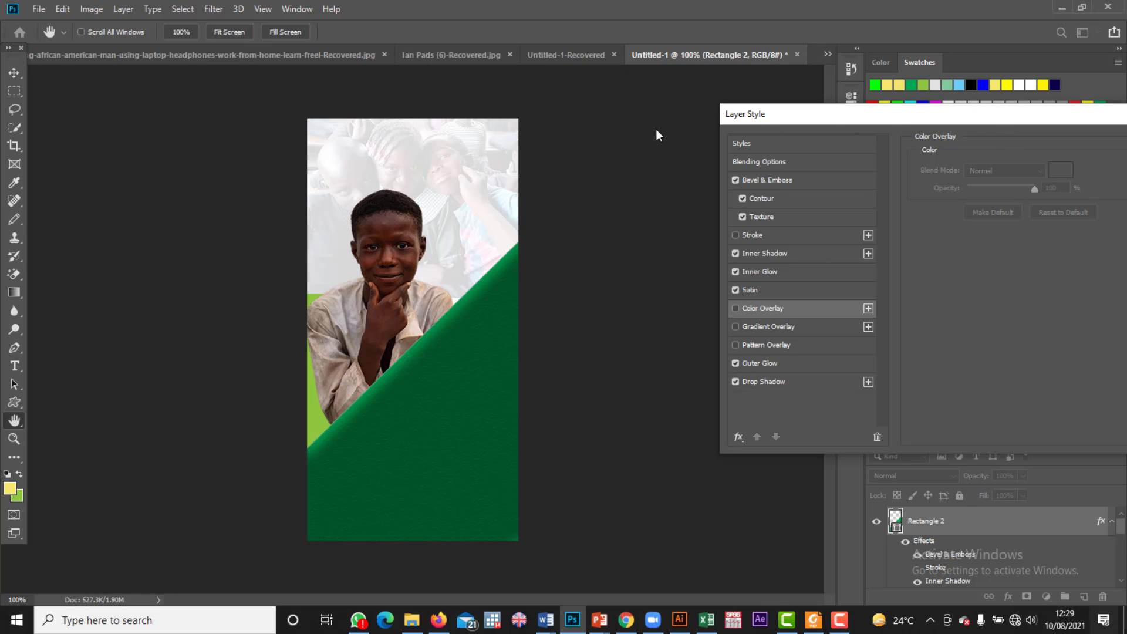
left_click_drag(797, 121, 296, 108)
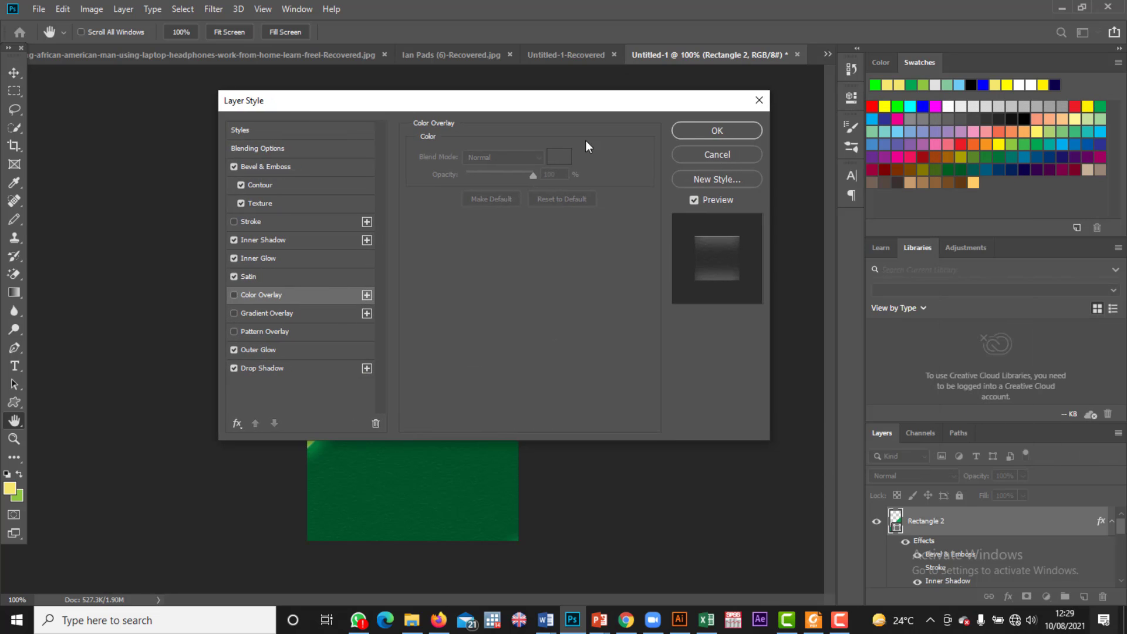
left_click(717, 133)
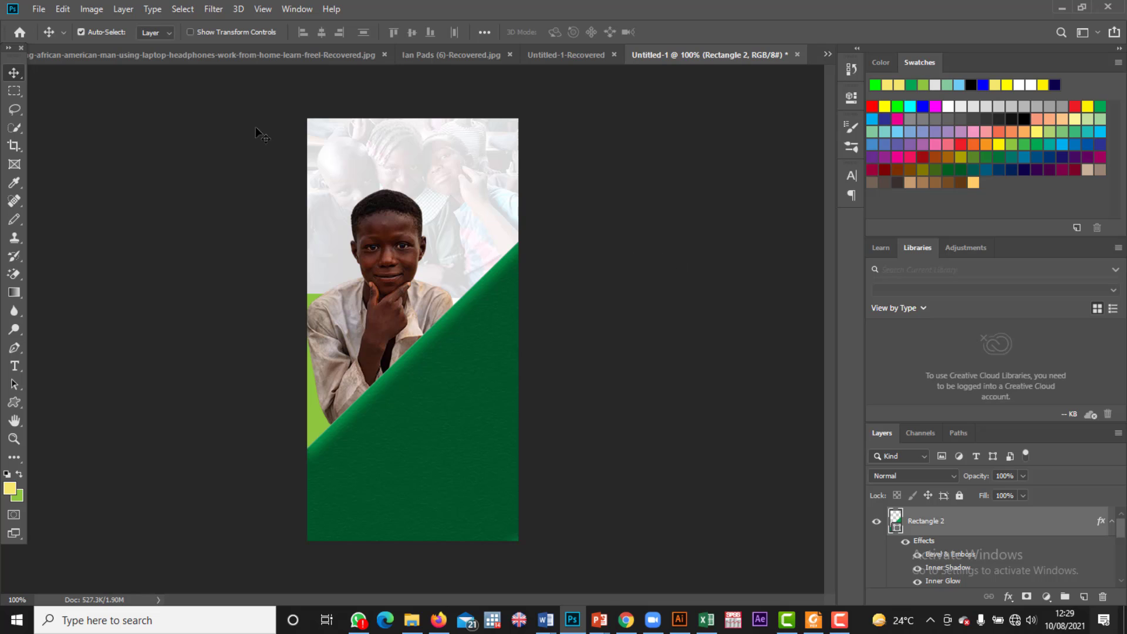
Step: Place logo1 from the Chaslife Foundation Photos folder, scaled down to a small emblem at upper right
left_click(39, 8)
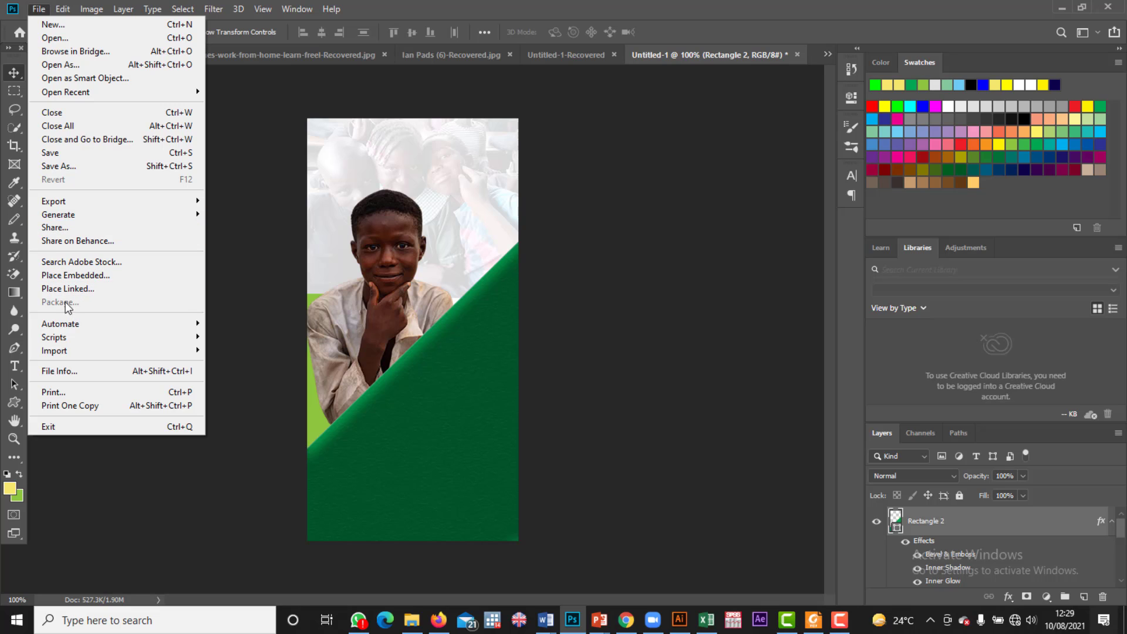
left_click(74, 276)
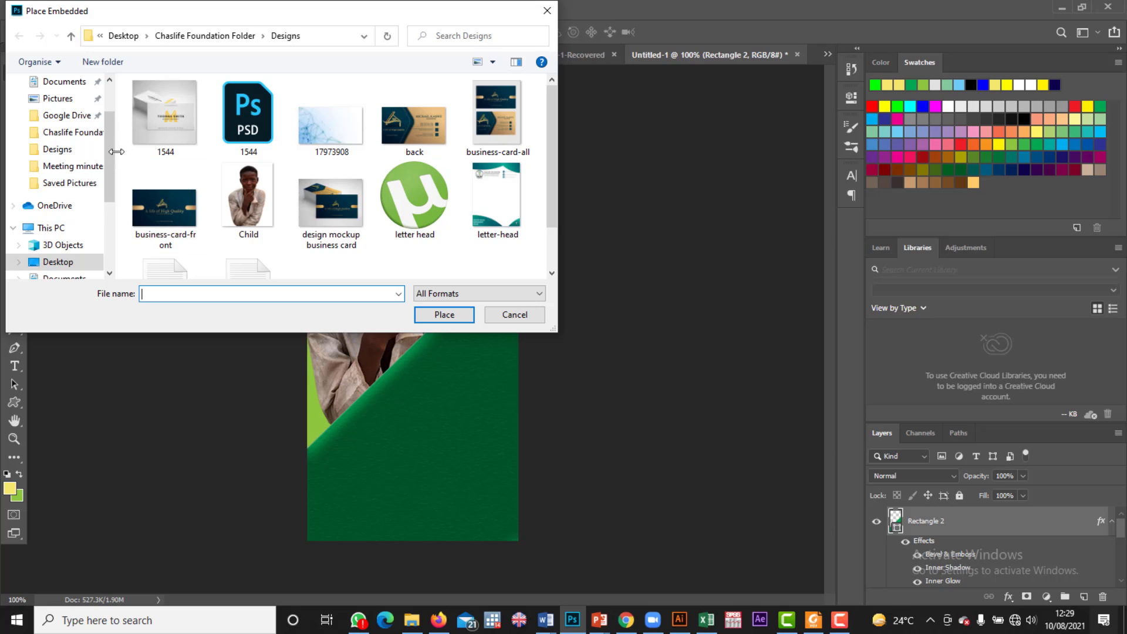
left_click(70, 133)
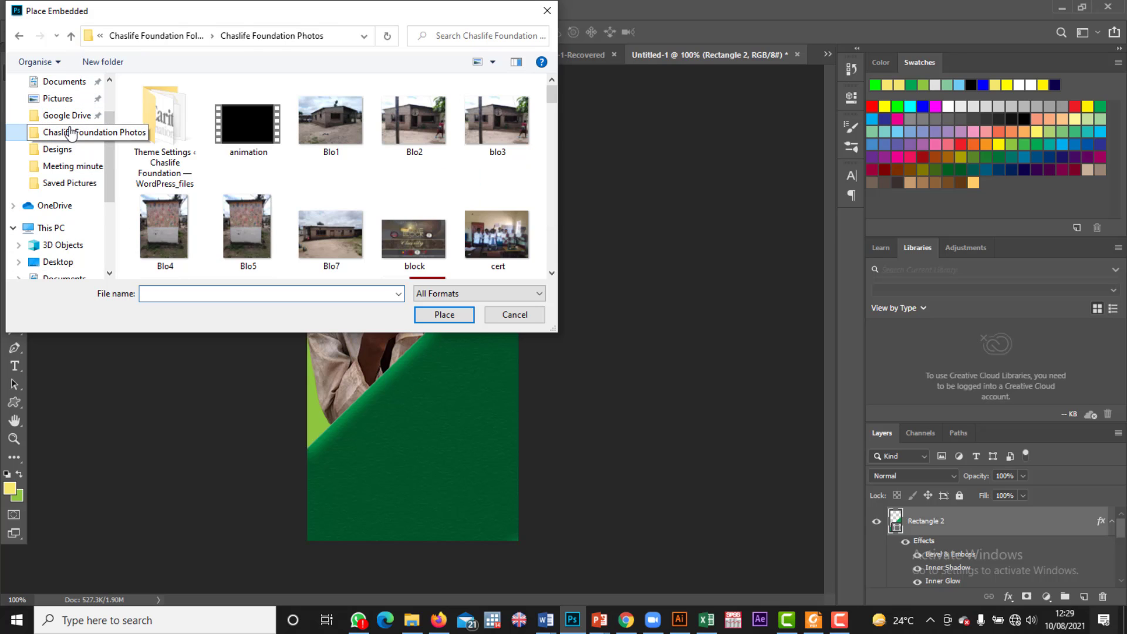
scroll(326, 174, "down", 5)
scroll(411, 182, "down", 6)
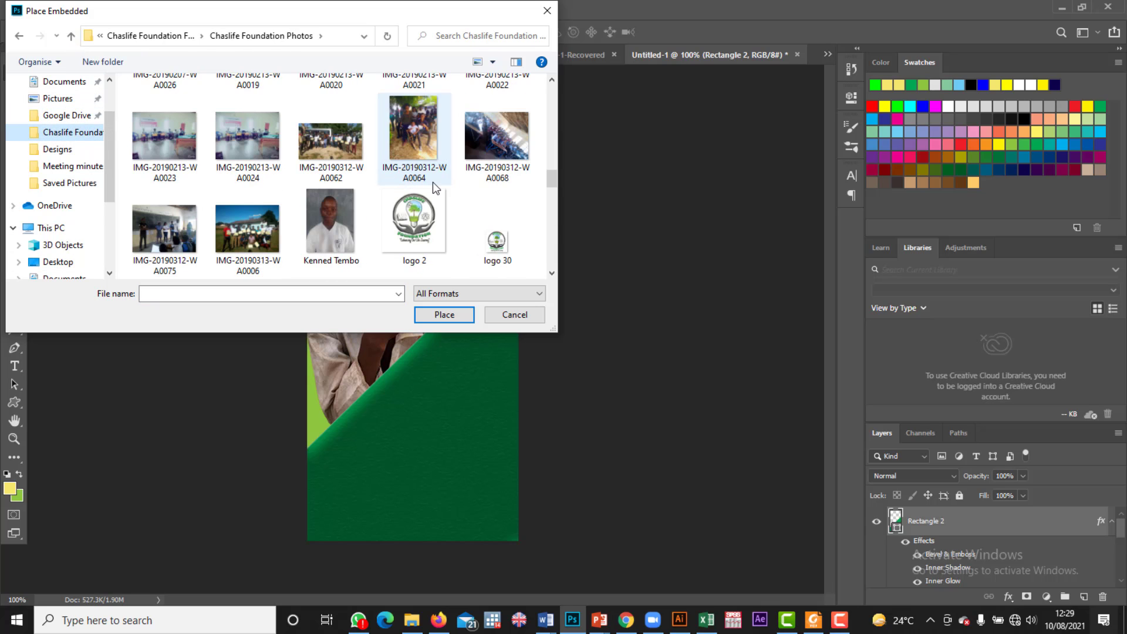
scroll(435, 229, "down", 3)
scroll(424, 220, "up", 5)
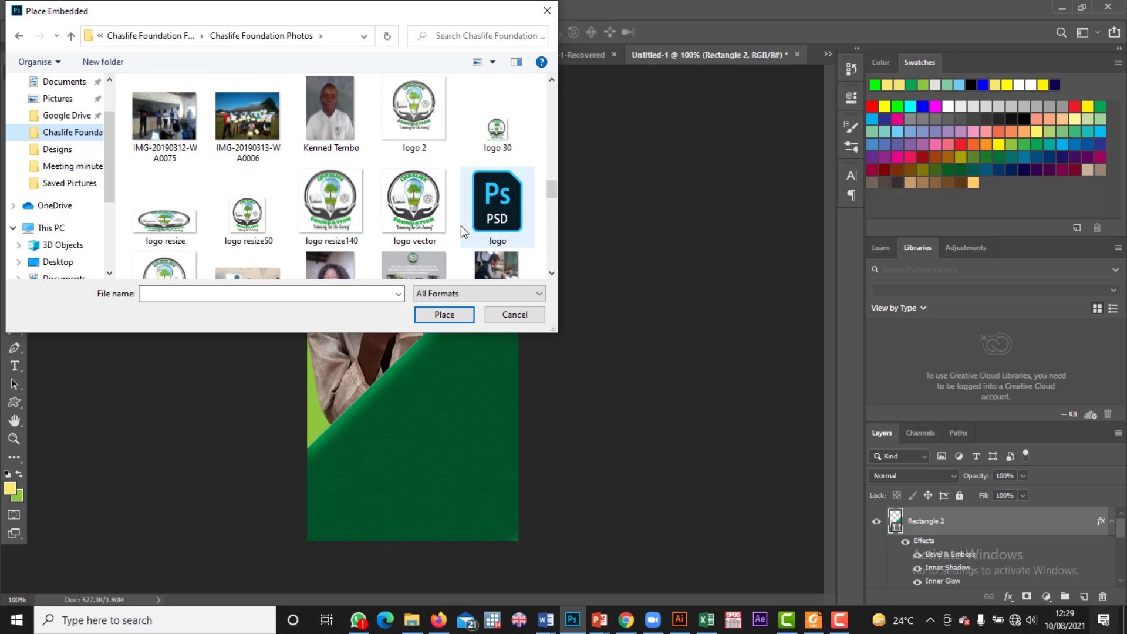
scroll(235, 249, "down", 1)
double_click(189, 257)
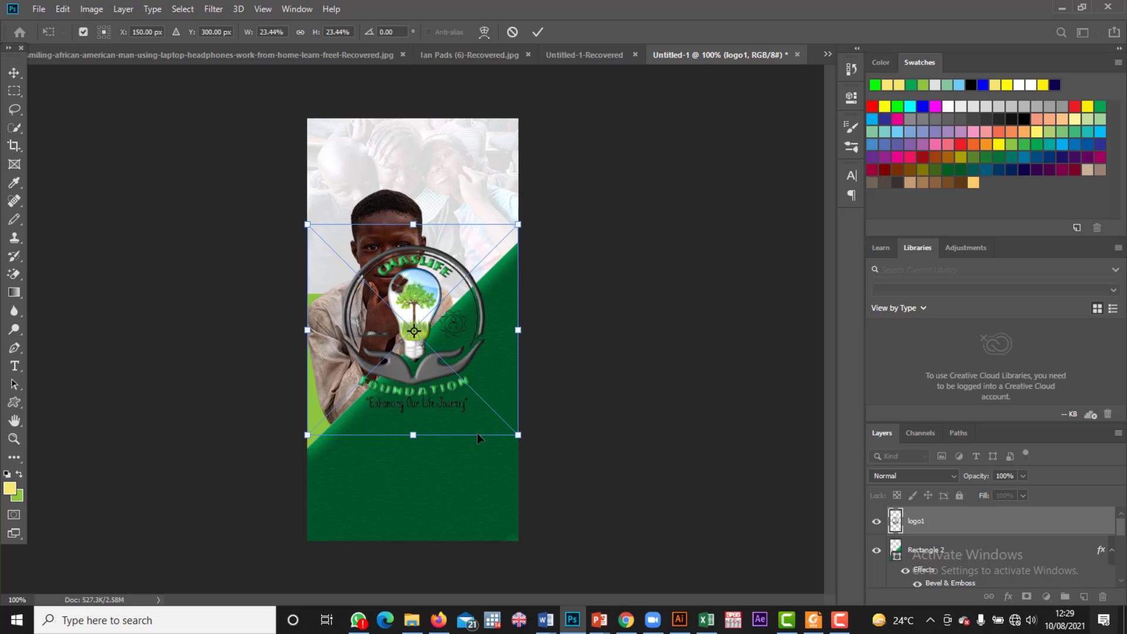
left_click_drag(518, 436, 479, 232)
key("Return")
Step: Select the faded background photo and confirm a free transform on it unchanged
left_click(469, 236)
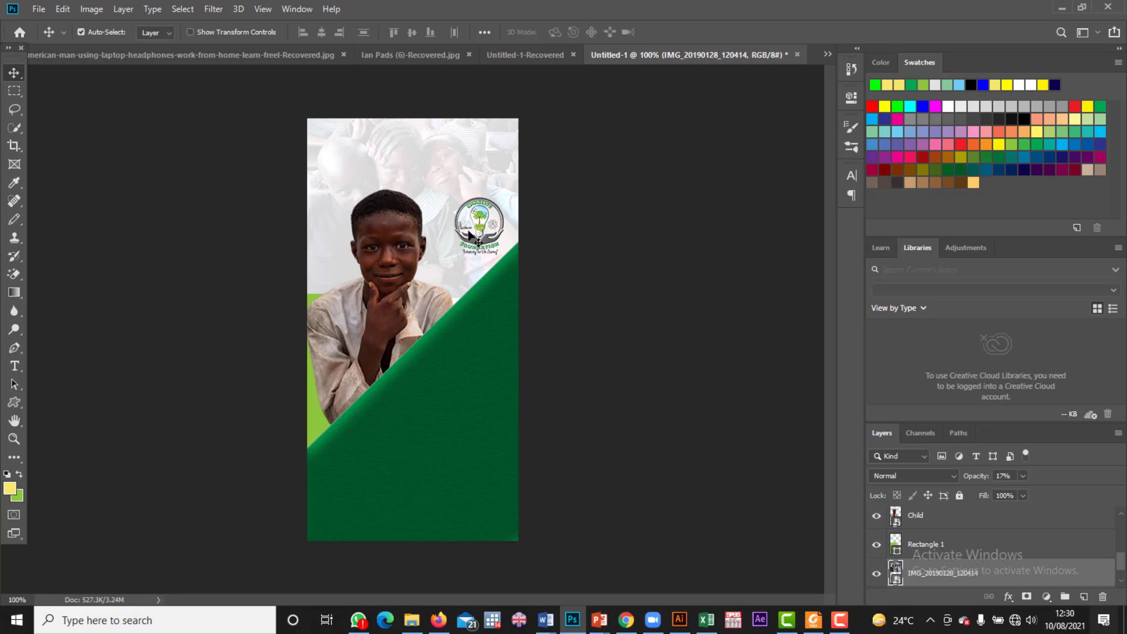
key("ctrl+t")
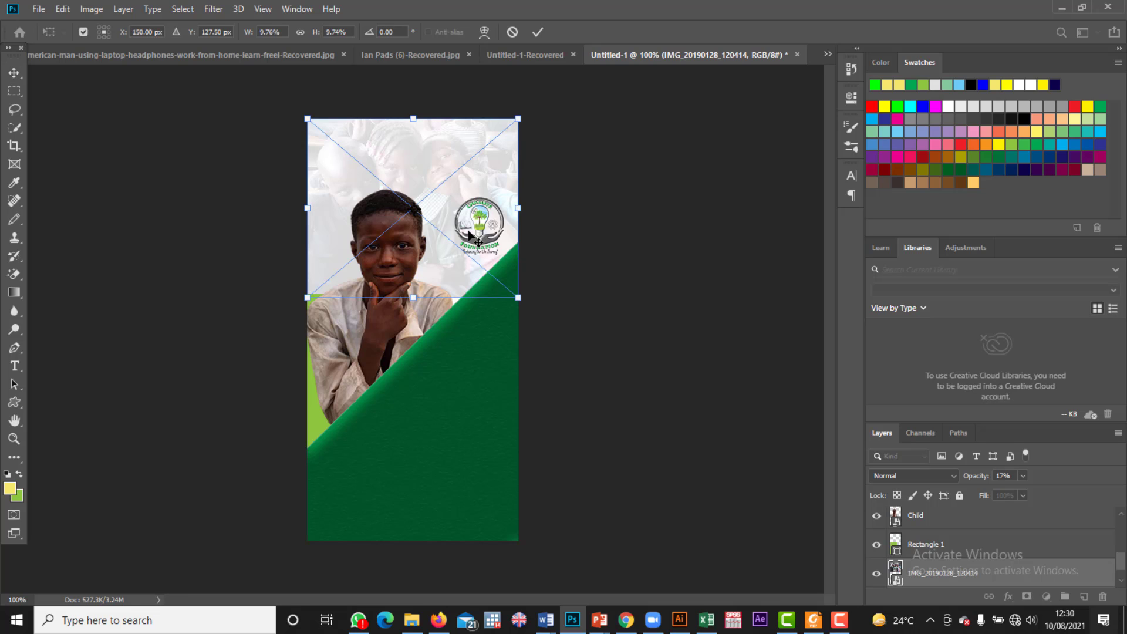
scroll(925, 550, "up", 5)
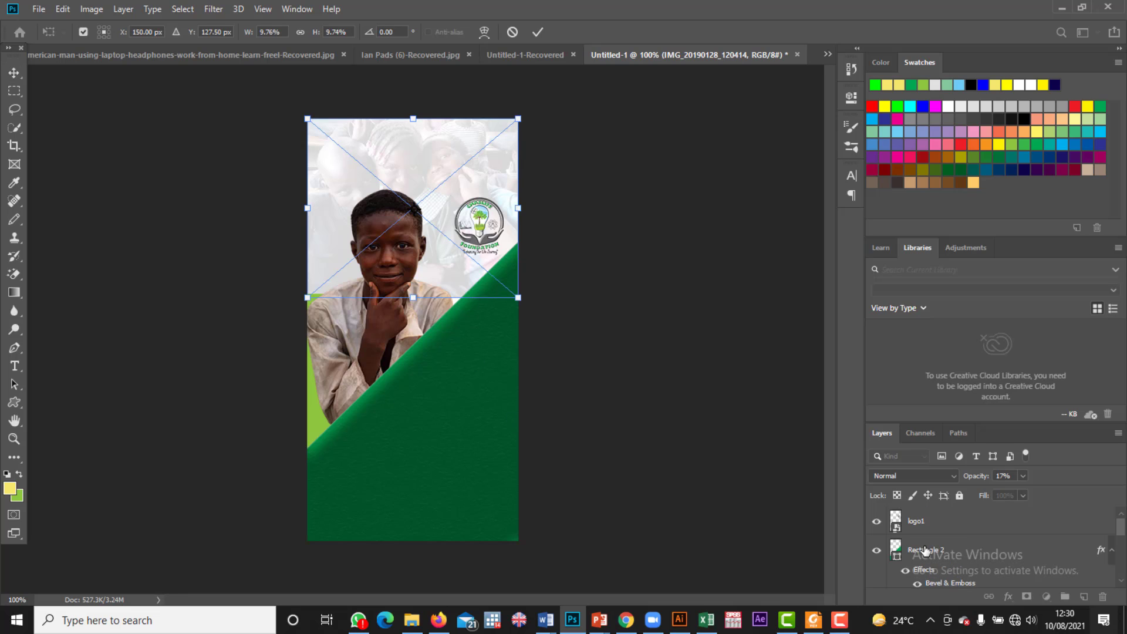
key("Return")
Step: Enlarge the logo1 emblem slightly from its top-left corner
left_click(931, 524)
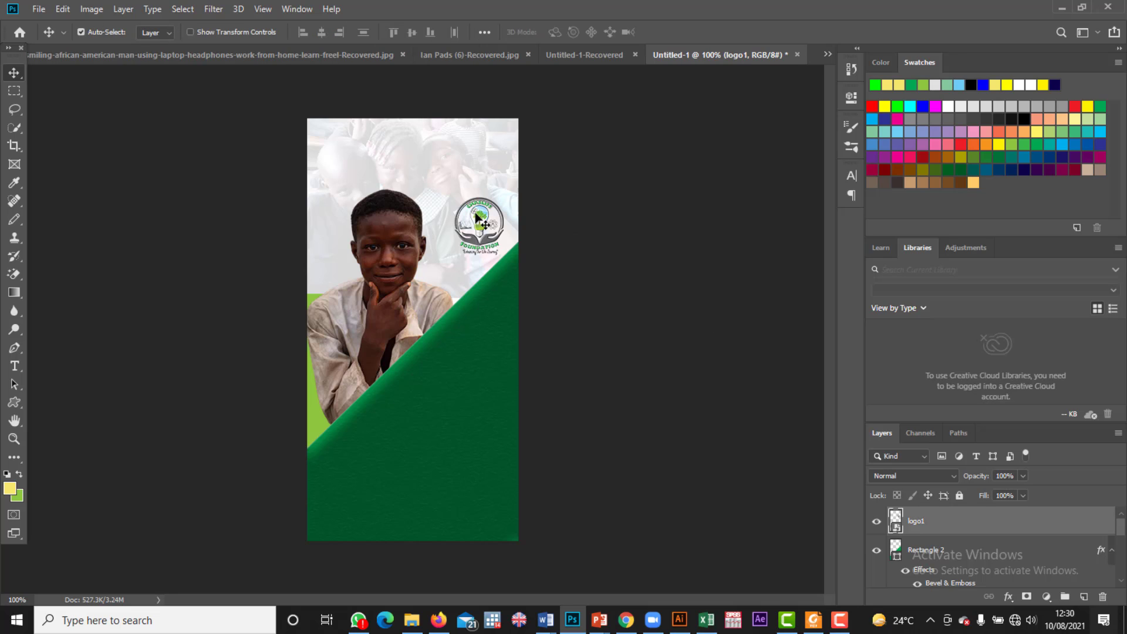
key("ctrl+t")
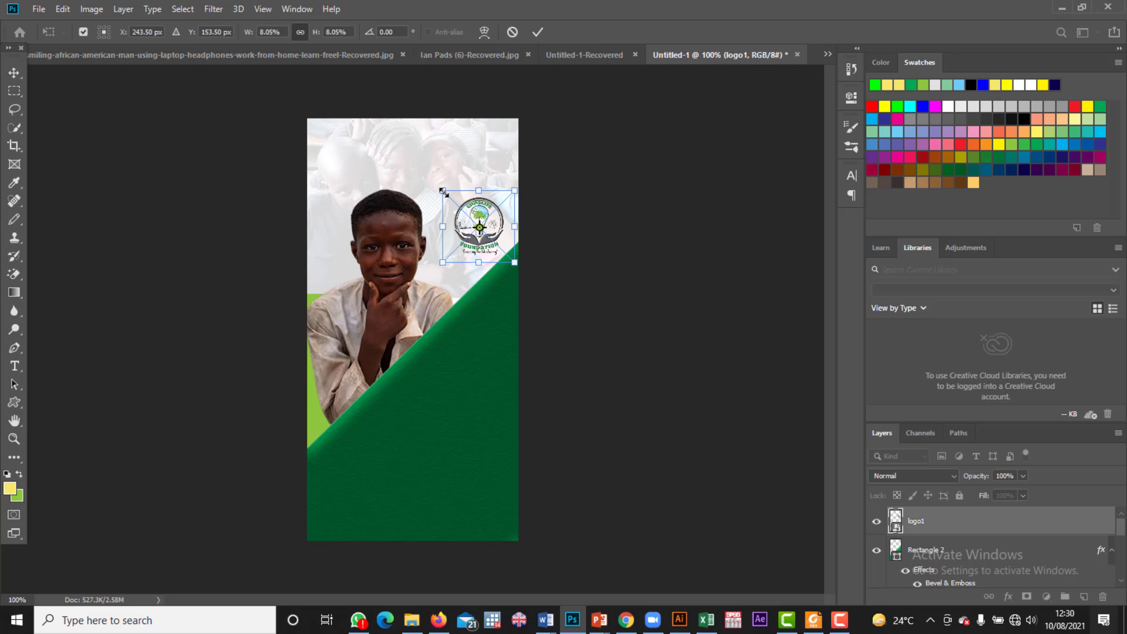
left_click_drag(442, 189, 416, 163)
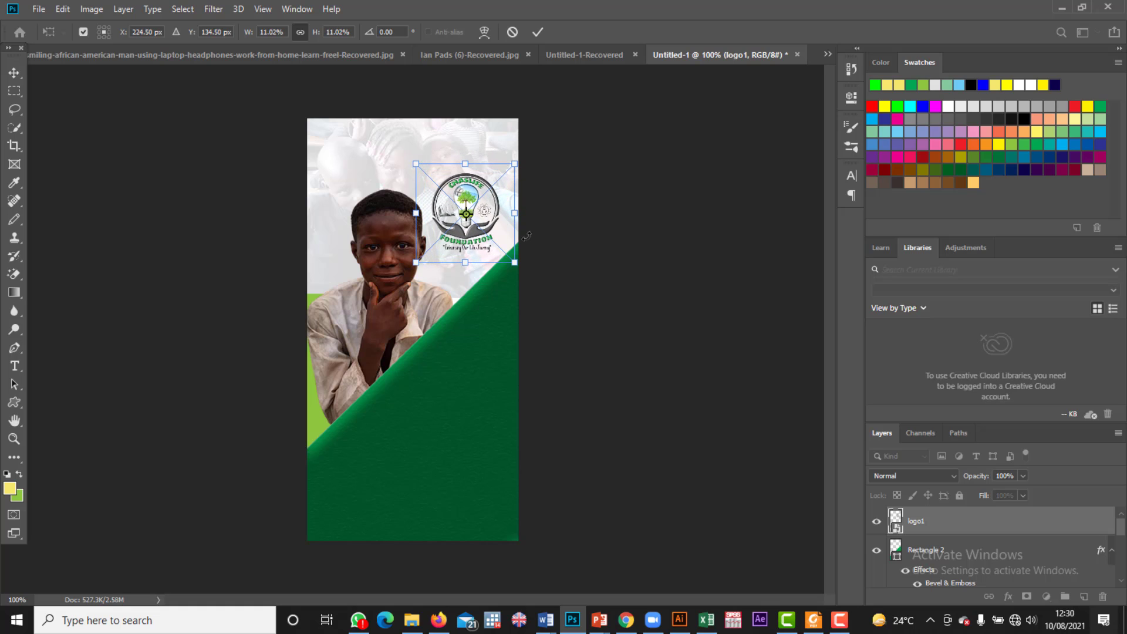
left_click_drag(466, 213, 471, 208)
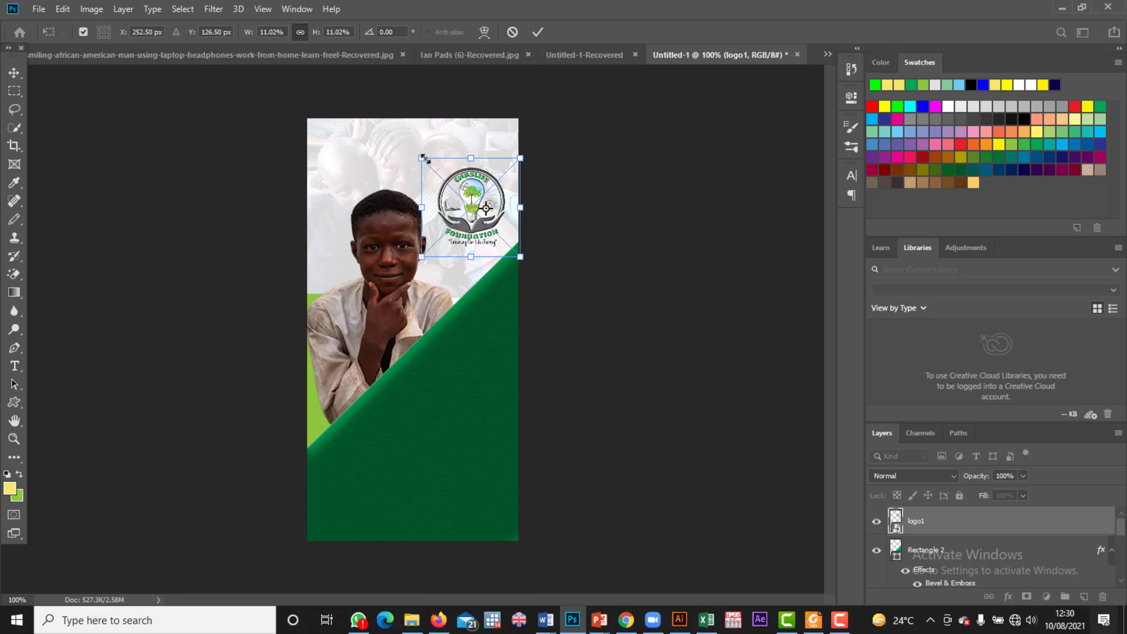
left_click_drag(425, 158, 404, 142)
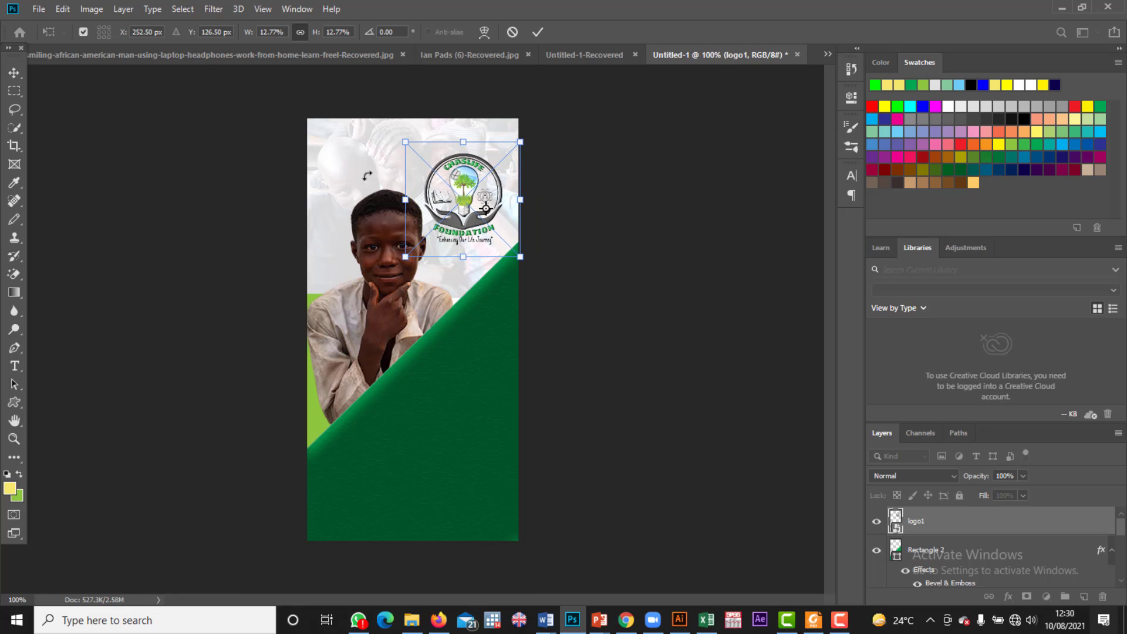
left_click(14, 72)
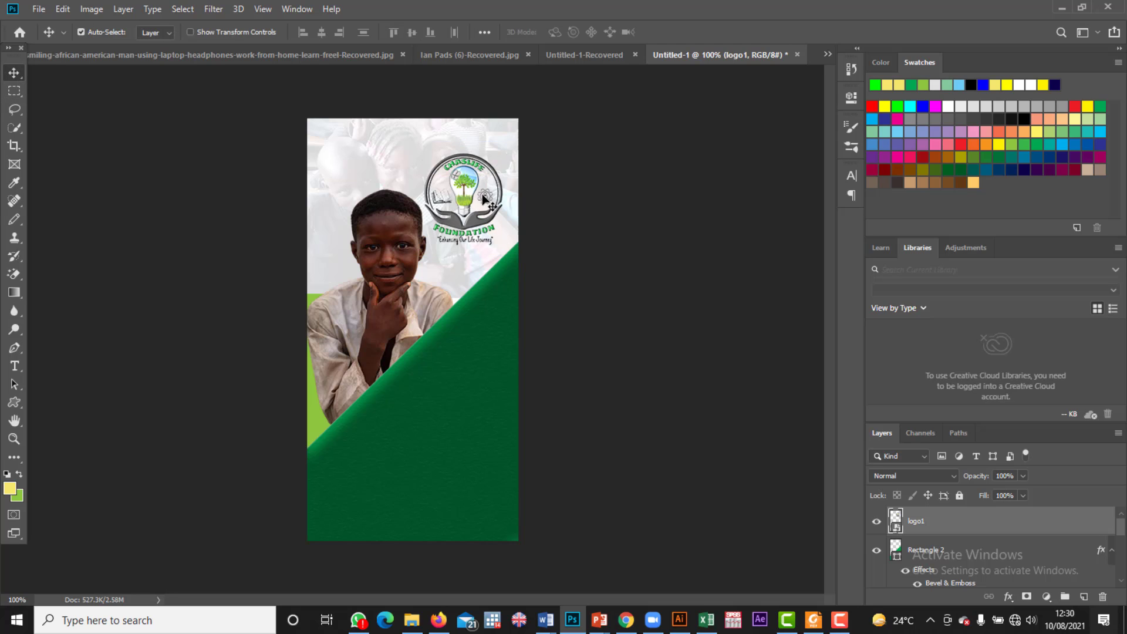
Step: Shift the faded background photo slightly down and to the right
left_click_drag(483, 199, 479, 195)
left_click_drag(480, 192, 481, 193)
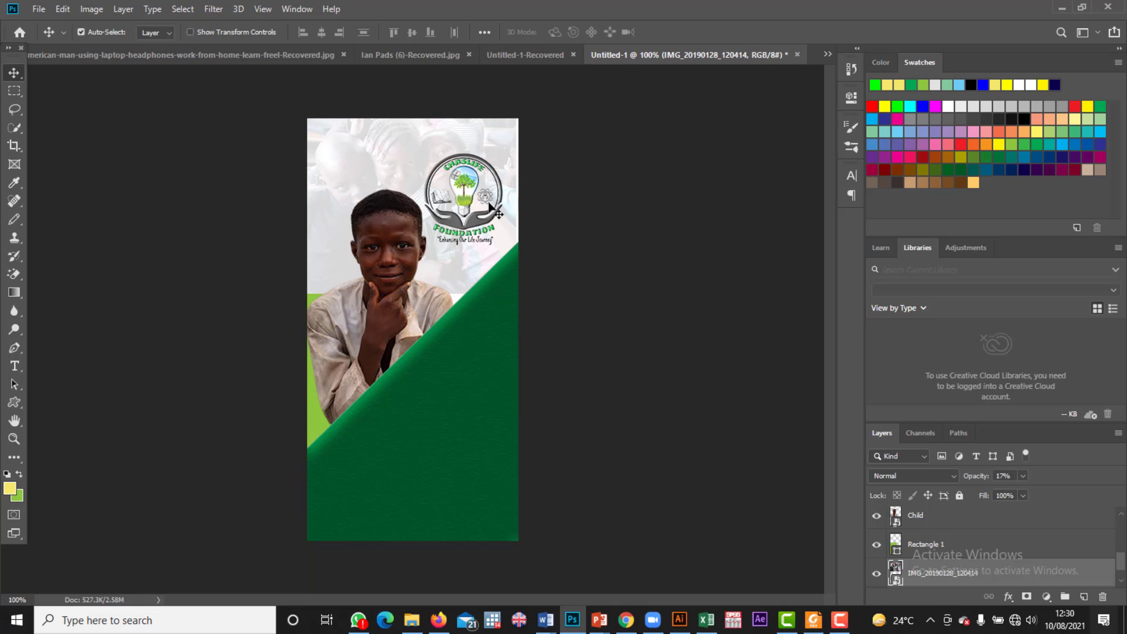
left_click_drag(487, 151, 492, 153)
left_click_drag(476, 191, 478, 192)
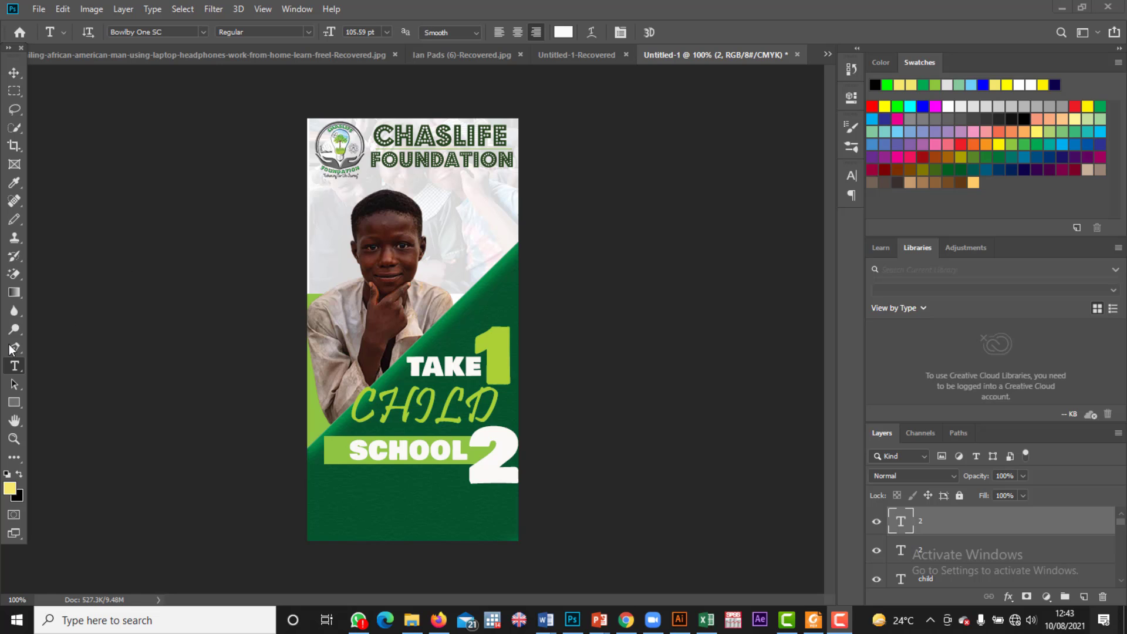
Step: Add a text line reading 'CELL :' followed by the contact phone number
left_click(13, 368)
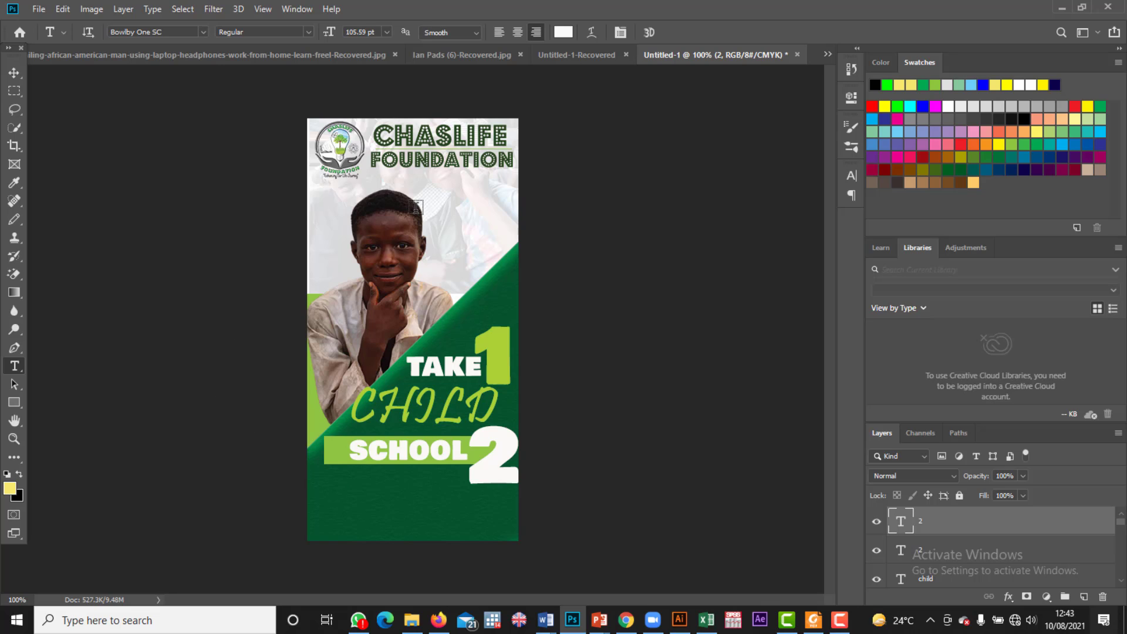
left_click(442, 206)
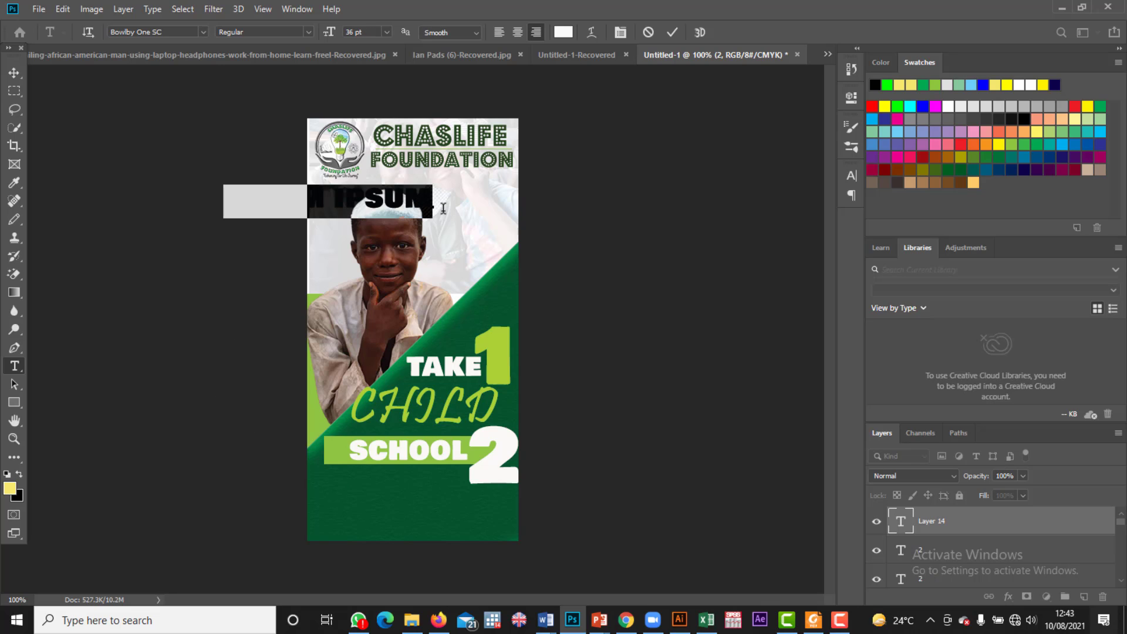
key("BackSpace")
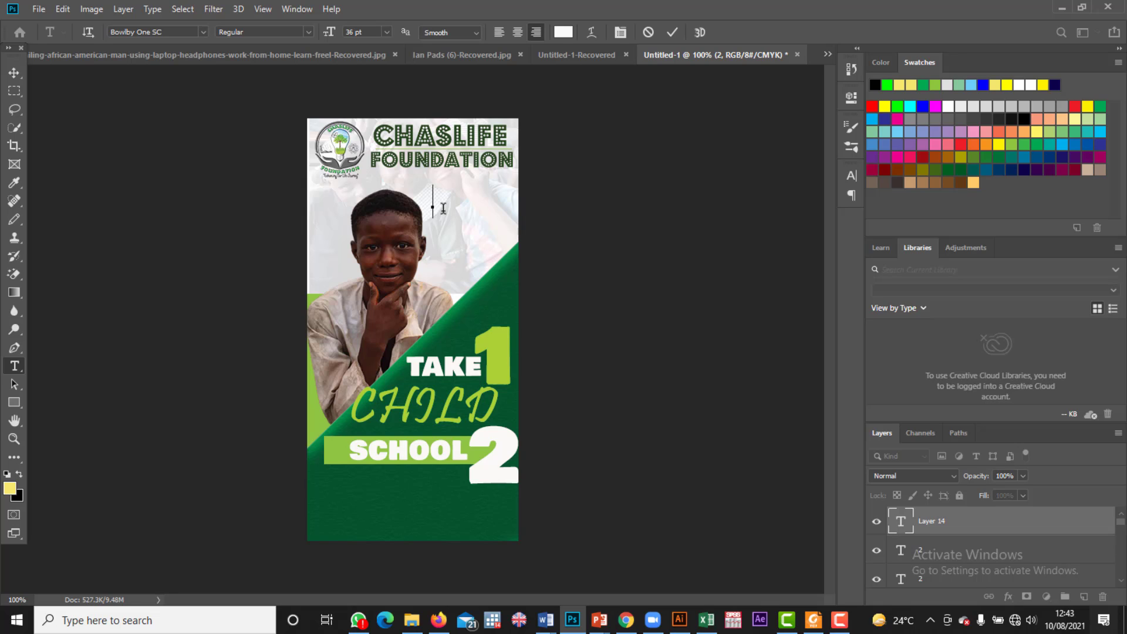
type("CE")
key("BackSpace")
type("EL")
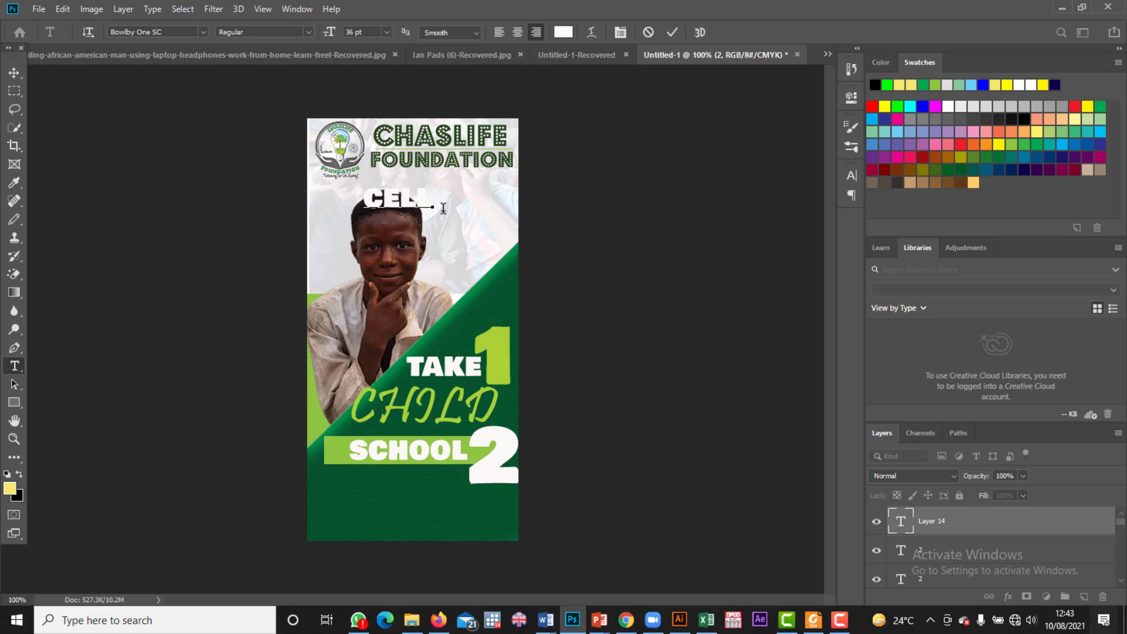
type("L ")
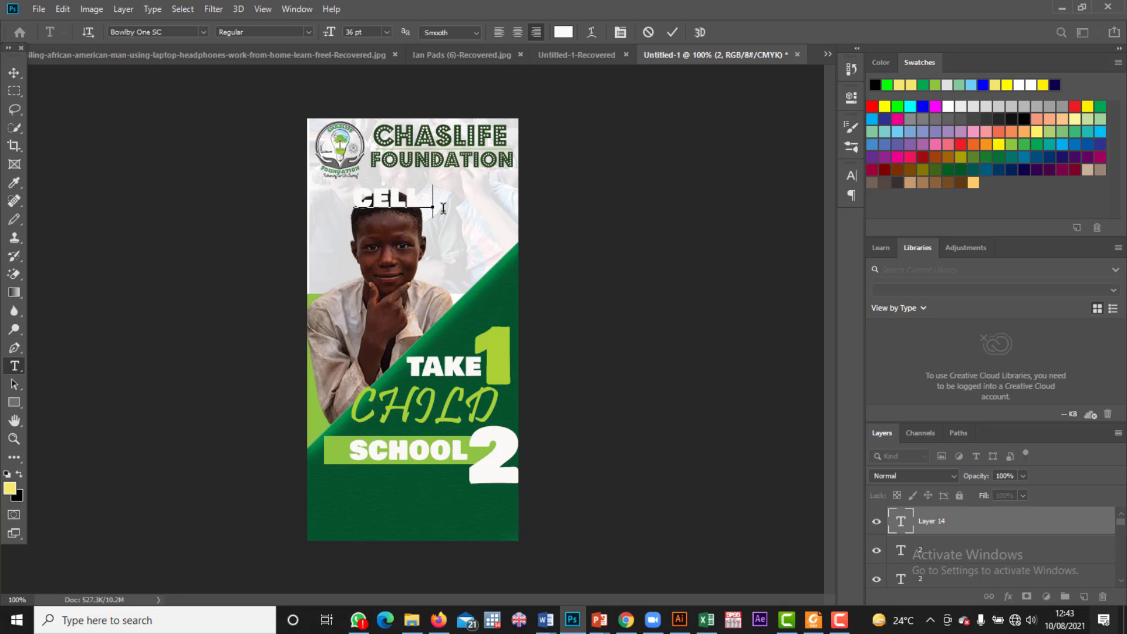
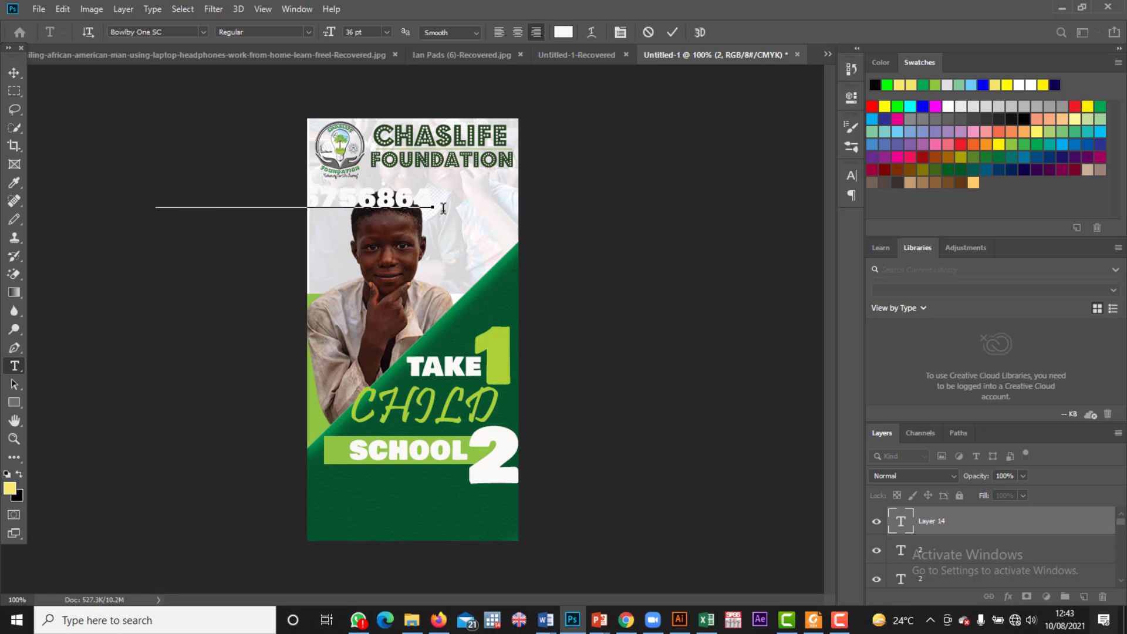
Step: Add an 'EMAIL:' line with the contact e-mail address and move the text to the banner's bottom
key("Return")
type("EMAIL:")
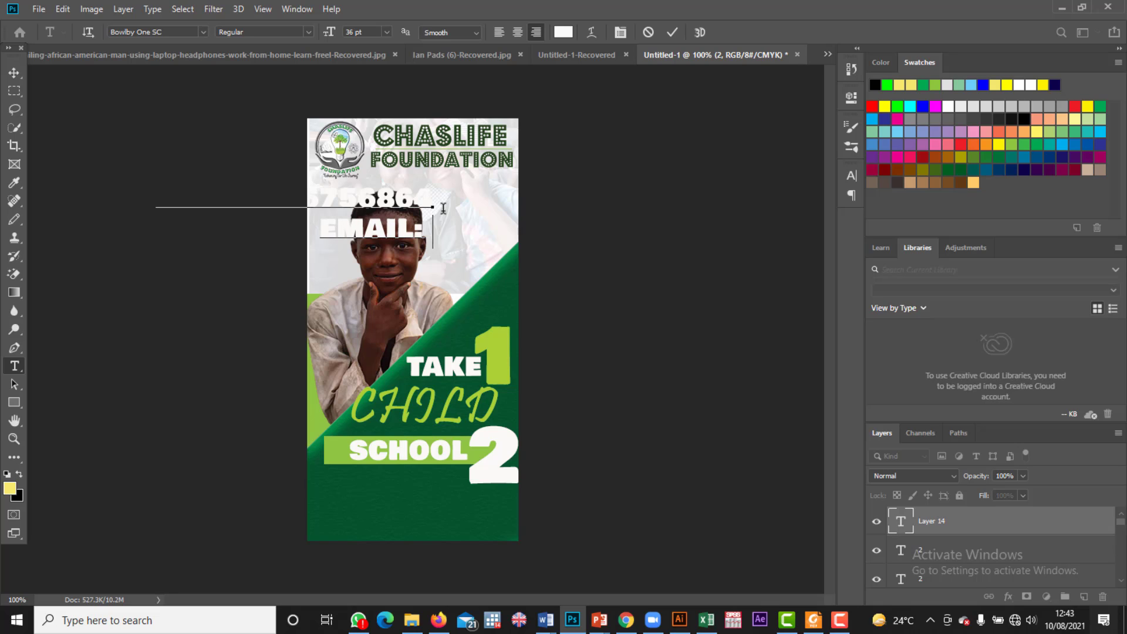
type(" DRI")
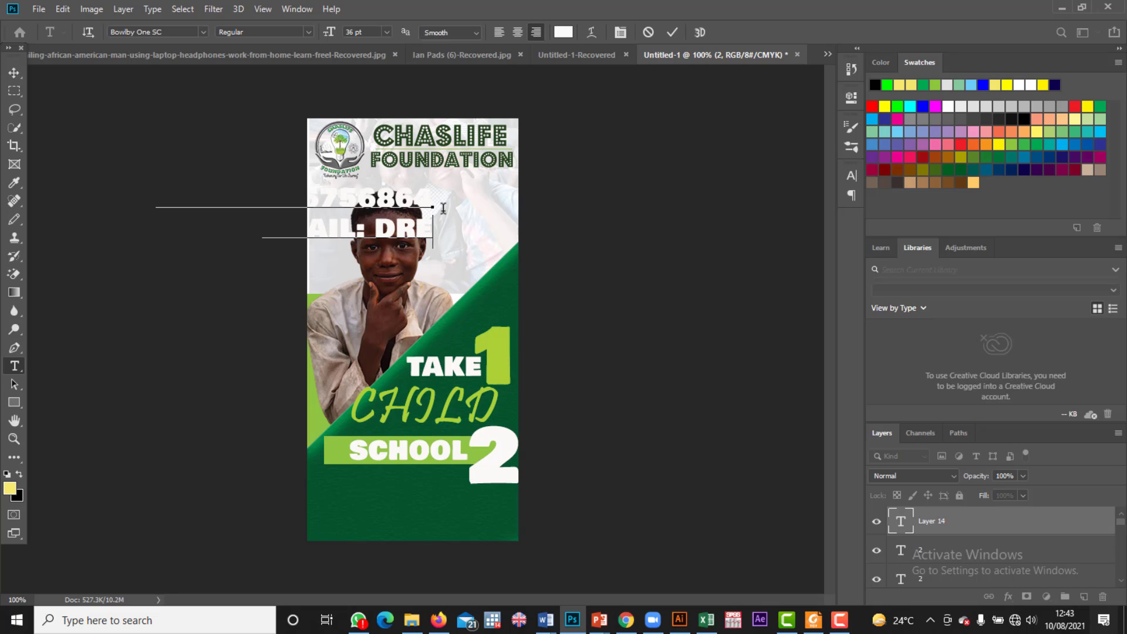
key("BackSpace")
key("BackSpace")
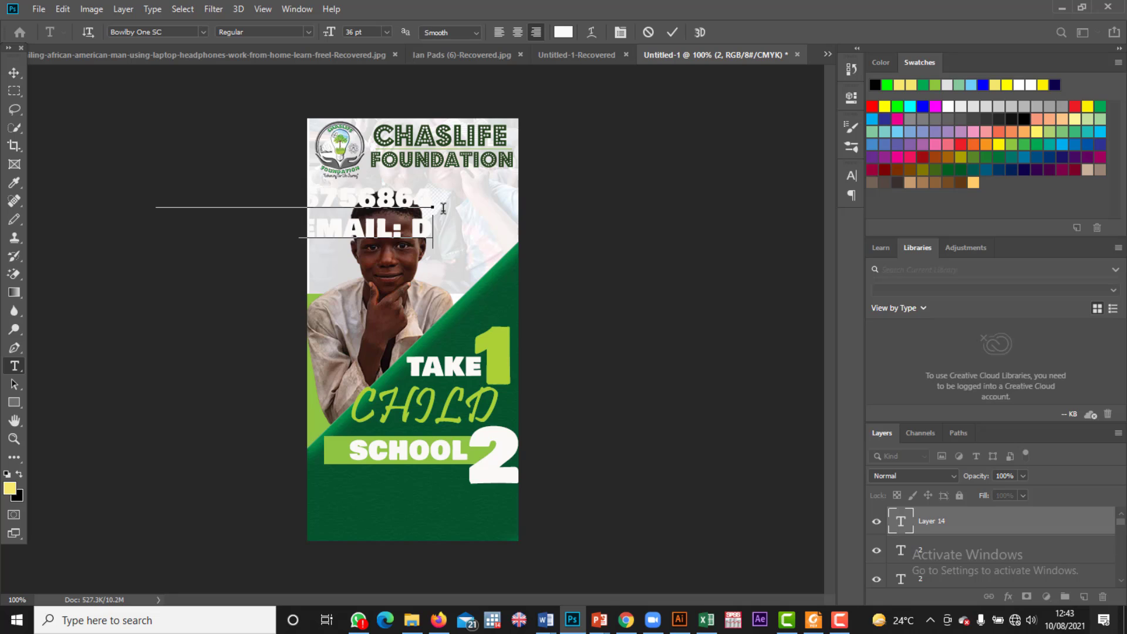
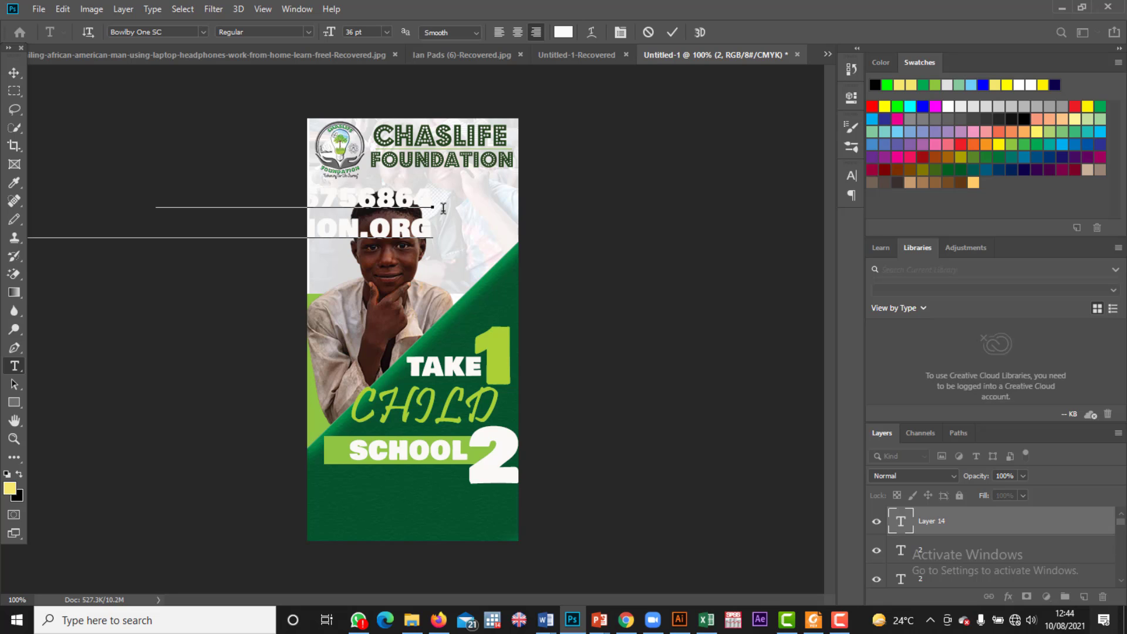
left_click(14, 73)
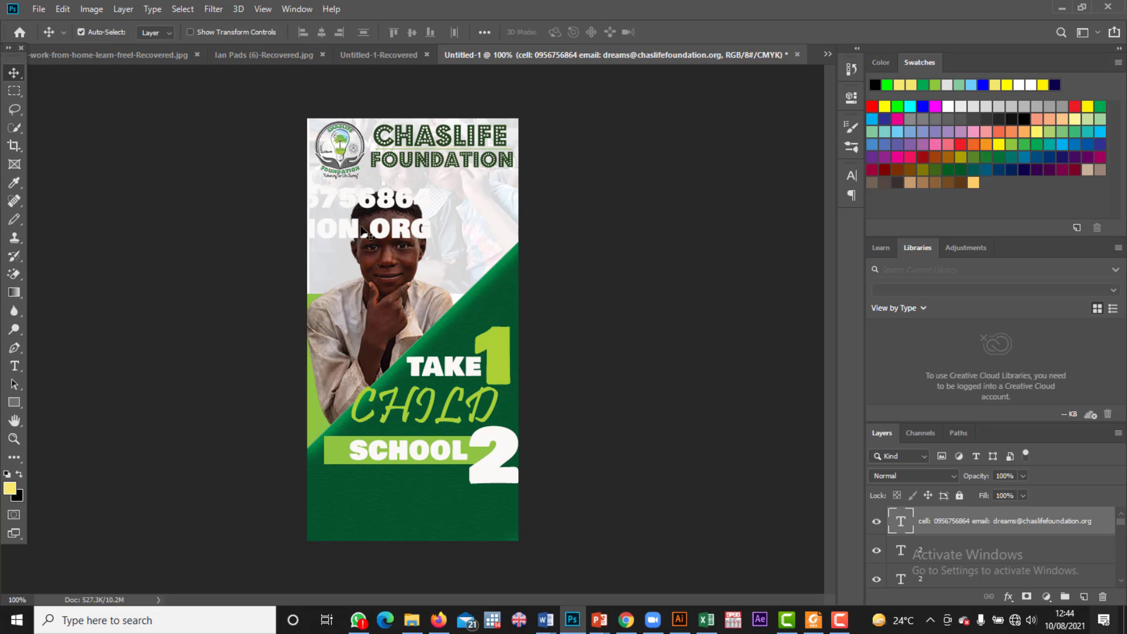
left_click_drag(367, 234, 473, 531)
key("ctrl+t")
Step: Apply the smaller contact text size and append a second phone number after a slash
key("Return")
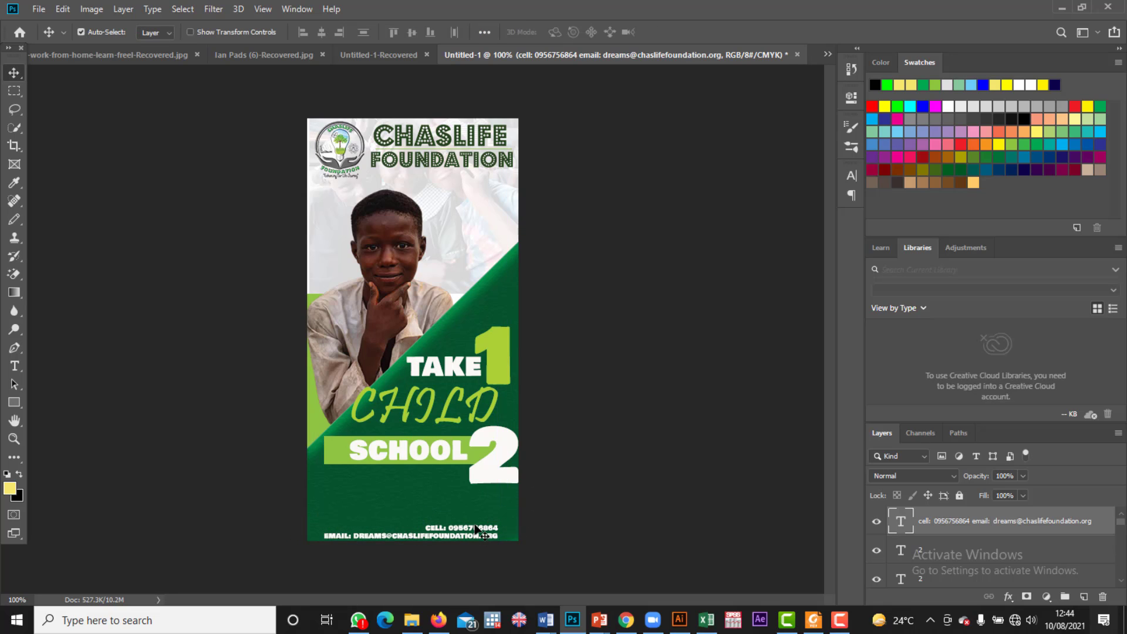
left_click(474, 526)
double_click(479, 534)
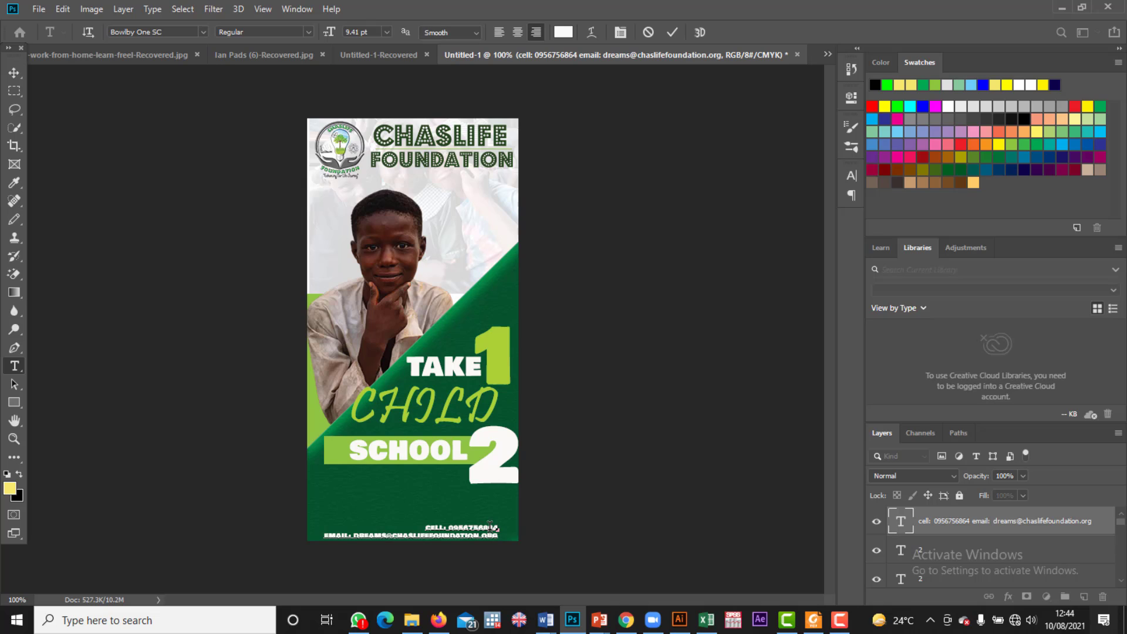
left_click(14, 72)
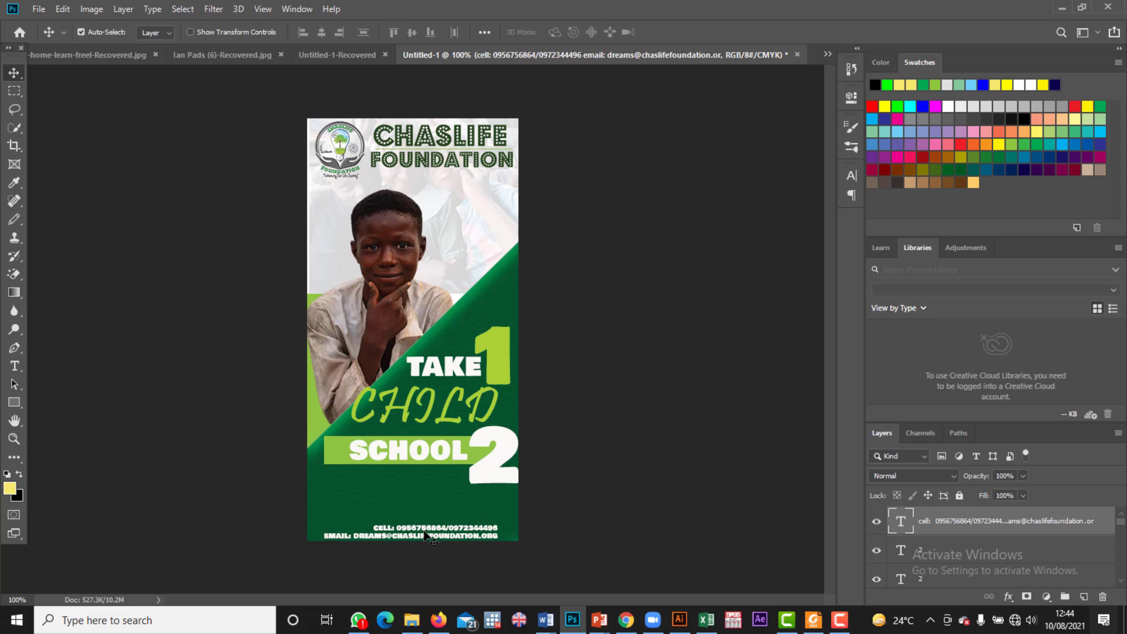
Step: Centre-align the contact lines and move the block to the bottom centre of the banner
left_click_drag(425, 533, 435, 527)
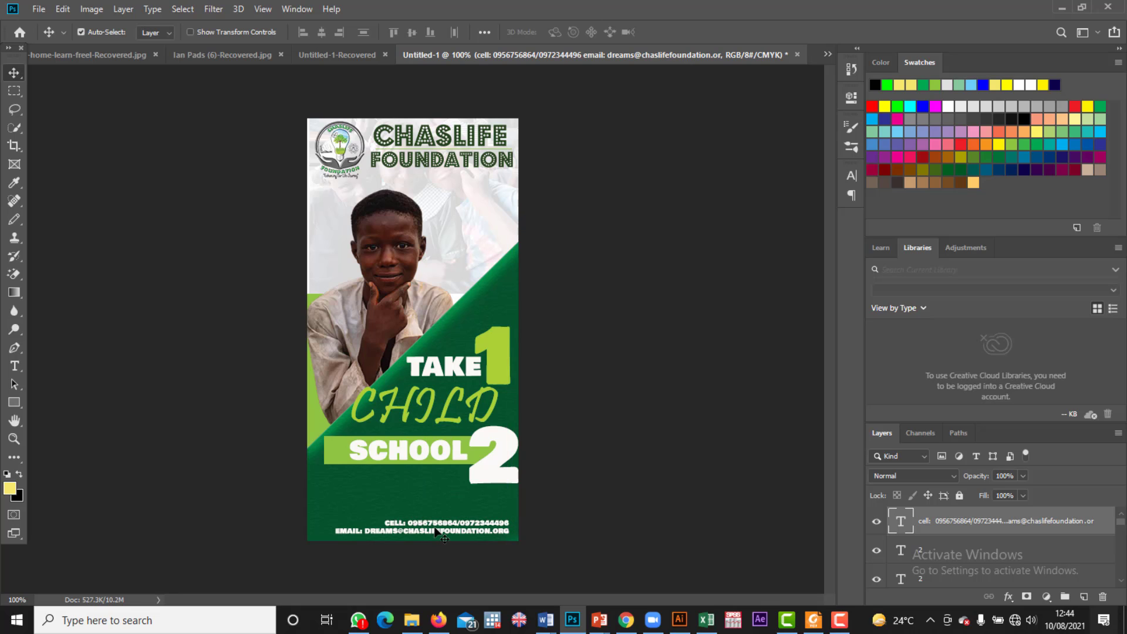
double_click(435, 528)
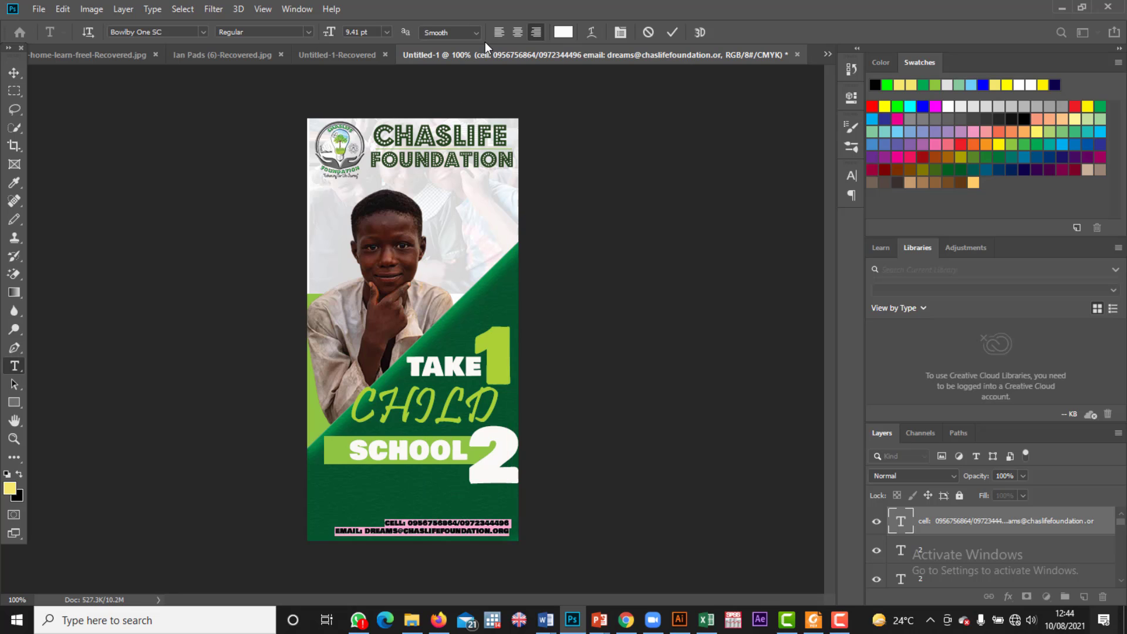
left_click(517, 33)
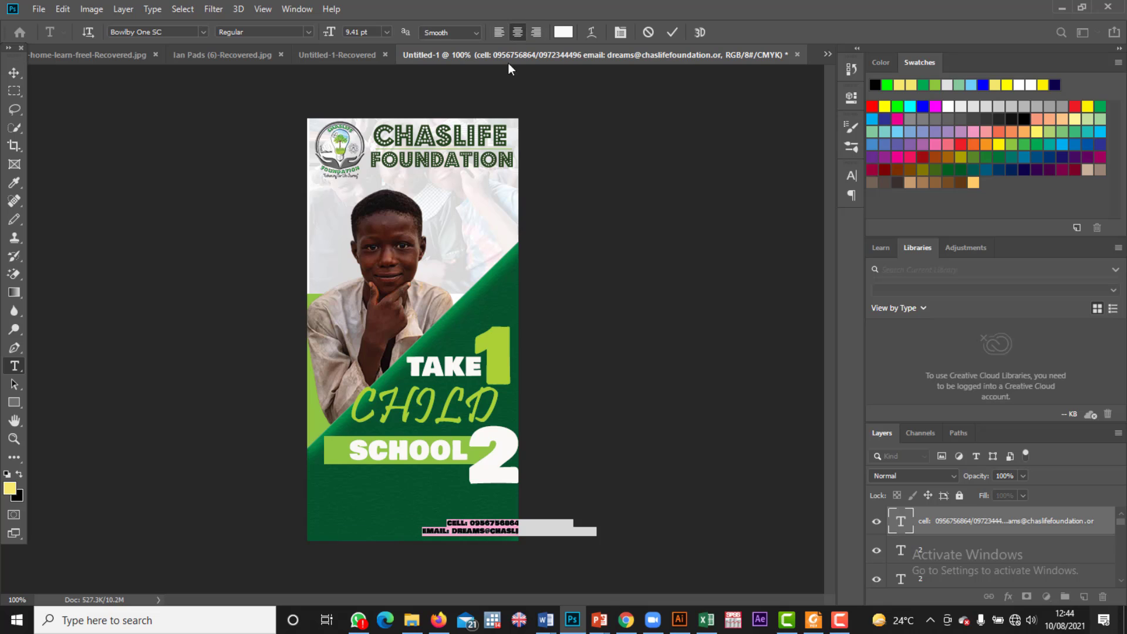
left_click(14, 72)
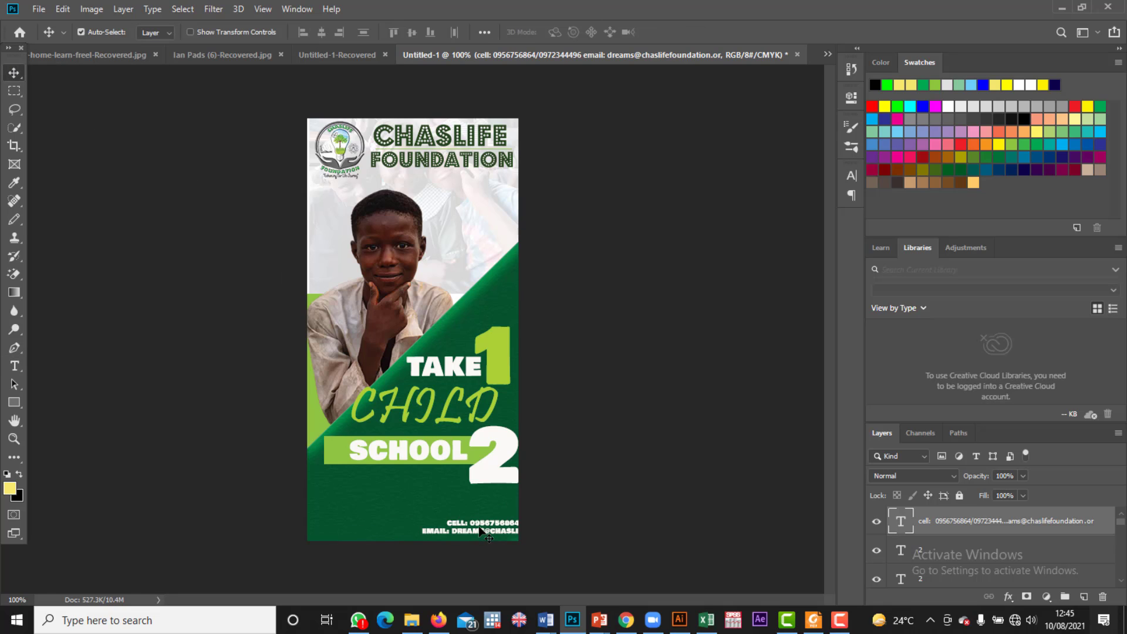
left_click_drag(478, 532, 388, 526)
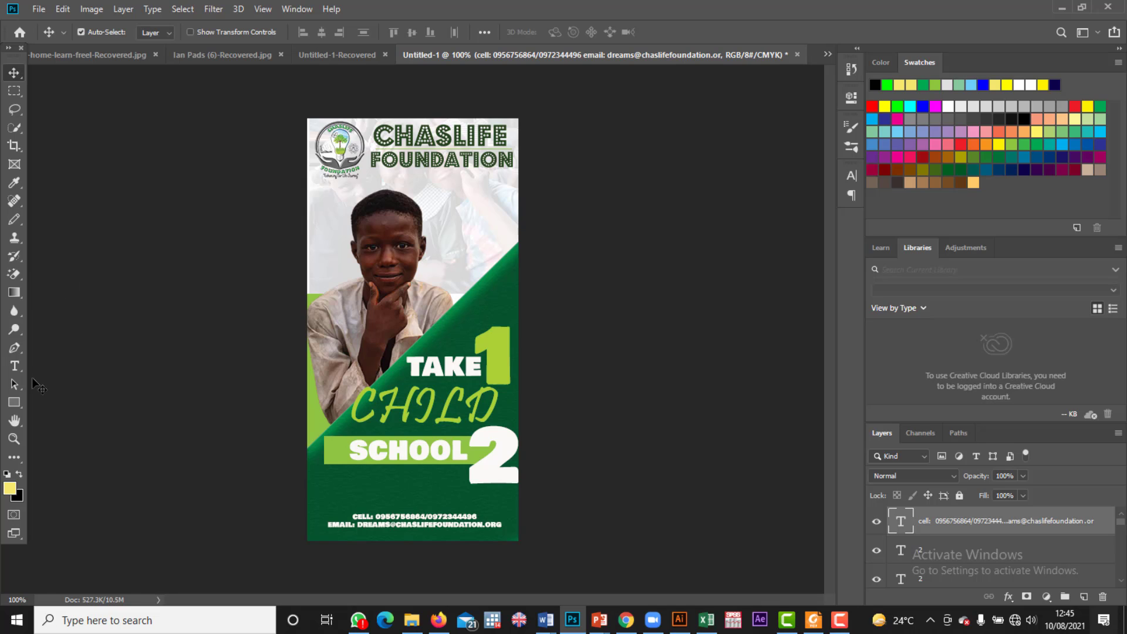
Step: Start a 16 pt text line over the boy's face and clear the LOREM IPSUM placeholder
left_click(21, 362)
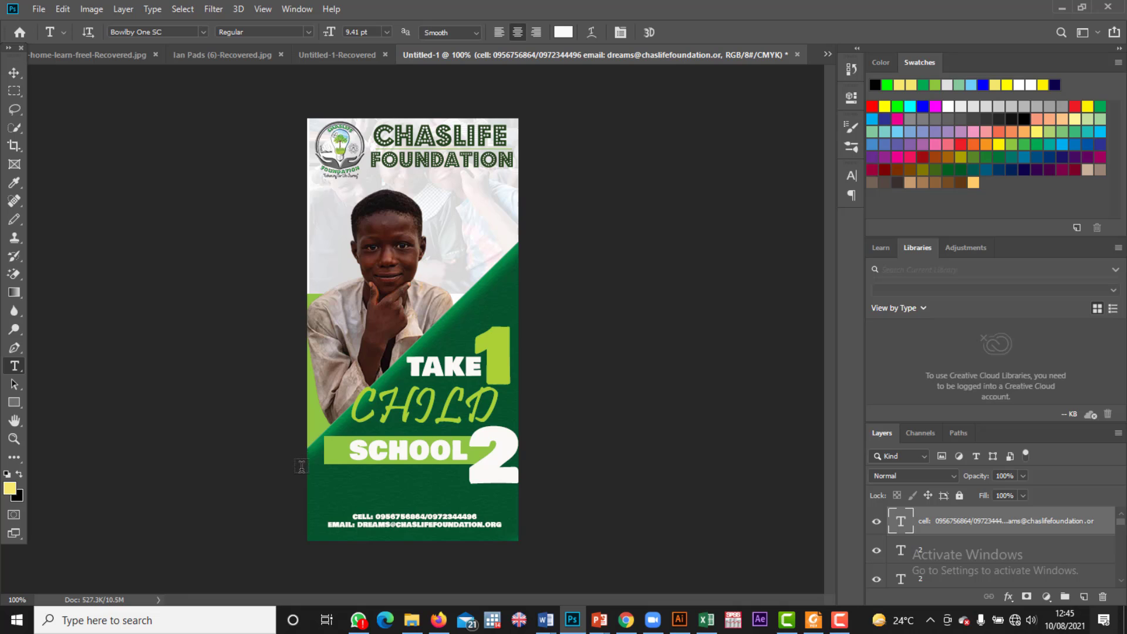
left_click(370, 252)
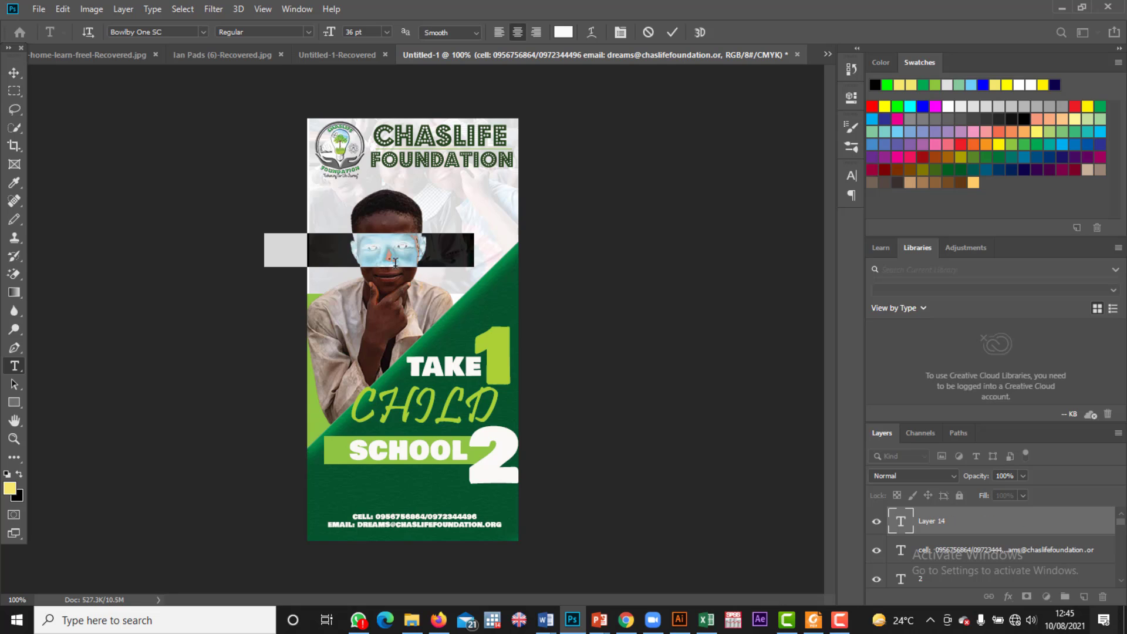
left_click(386, 30)
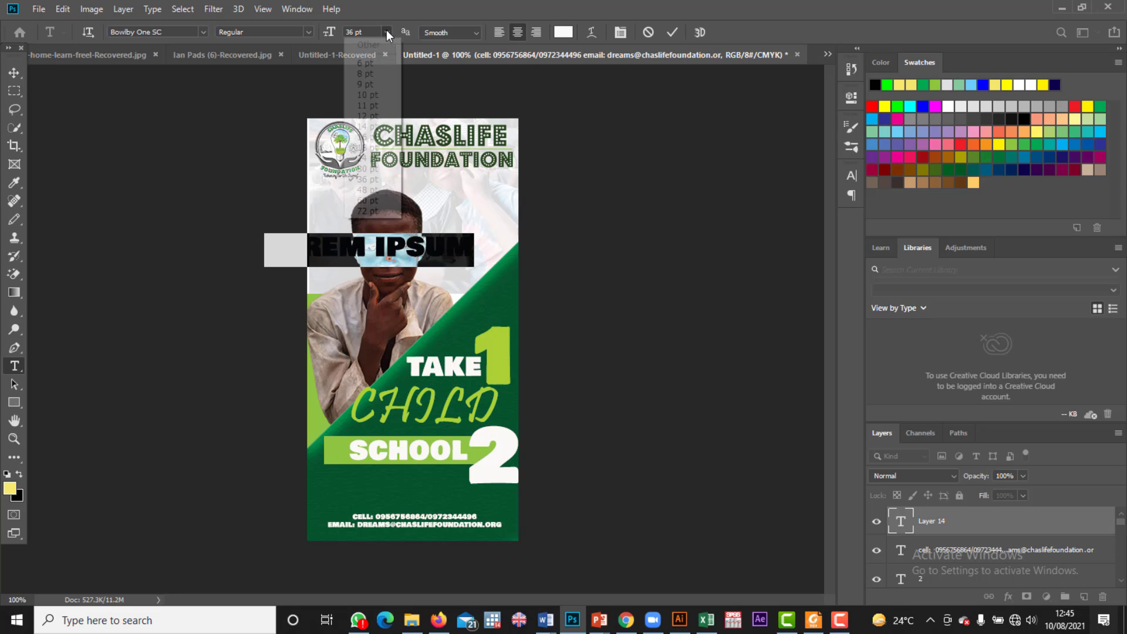
left_click(370, 139)
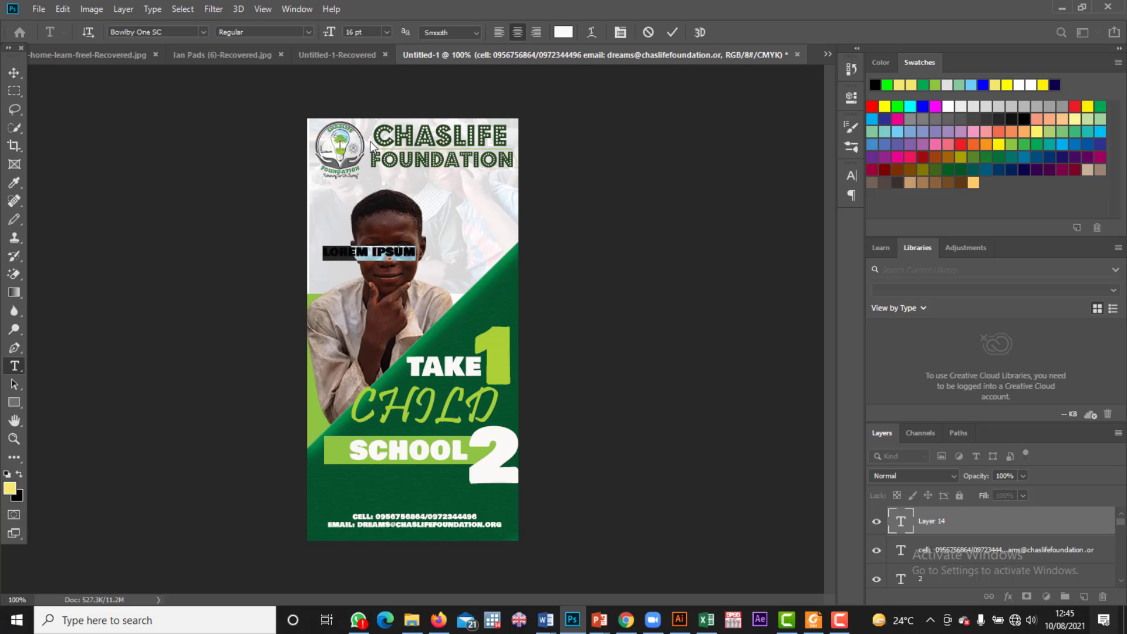
key("BackSpace")
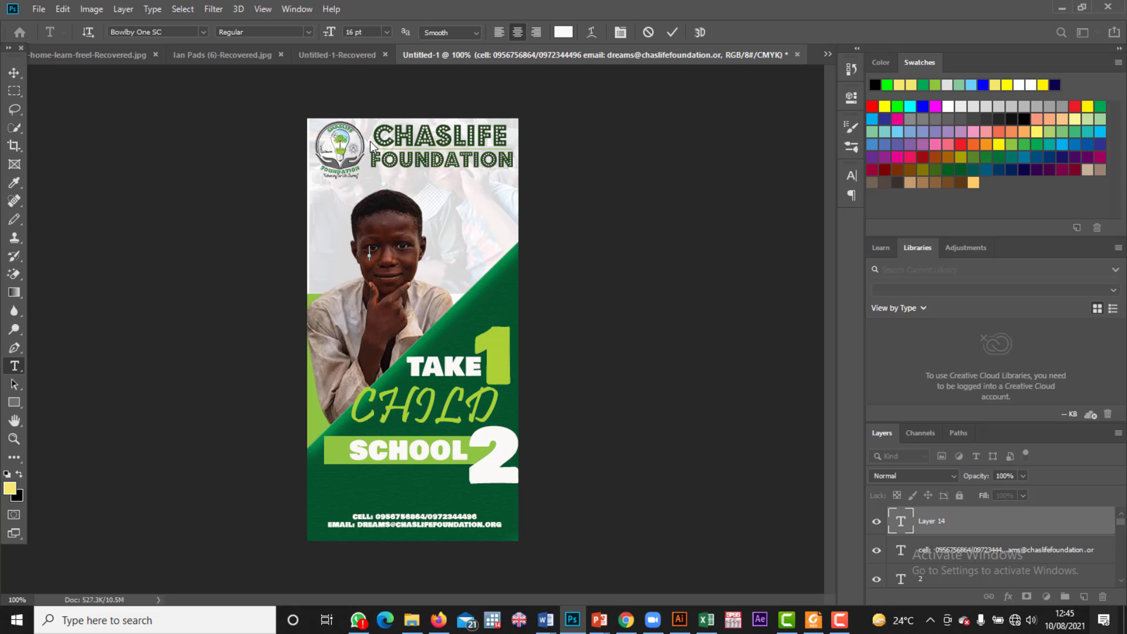
Step: Type the message about over 1000 children needing educational support, ending 'YOU CAN PICK ONE AT 200ZMK'
type("THERE ATR")
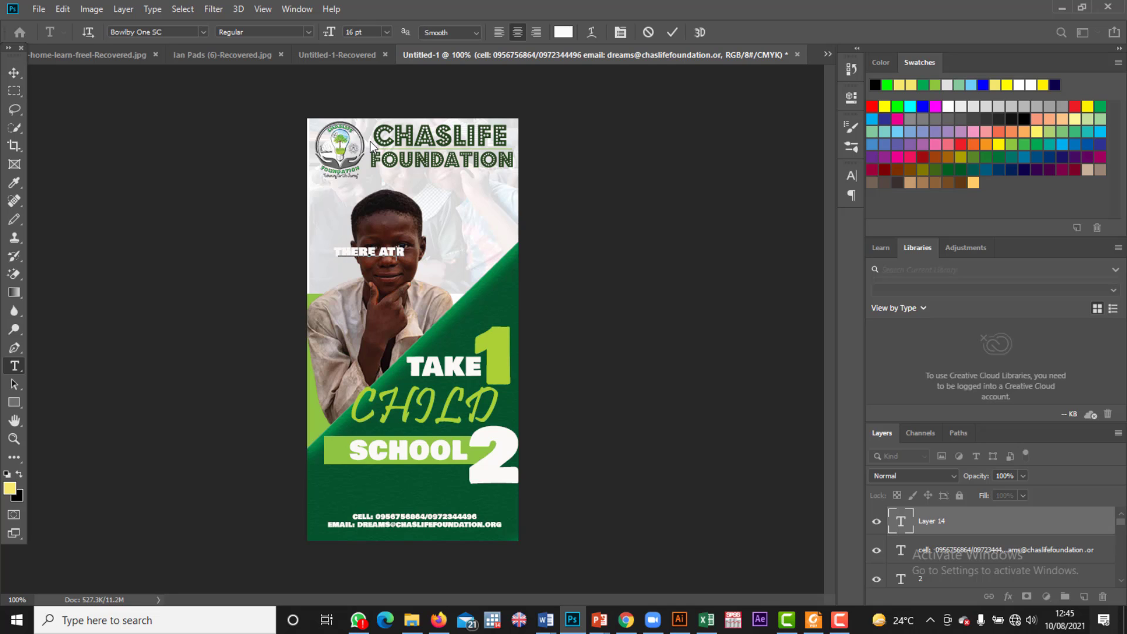
key("BackSpace")
key("BackSpace")
type("RE OVER")
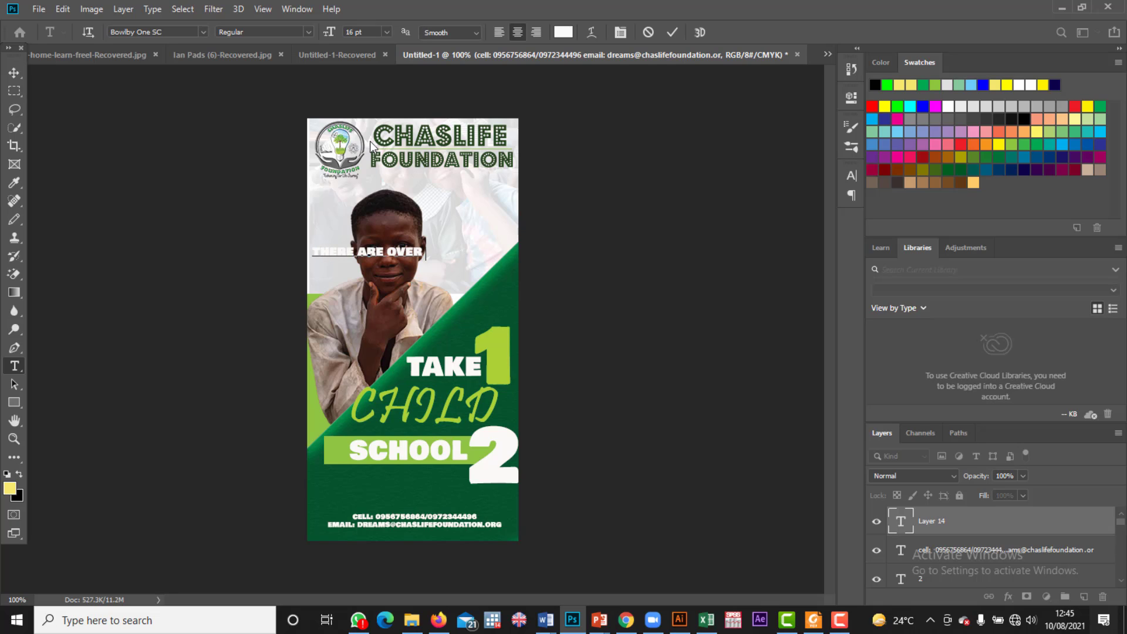
type(" 100")
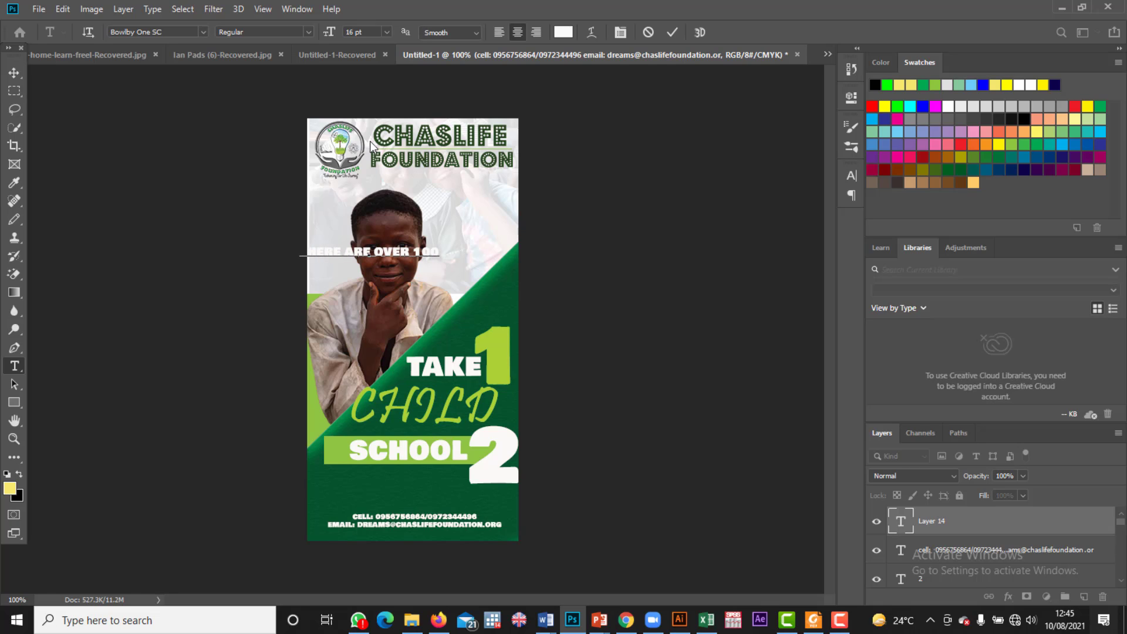
type("0 CHI")
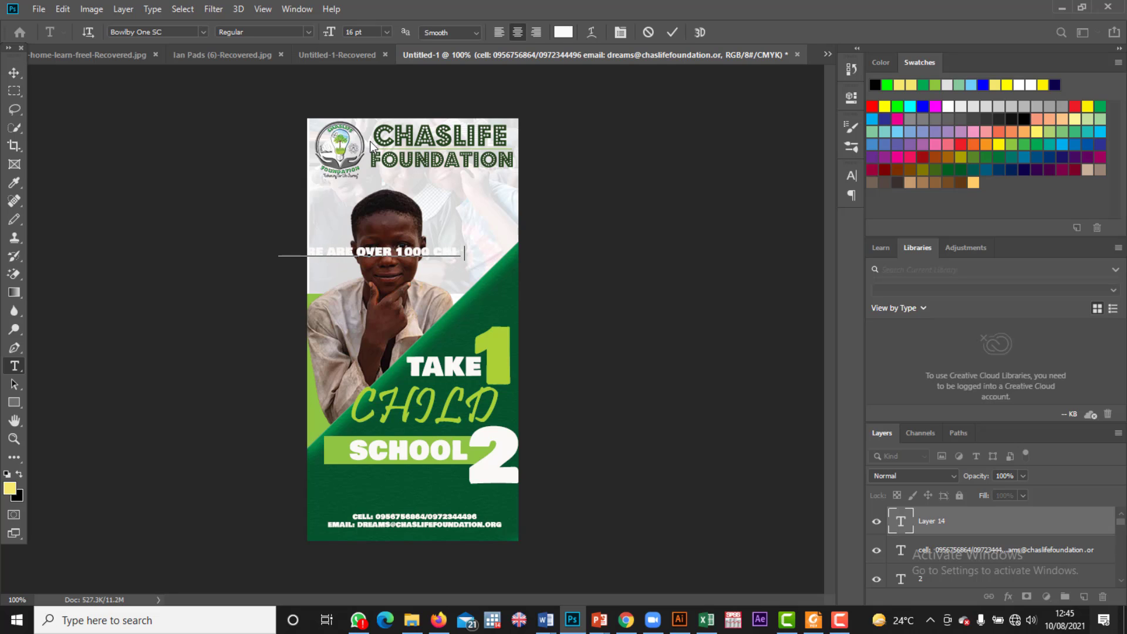
type("LDREN")
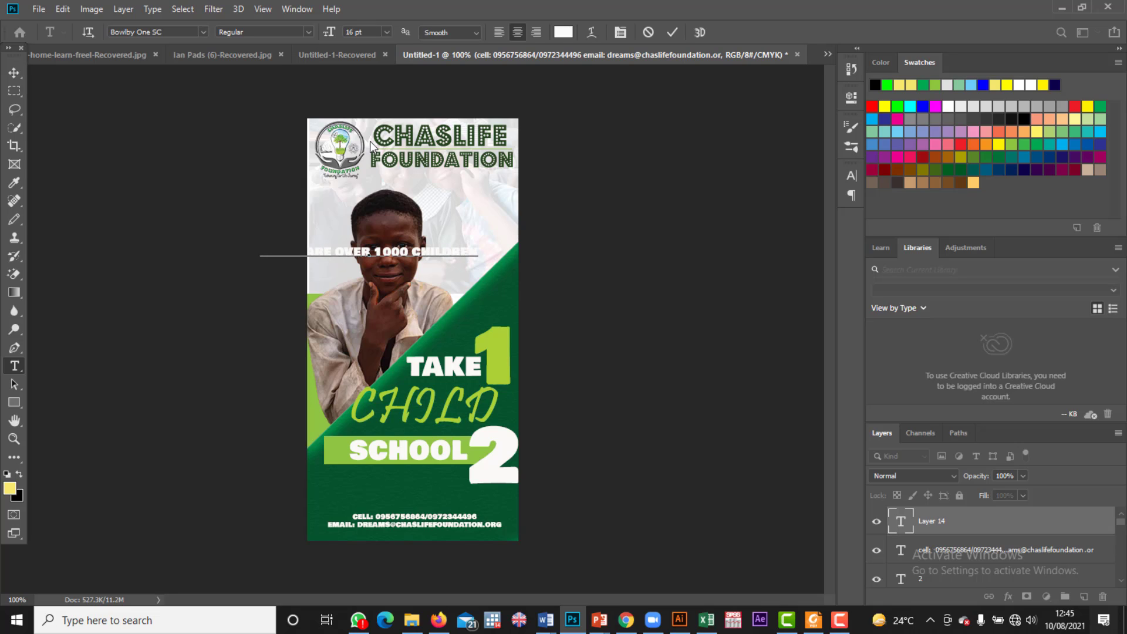
type("WHO NEEDS")
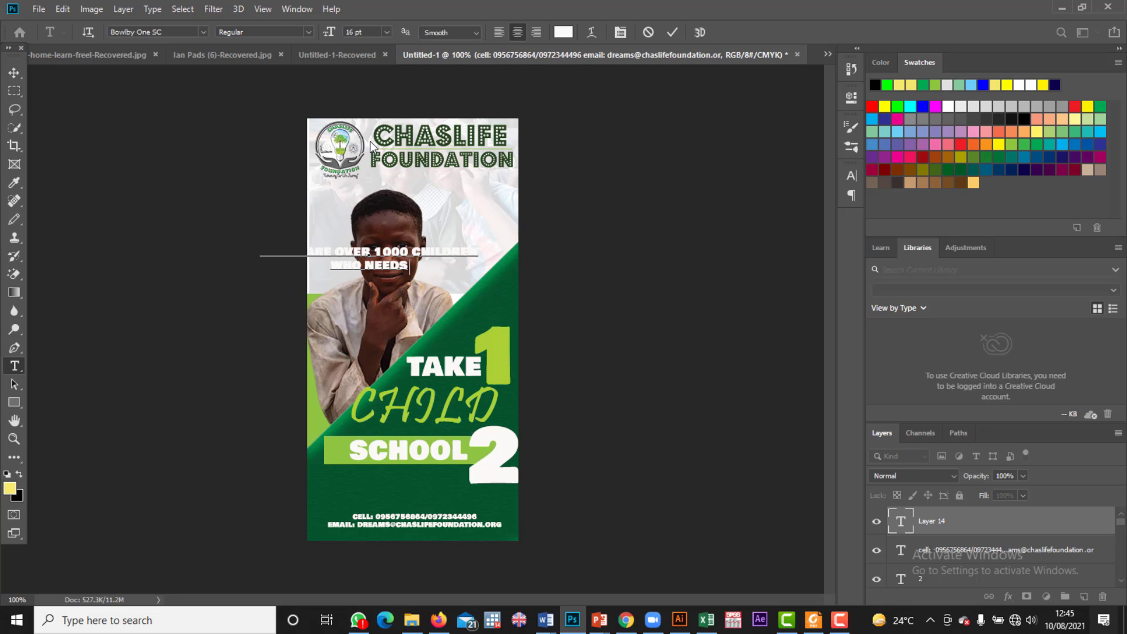
type(" SUPPORT")
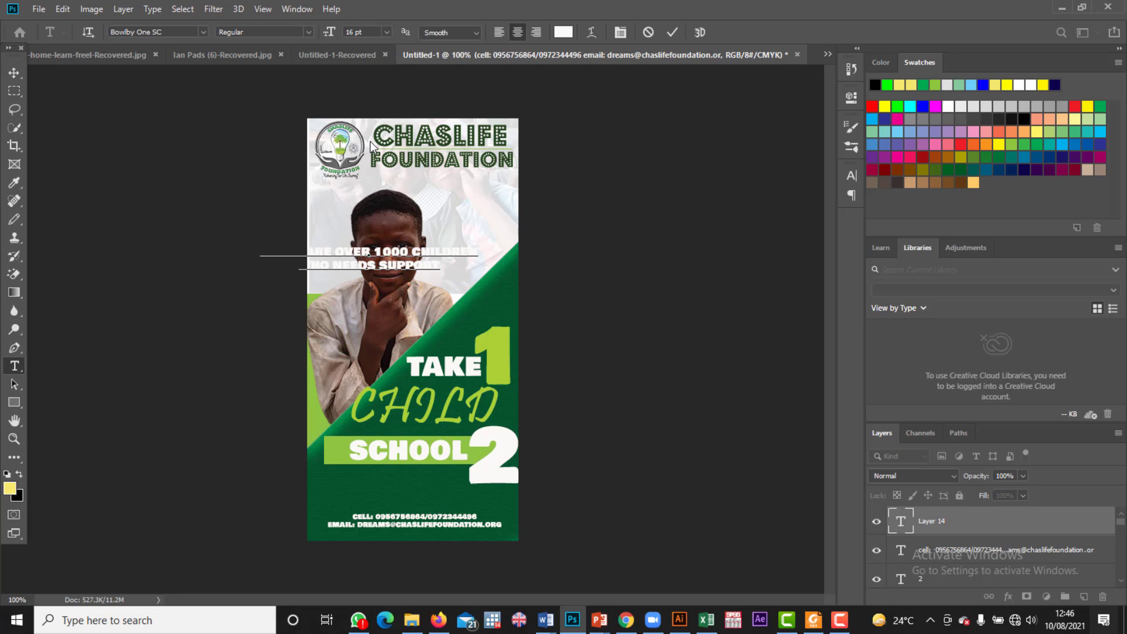
type("EDUCATION ")
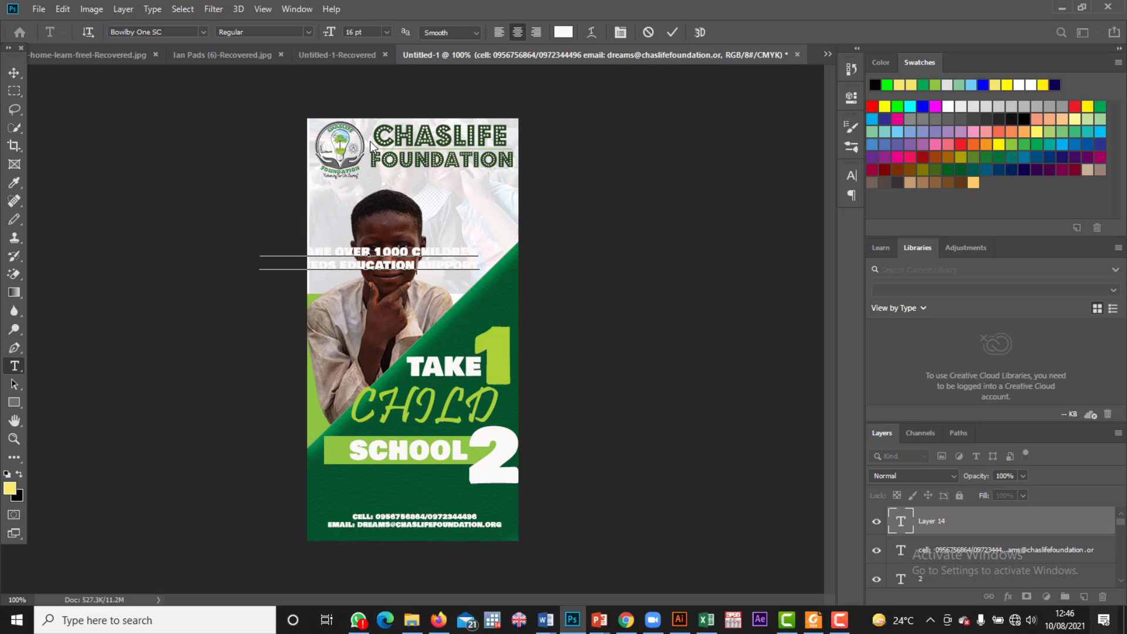
type("AL")
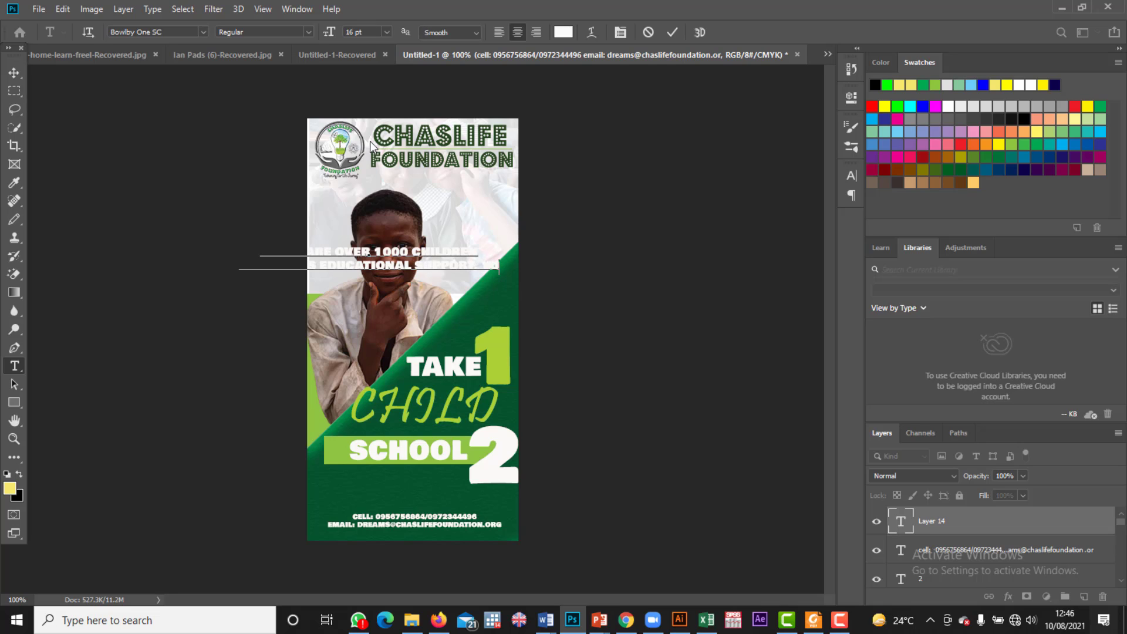
type("UPPORT. YOU CA")
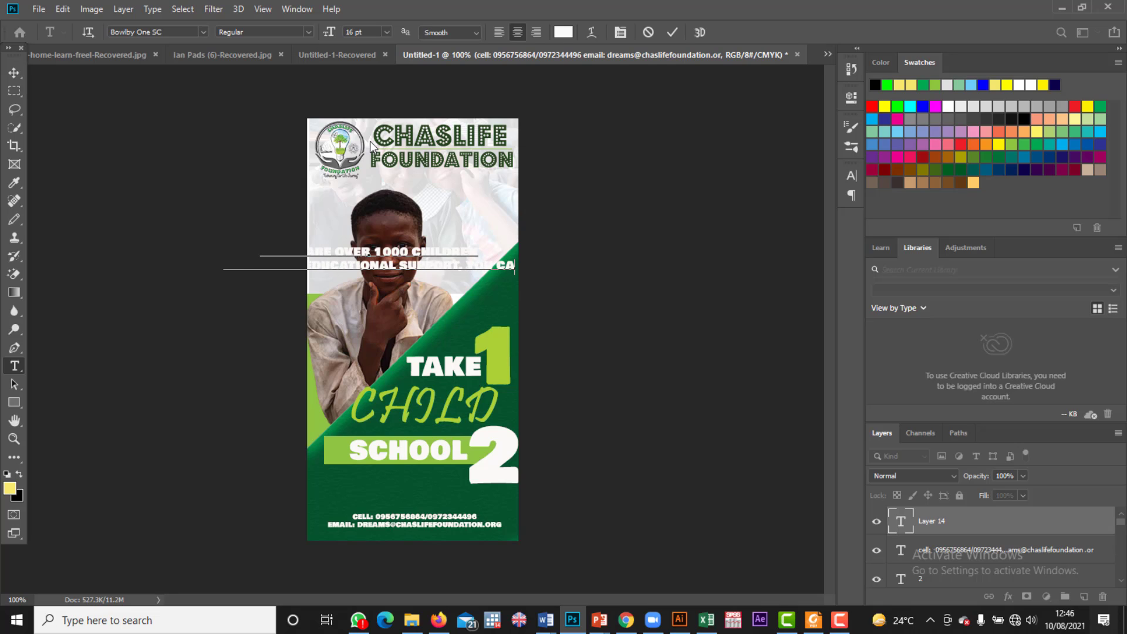
type("N P")
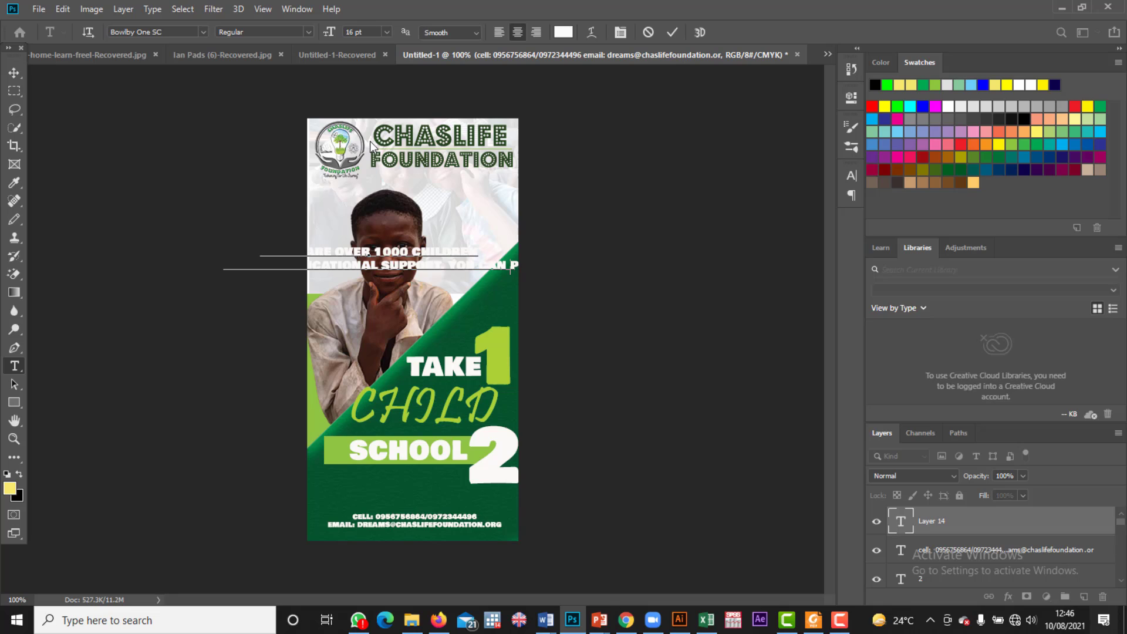
key("BackSpace")
key("BackSpace")
key("BackSpace")
key("BackSpace")
key("BackSpace")
key("BackSpace")
key("BackSpace")
key("BackSpace")
key("BackSpace")
key("BackSpace")
key("BackSpace")
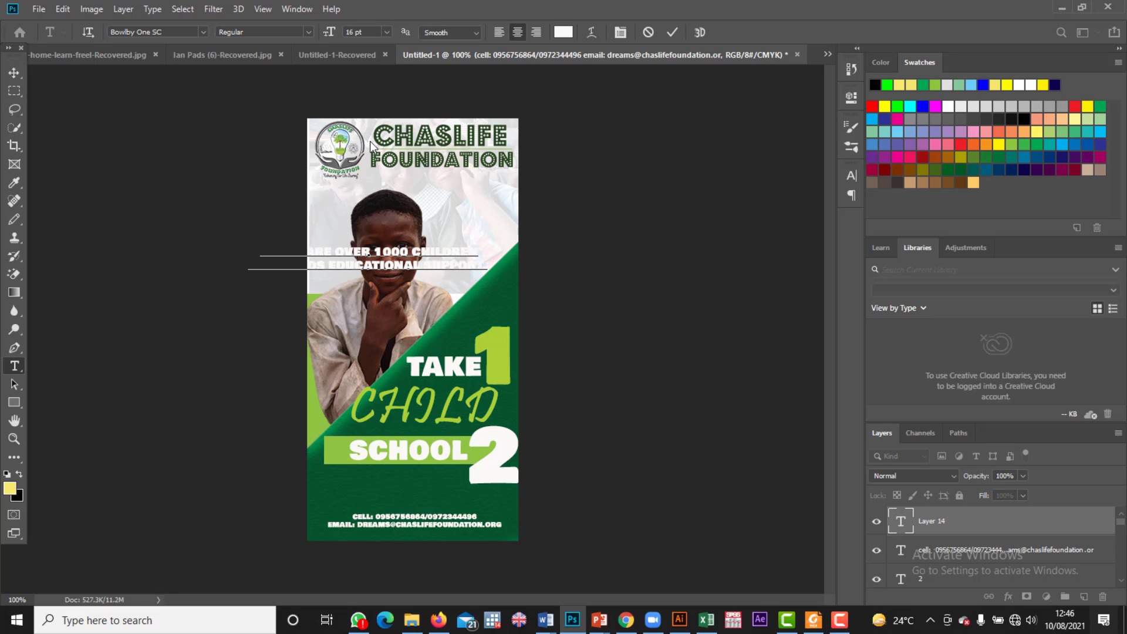
type("YOU CAN PICK ONE AT")
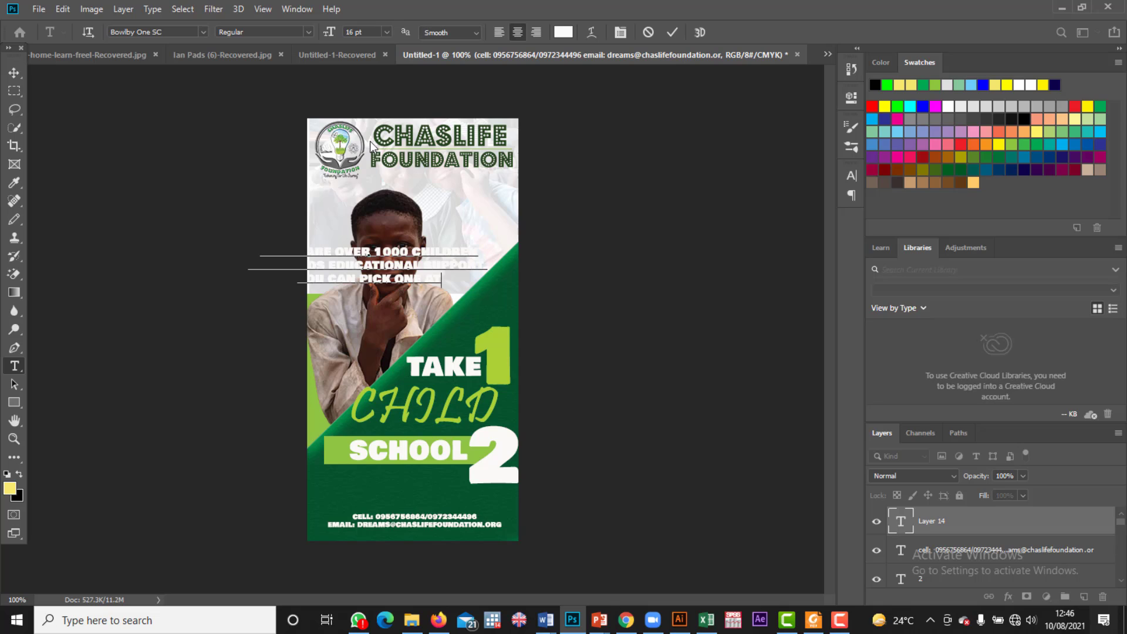
type(" 200")
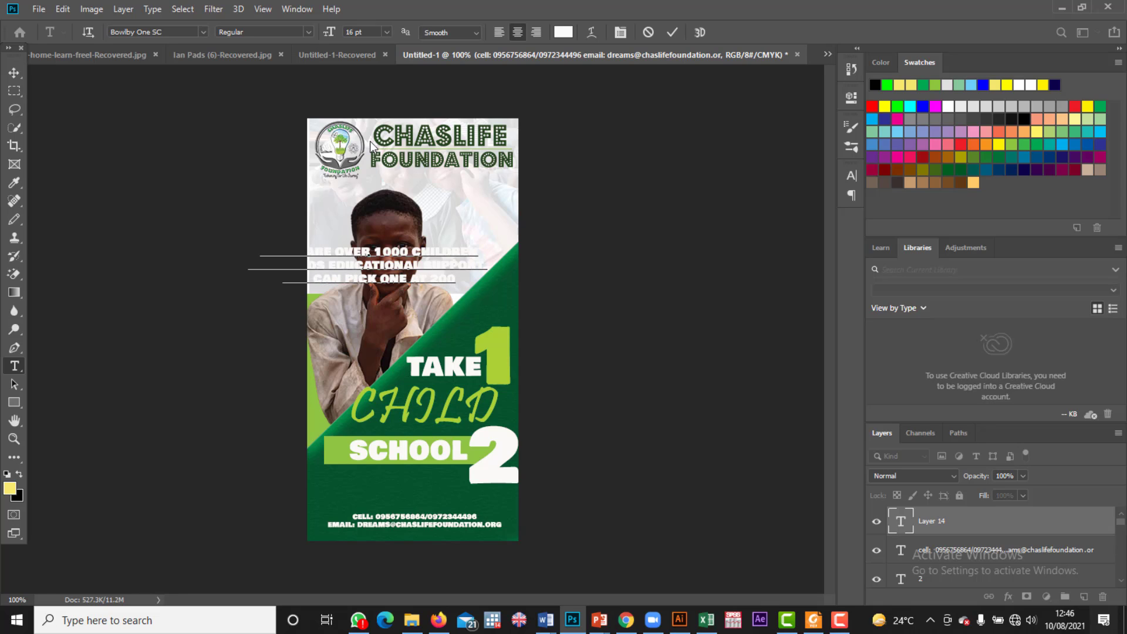
type("ZMK")
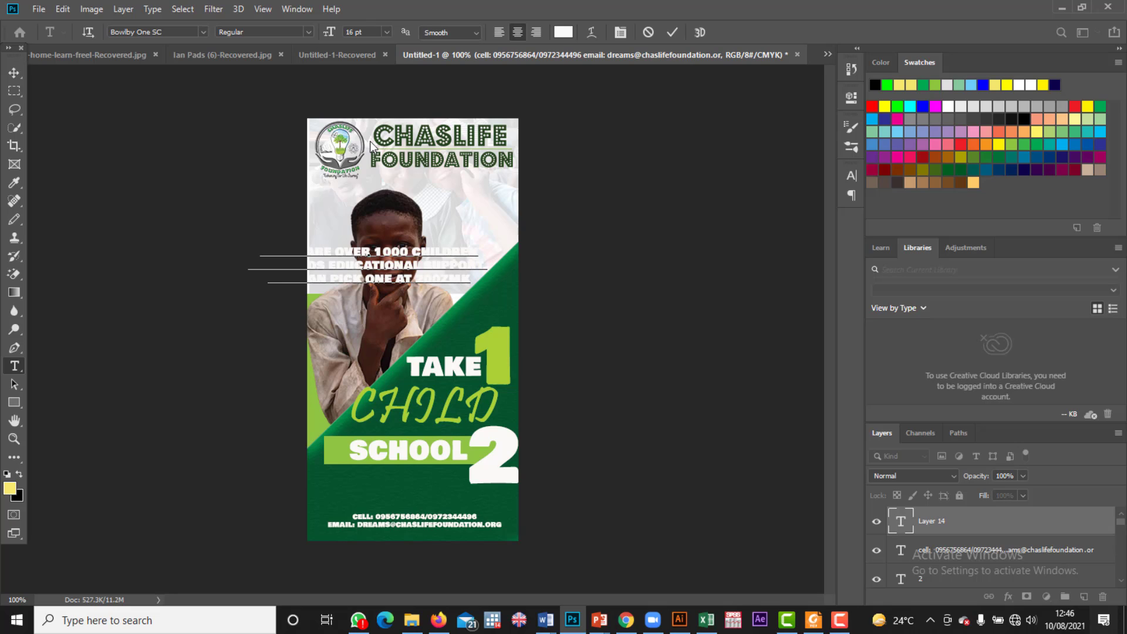
Step: Move the support message down above the contacts and scale it to about 69%
left_click(15, 72)
left_click_drag(446, 267, 465, 316)
key("ctrl+t")
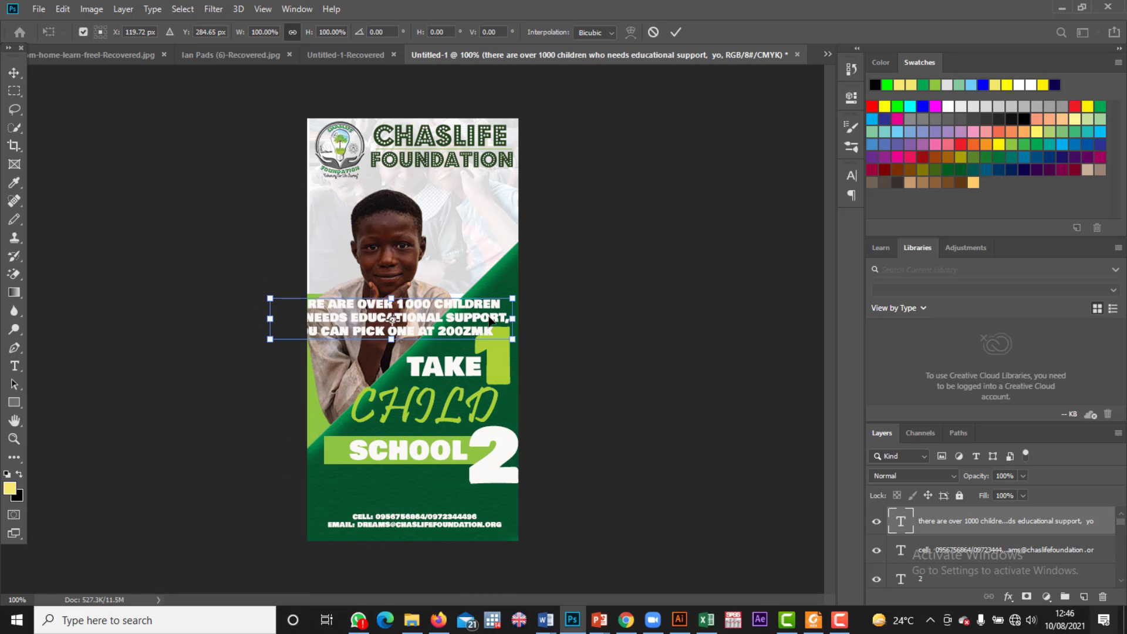
left_click_drag(510, 339, 445, 494)
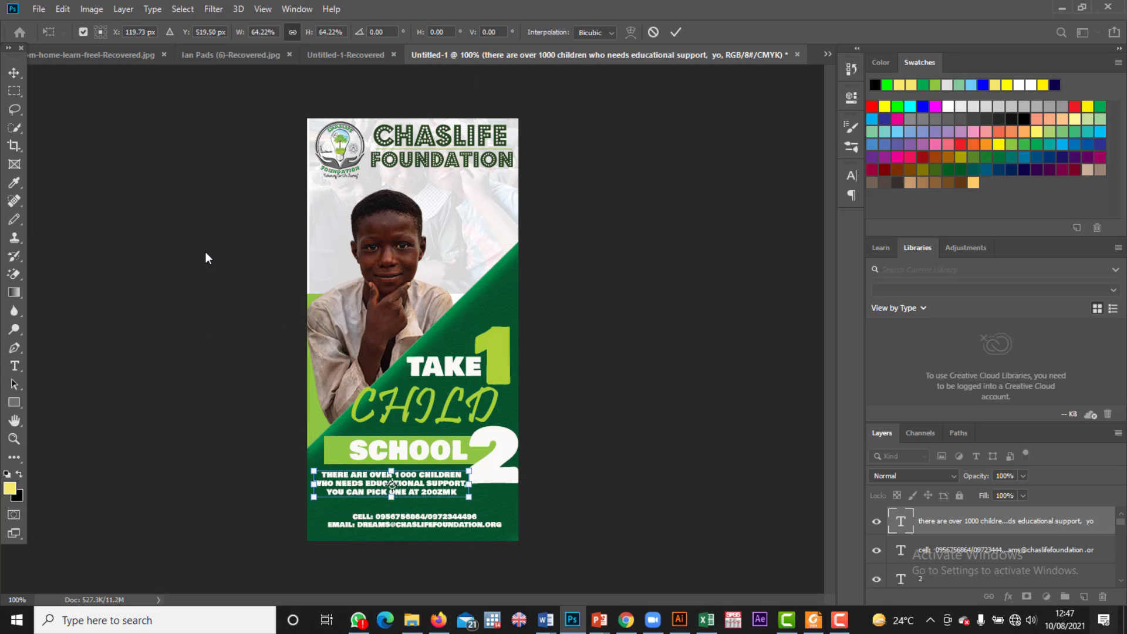
left_click(11, 72)
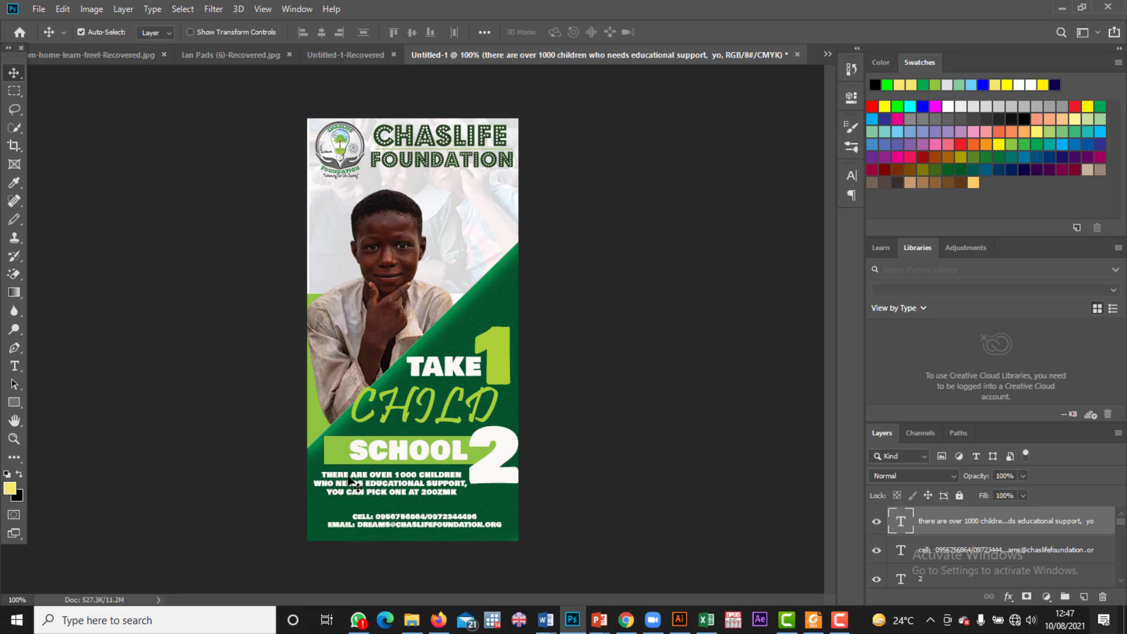
Step: Left-align the message lines and nudge the block just below the SCHOOL banner
key("t")
double_click(404, 492)
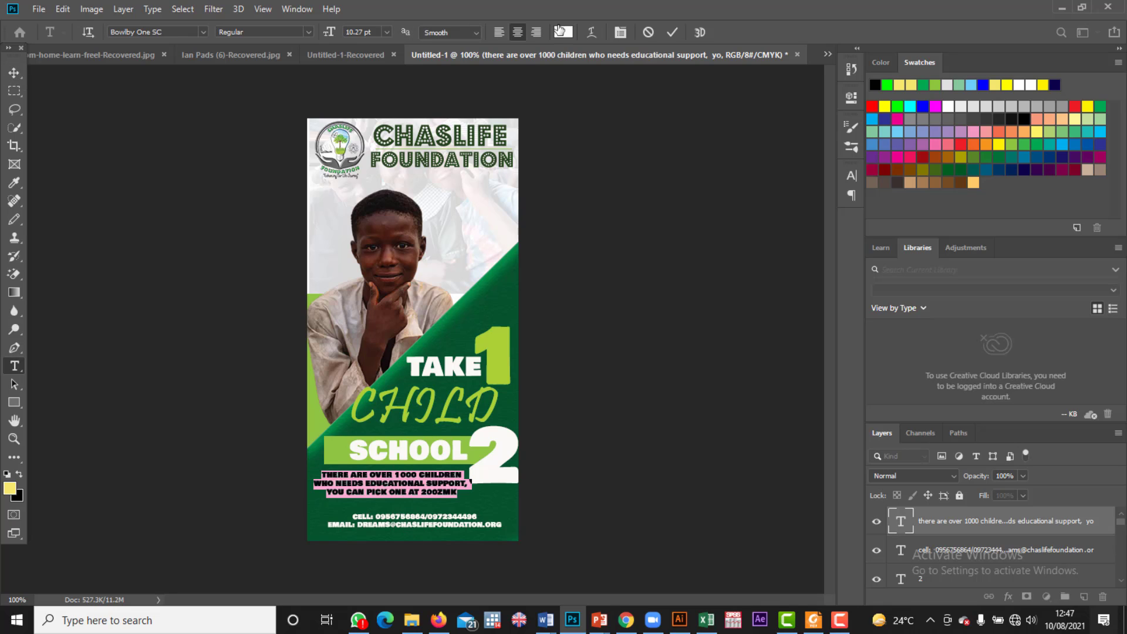
left_click(505, 35)
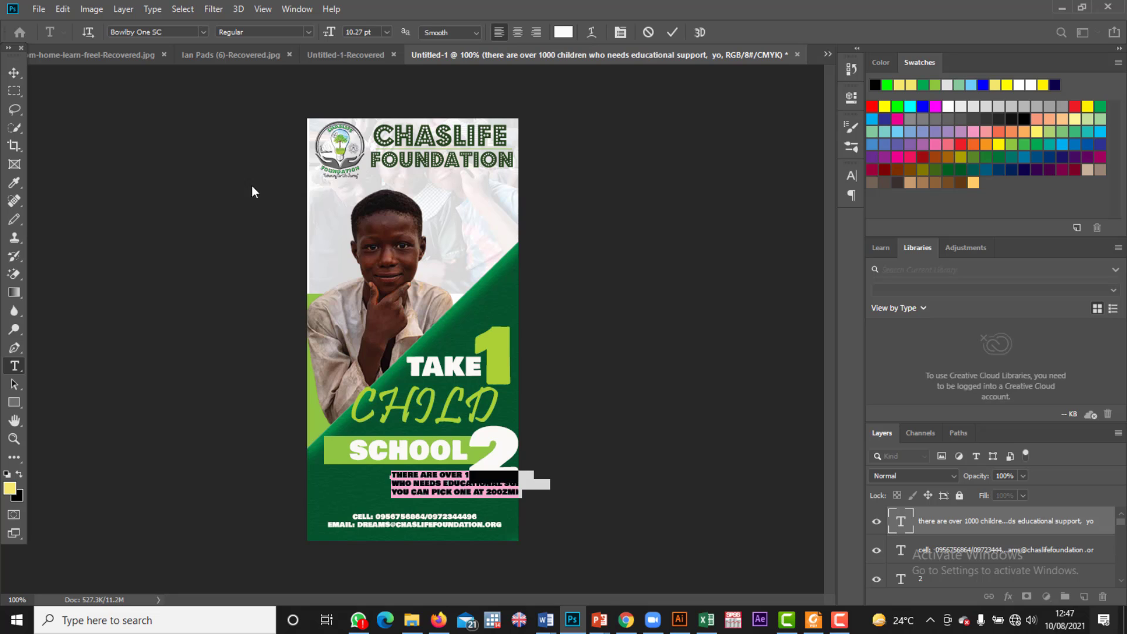
left_click(14, 71)
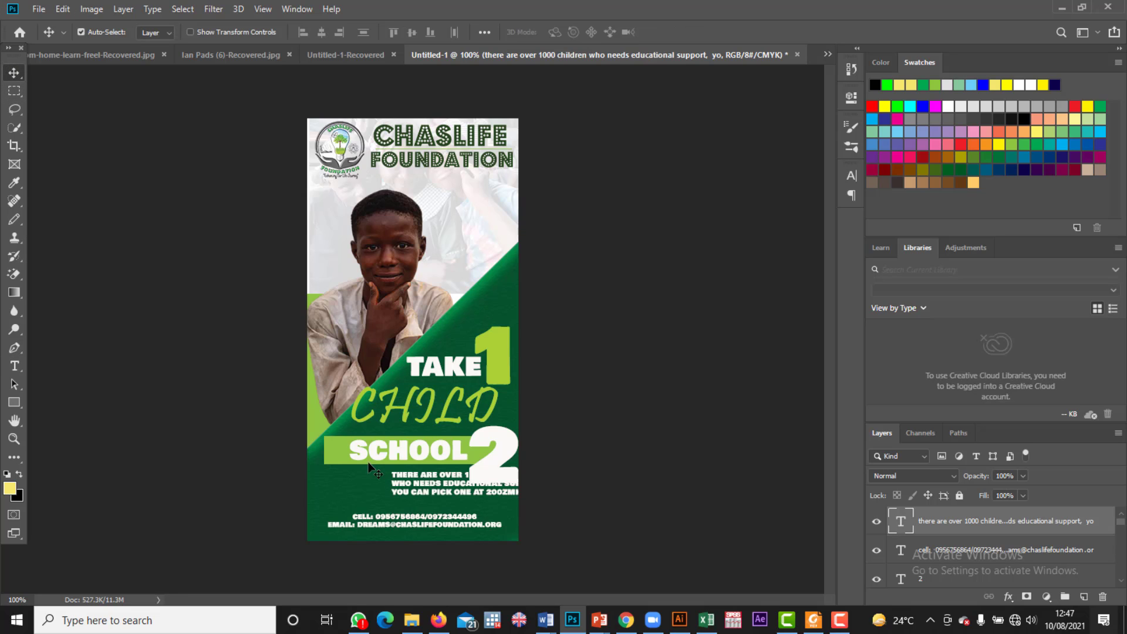
left_click_drag(393, 488, 326, 490)
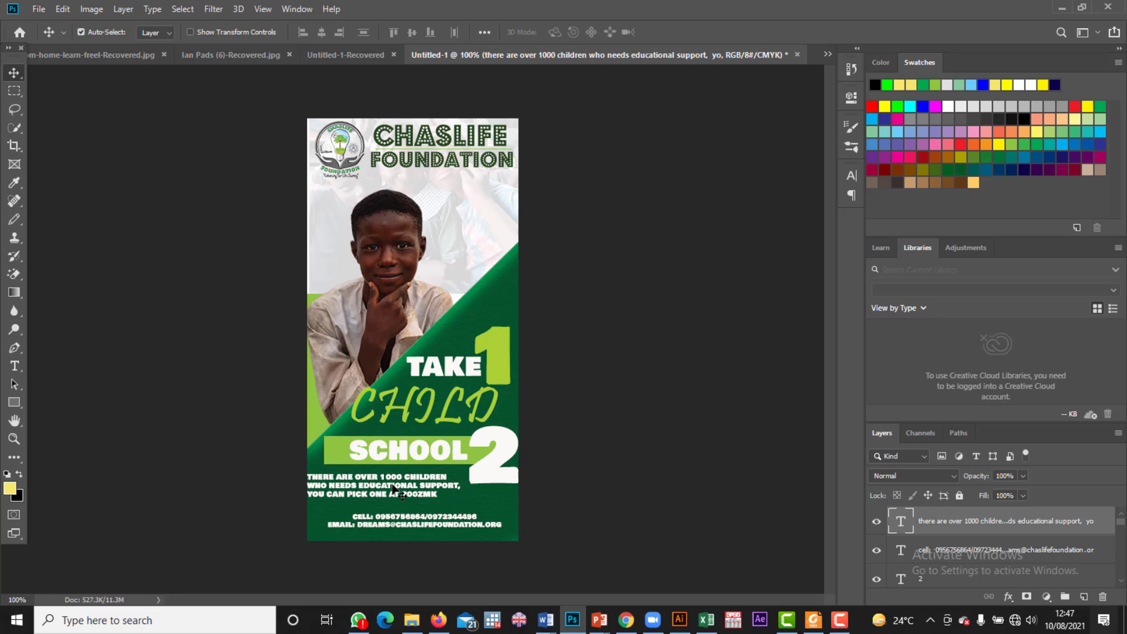
left_click_drag(394, 489, 396, 488)
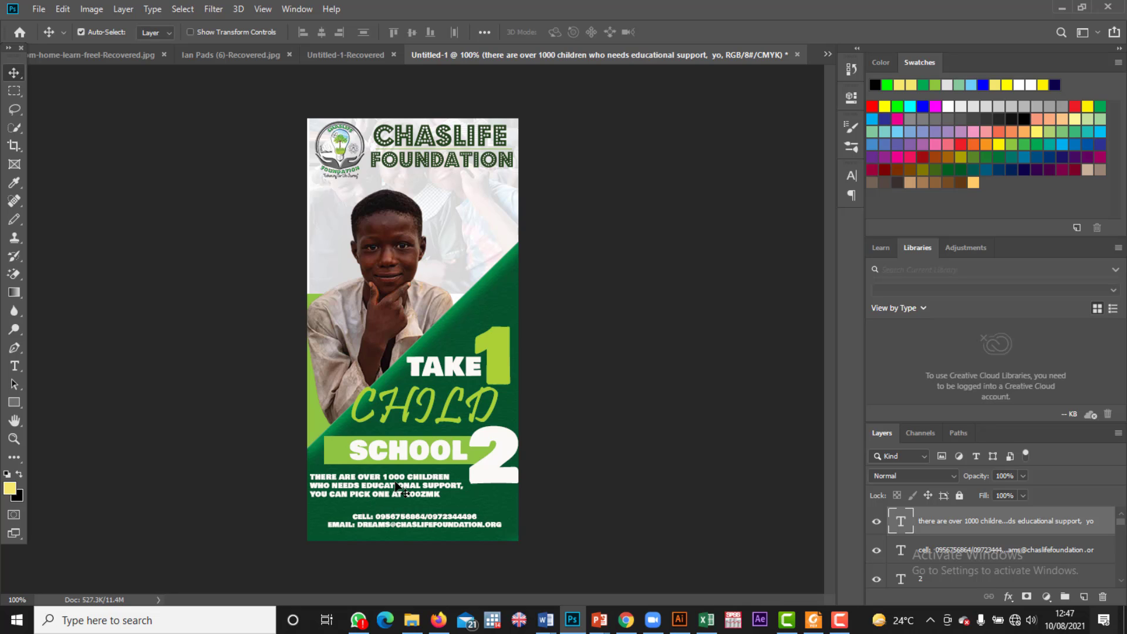
left_click_drag(398, 485, 401, 490)
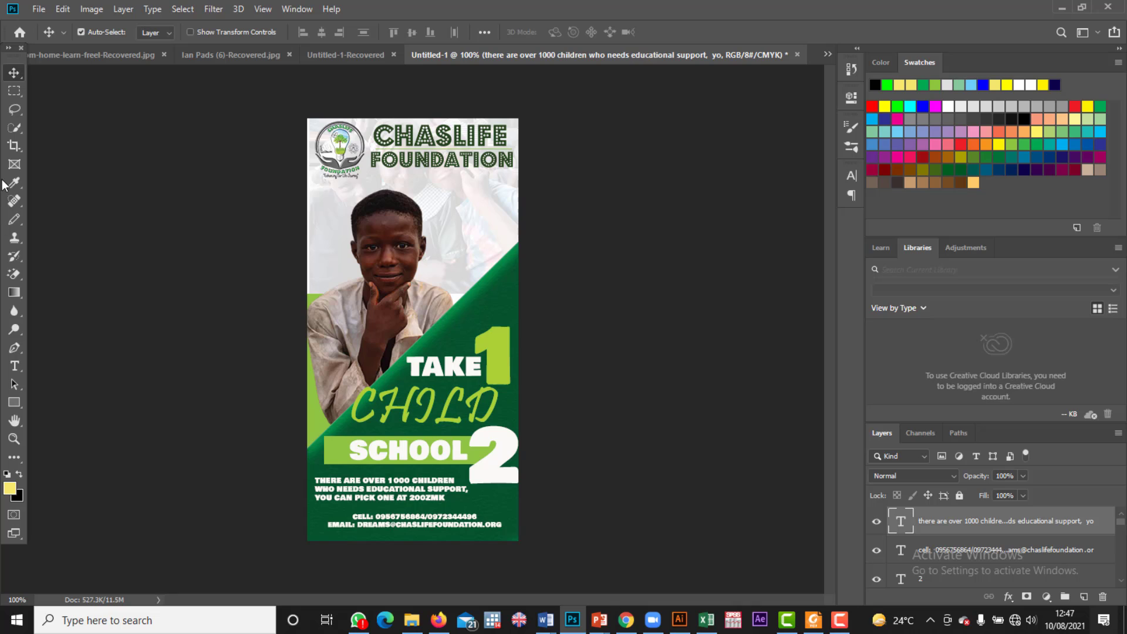
Step: Draw a thin green divider line (271 × 7 px) under the support message
left_click(14, 403)
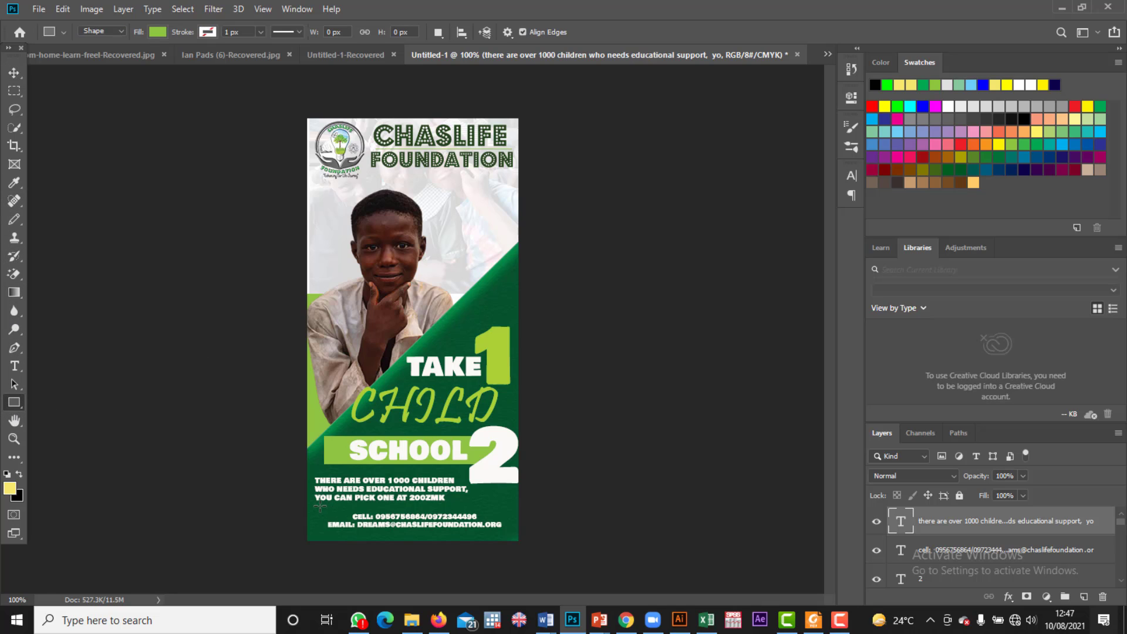
left_click_drag(320, 505, 506, 508)
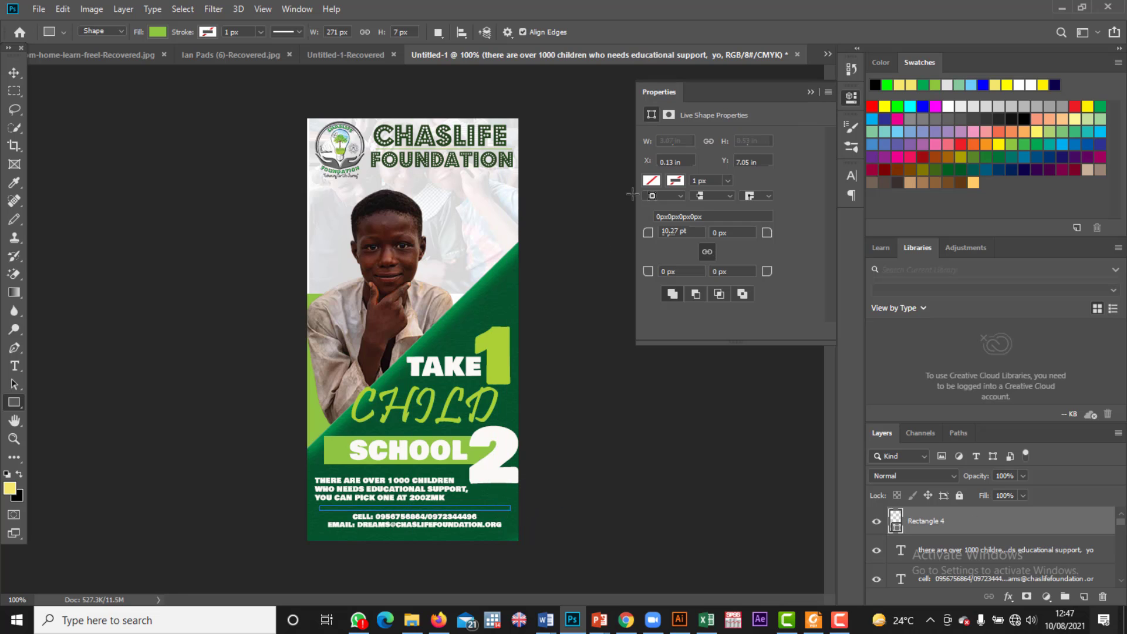
left_click(811, 92)
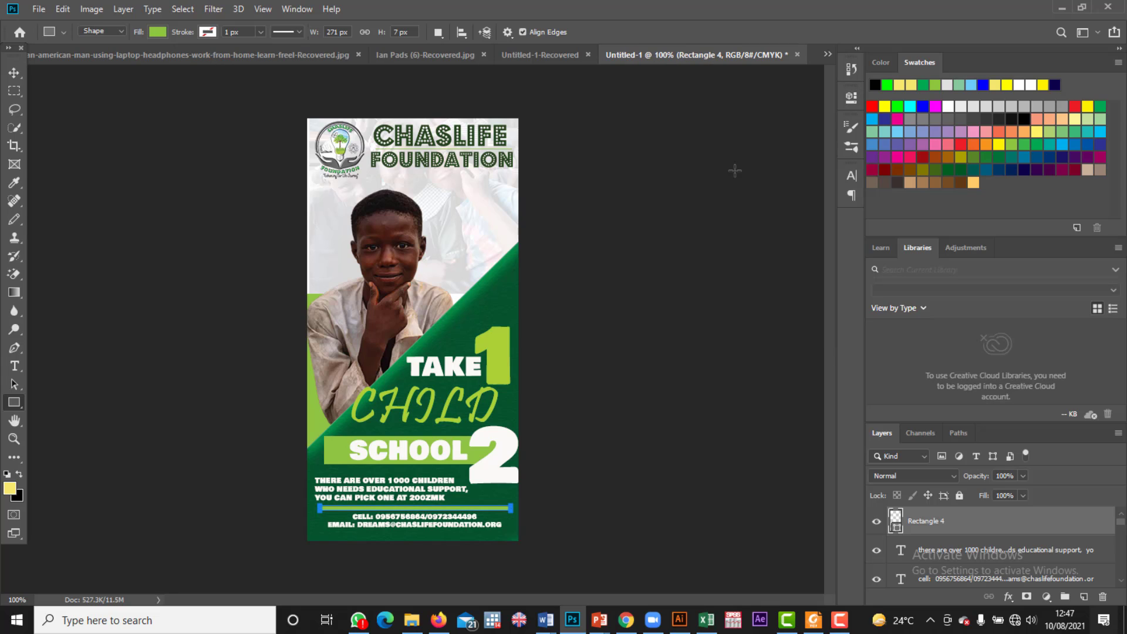
Step: Draw a second thin rectangle strip along the poster's bottom edge
left_click(12, 73)
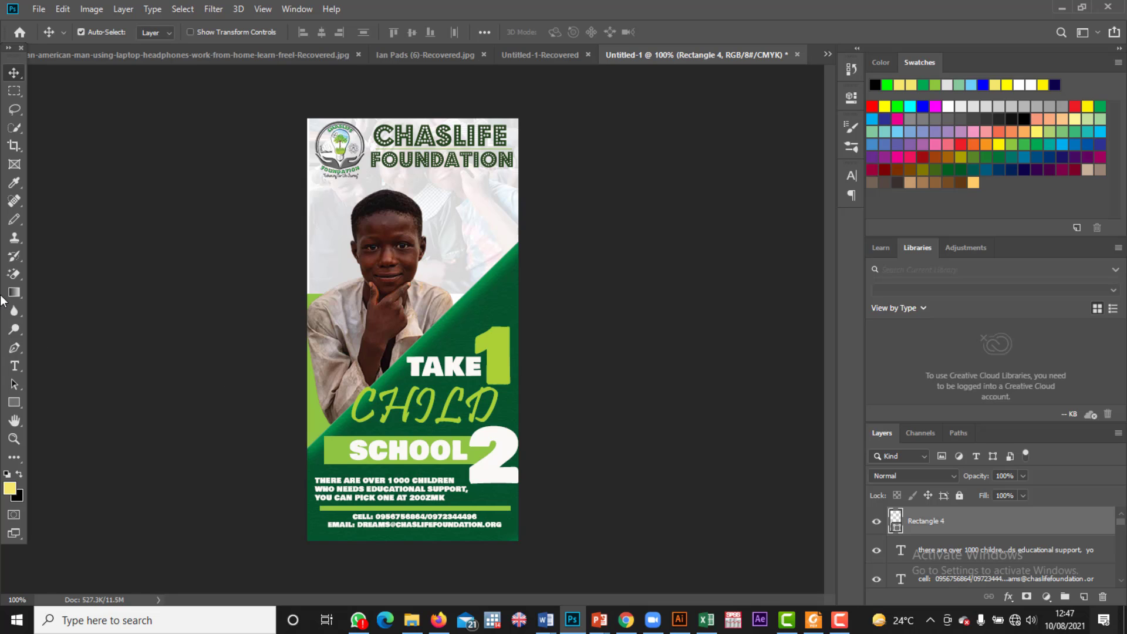
left_click(15, 402)
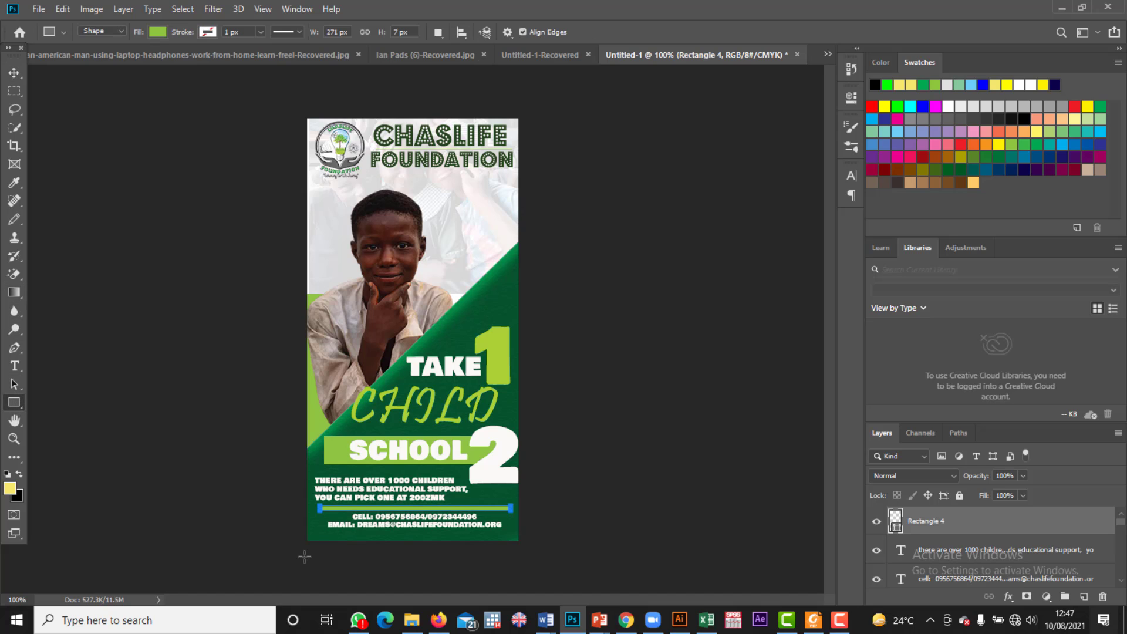
left_click_drag(307, 533, 517, 541)
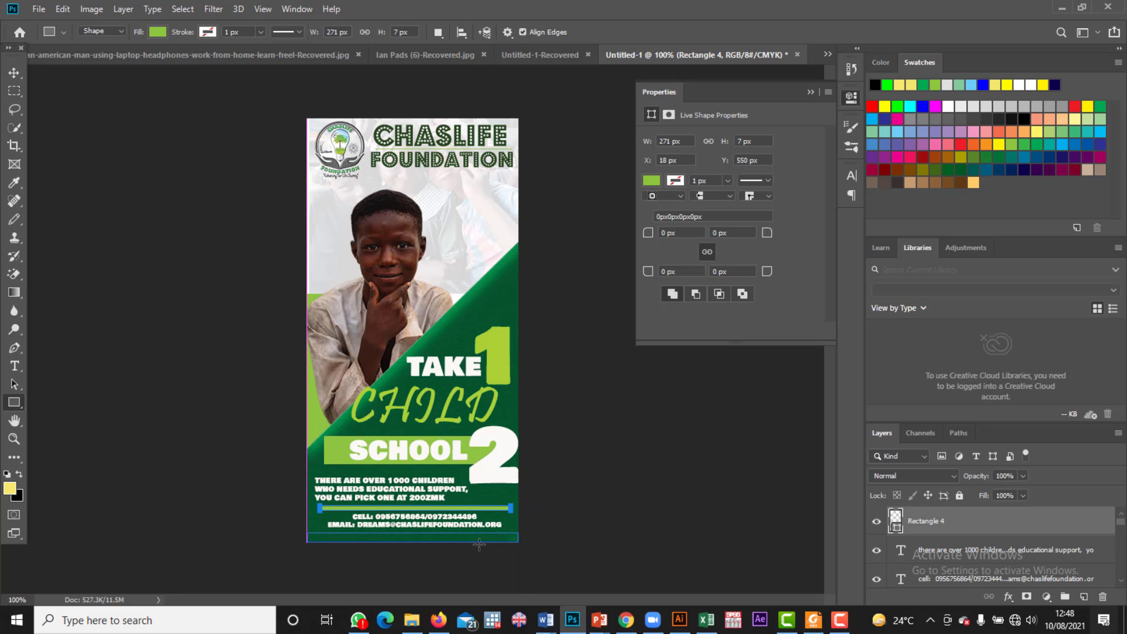
Step: Fill the bottom-edge strip (Rectangle 5) with a light grey swatch instead of green
left_click(812, 96)
left_click(166, 31)
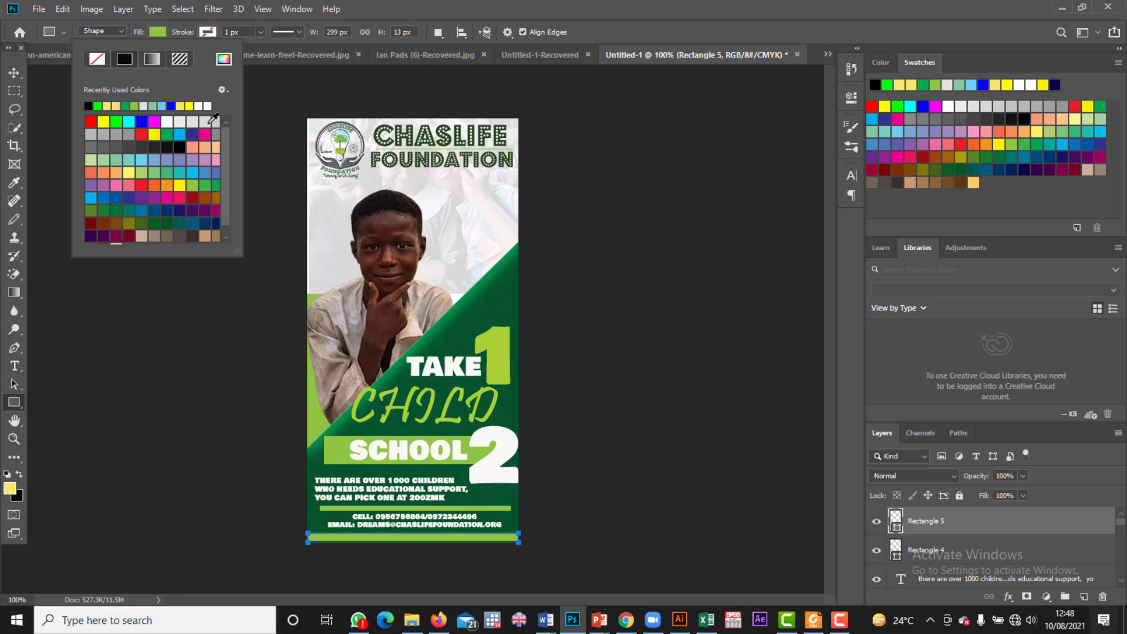
left_click(201, 121)
left_click(201, 122)
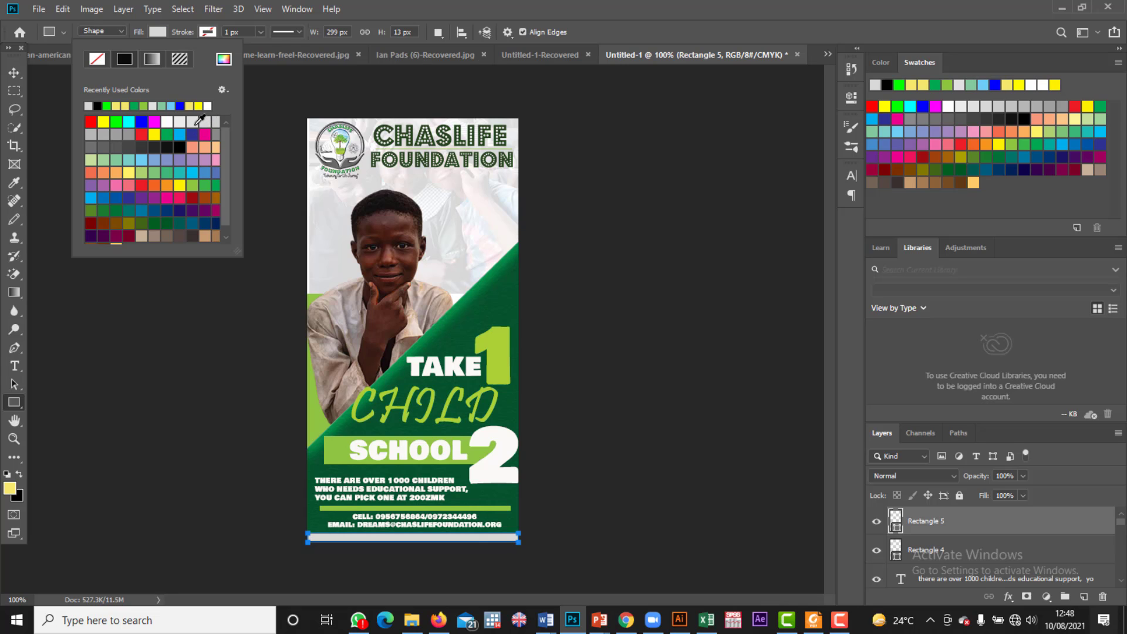
left_click(192, 122)
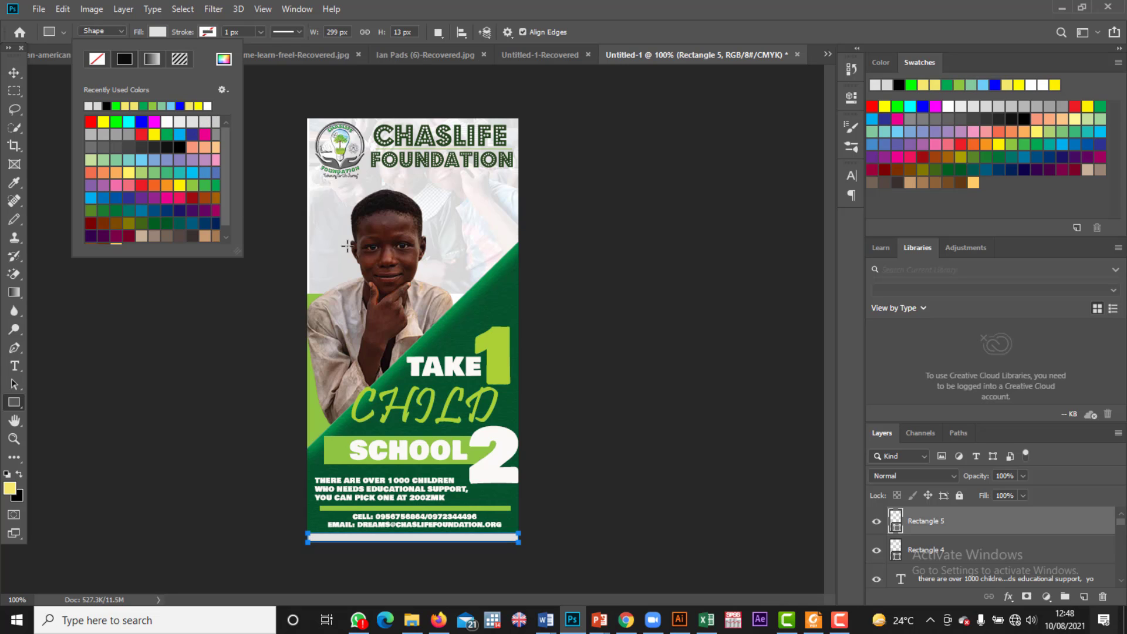
left_click(172, 32)
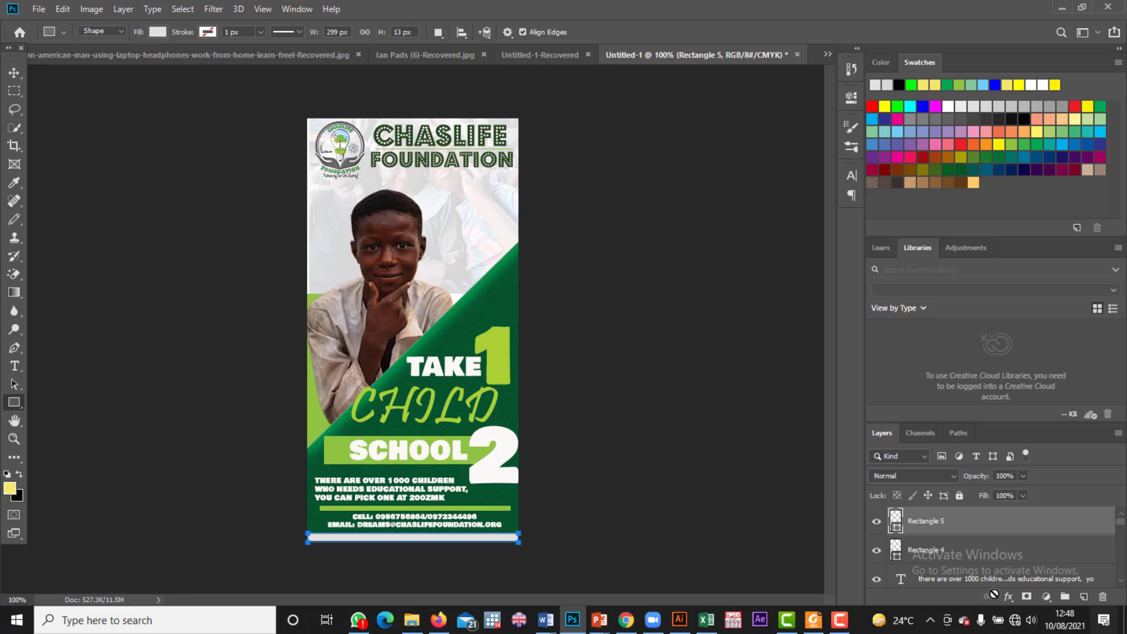
Step: Give the grey strip Bevel & Emboss with Contour and Texture, plus Stroke and Inner Shadow
left_click(1016, 597)
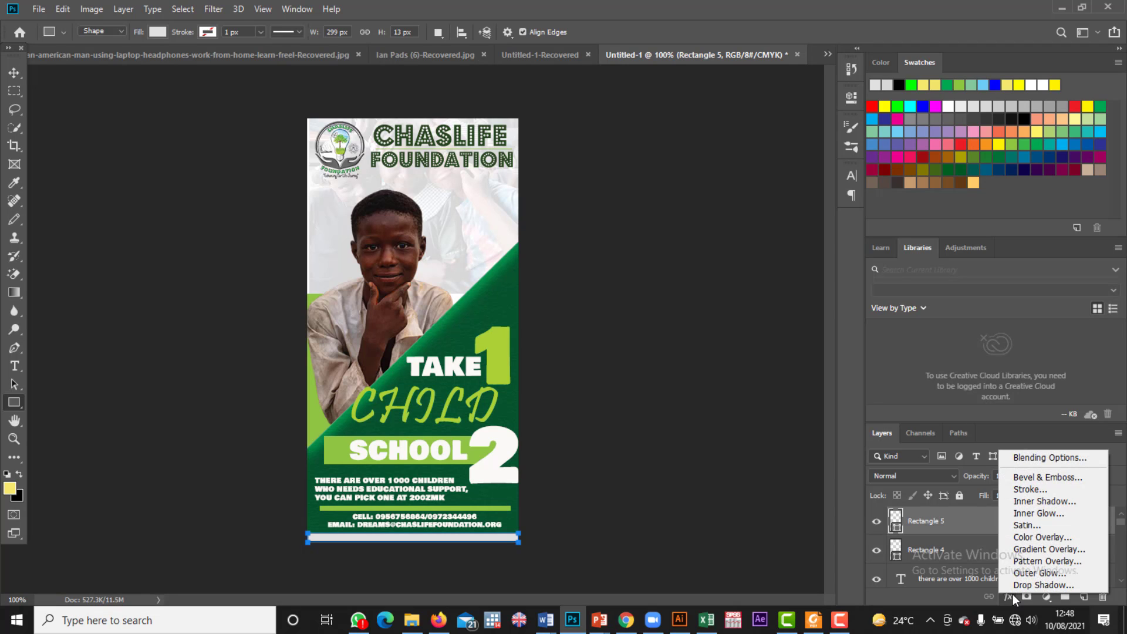
left_click(1014, 477)
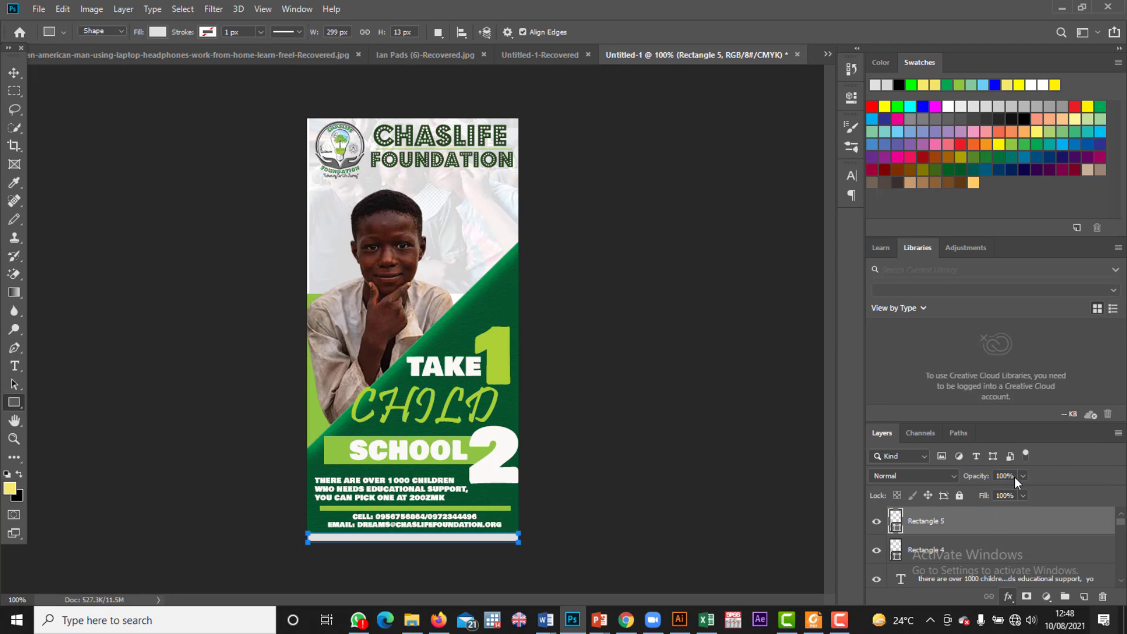
key("space")
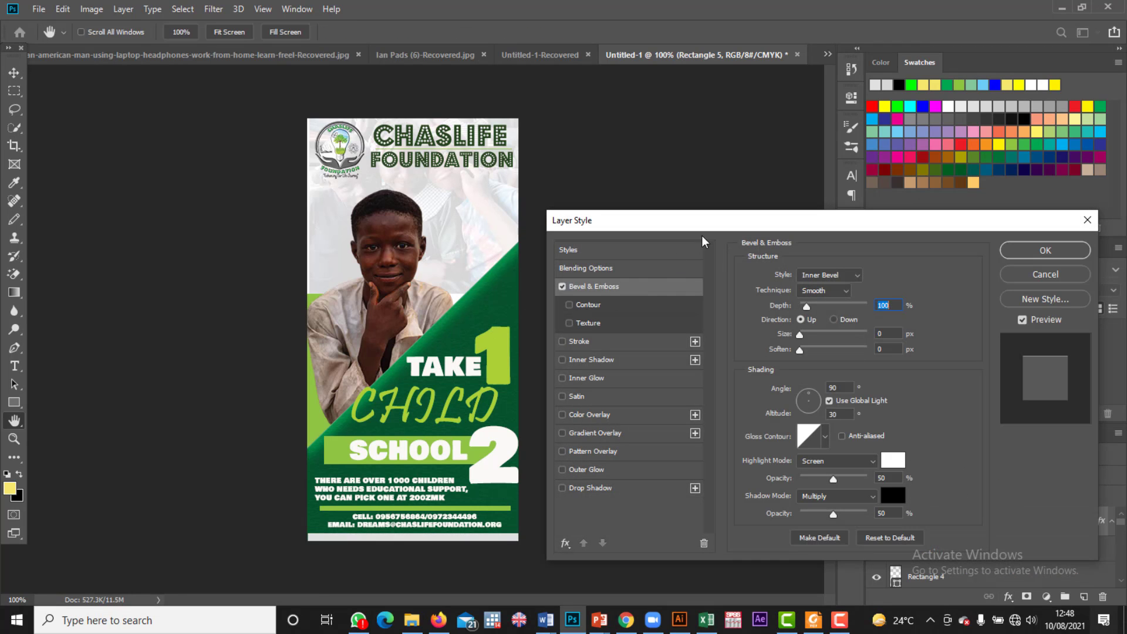
left_click(571, 305)
left_click(569, 323)
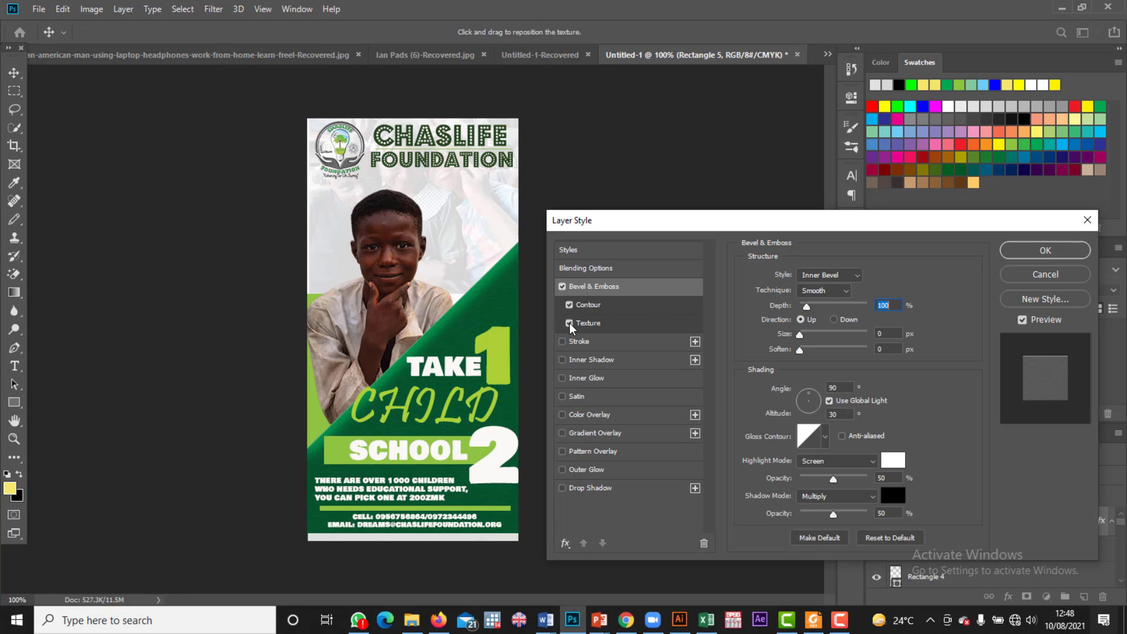
left_click(566, 343)
left_click(563, 359)
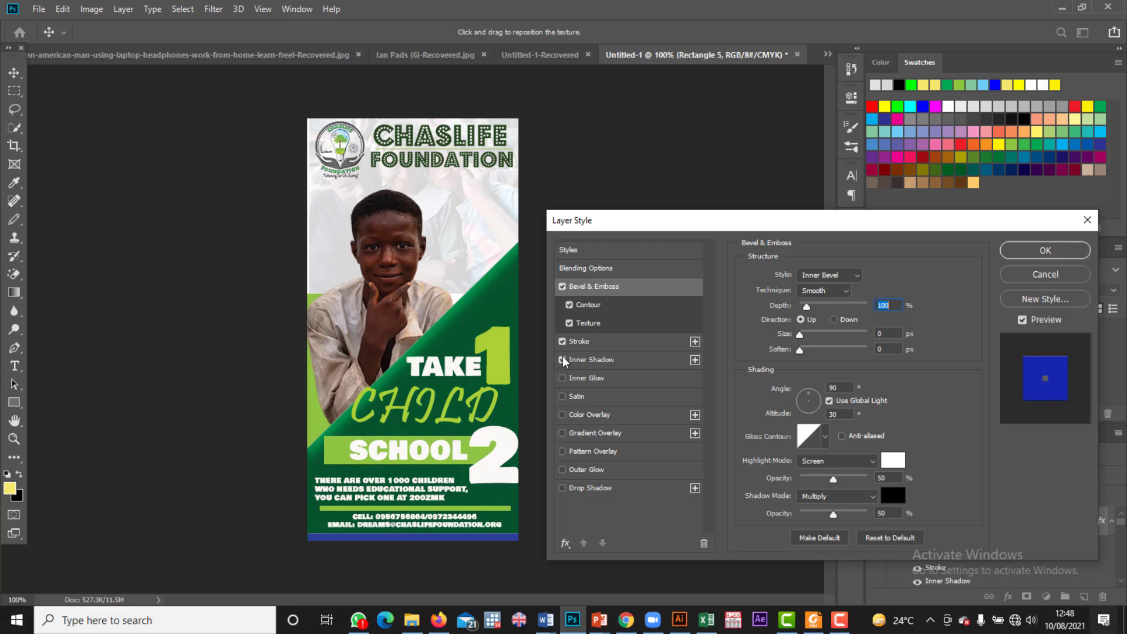
Step: Add Satin, Pattern Overlay, Outer Glow and Drop Shadow, remove the Stroke, and apply the styles
left_click(562, 397)
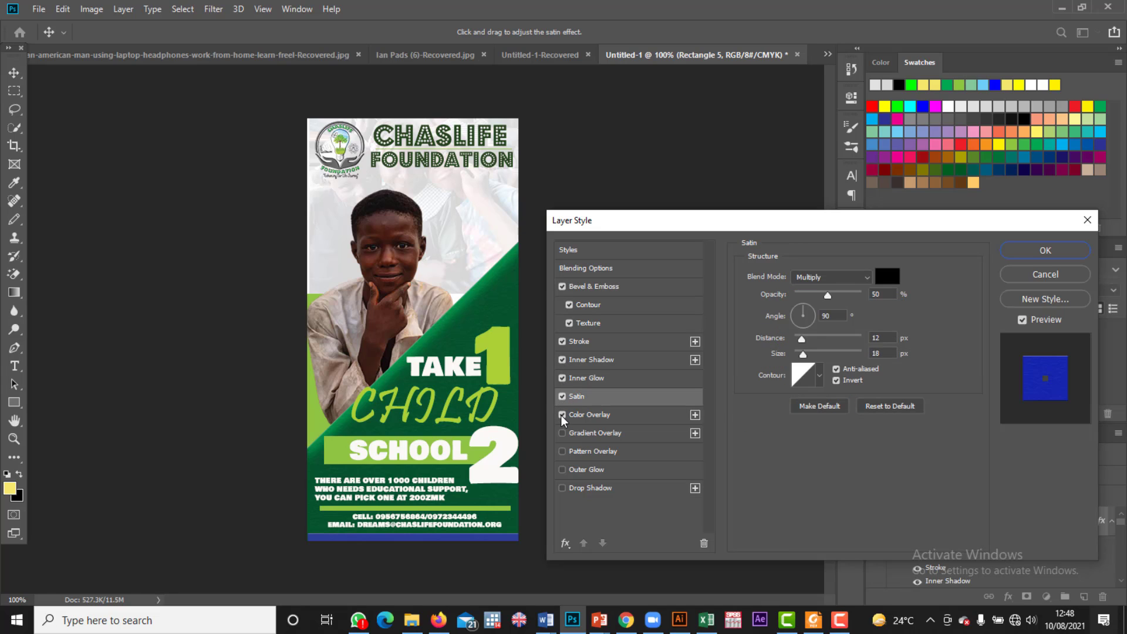
left_click(563, 361)
left_click(562, 342)
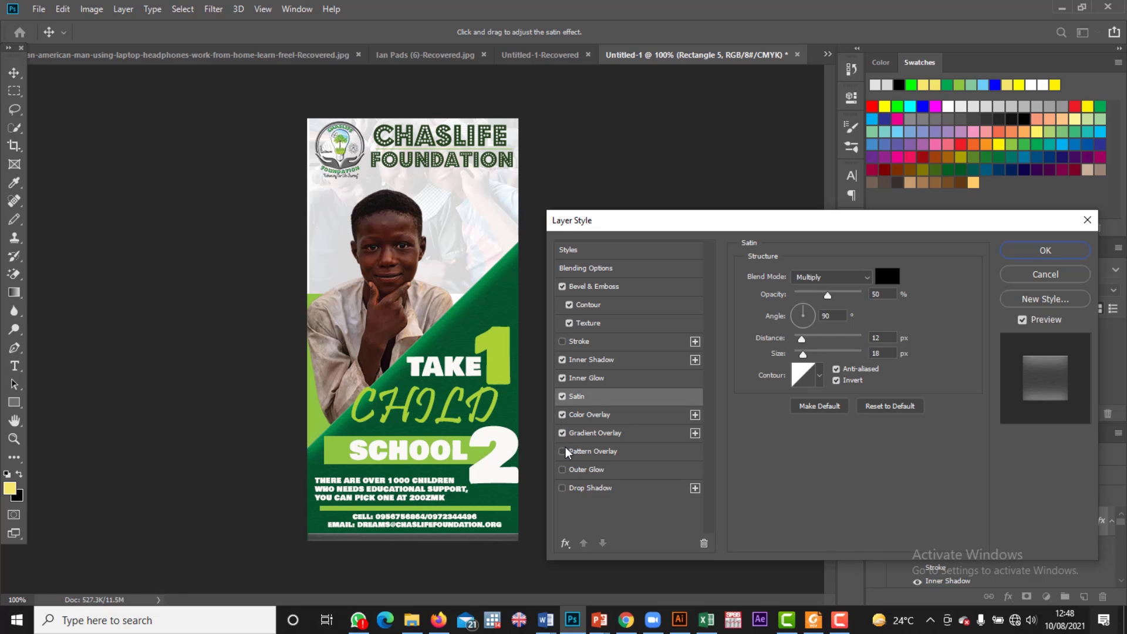
left_click(564, 452)
left_click(564, 471)
left_click(565, 489)
left_click(1038, 251)
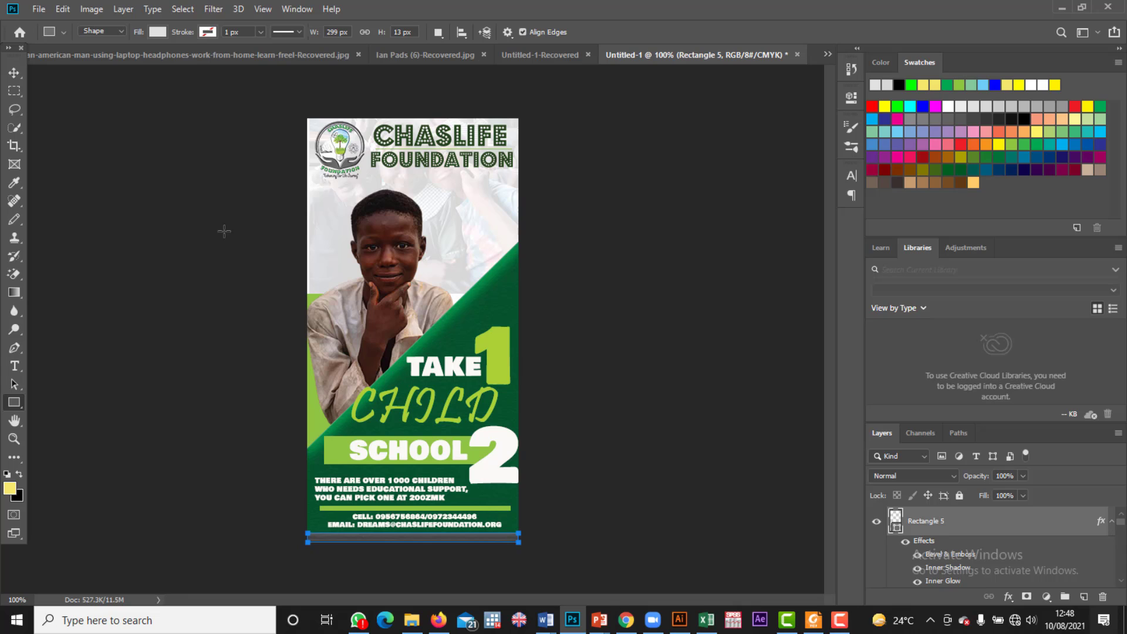
Step: Extend the body text's last line to read 'you can pick one at 200ZMK per term'
left_click(13, 75)
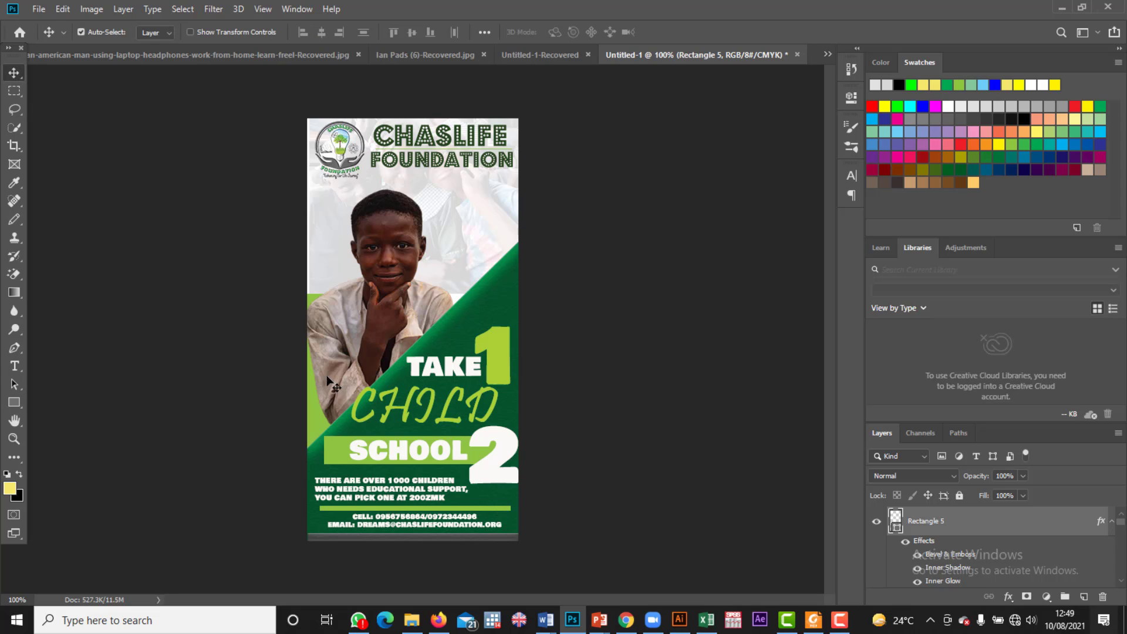
left_click(425, 526)
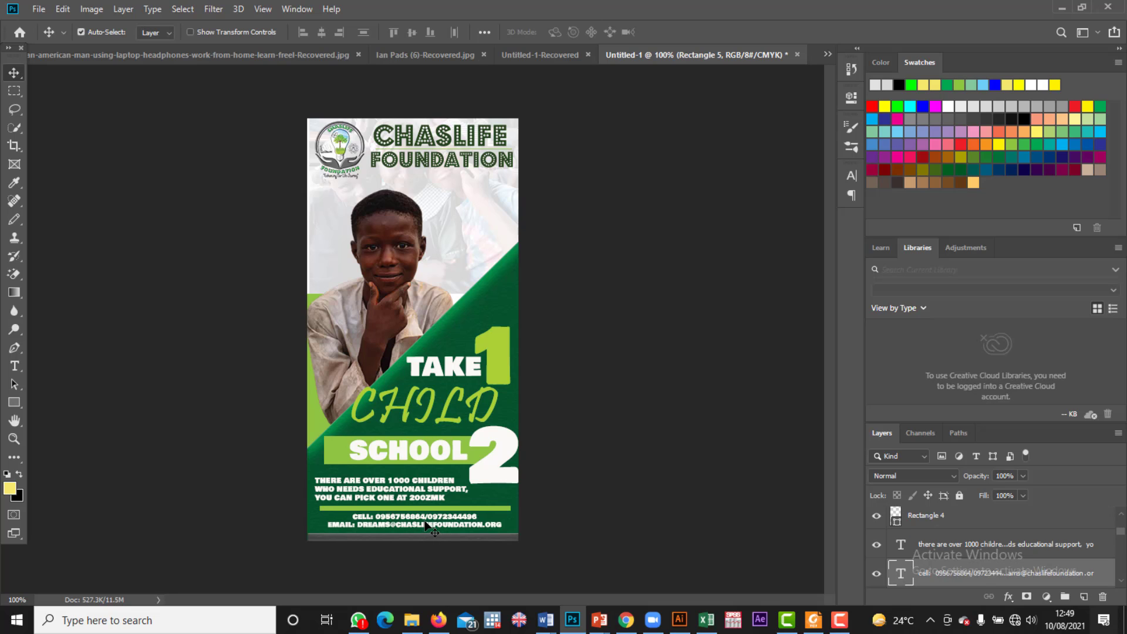
double_click(444, 495)
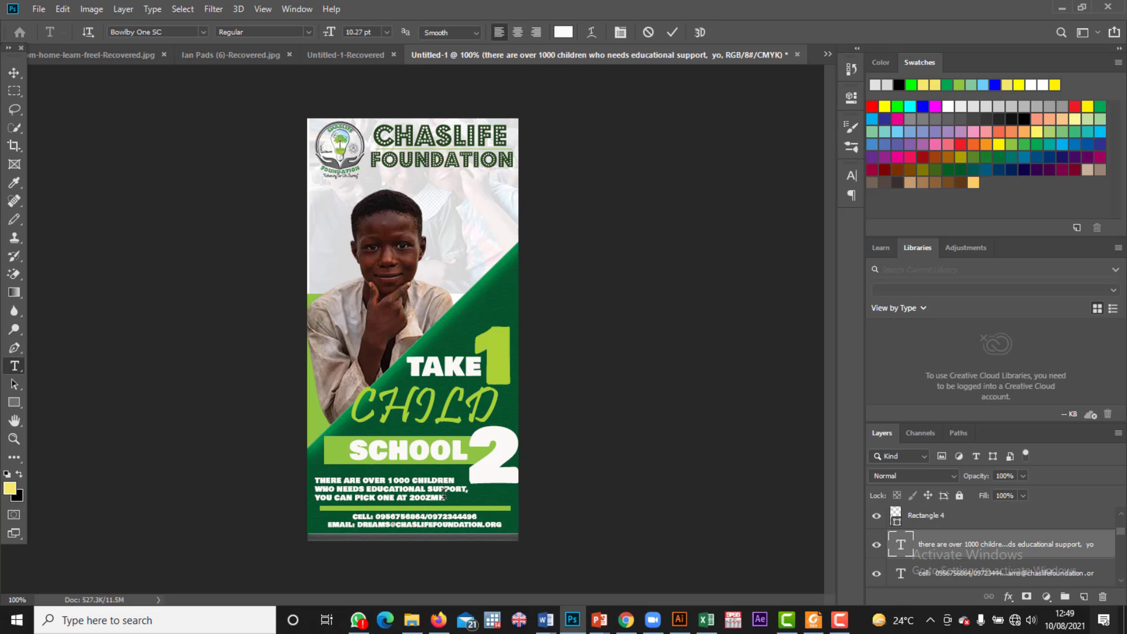
left_click(448, 497)
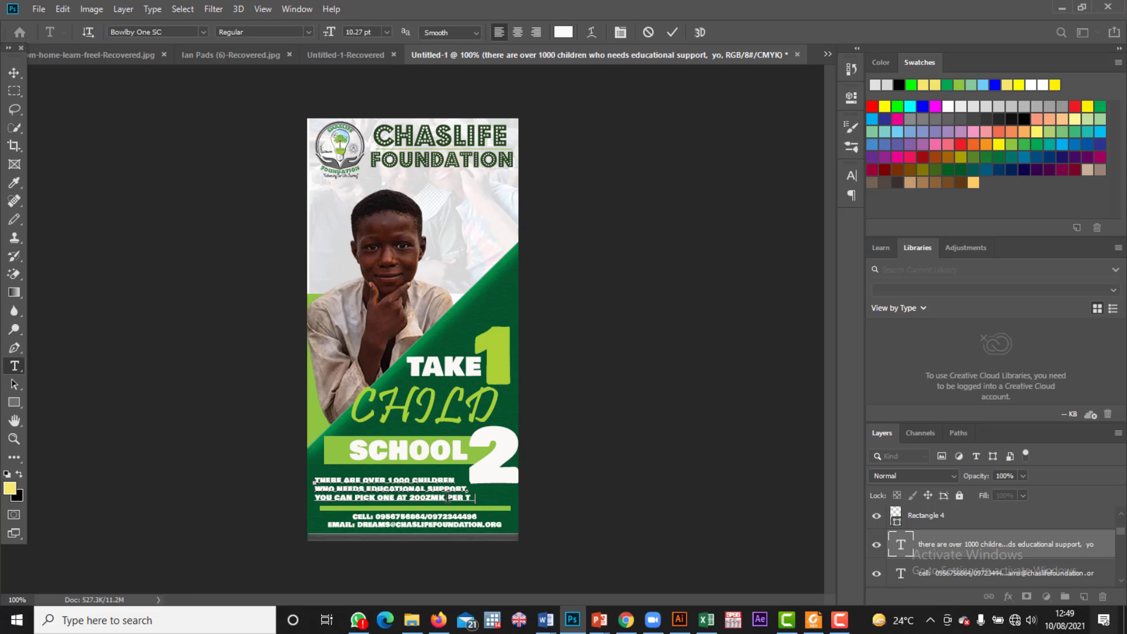
left_click(14, 72)
Step: Edit the 'CHILD' heading text, briefly selecting its letter C, then commit
double_click(373, 407)
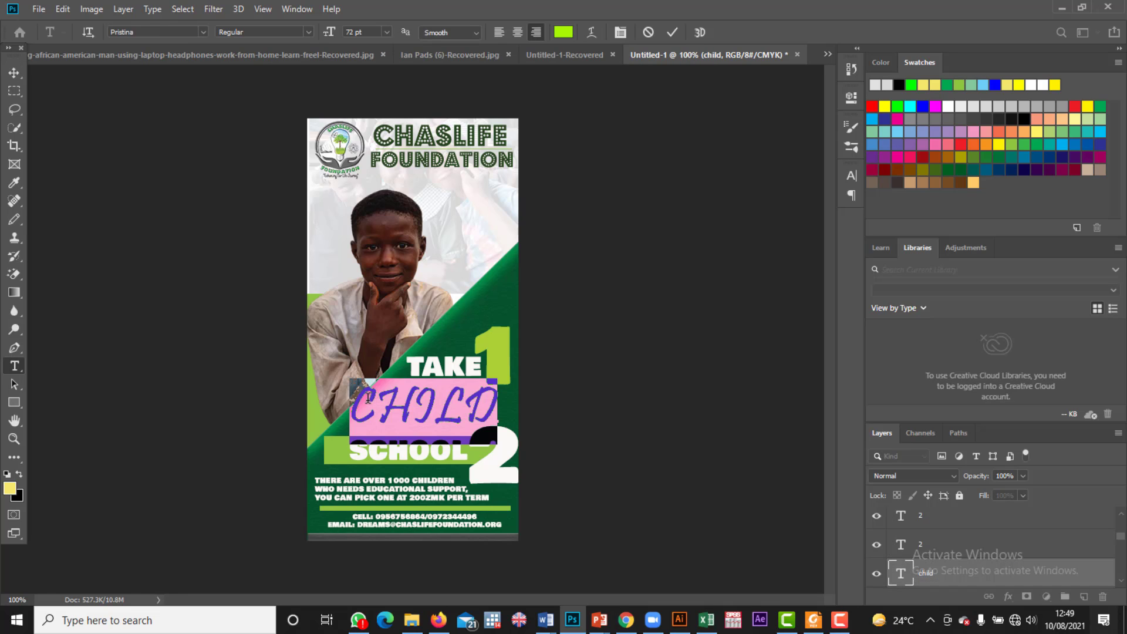
left_click(377, 401)
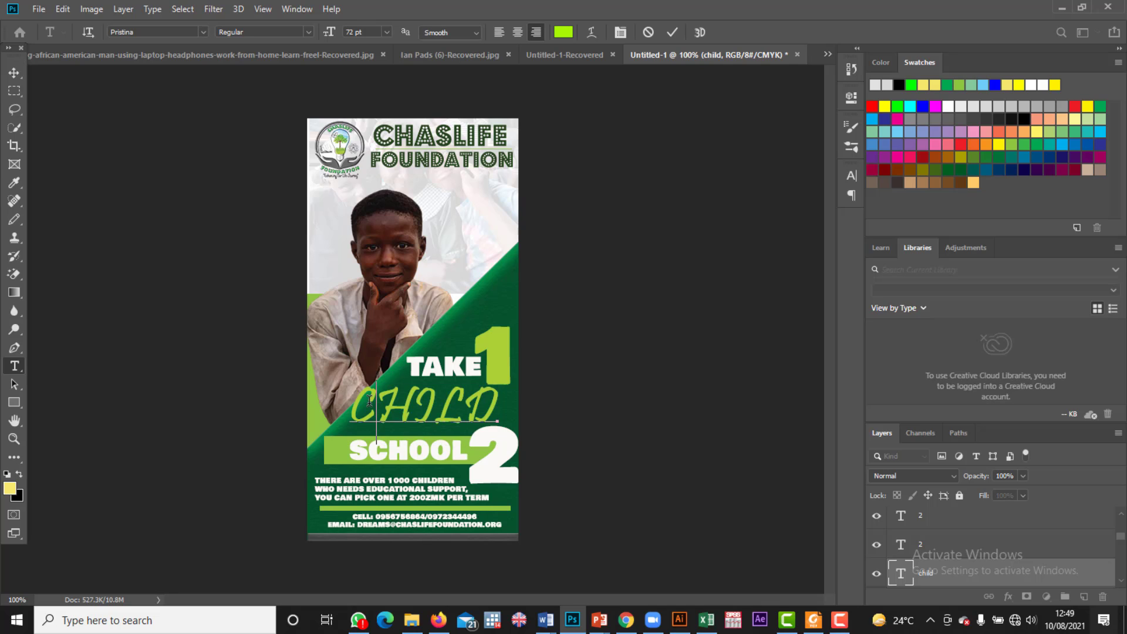
left_click_drag(366, 401, 360, 402)
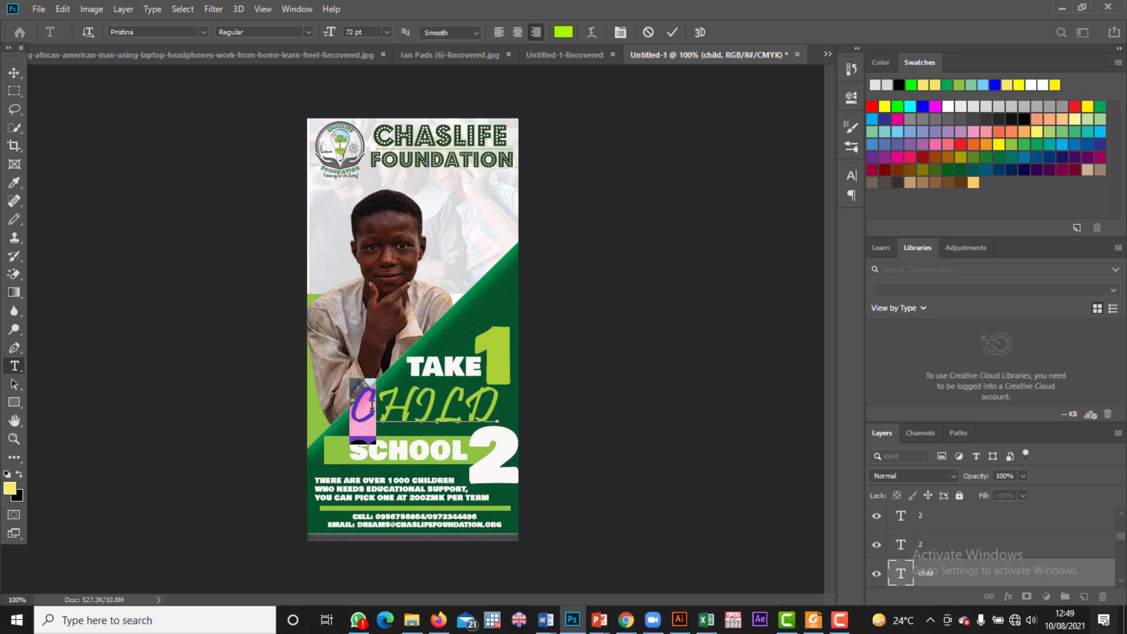
left_click(372, 405)
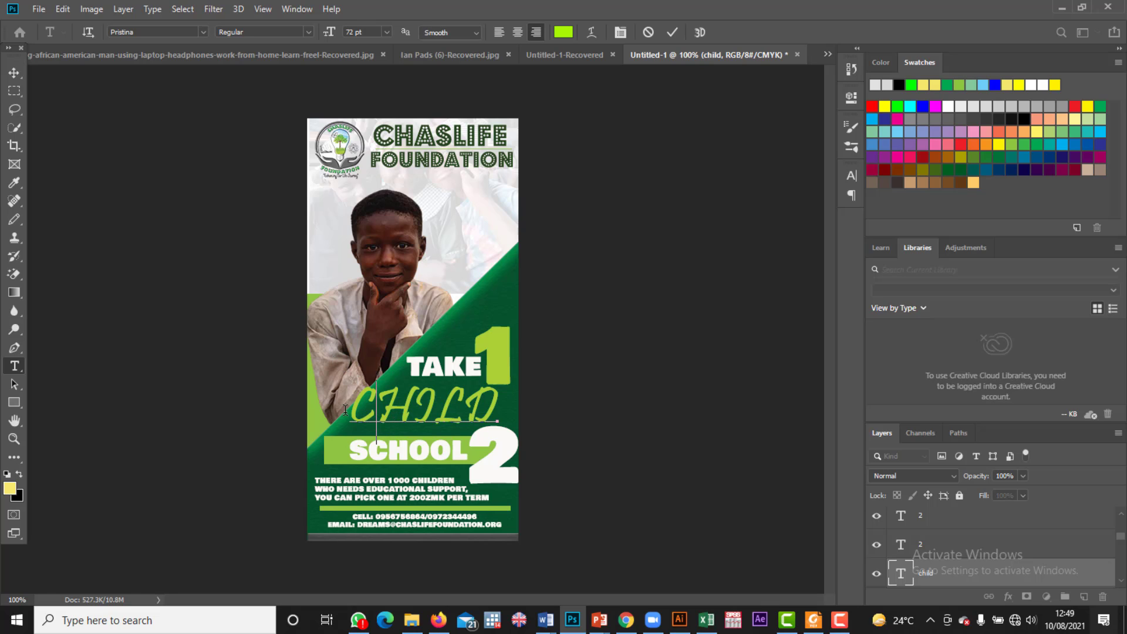
left_click(14, 73)
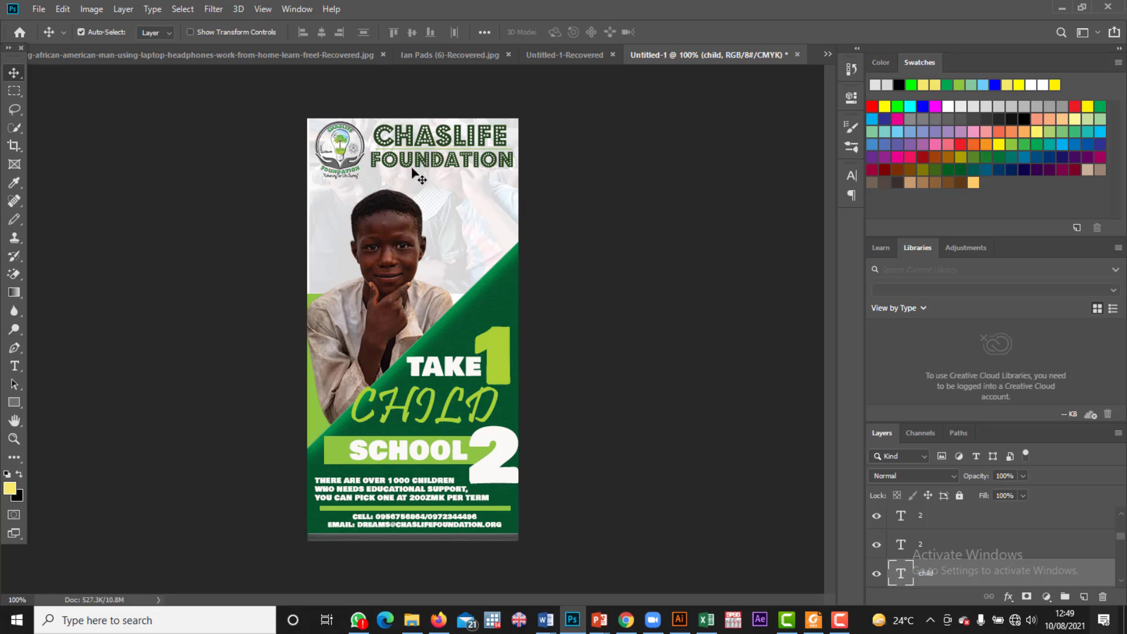
left_click(36, 10)
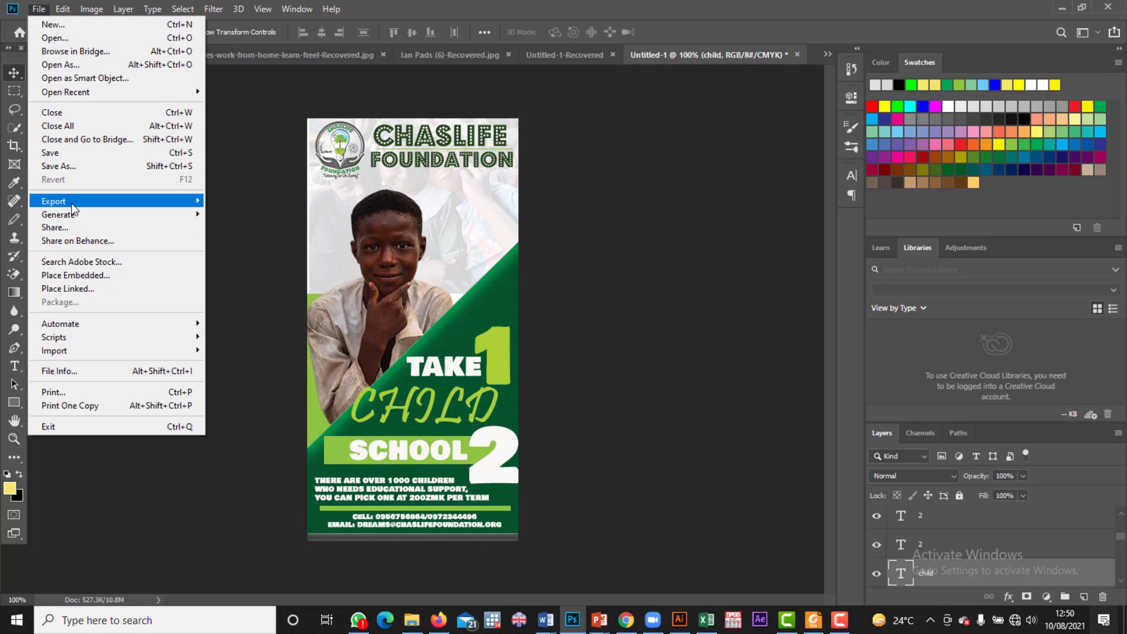
mouse_move(74, 203)
left_click(229, 214)
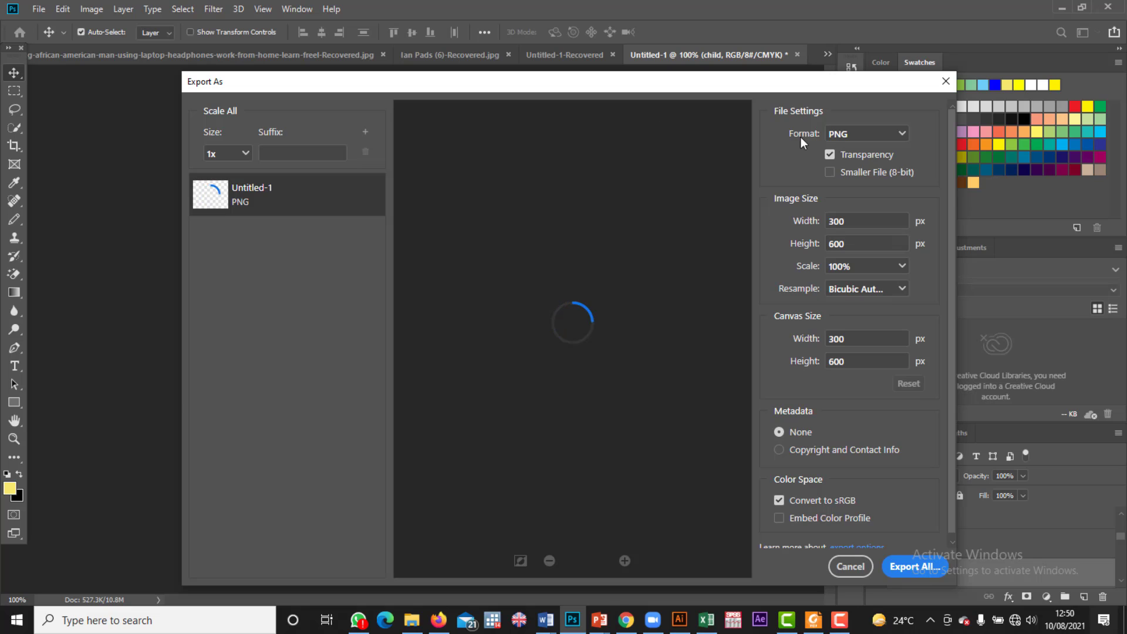
left_click(875, 136)
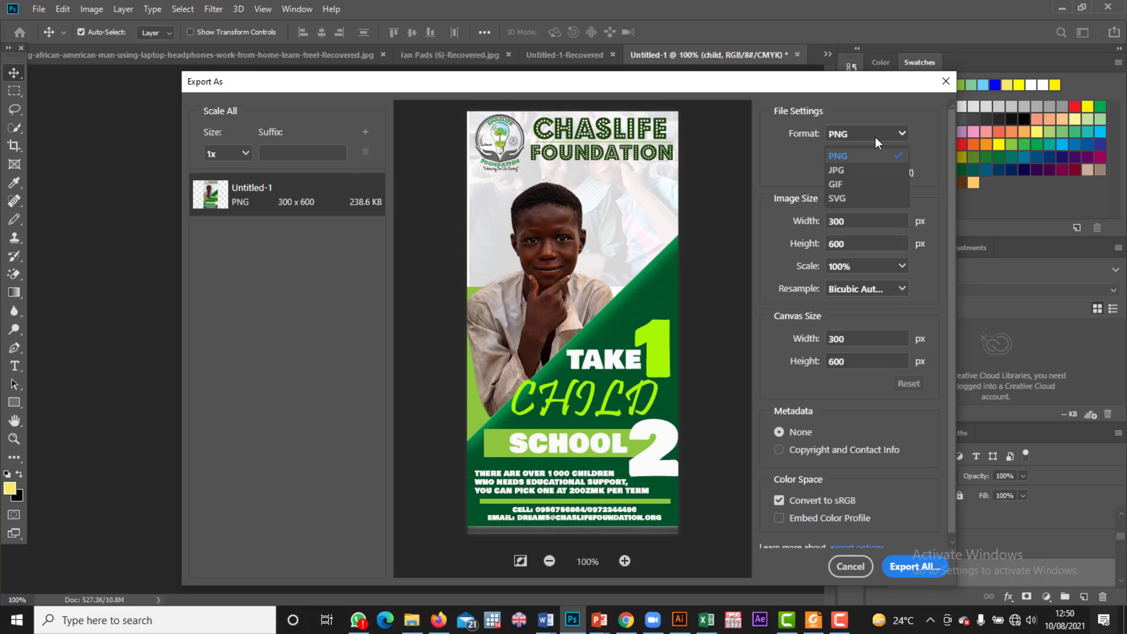
left_click(875, 136)
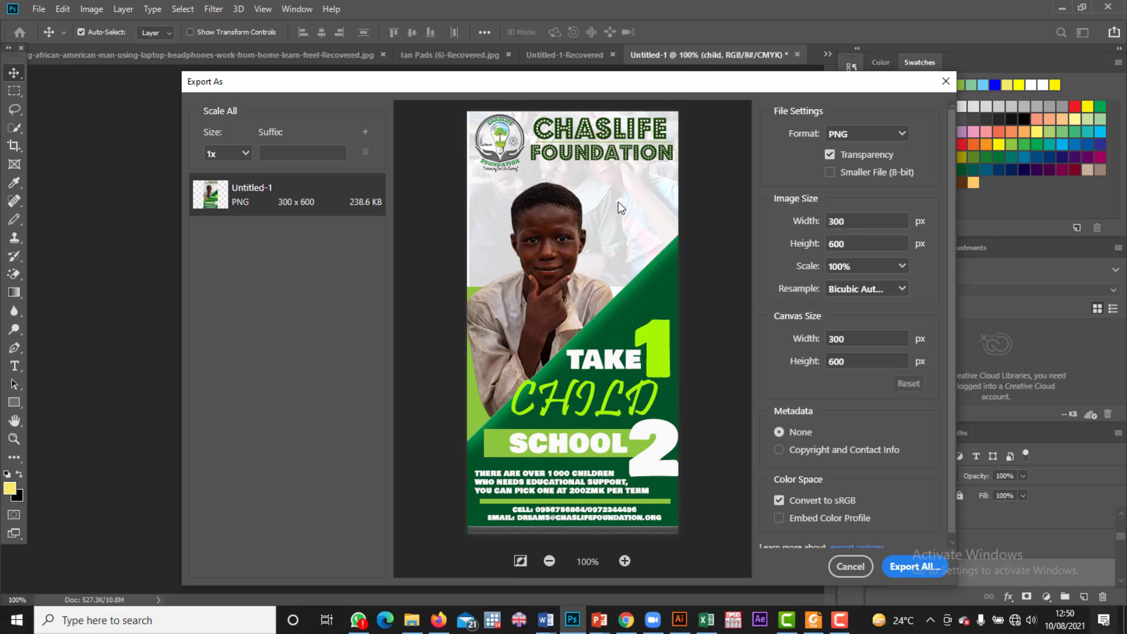
left_click(861, 565)
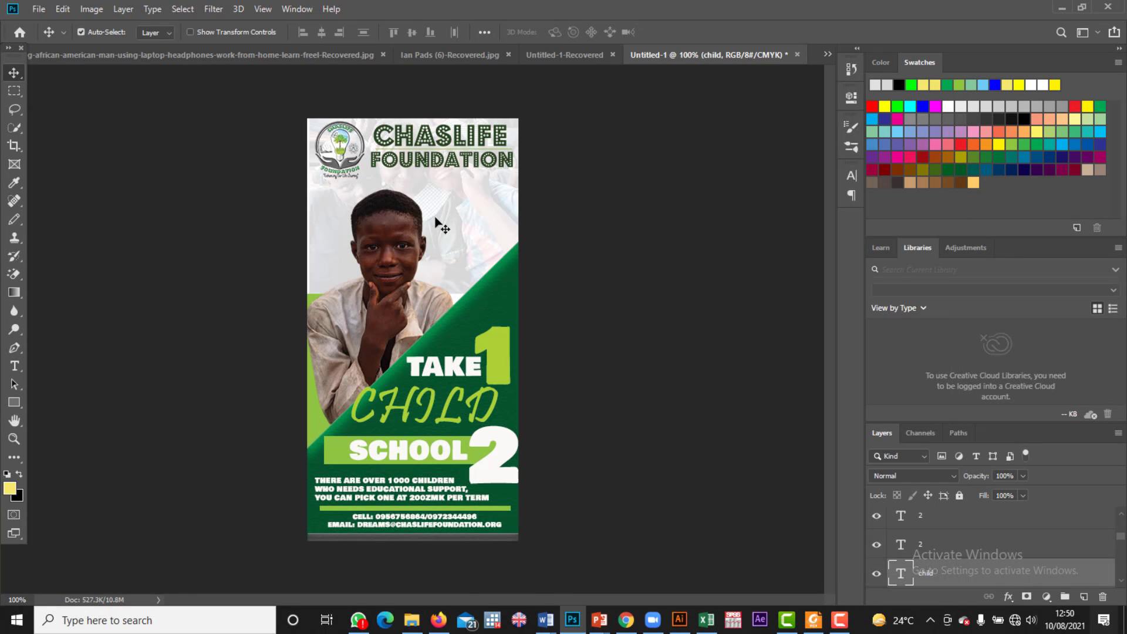
Step: Shift the IMG_20190128_120414 background photo slightly left and down and widen it a little
scroll(919, 574, "down", 5)
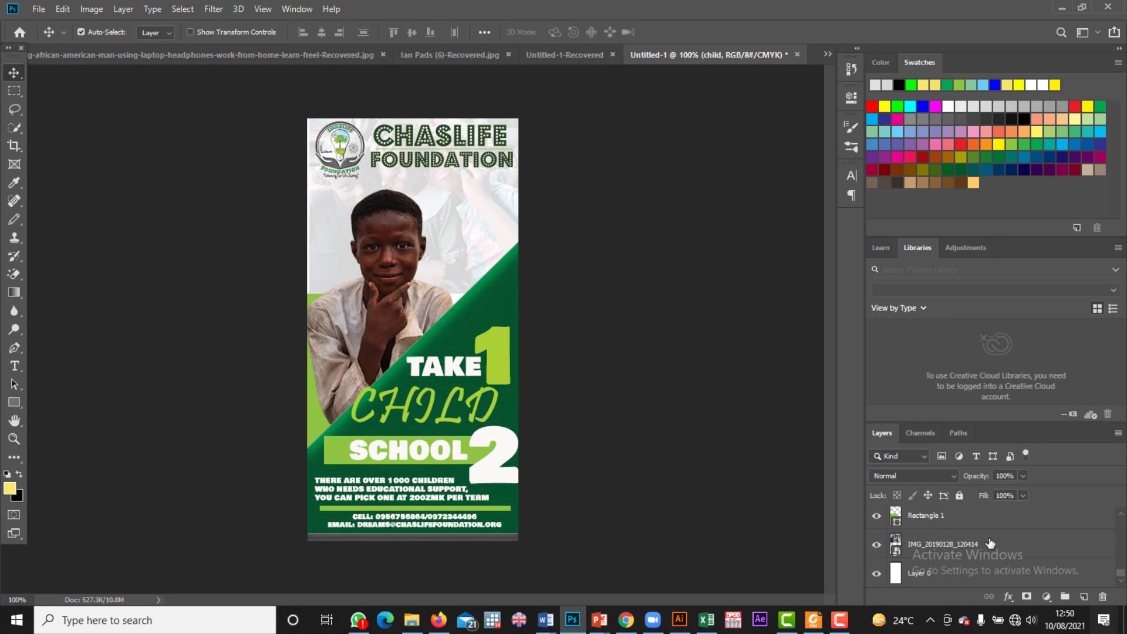
left_click(915, 549)
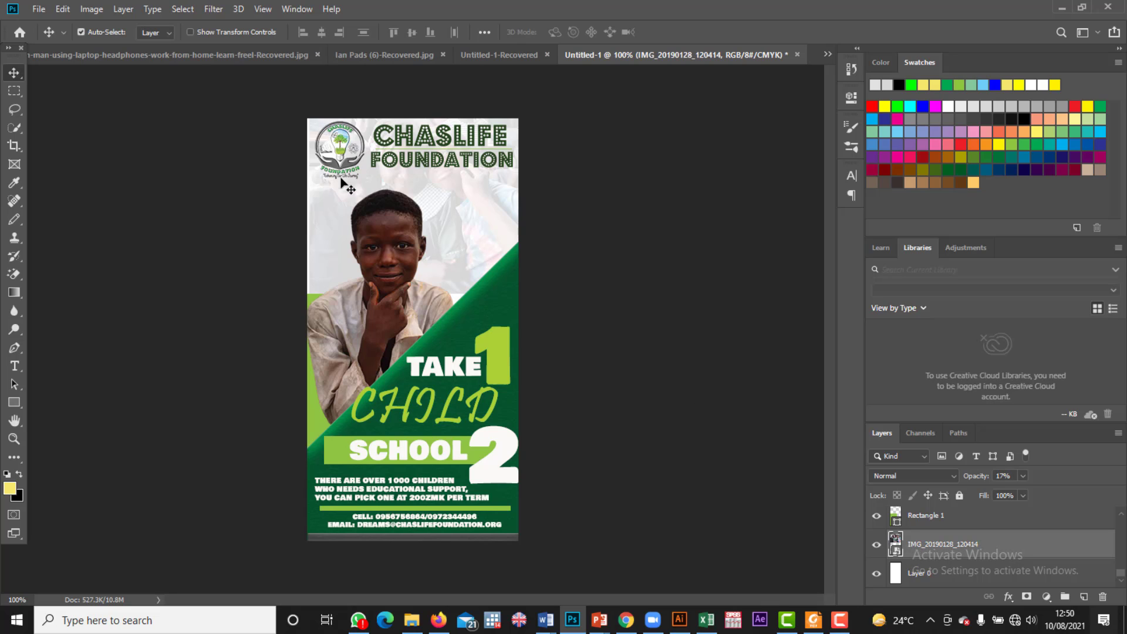
key("ctrl+t")
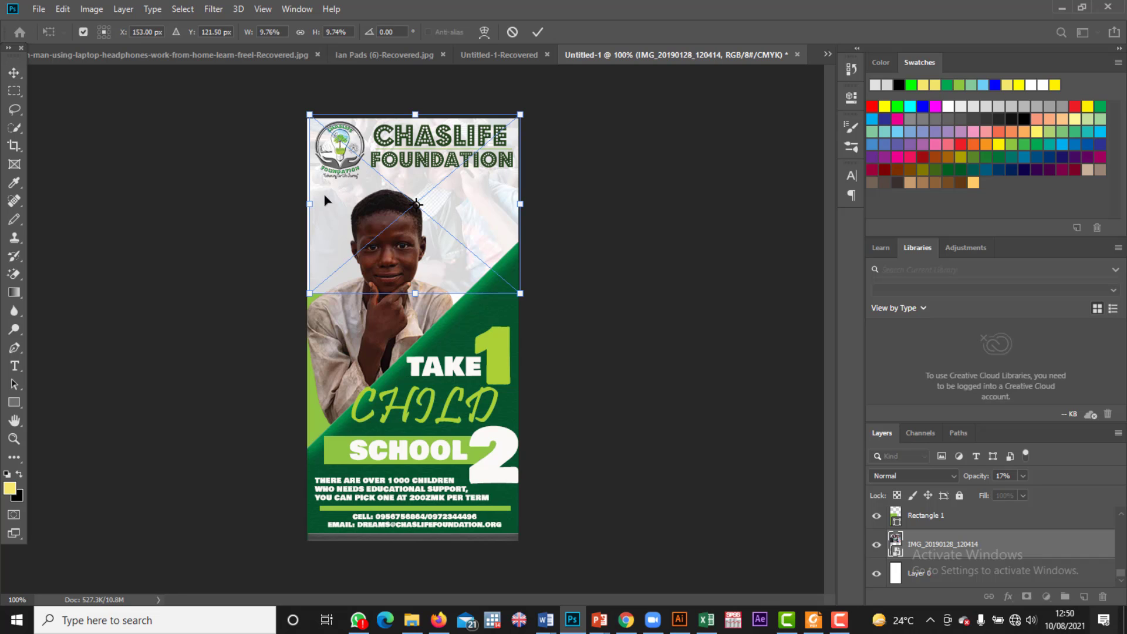
left_click_drag(344, 186, 341, 192)
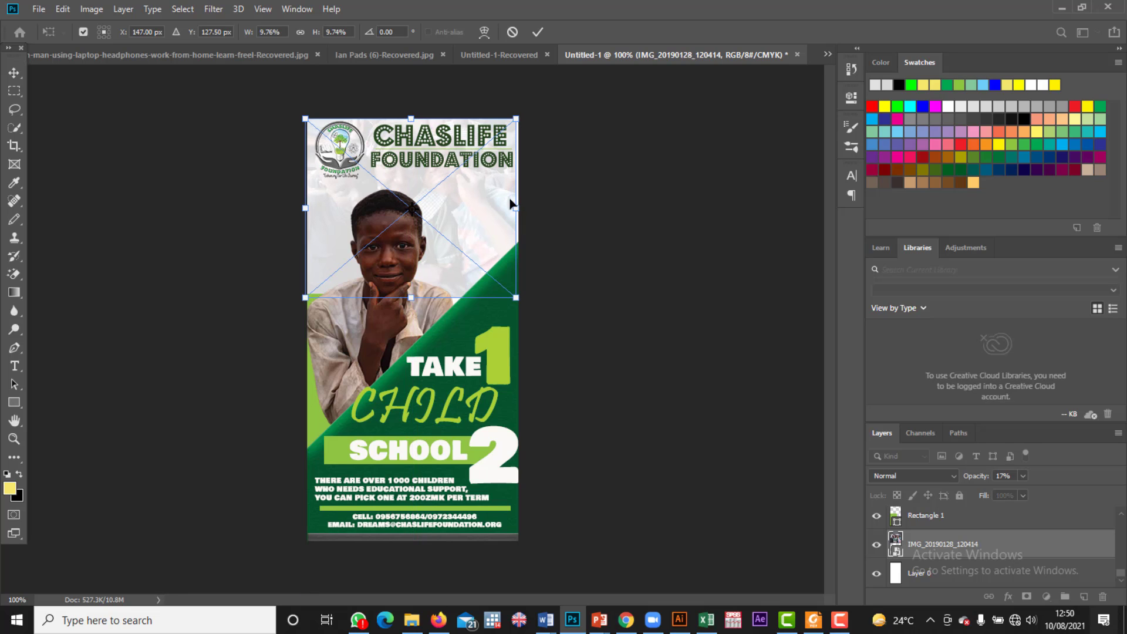
left_click_drag(516, 209, 522, 209)
left_click(13, 73)
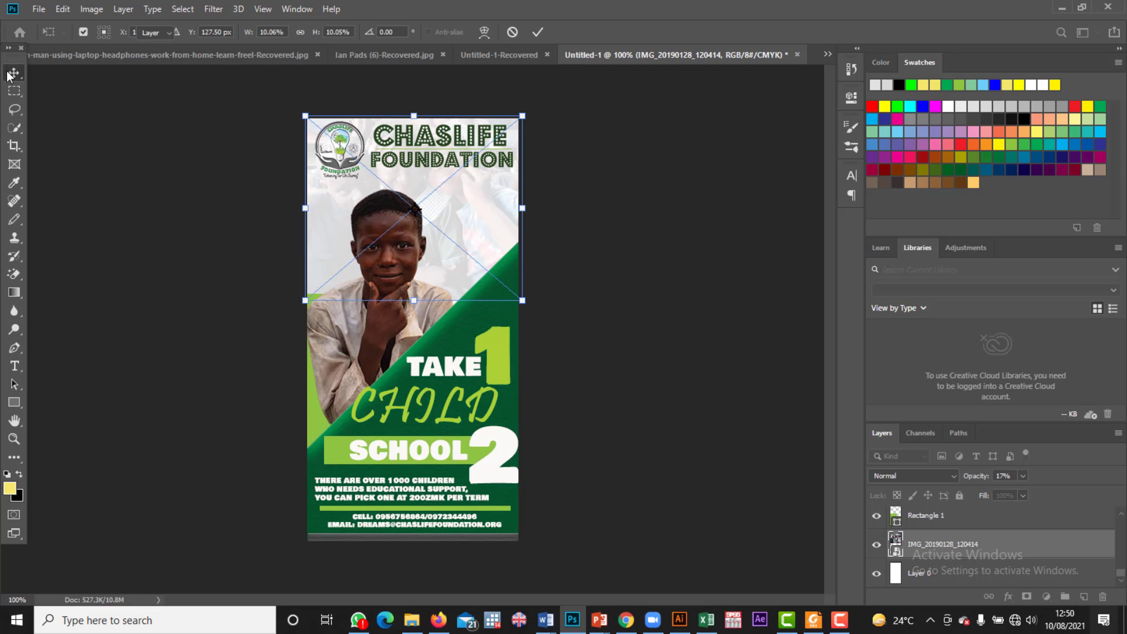
left_click(32, 7)
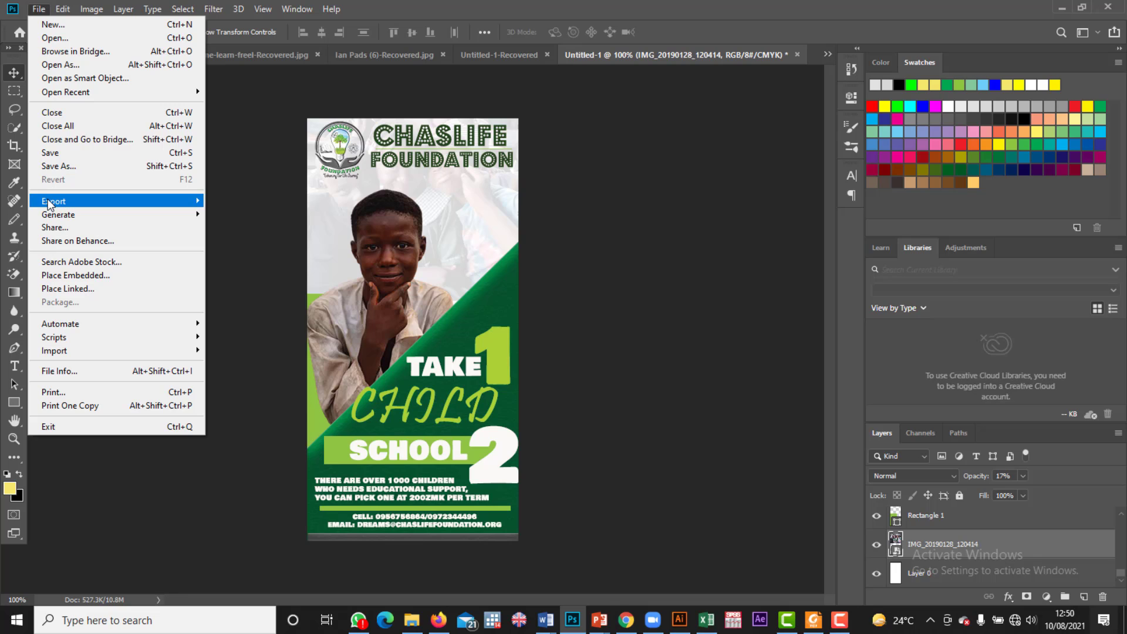
Step: Export the banner via Export As as a 300 × 600 px PNG
mouse_move(53, 202)
mouse_move(194, 214)
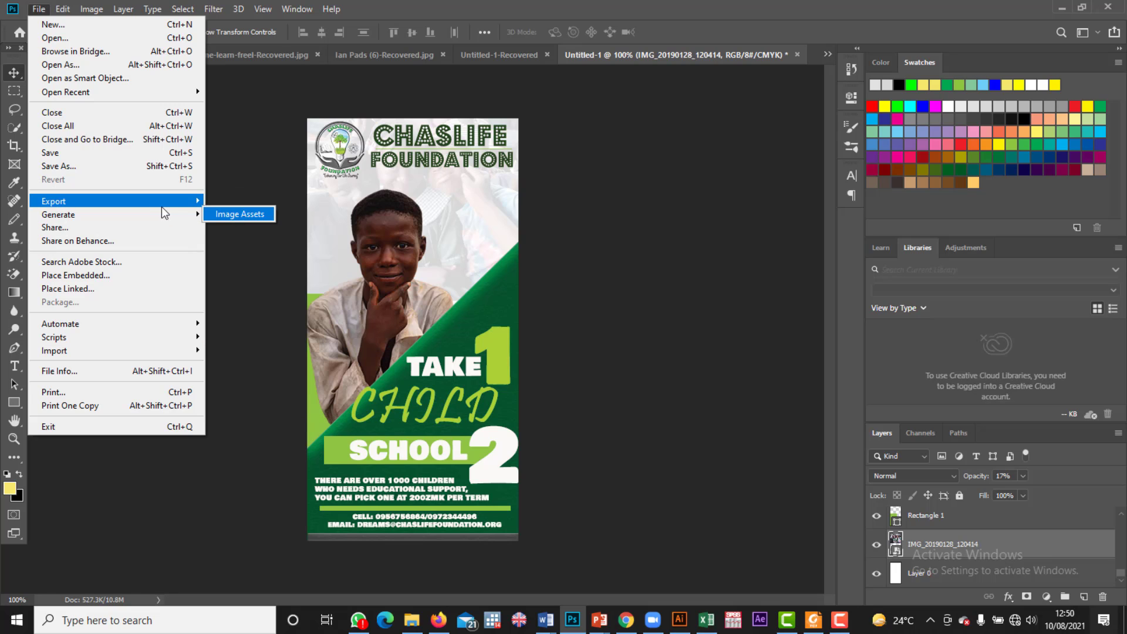
mouse_move(171, 199)
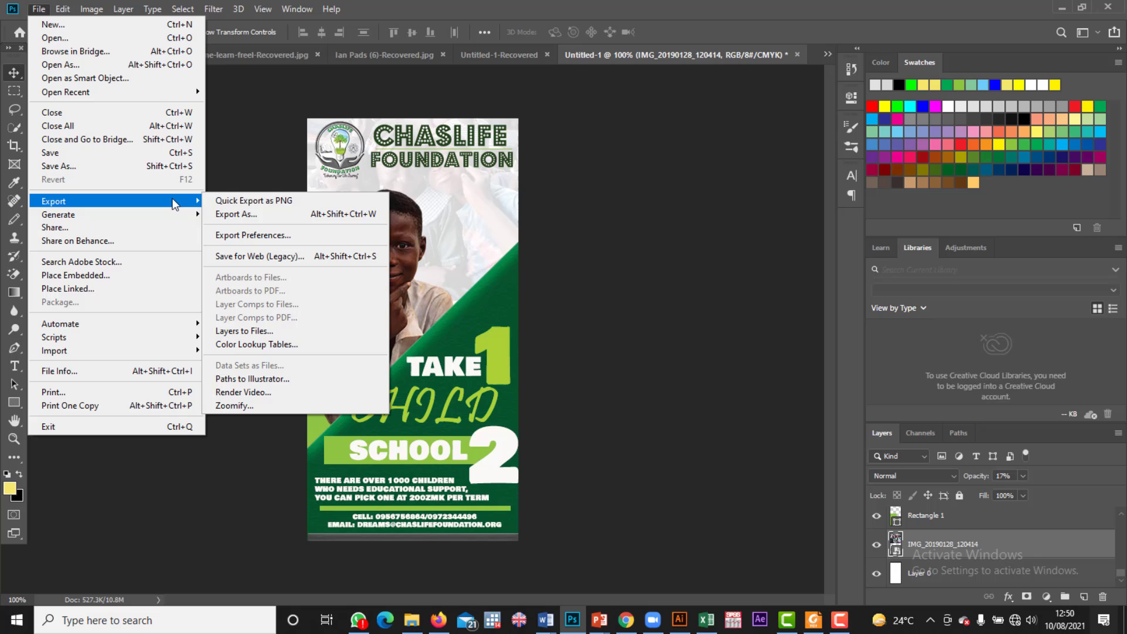
left_click(231, 210)
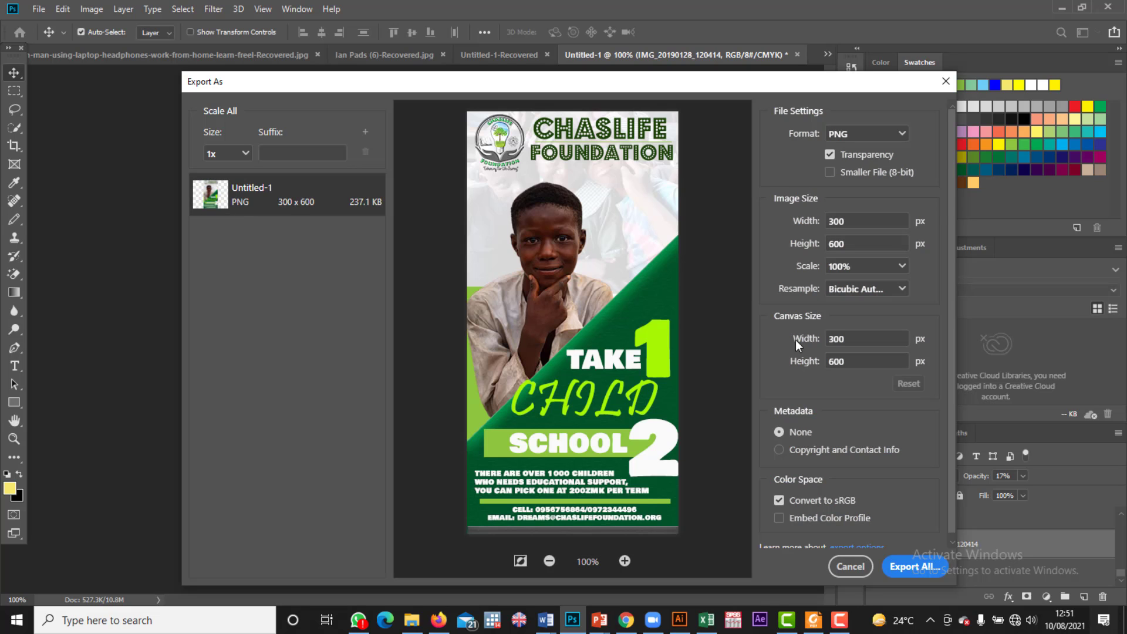
left_click(917, 577)
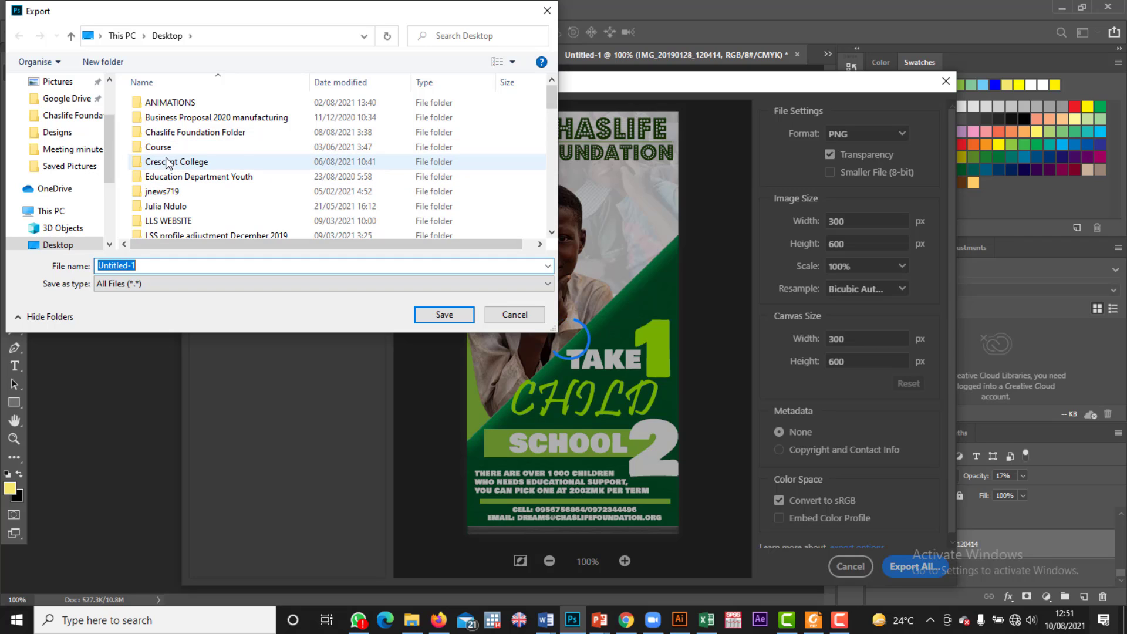
Step: Save the PNG as 'banner 1' in Chaslife Foundation Folder > Designs
double_click(177, 133)
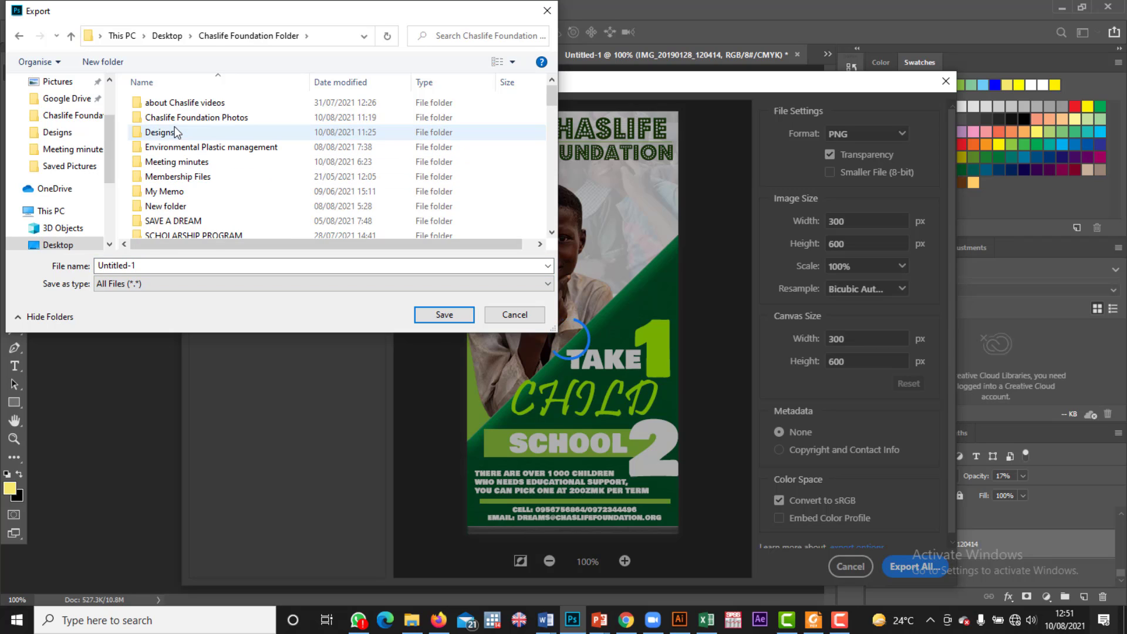
double_click(169, 136)
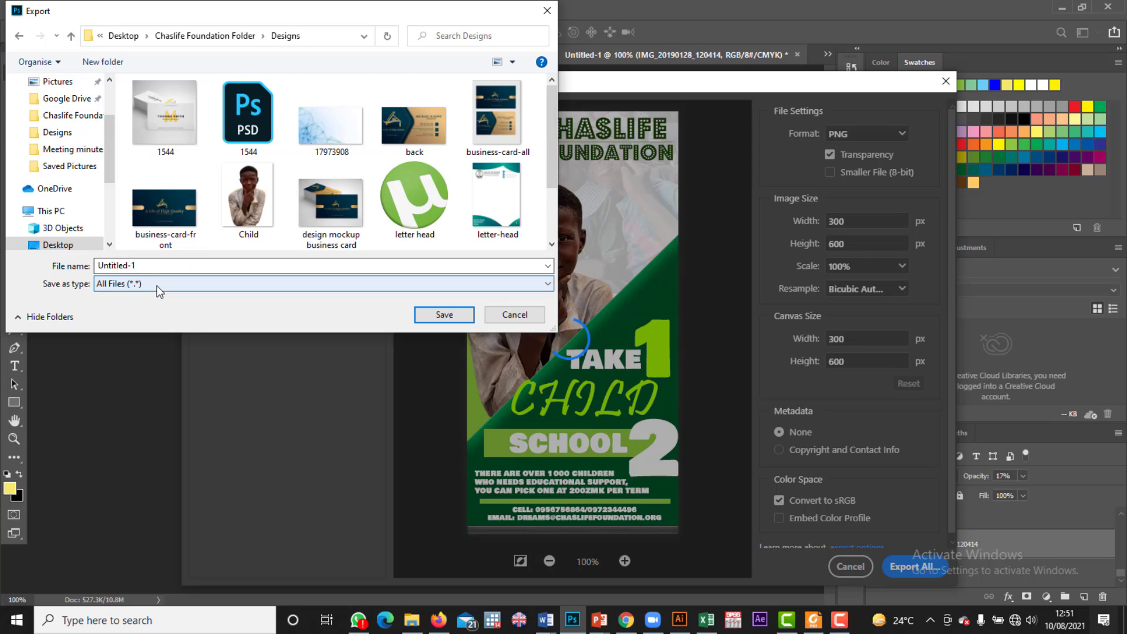
double_click(144, 267)
type("ba")
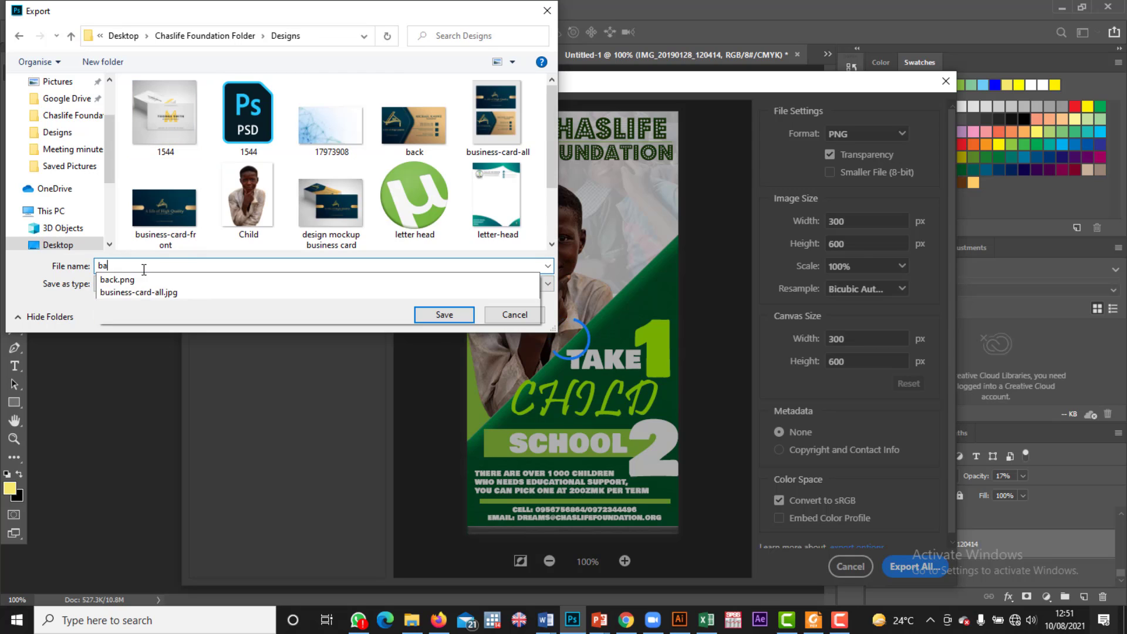
type("nner 1")
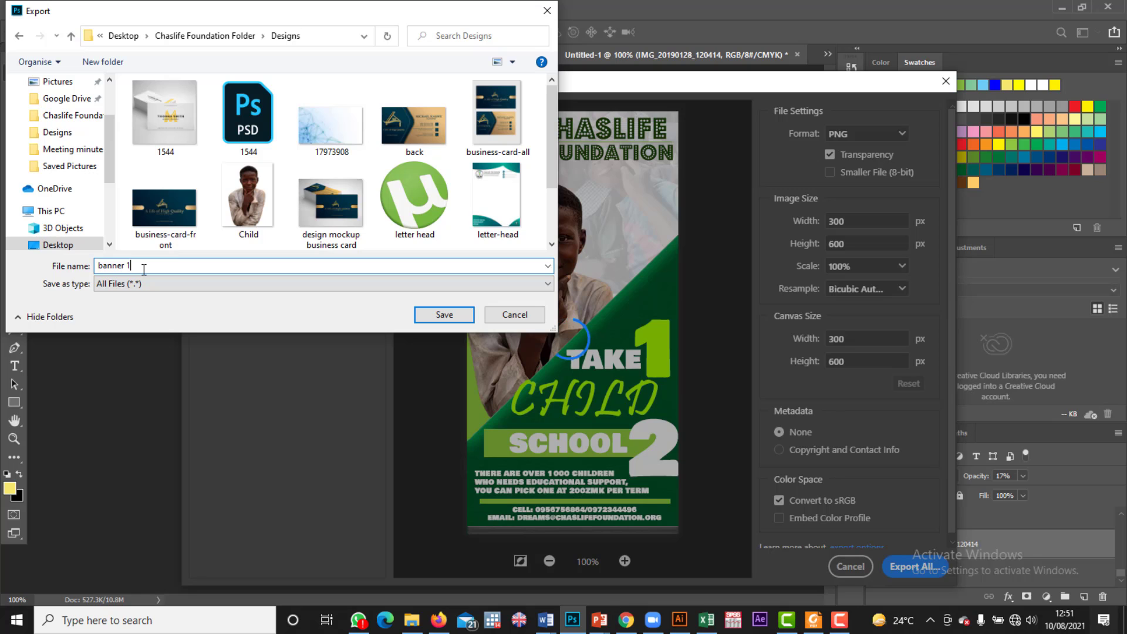
left_click(429, 315)
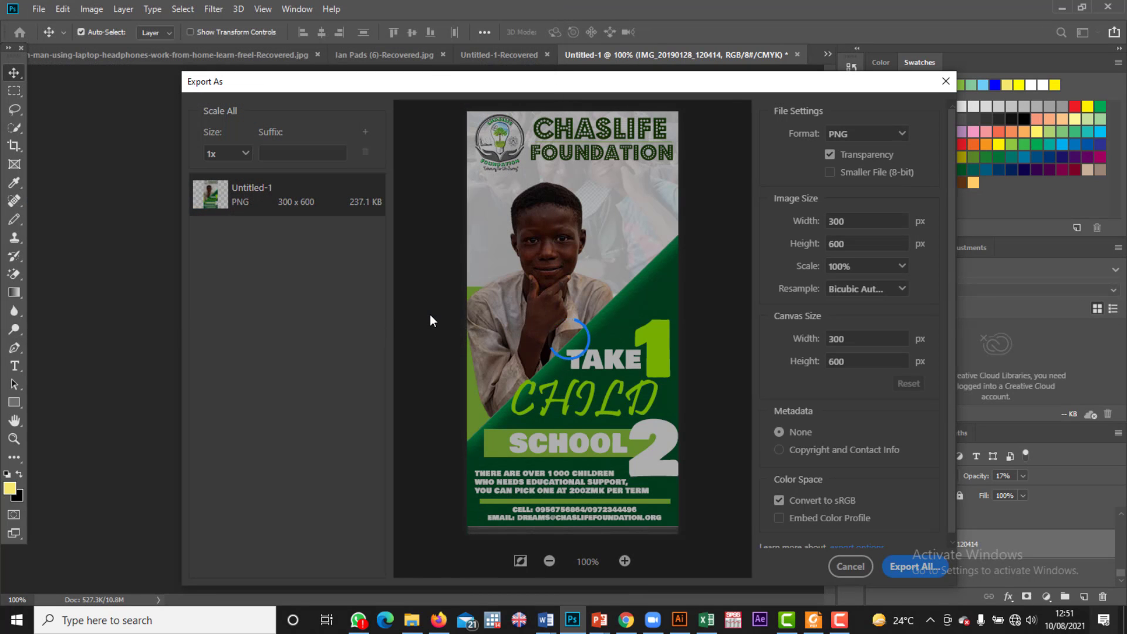
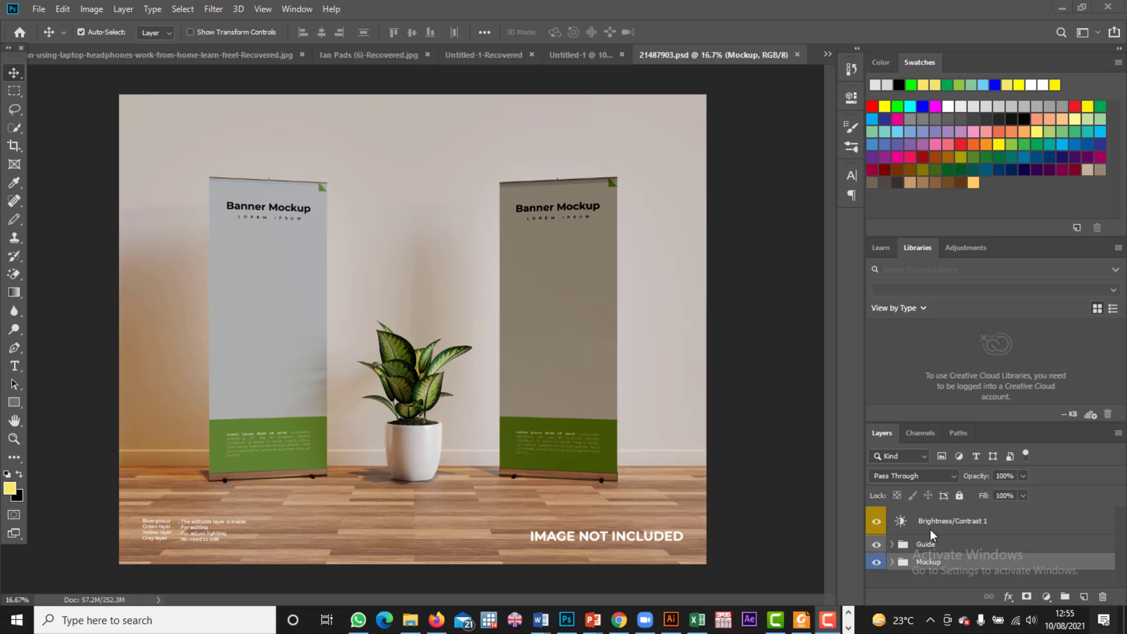
Step: Expand the Mockup group, then the Left banner group, to reveal its Banner design layer
left_click(891, 563)
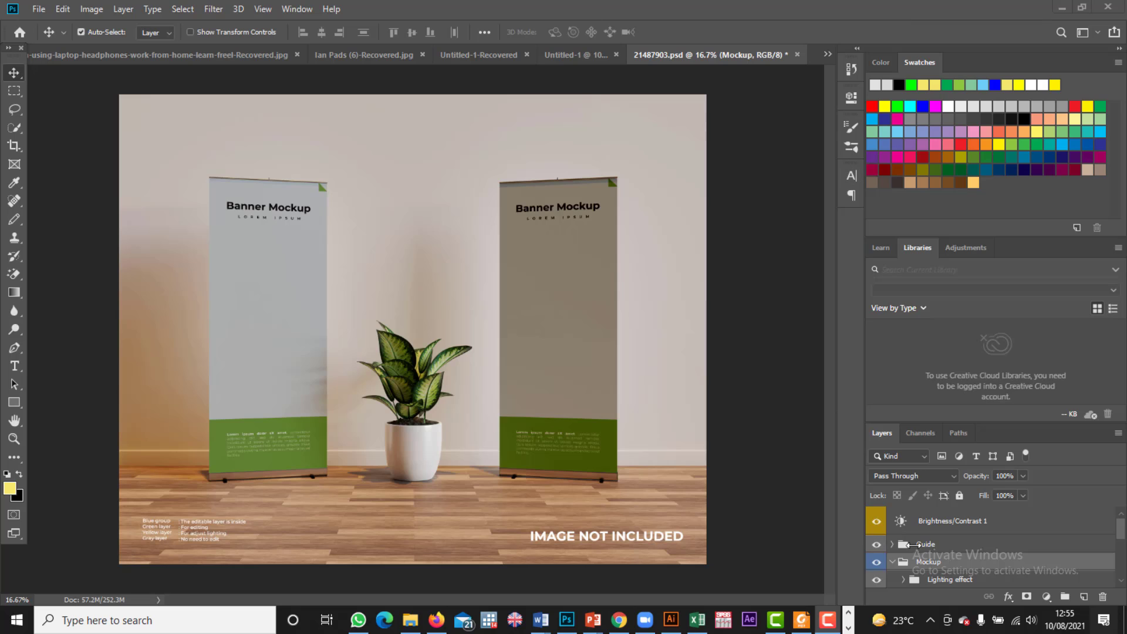
scroll(938, 555, "down", 2)
scroll(939, 555, "down", 1)
scroll(963, 563, "down", 2)
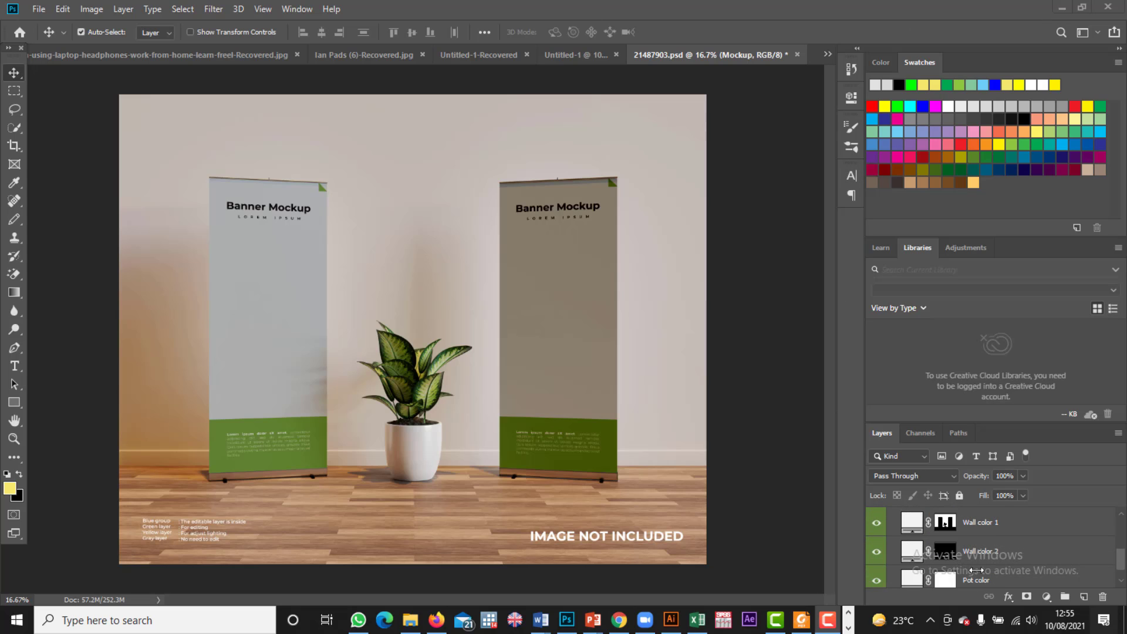
scroll(963, 558, "up", 3)
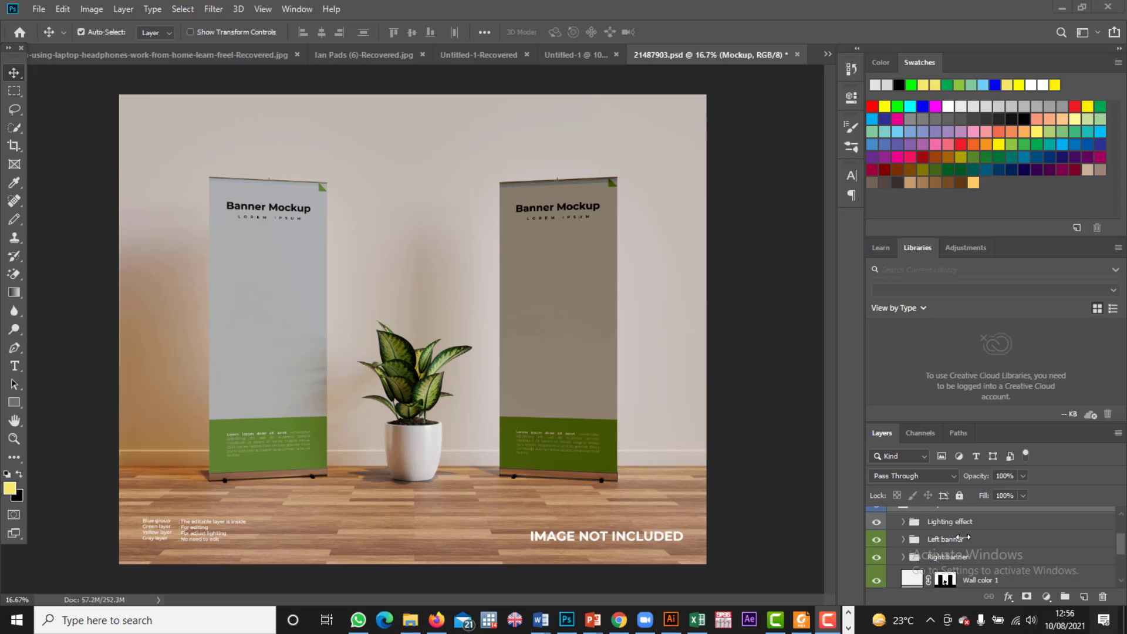
scroll(963, 529, "down", 3)
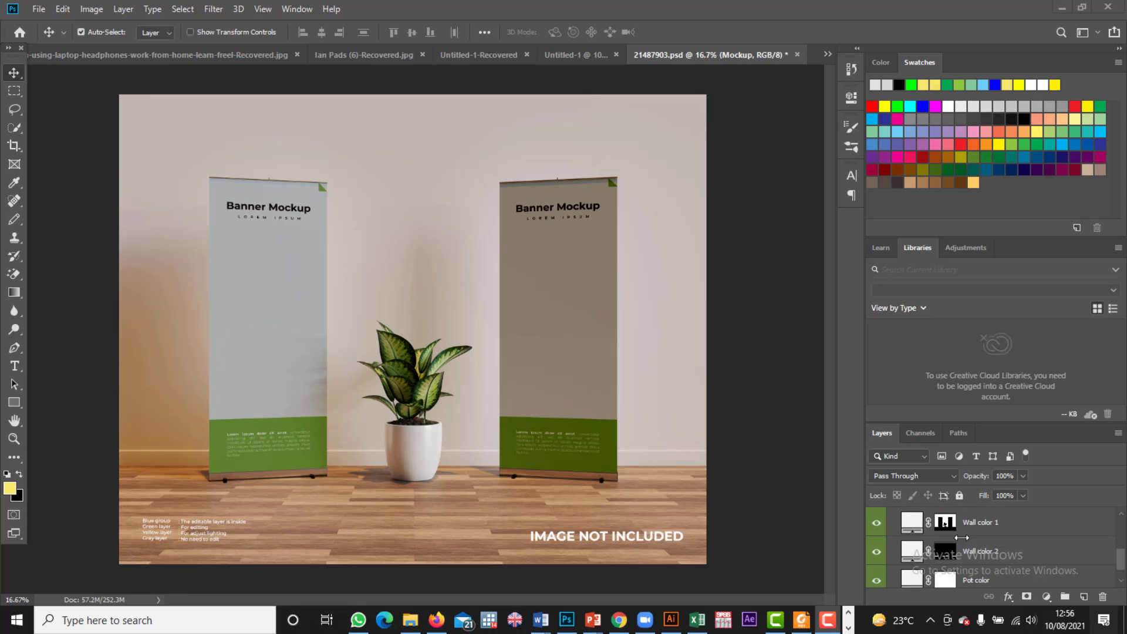
scroll(951, 547, "down", 1)
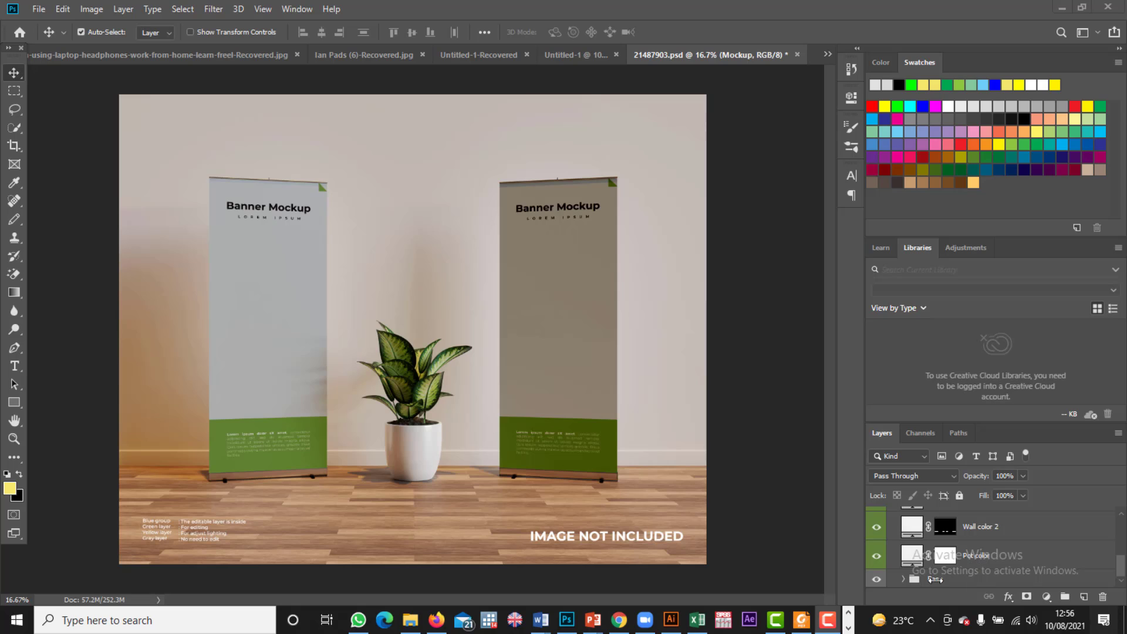
scroll(1001, 557, "up", 4)
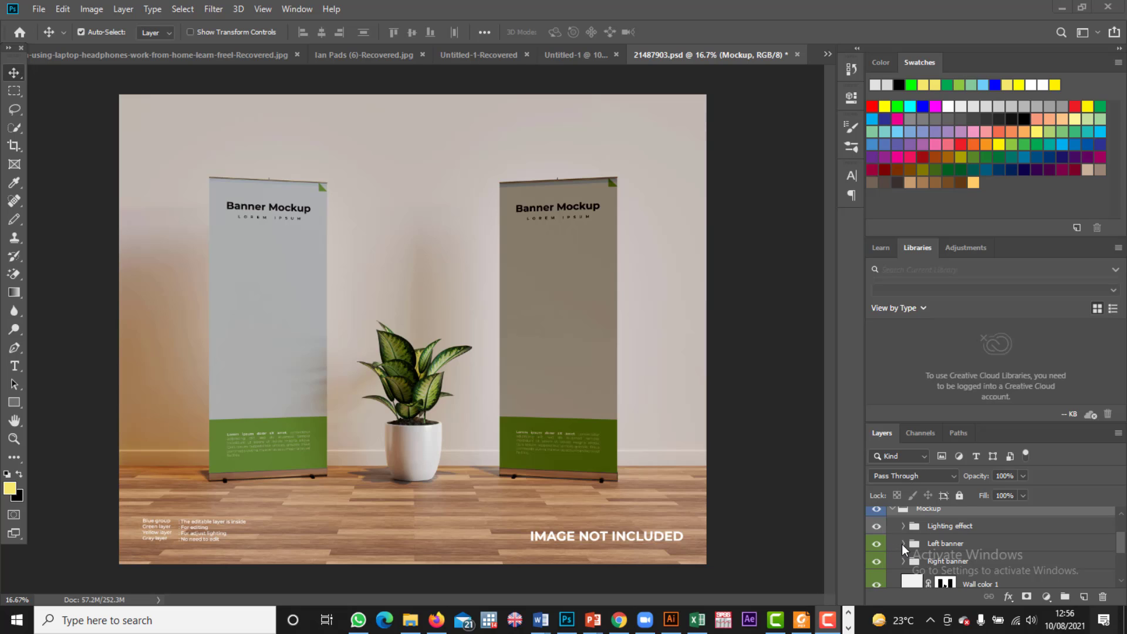
left_click(903, 545)
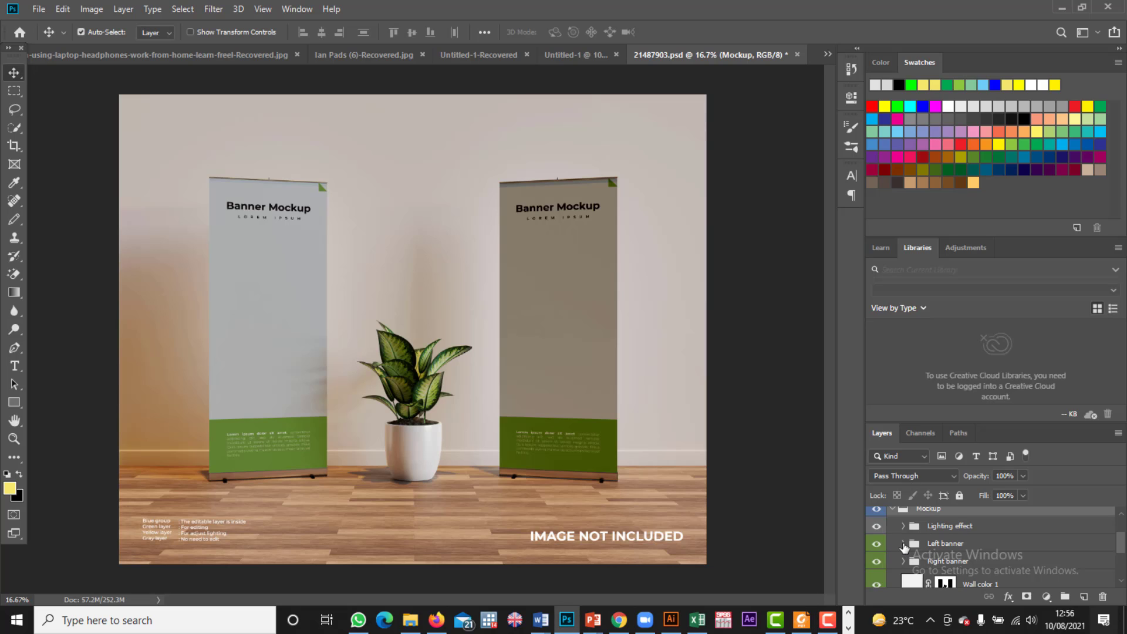
left_click(904, 545)
scroll(939, 557, "down", 1)
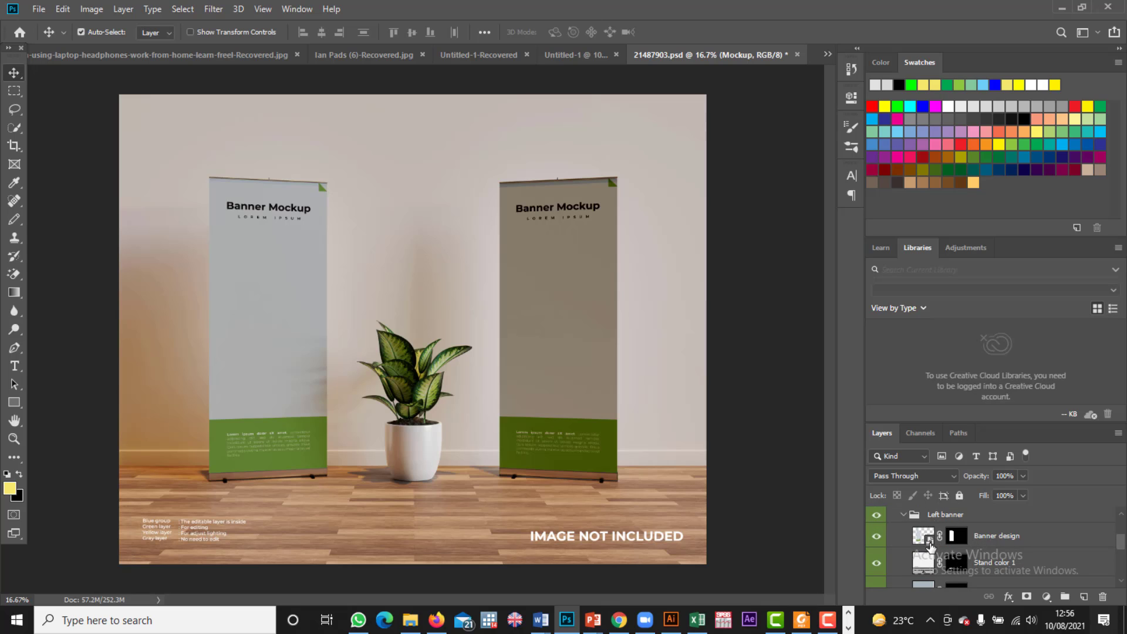
Step: Open the left Banner design smart object and embed 'banner 1' from Chaslife Foundation Folder > Designs
double_click(930, 542)
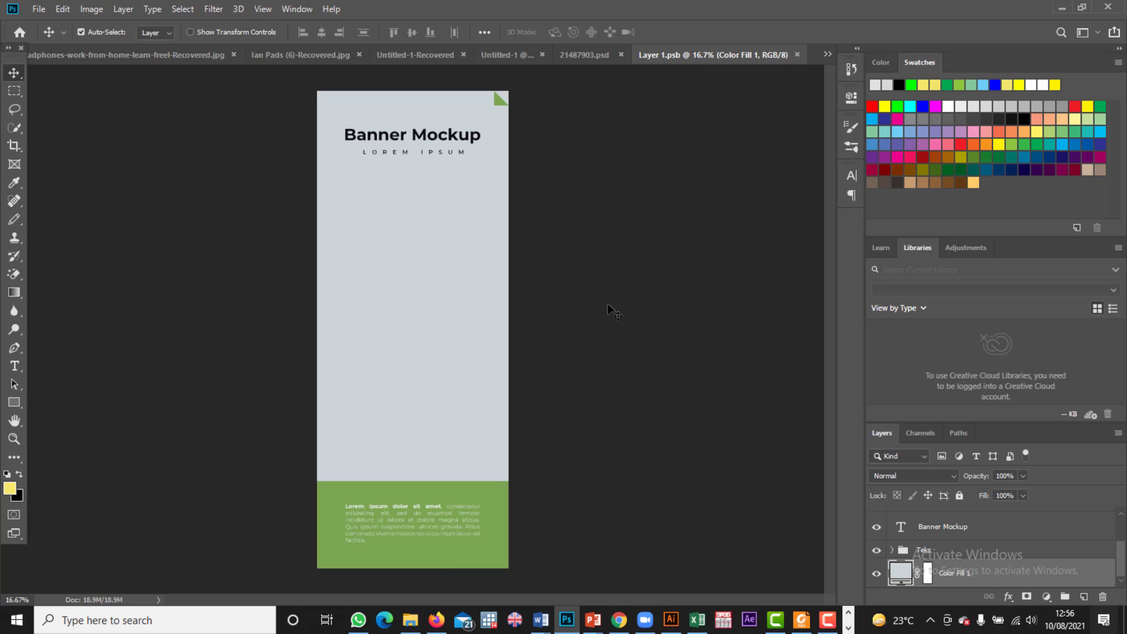
left_click(36, 9)
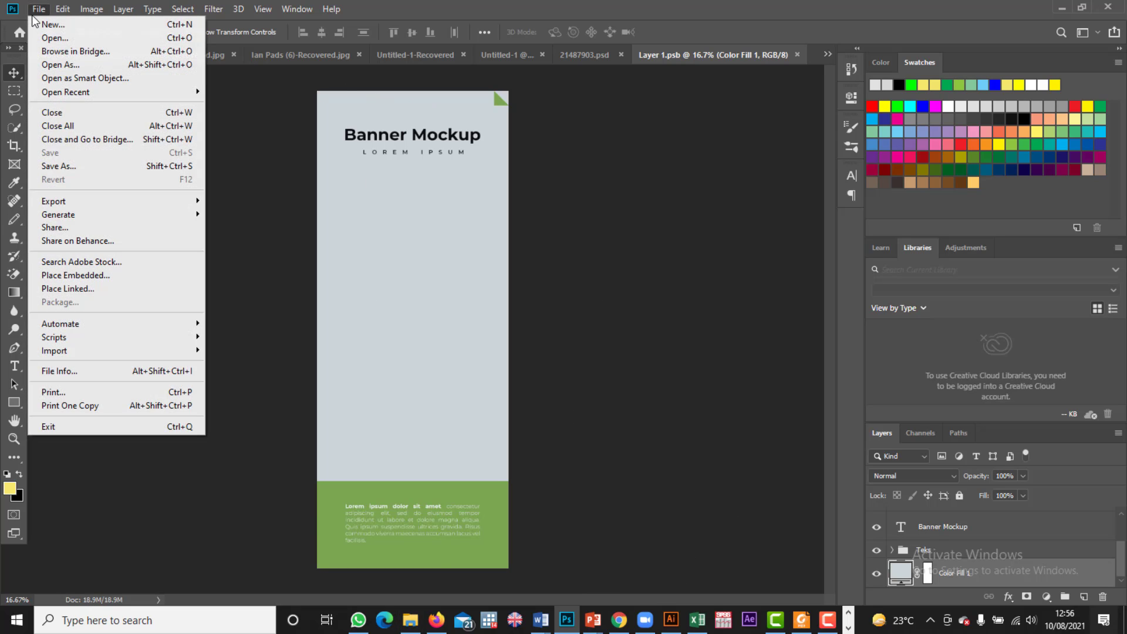
left_click(65, 273)
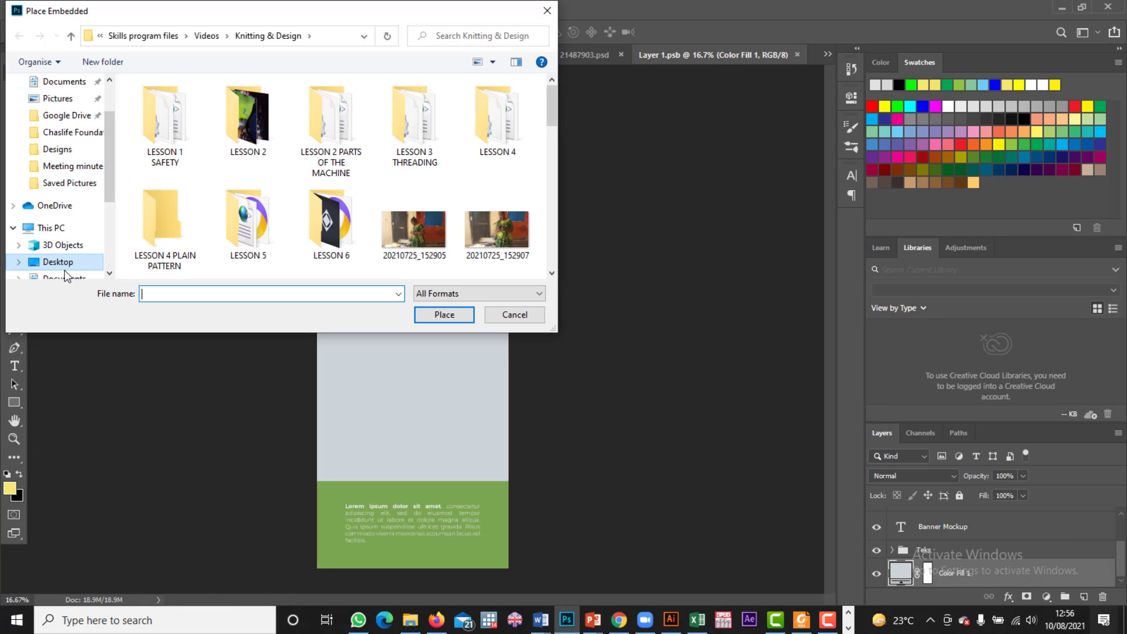
left_click(64, 132)
left_click(57, 149)
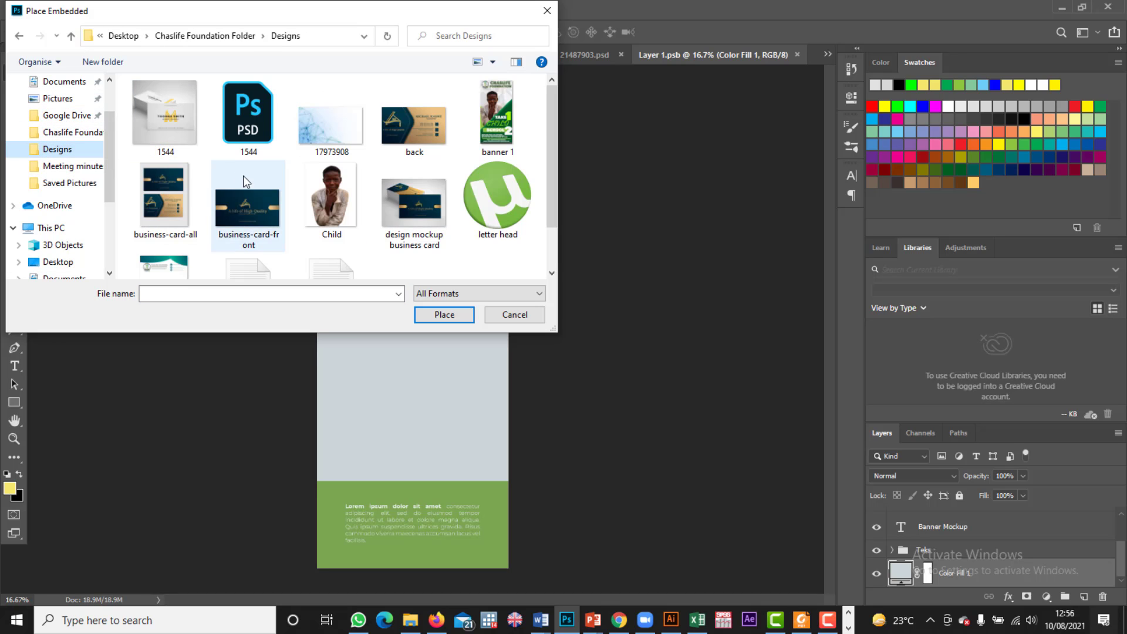
left_click(520, 126)
double_click(520, 125)
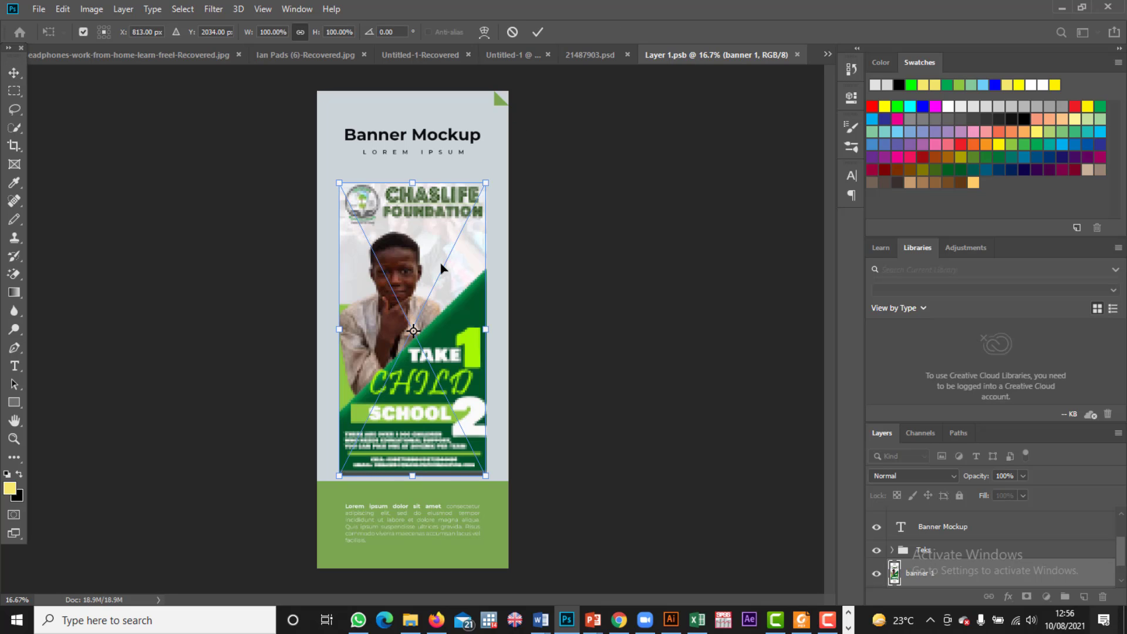
Step: Enlarge the placed banner 1 artwork and stretch it down to the banner's bottom
left_click_drag(486, 182, 498, 139)
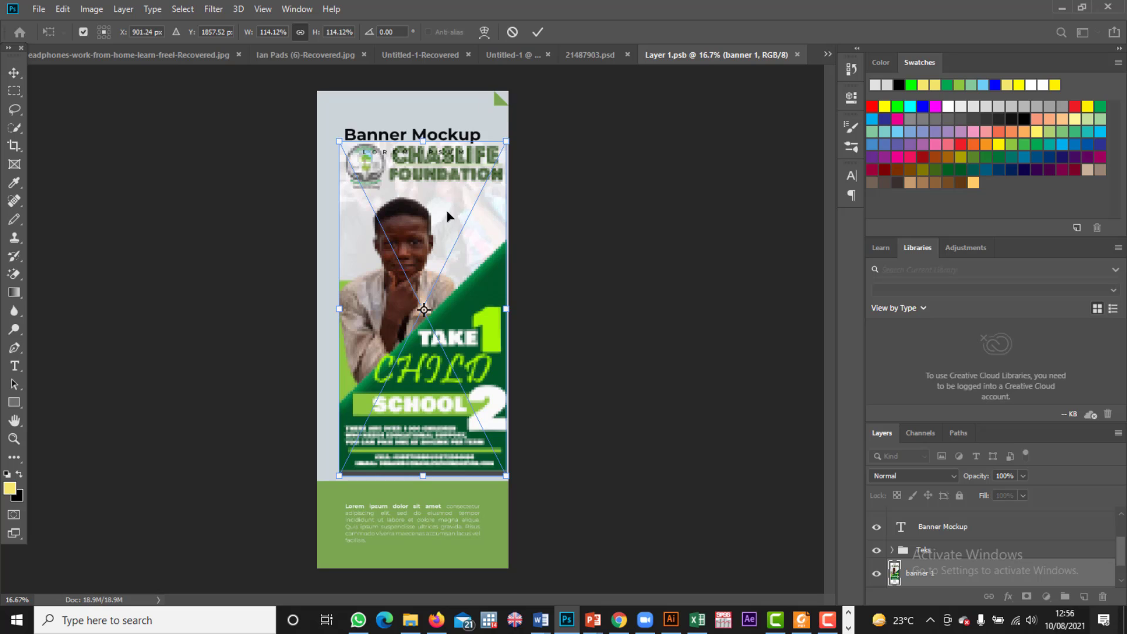
left_click_drag(447, 215, 439, 178)
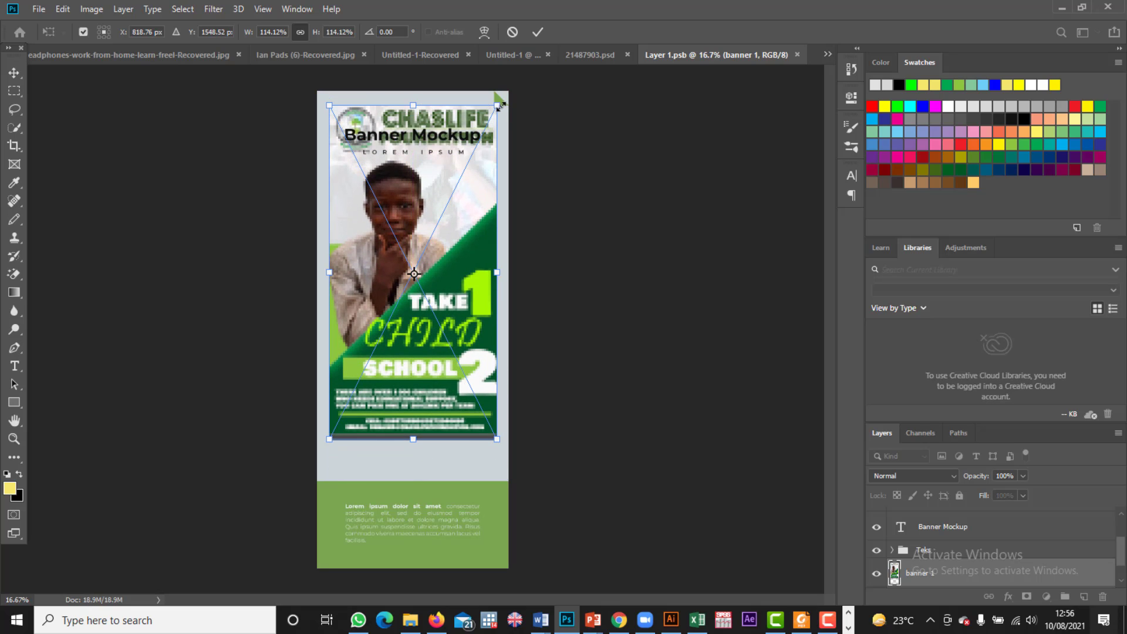
left_click_drag(500, 107, 508, 92)
left_click_drag(330, 264, 336, 264)
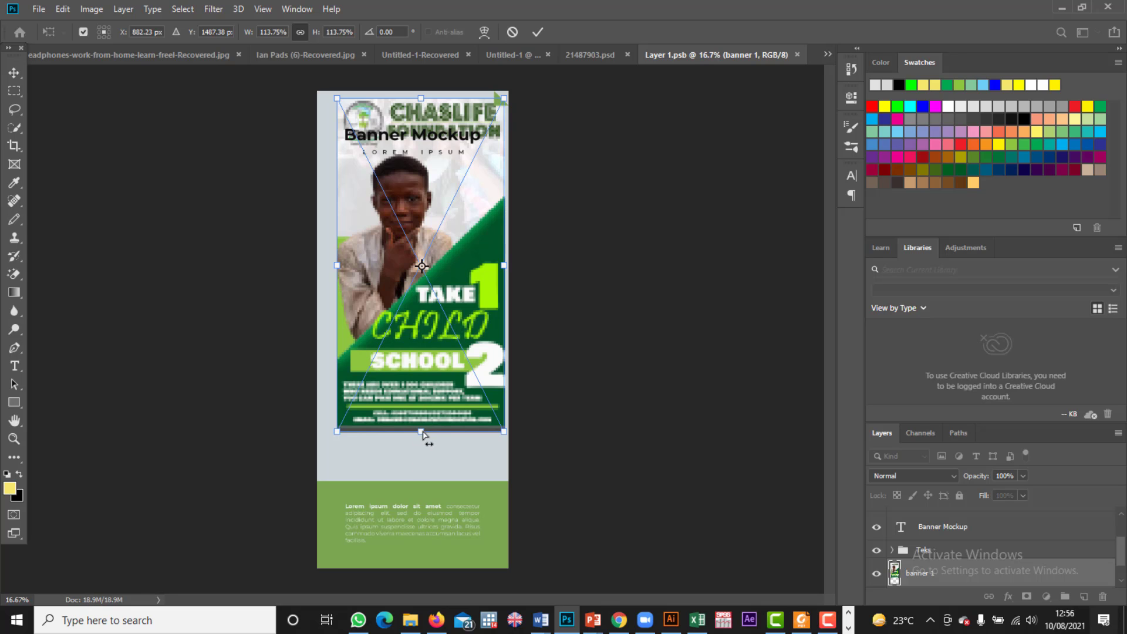
left_click_drag(423, 434, 422, 564)
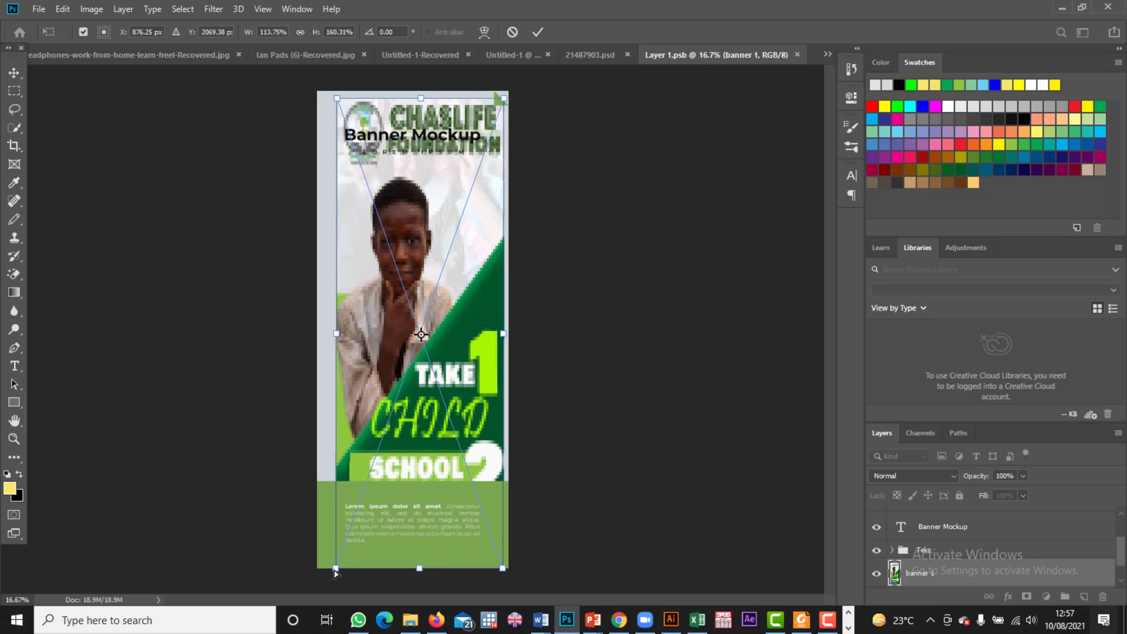
Step: Fit banner 1's corners and sides to the banner edges, reaching 132.42% × 163.89%
left_click_drag(335, 571, 327, 571)
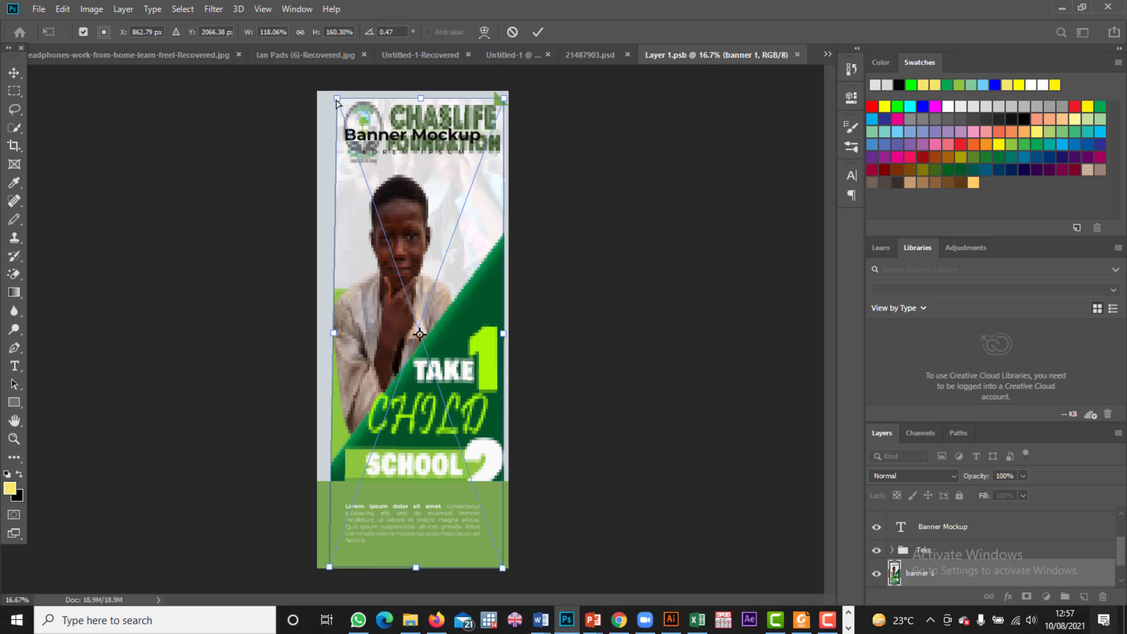
left_click_drag(336, 99, 316, 94)
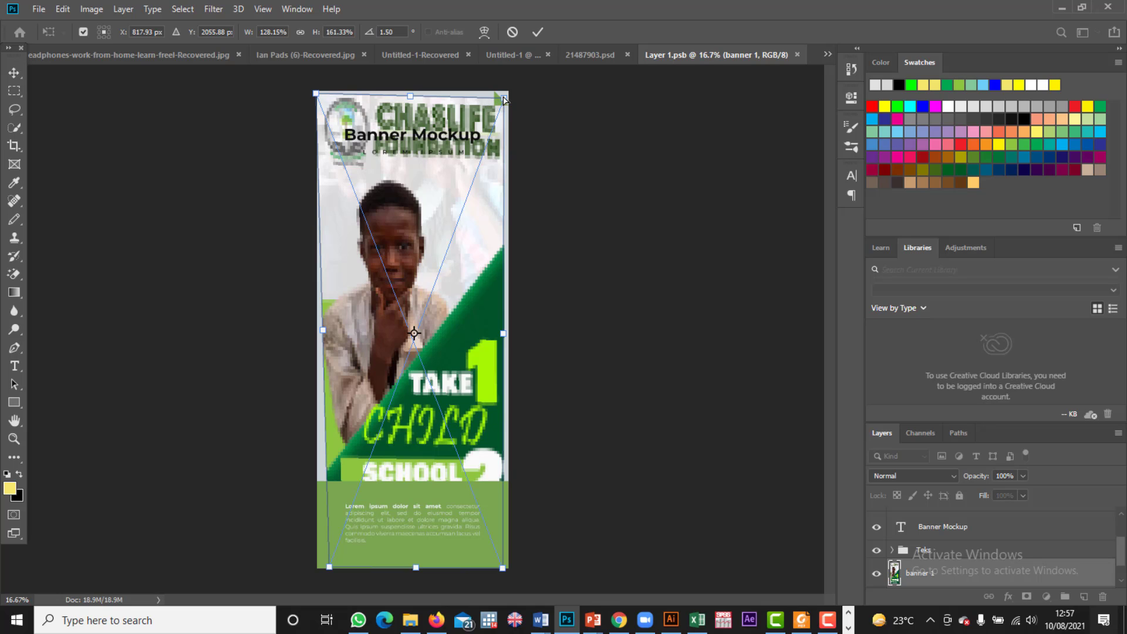
left_click_drag(503, 100, 510, 94)
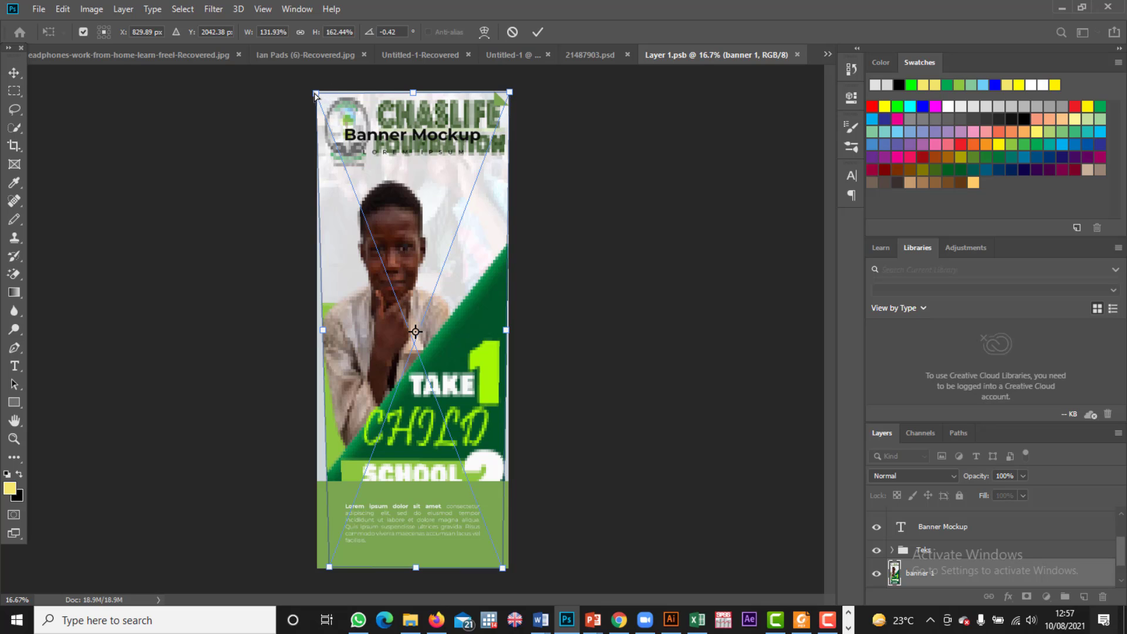
left_click_drag(316, 96, 311, 94)
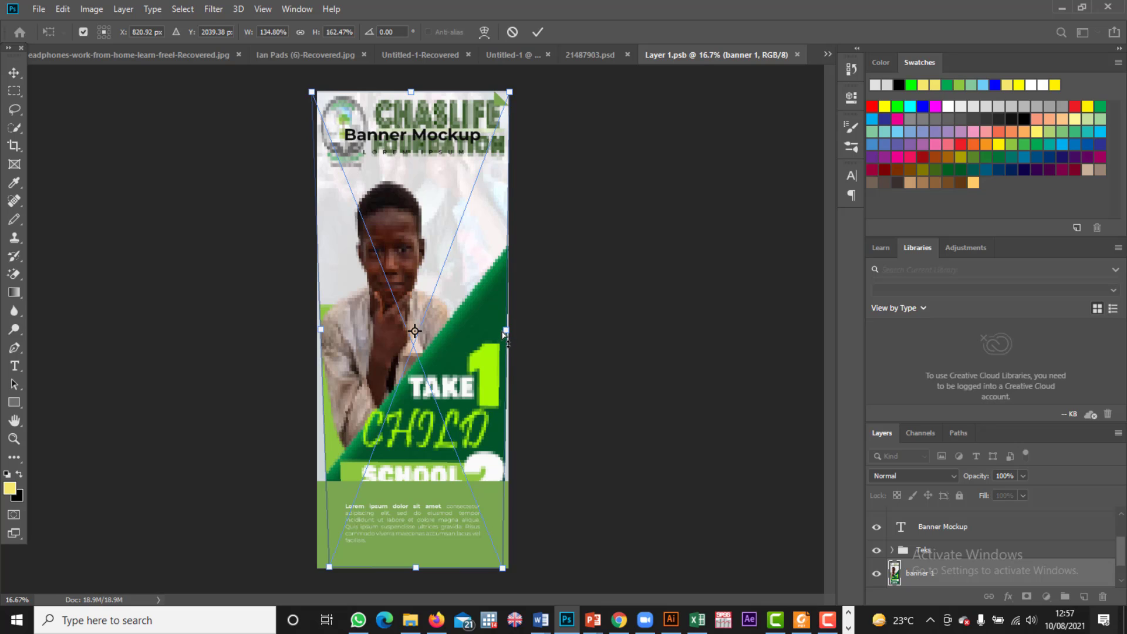
left_click_drag(504, 335, 508, 332)
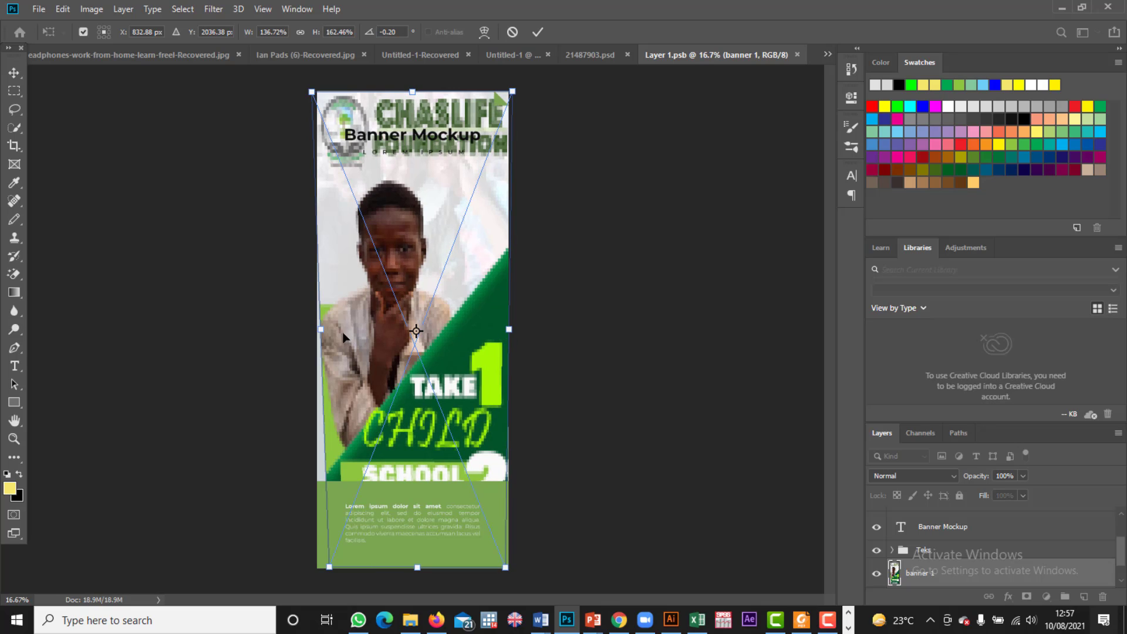
left_click_drag(321, 332, 321, 331)
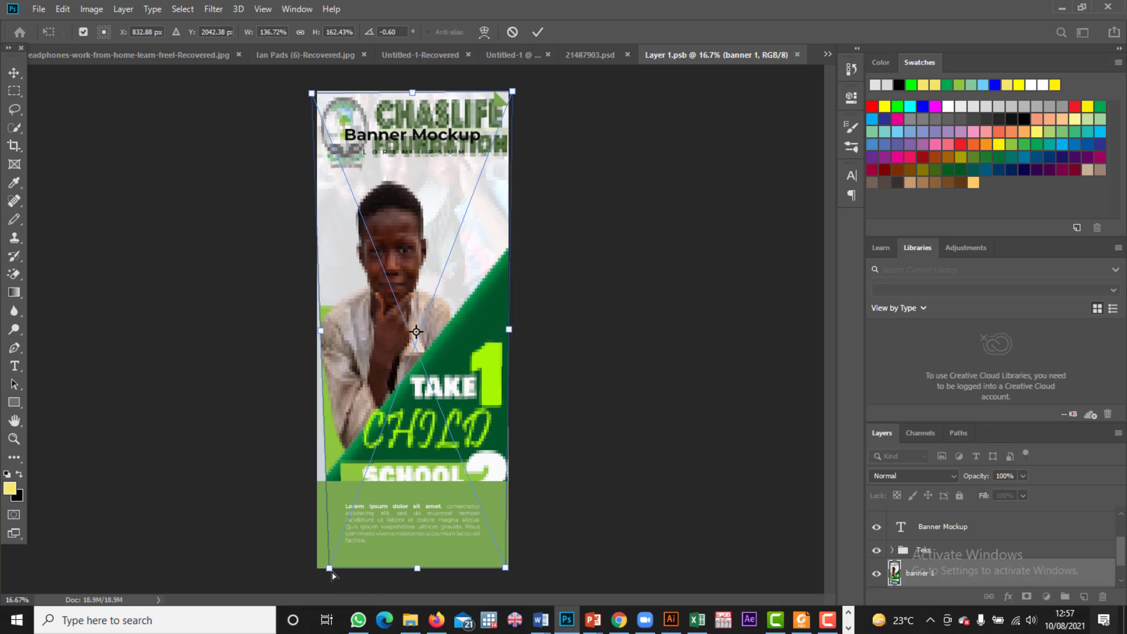
left_click_drag(329, 569, 316, 568)
left_click_drag(506, 569, 508, 573)
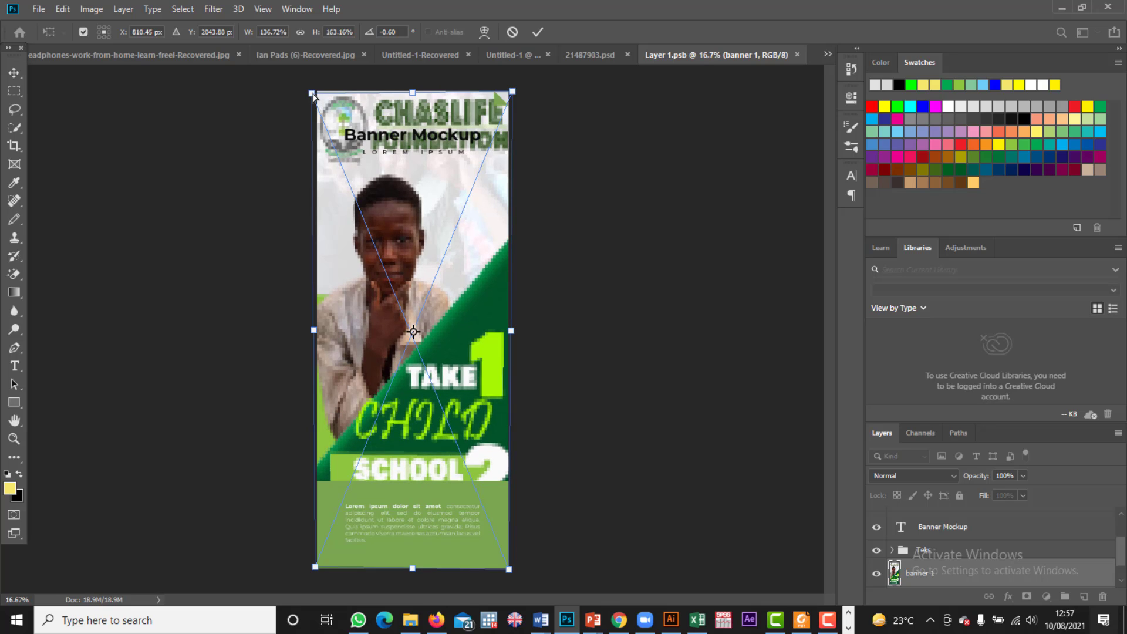
left_click_drag(313, 95, 316, 94)
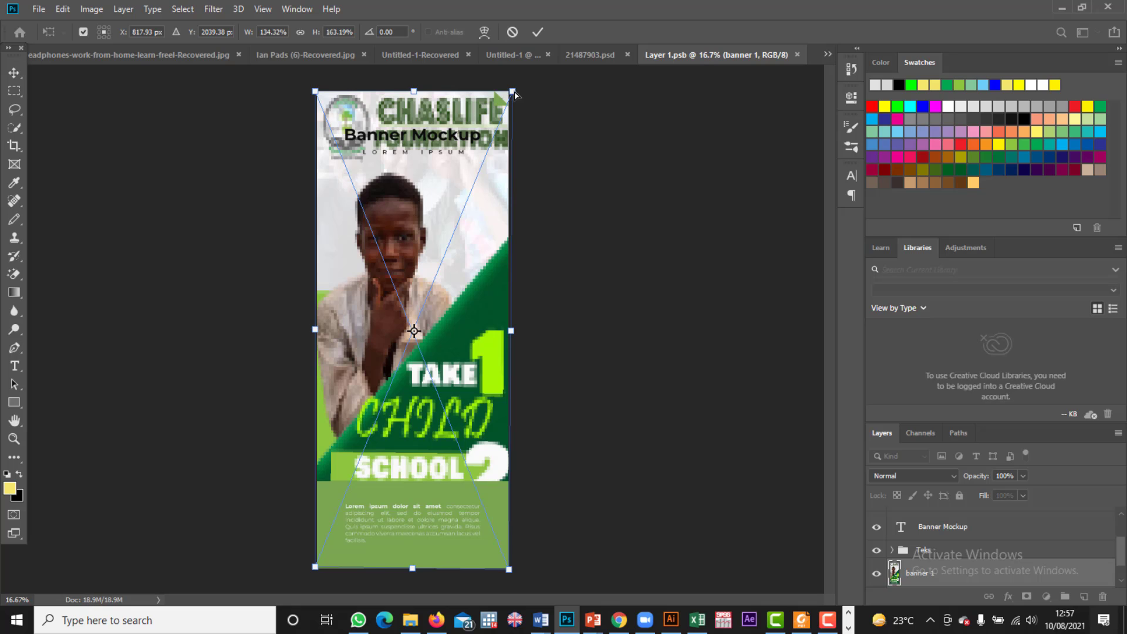
left_click_drag(513, 93, 511, 92)
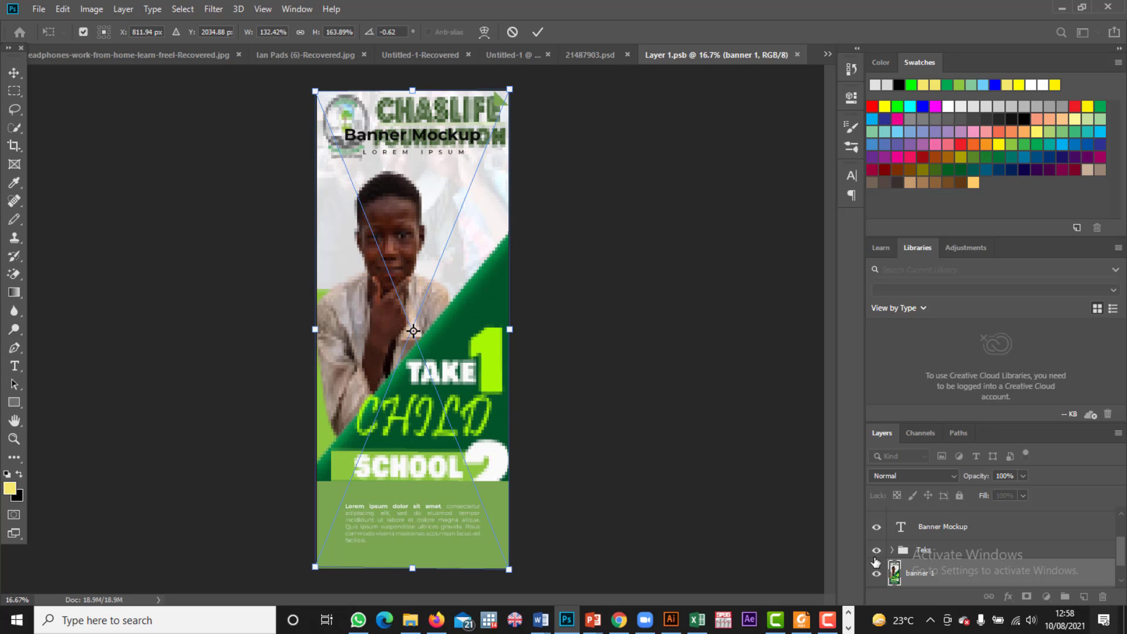
Step: Toggle the banner 1 artwork off and on to compare, then hide the Teks placeholder text
scroll(889, 571, "down", 1)
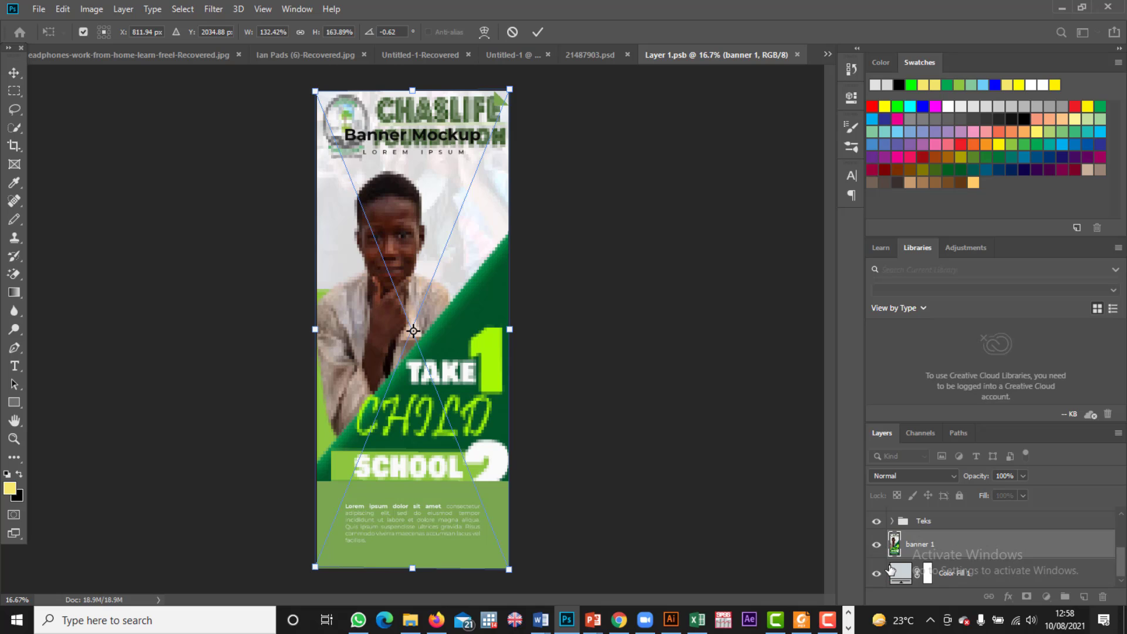
left_click(877, 577)
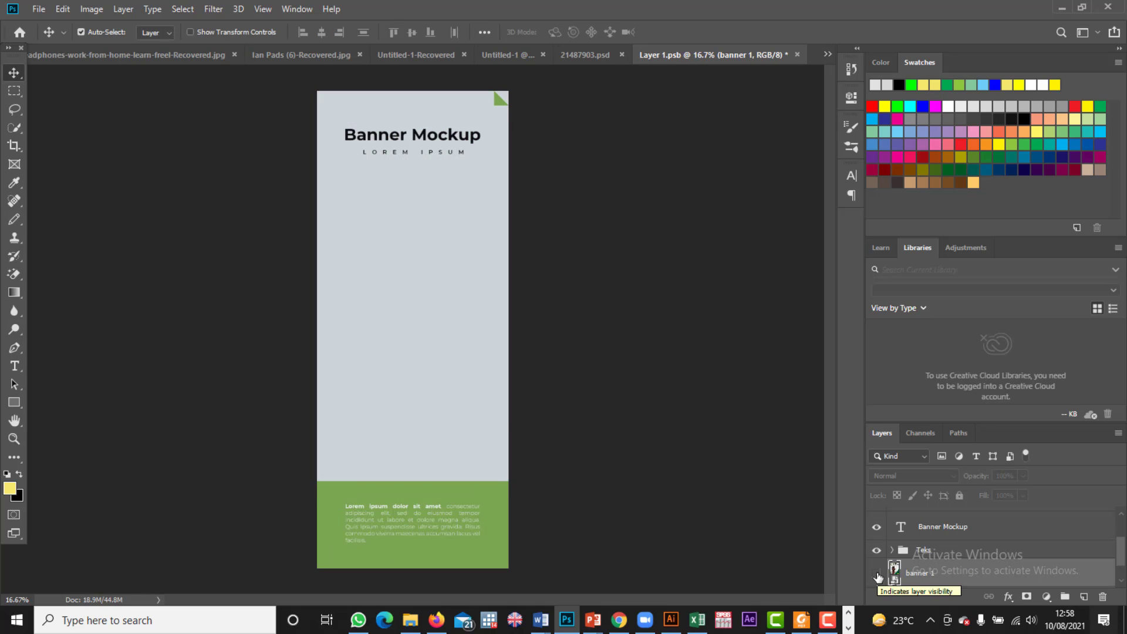
left_click(877, 575)
left_click(878, 551)
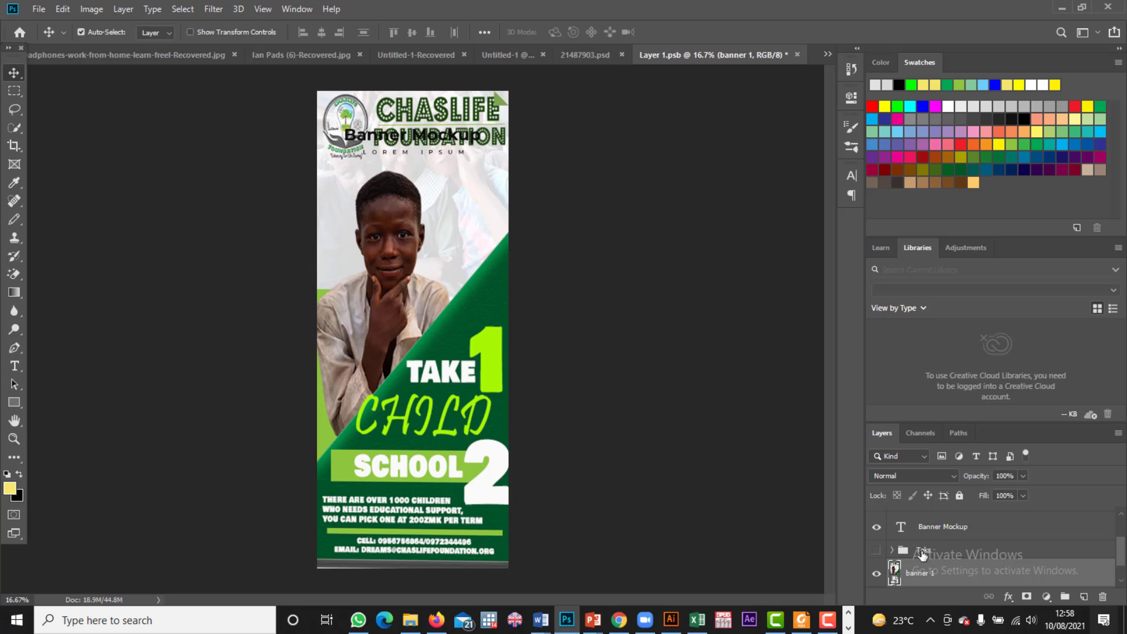
scroll(898, 560, "down", 1)
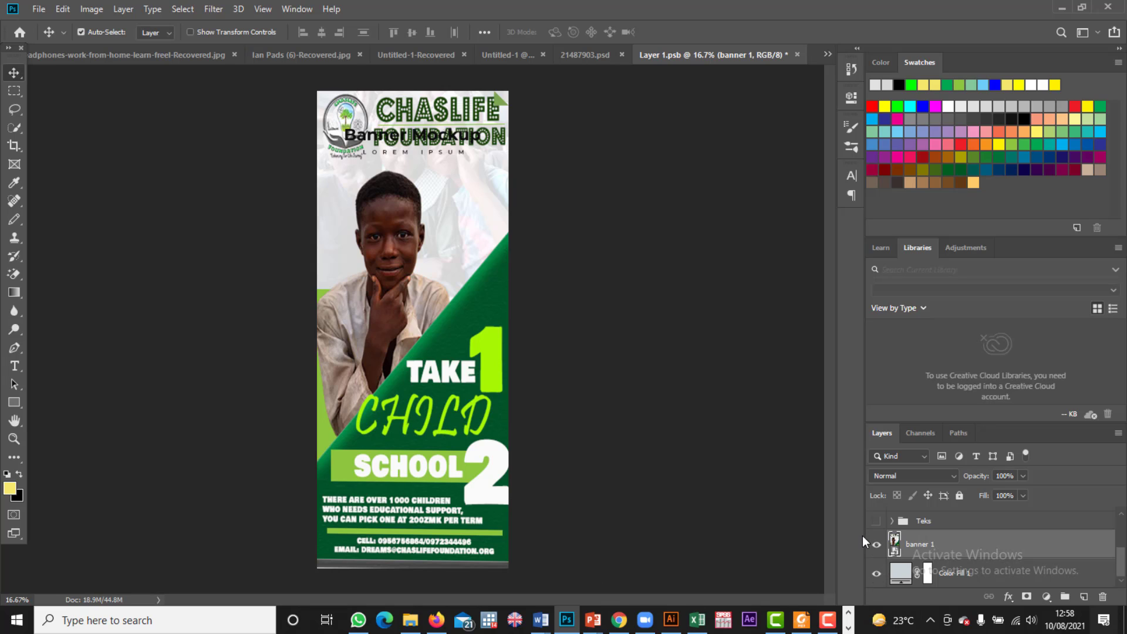
scroll(877, 561, "up", 3)
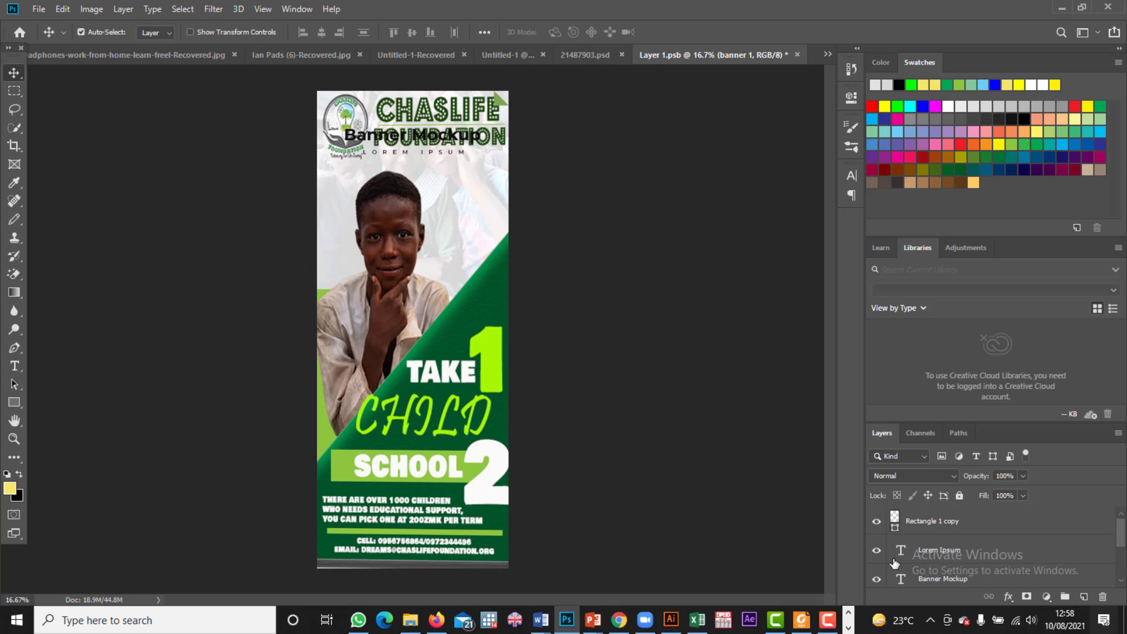
Step: Hide the Lorem Ipsum text, green corner triangle and Banner Mockup title layers
left_click(877, 552)
scroll(899, 552, "down", 2)
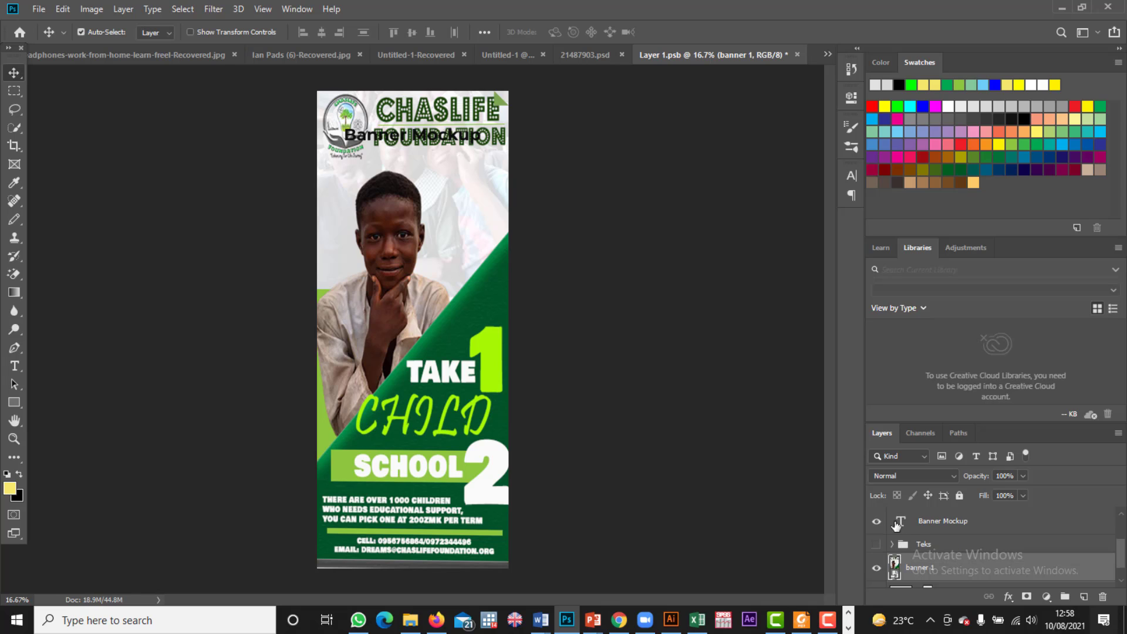
scroll(902, 545, "up", 2)
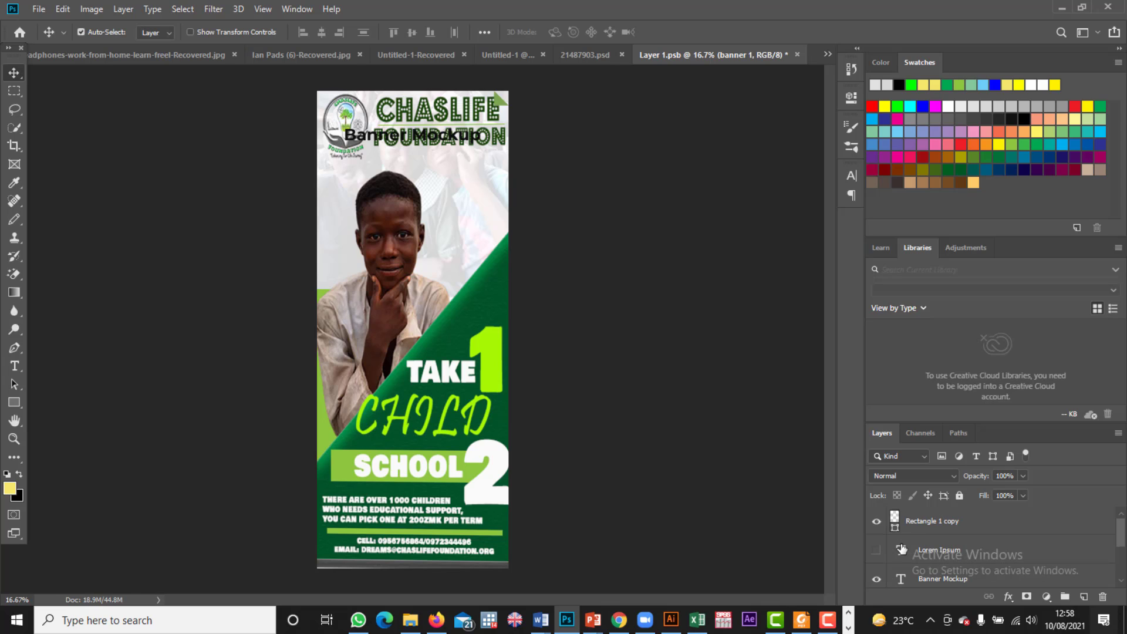
left_click(878, 523)
left_click(876, 581)
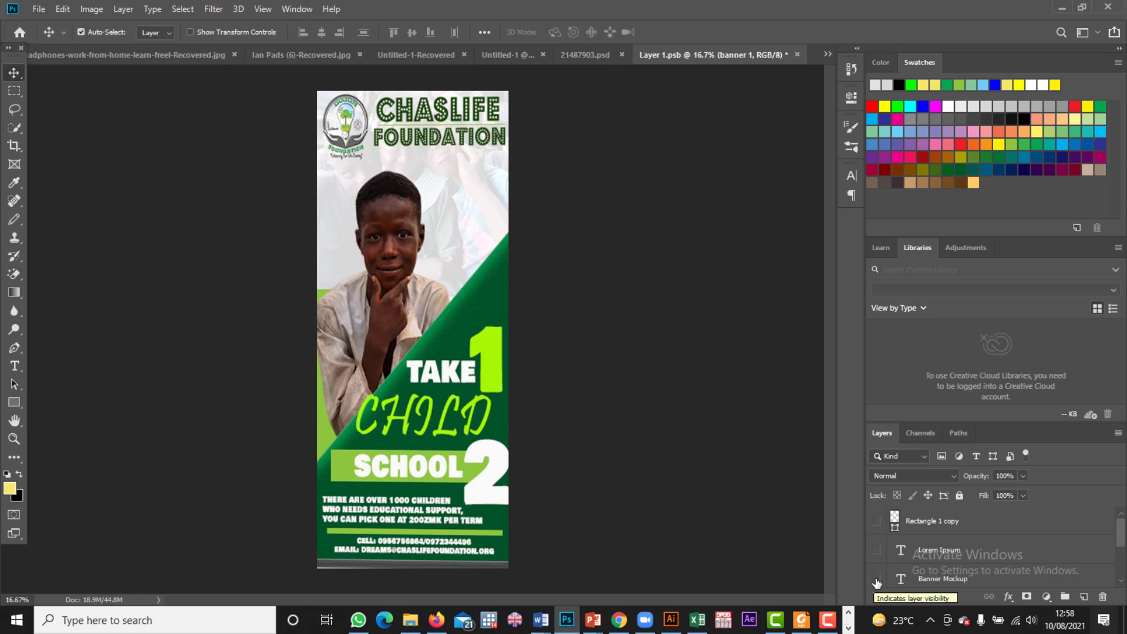
scroll(881, 581, "down", 3)
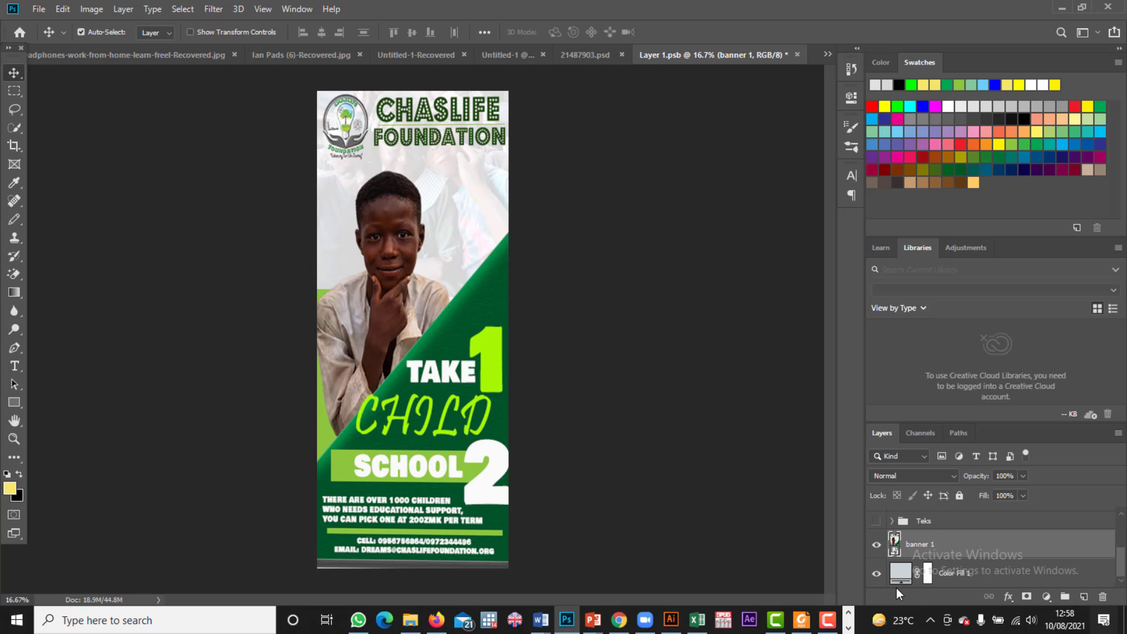
scroll(901, 566, "up", 3)
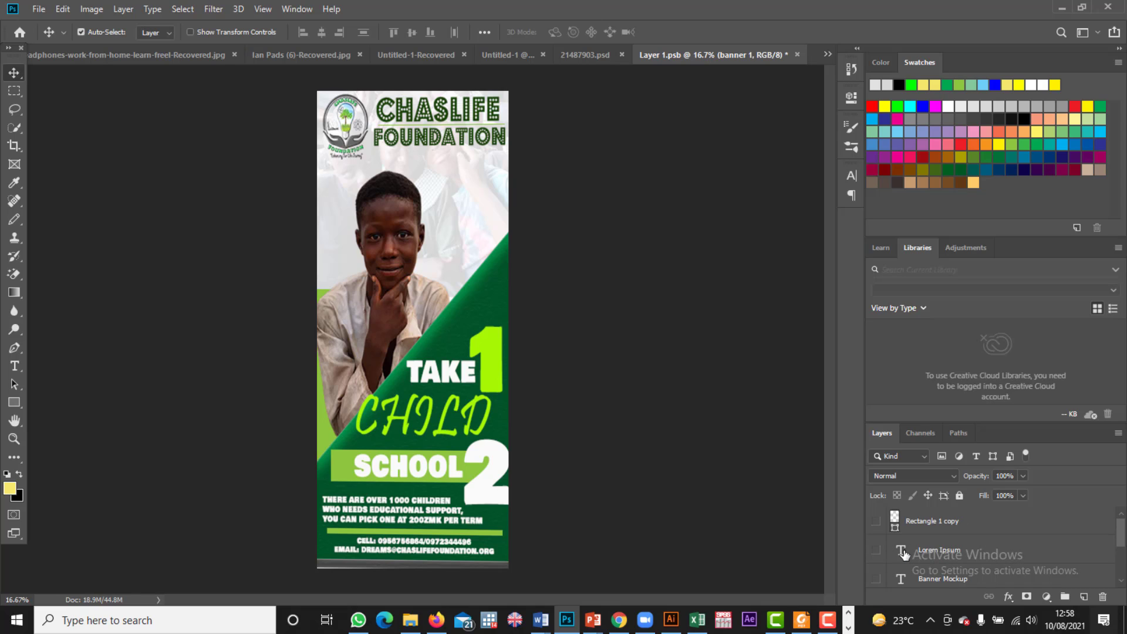
Step: Close Layer 1.psb, saving its changes back into the mockup
left_click(797, 54)
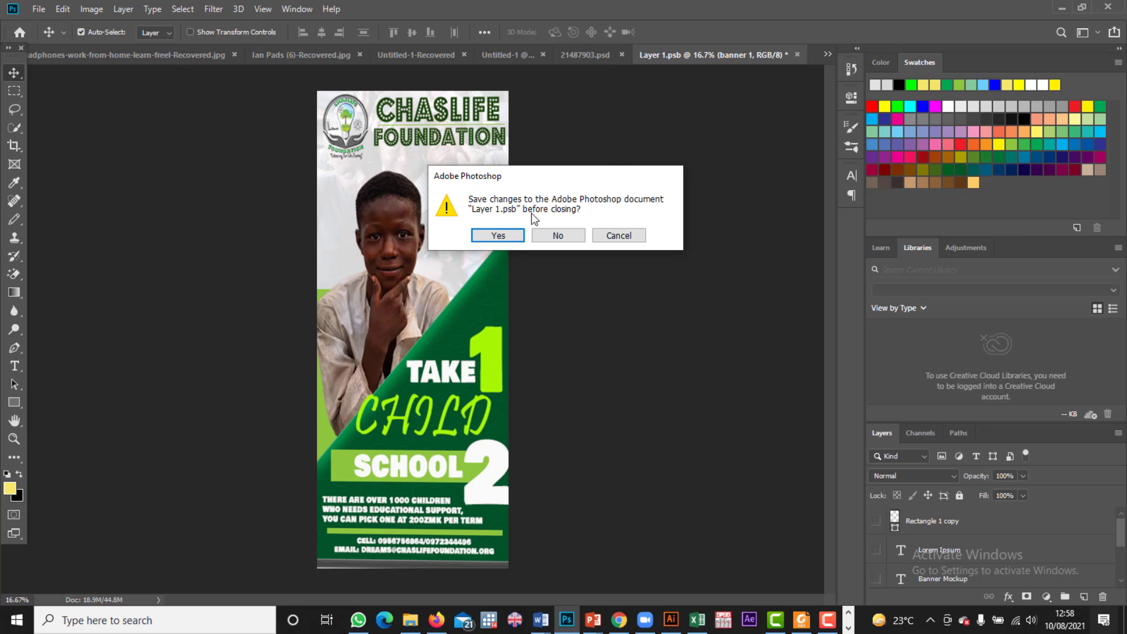
left_click(516, 234)
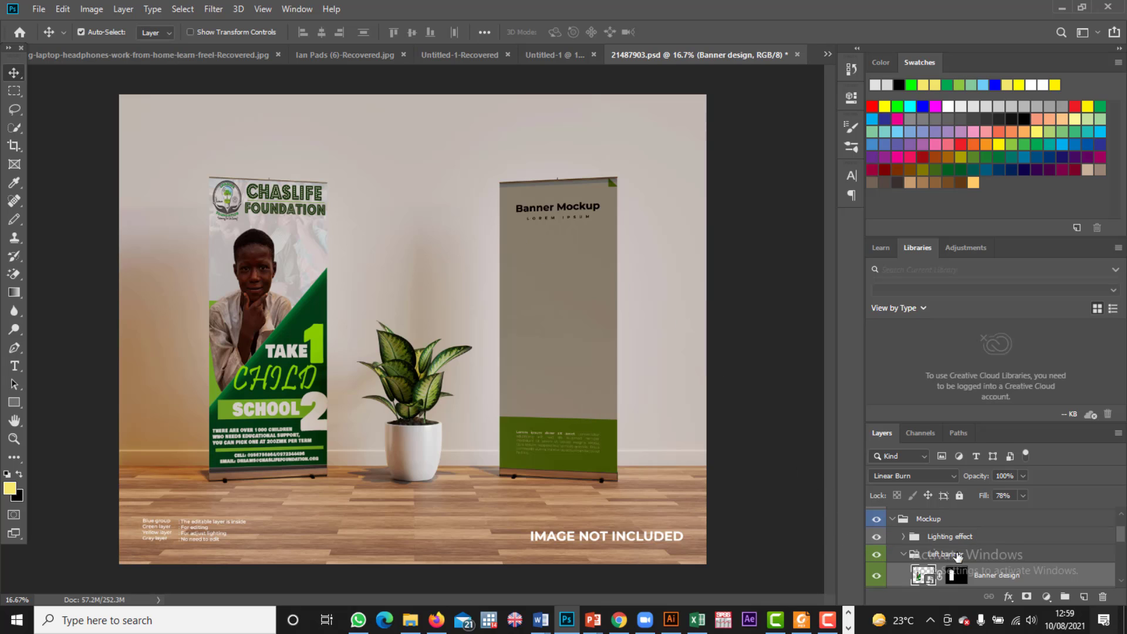
scroll(920, 572, "down", 1)
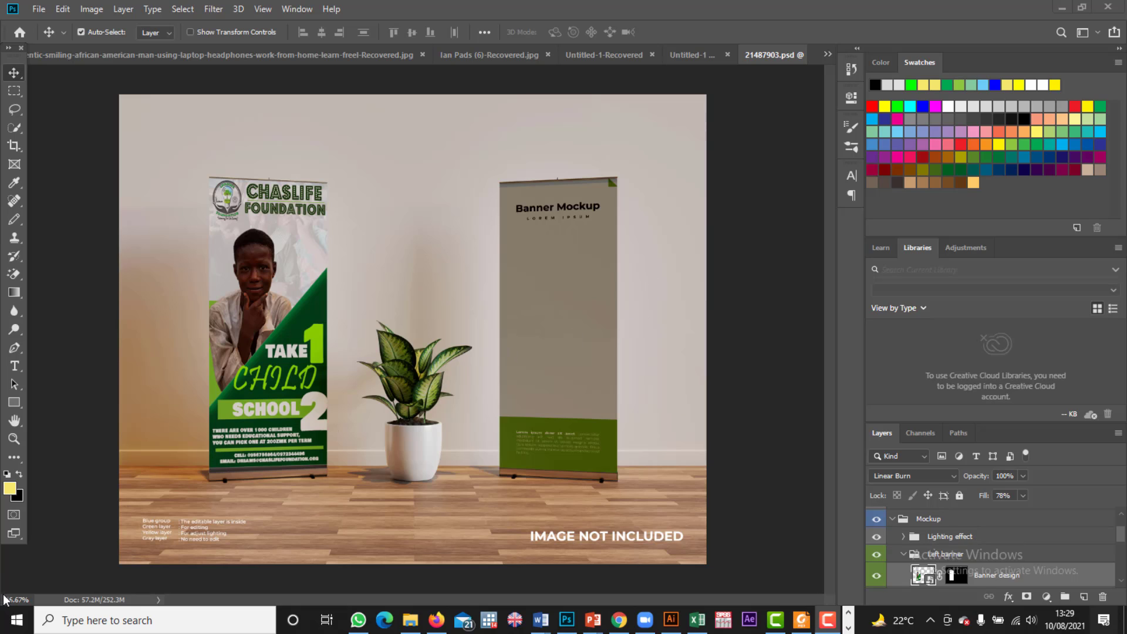
Step: Scroll down the Layers panel and expand the Lighting effect group
scroll(965, 543, "down", 2)
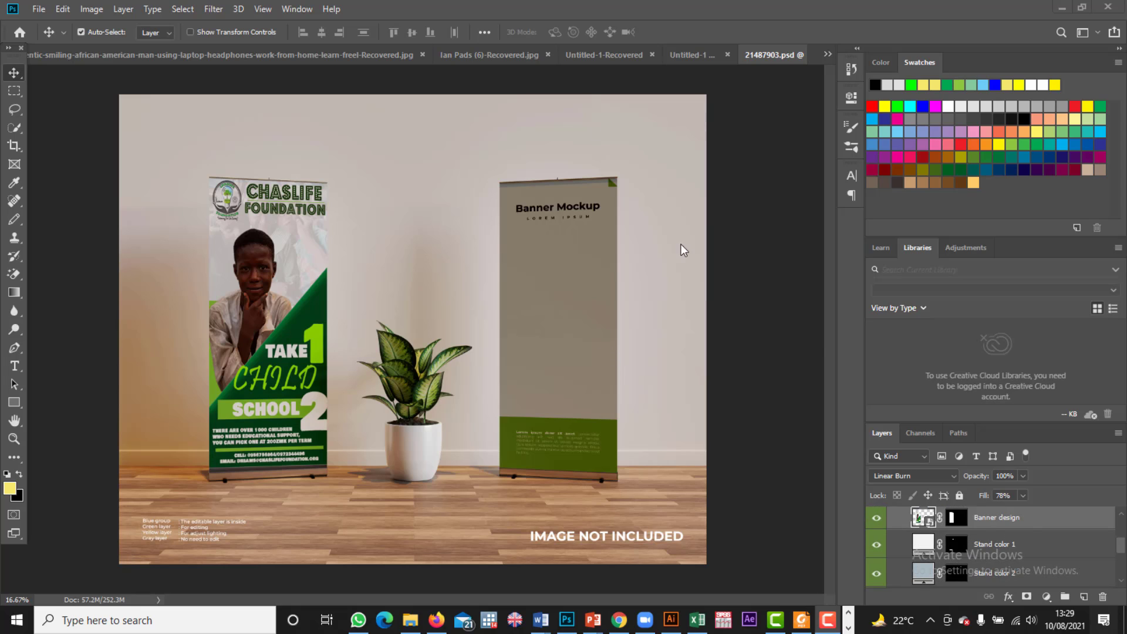
scroll(951, 544, "down", 2)
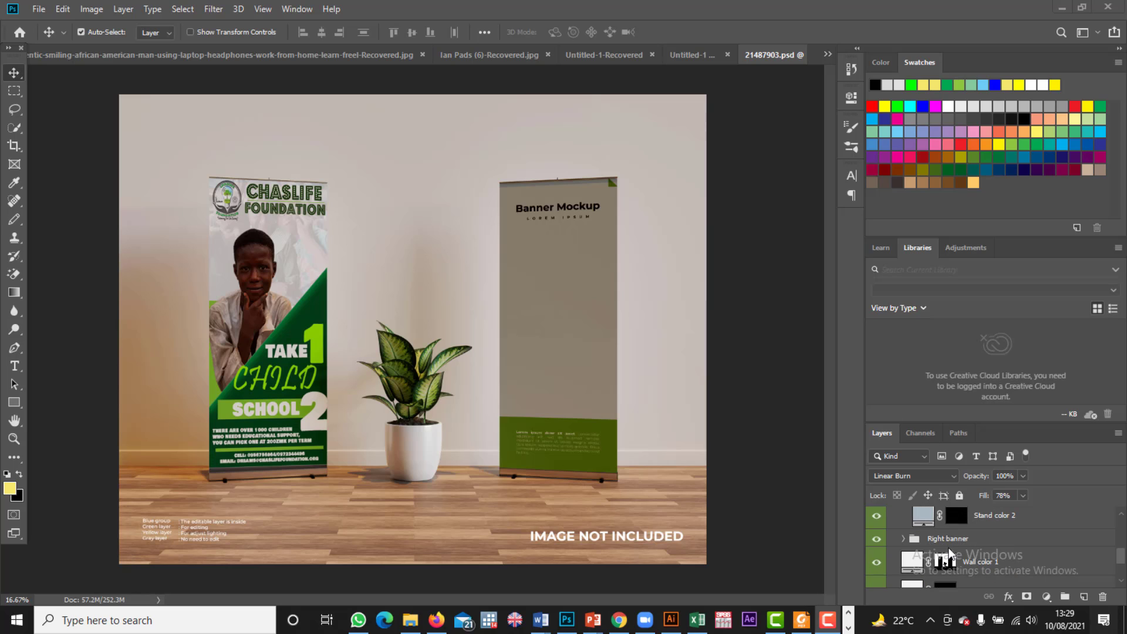
scroll(963, 558, "down", 2)
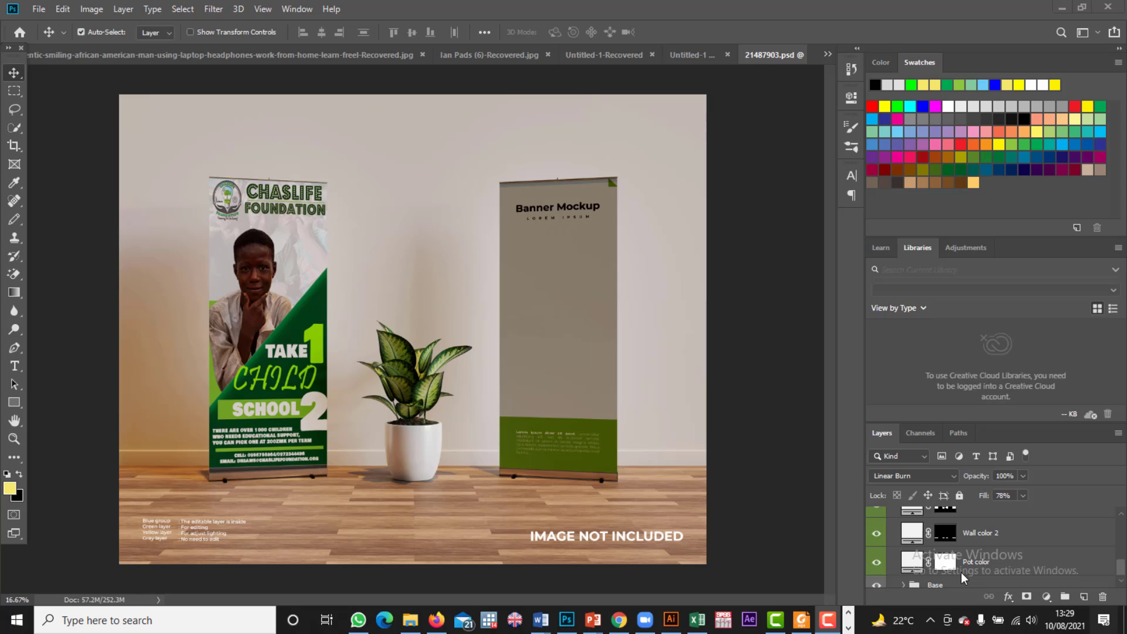
scroll(965, 563, "down", 1)
scroll(956, 563, "up", 6)
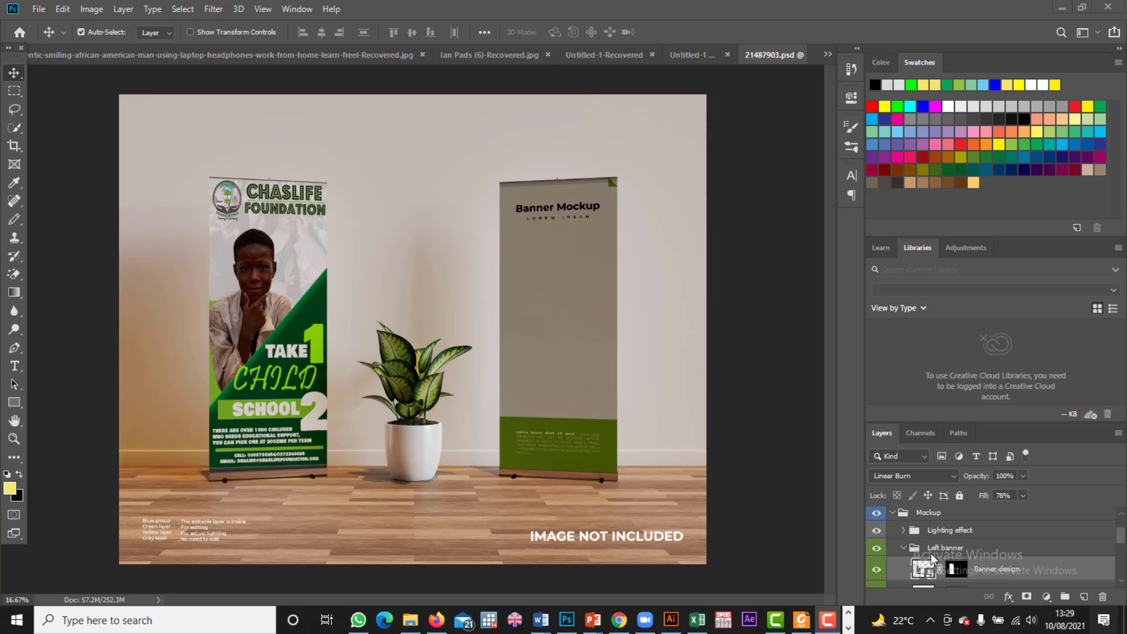
left_click(904, 531)
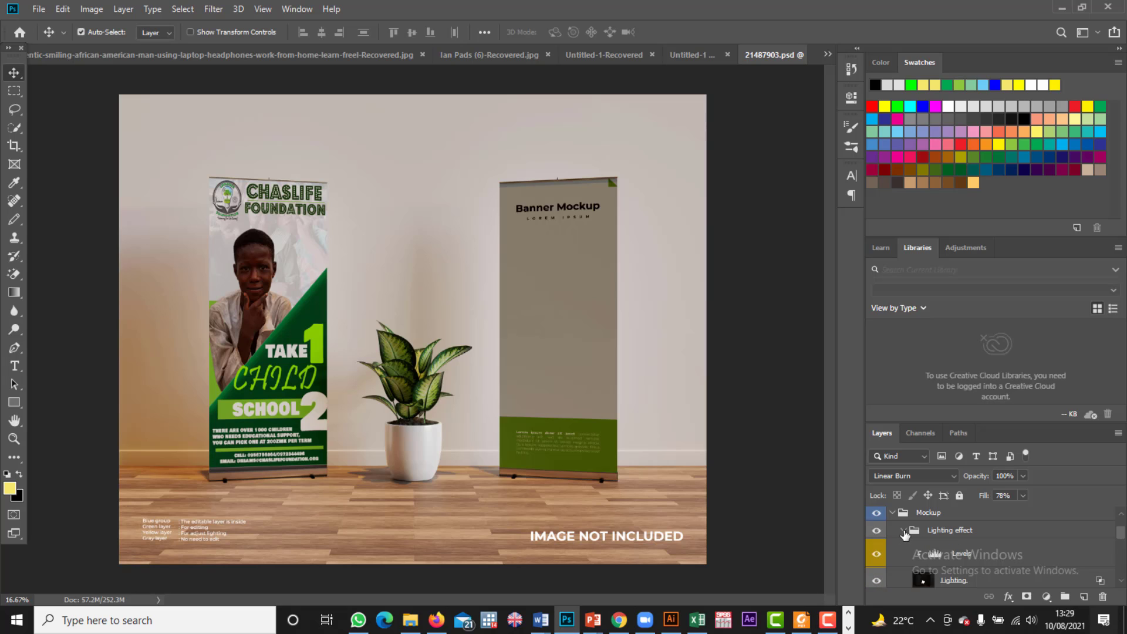
Step: Expand the Right banner group to show its Banner design layer
scroll(930, 570, "down", 2)
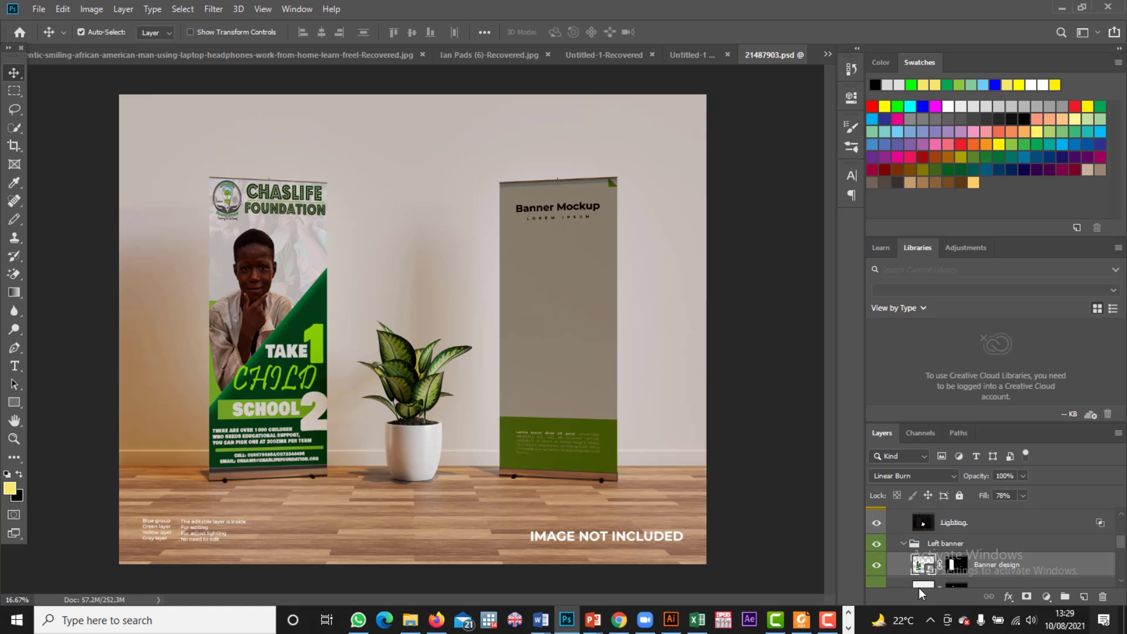
scroll(961, 559, "down", 1)
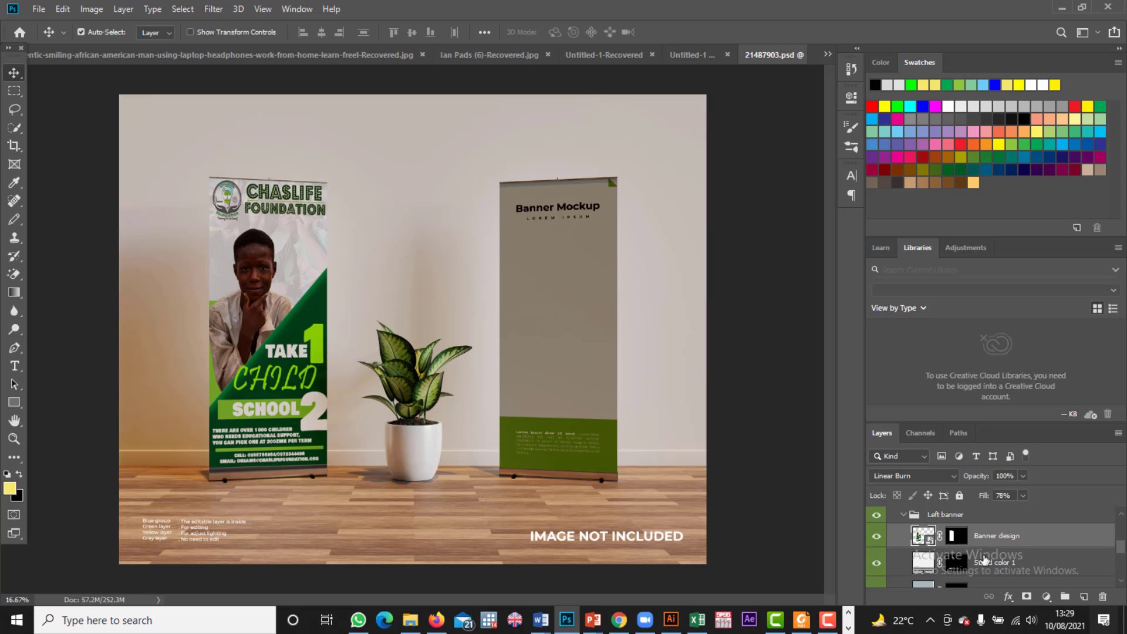
scroll(965, 562, "down", 1)
scroll(958, 566, "down", 1)
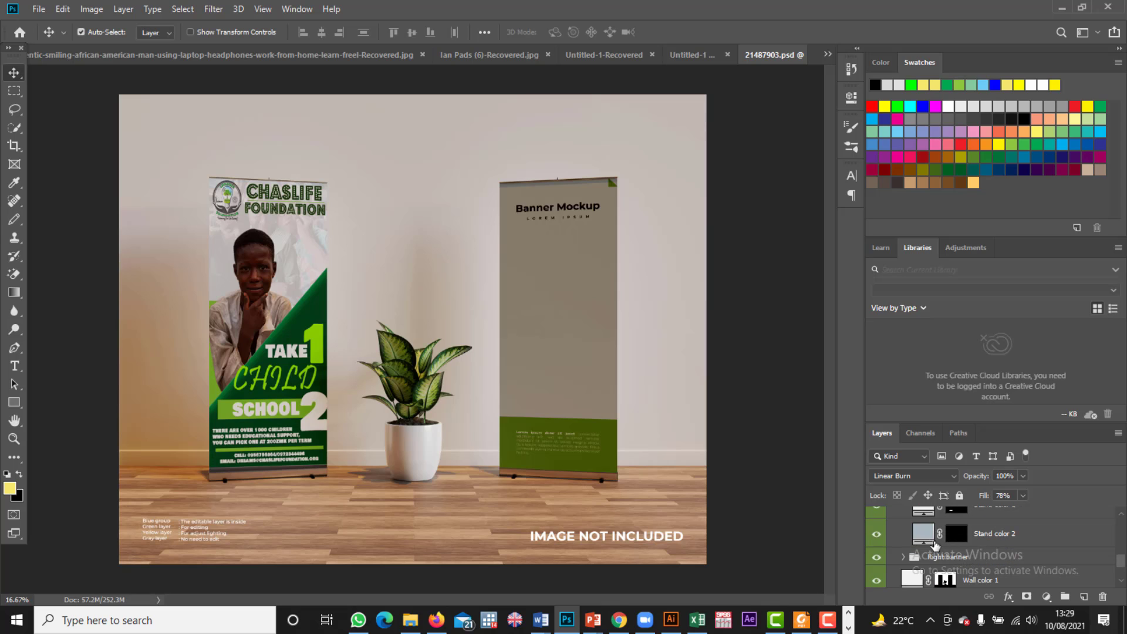
scroll(974, 557, "down", 2)
scroll(974, 567, "down", 1)
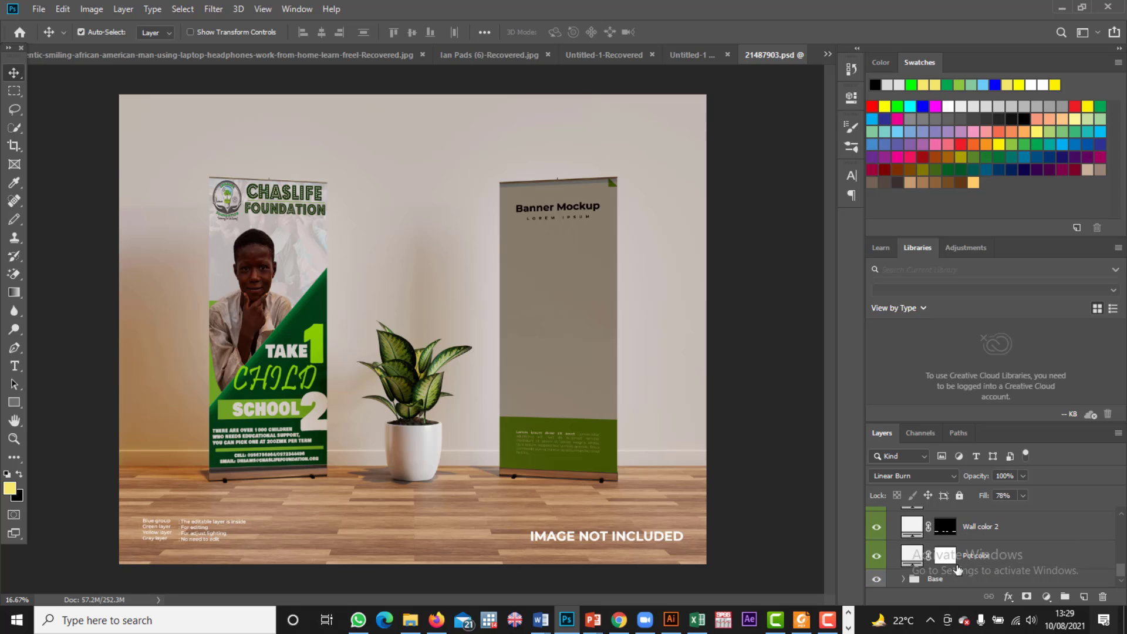
scroll(963, 560, "up", 10)
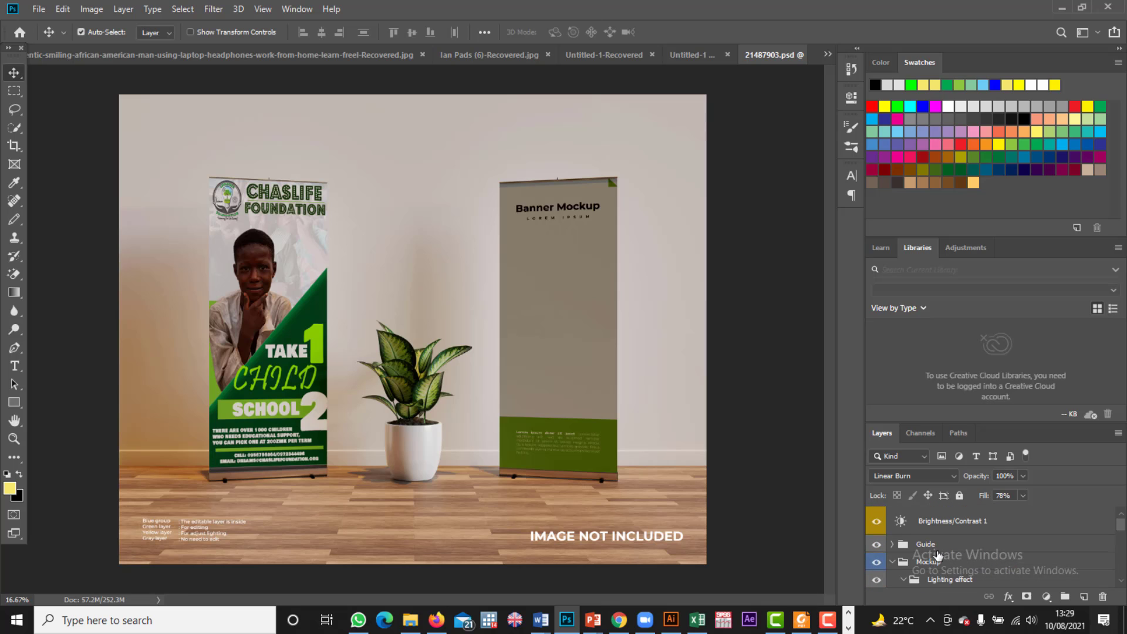
scroll(931, 567, "down", 1)
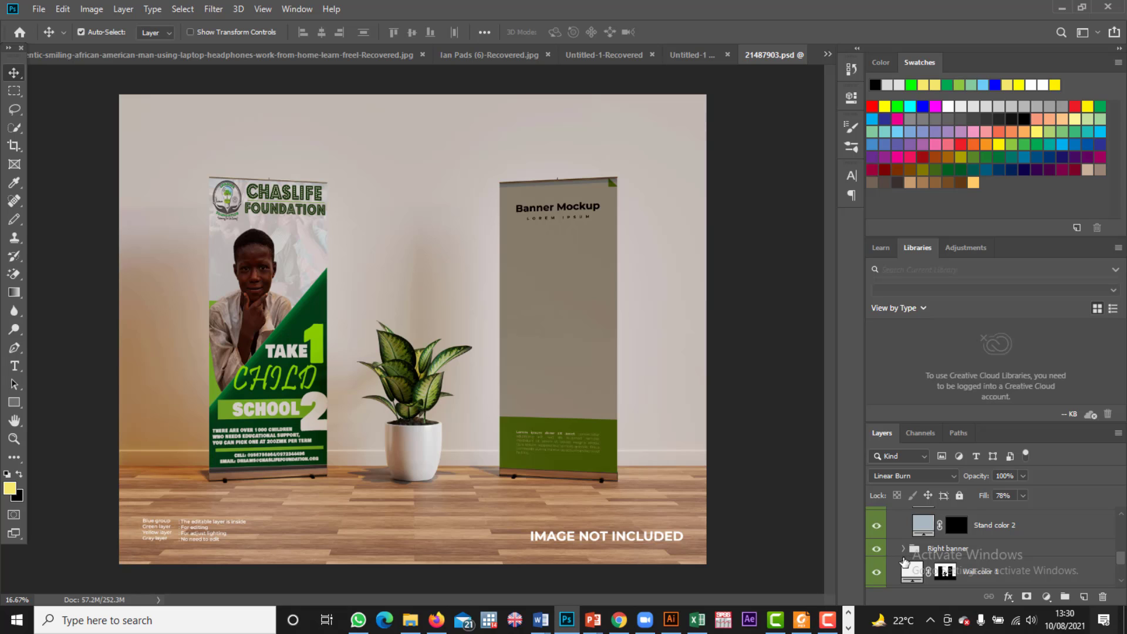
left_click(904, 549)
left_click(904, 550)
left_click(904, 550)
scroll(931, 528, "up", 2)
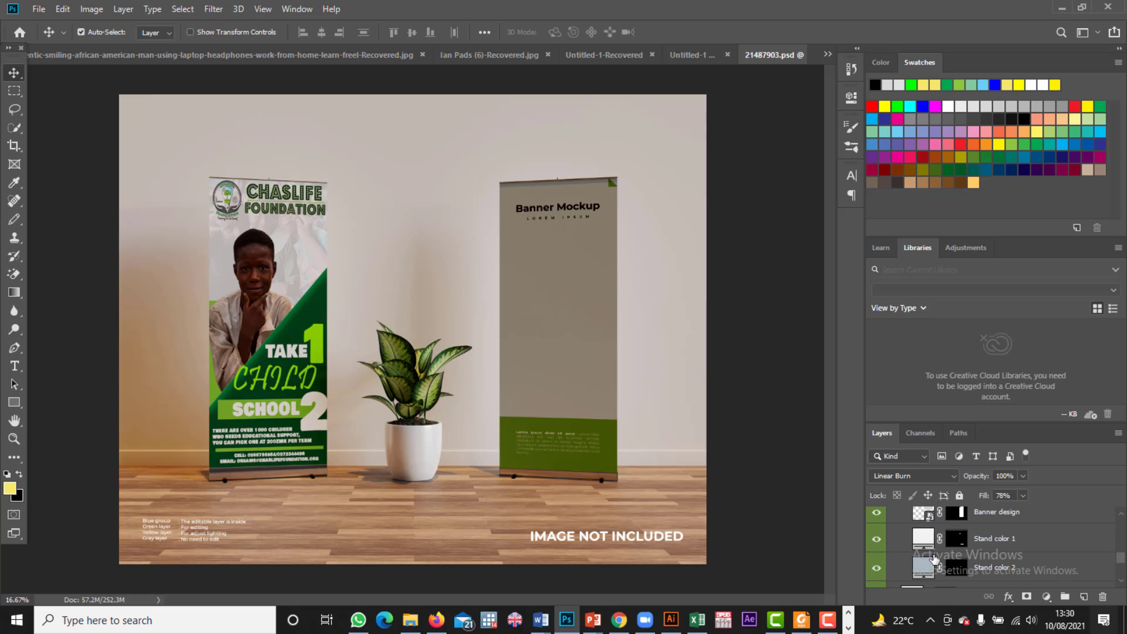
Step: Open the right Banner design smart object and embed Banner 2 from the Designs folder
double_click(929, 519)
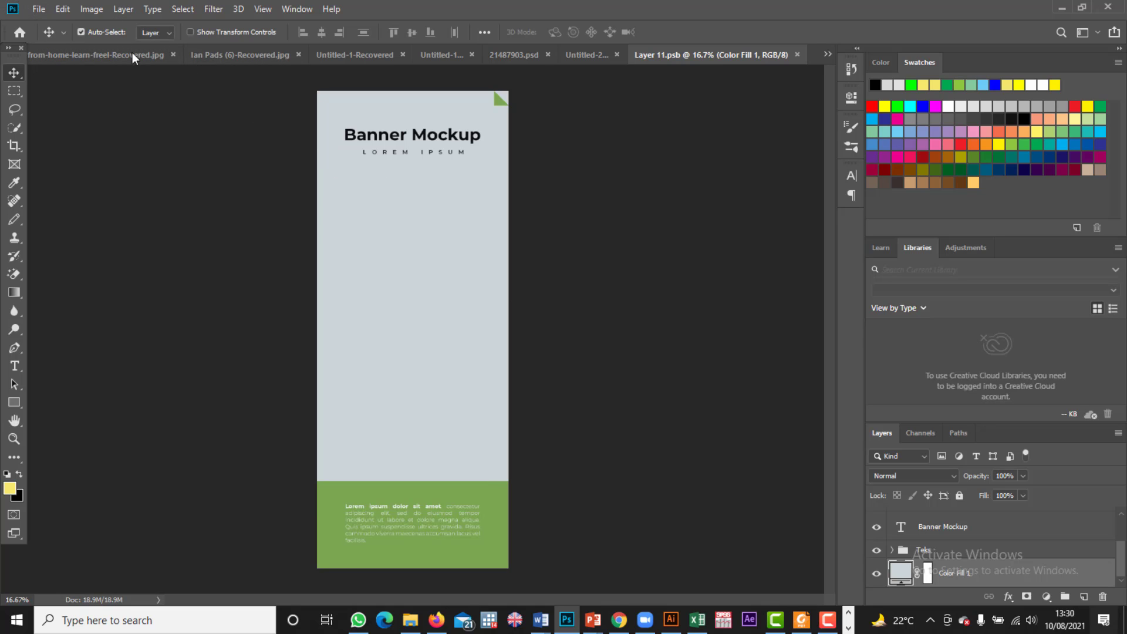
left_click(39, 8)
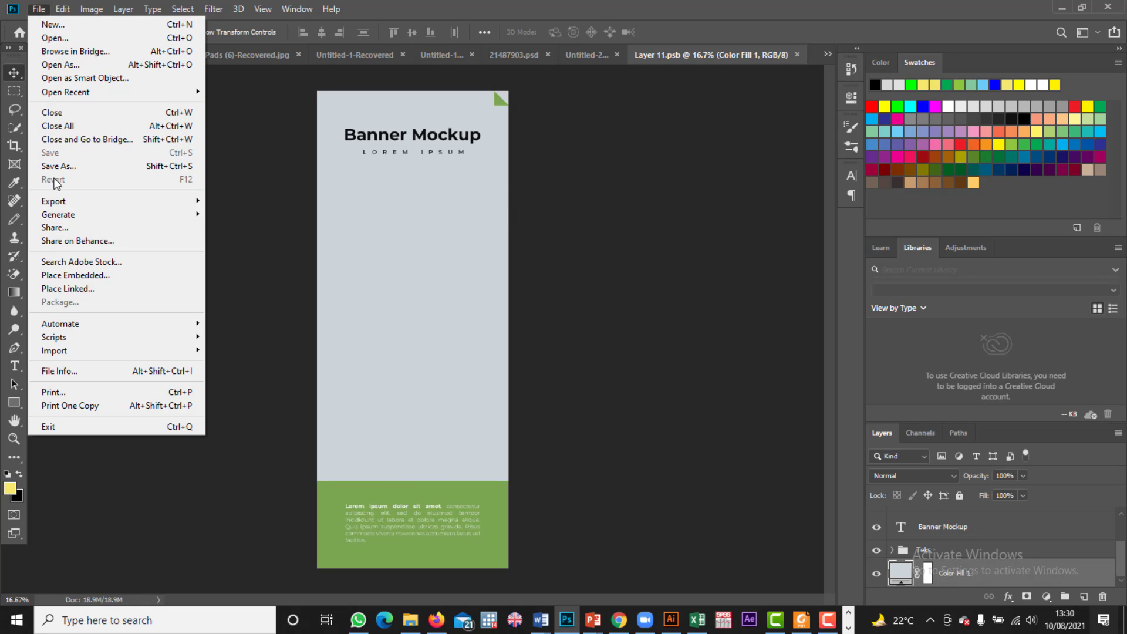
left_click(69, 275)
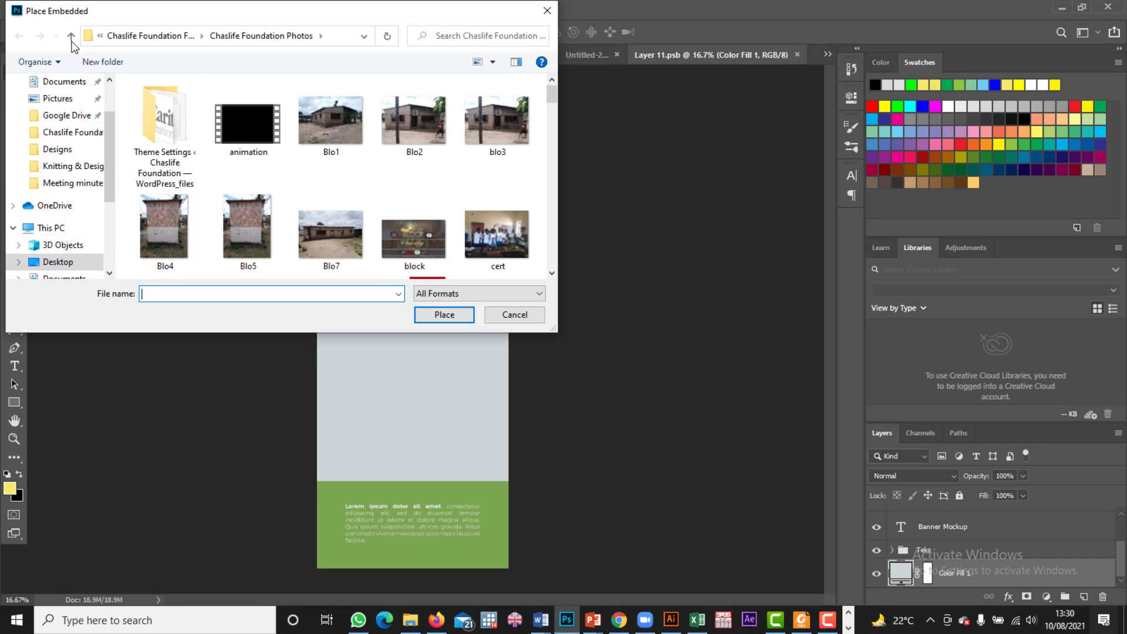
left_click(71, 153)
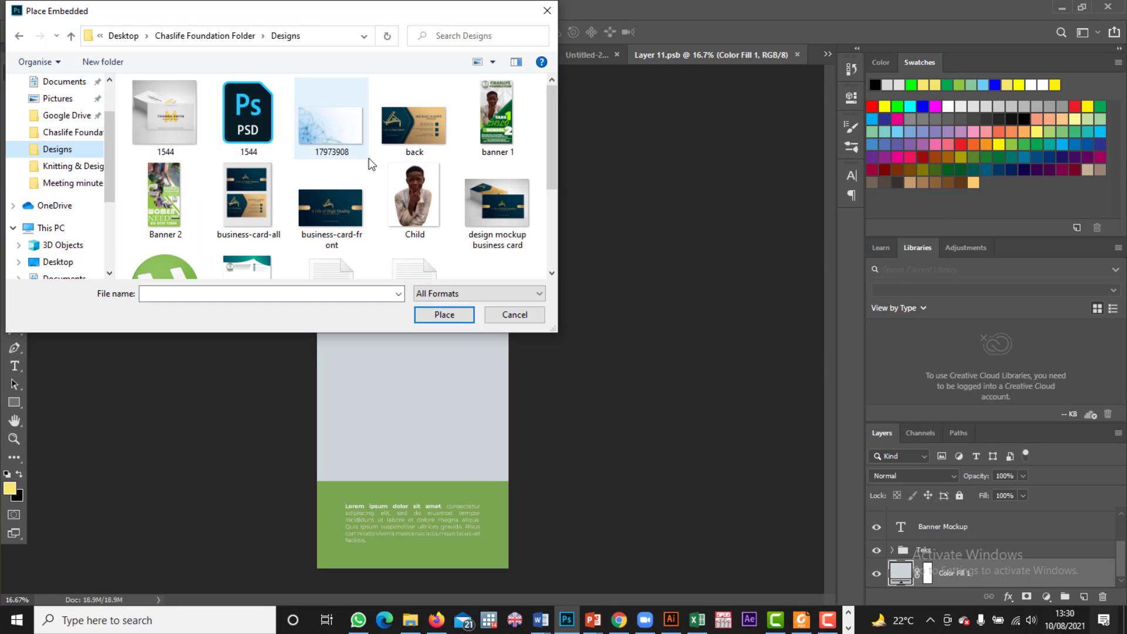
key("Escape")
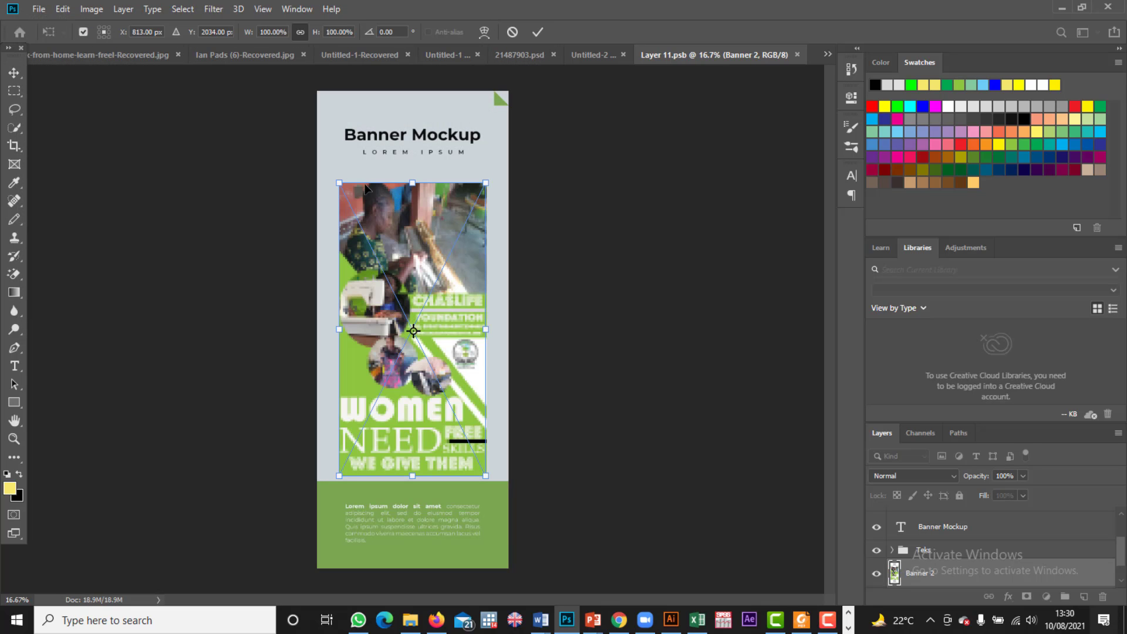
Step: Stretch Banner 2 corner by corner to 134.20% × 163.55% so it fills the panel
left_click_drag(338, 183, 349, 145)
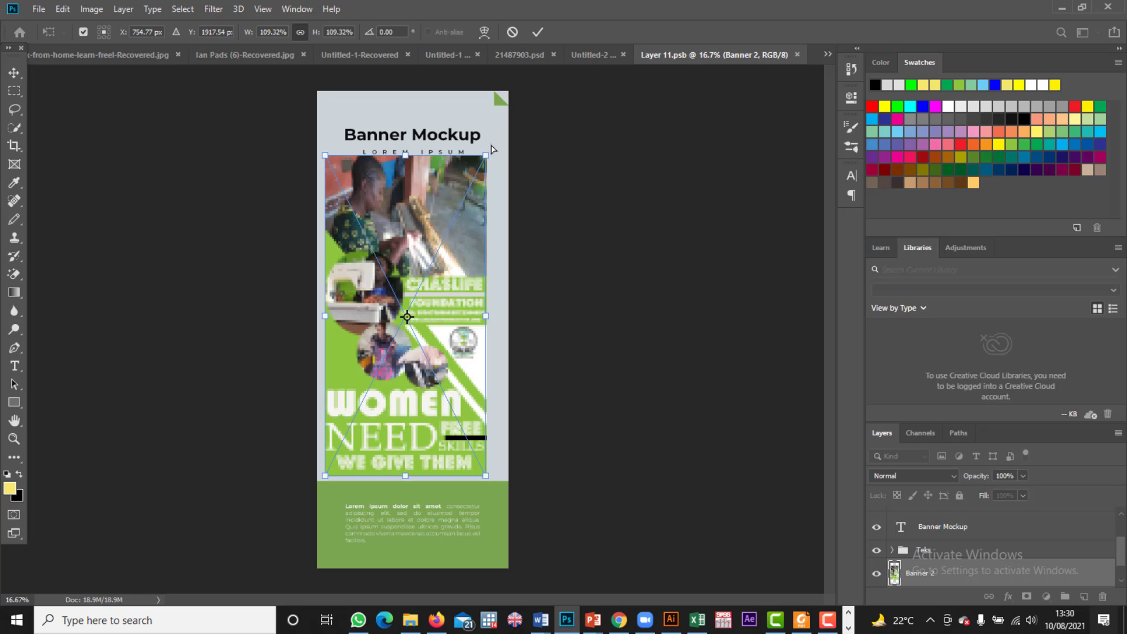
left_click_drag(491, 149, 510, 91)
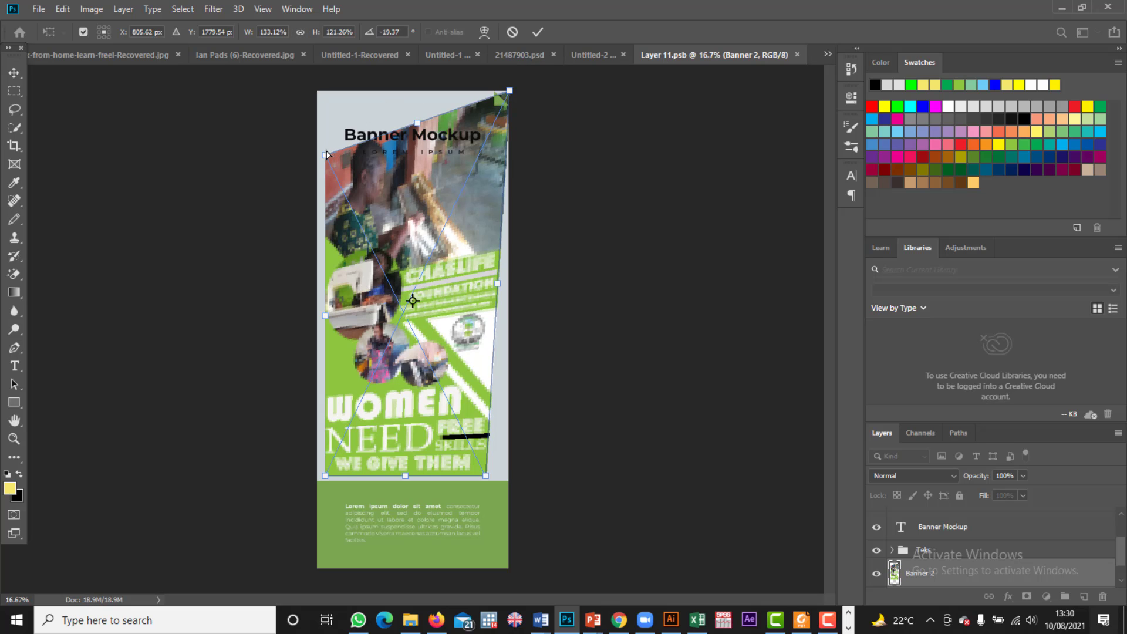
left_click_drag(325, 156, 316, 89)
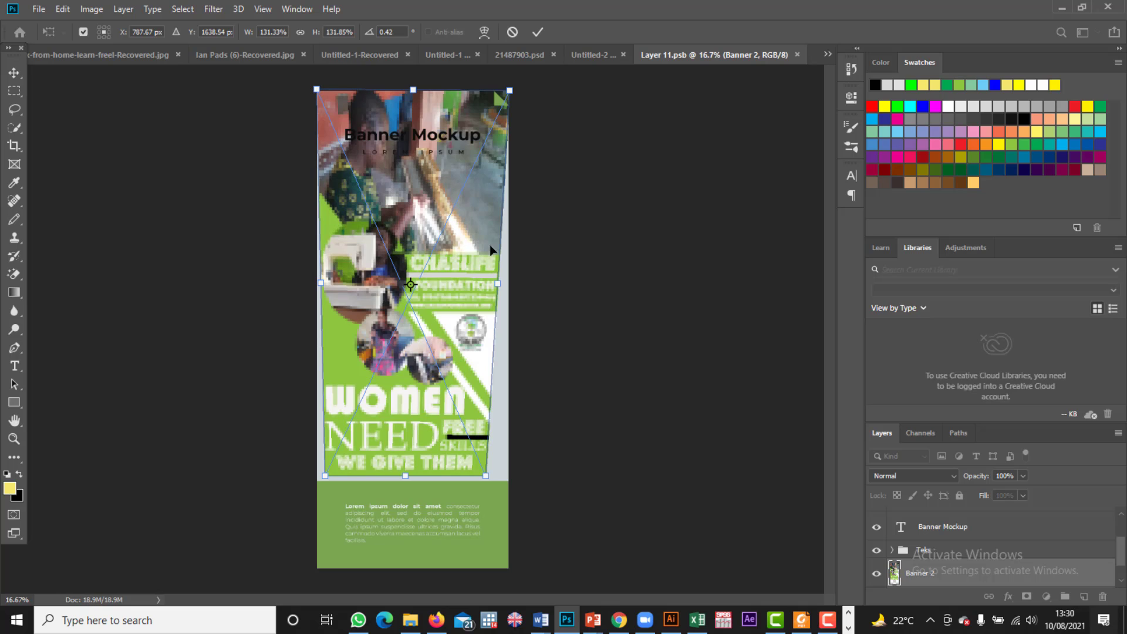
left_click_drag(486, 476, 508, 567)
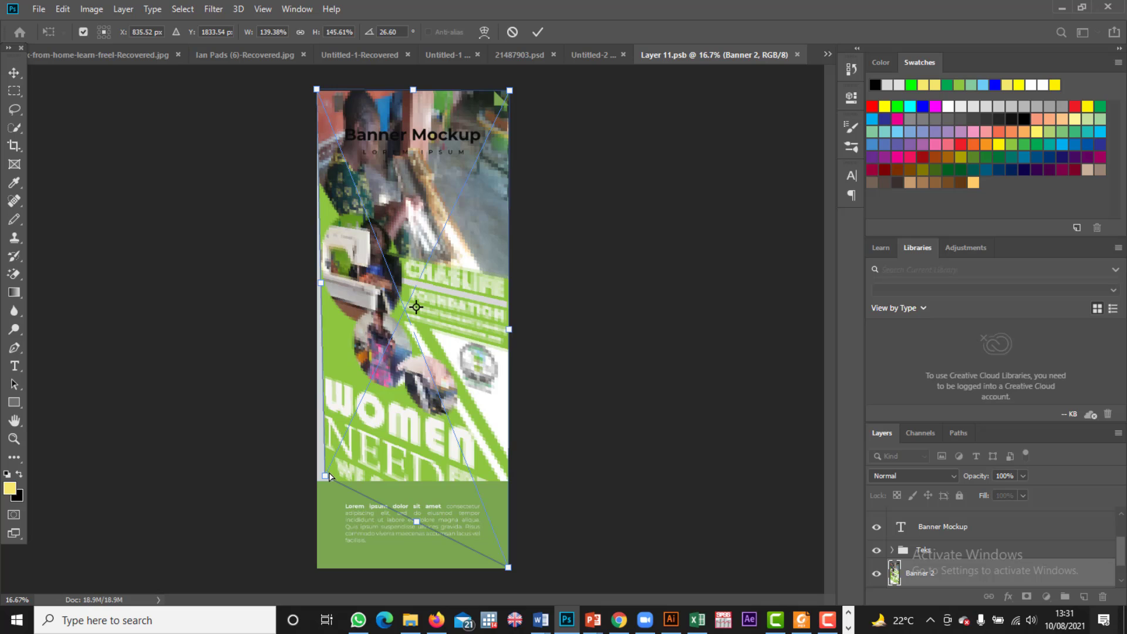
left_click_drag(325, 481, 318, 568)
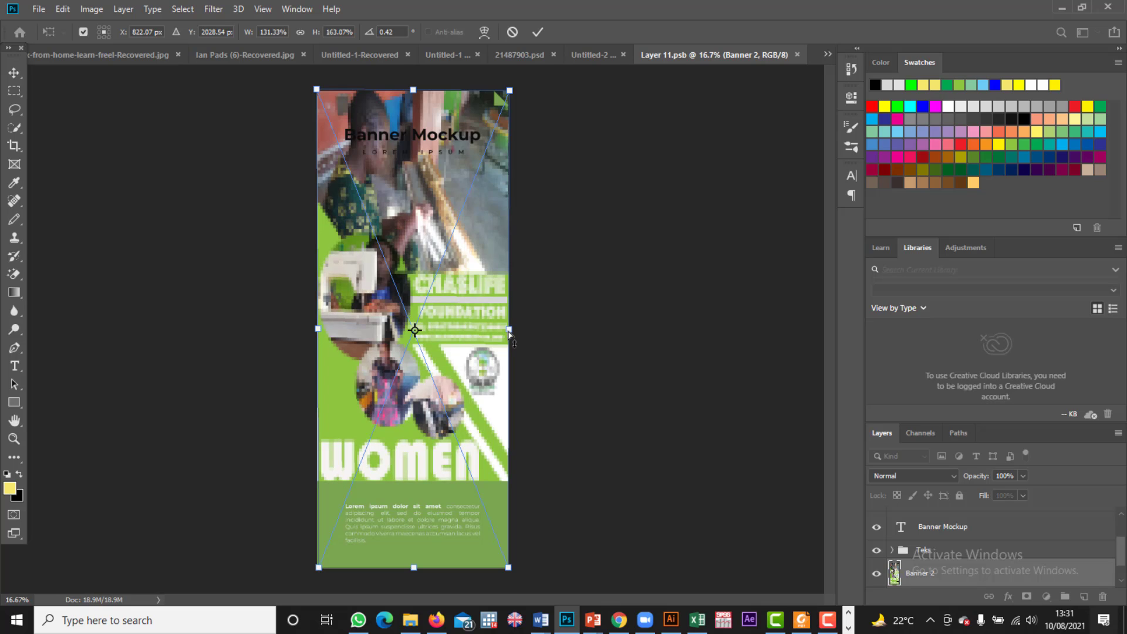
left_click_drag(509, 332, 510, 332)
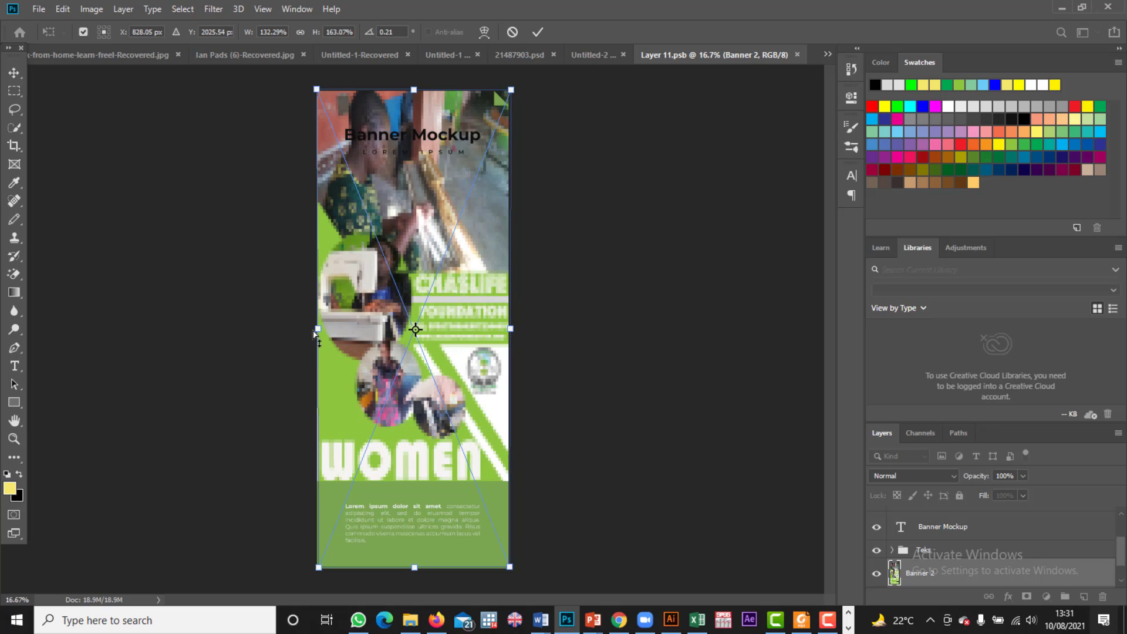
left_click_drag(318, 331, 314, 330)
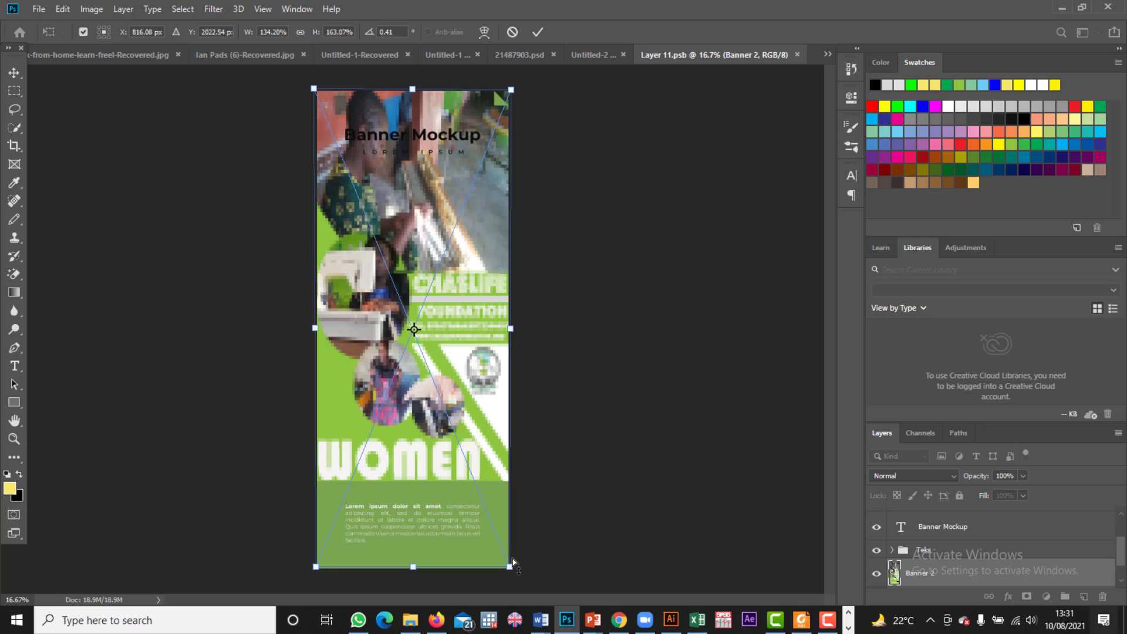
left_click_drag(510, 571, 509, 572)
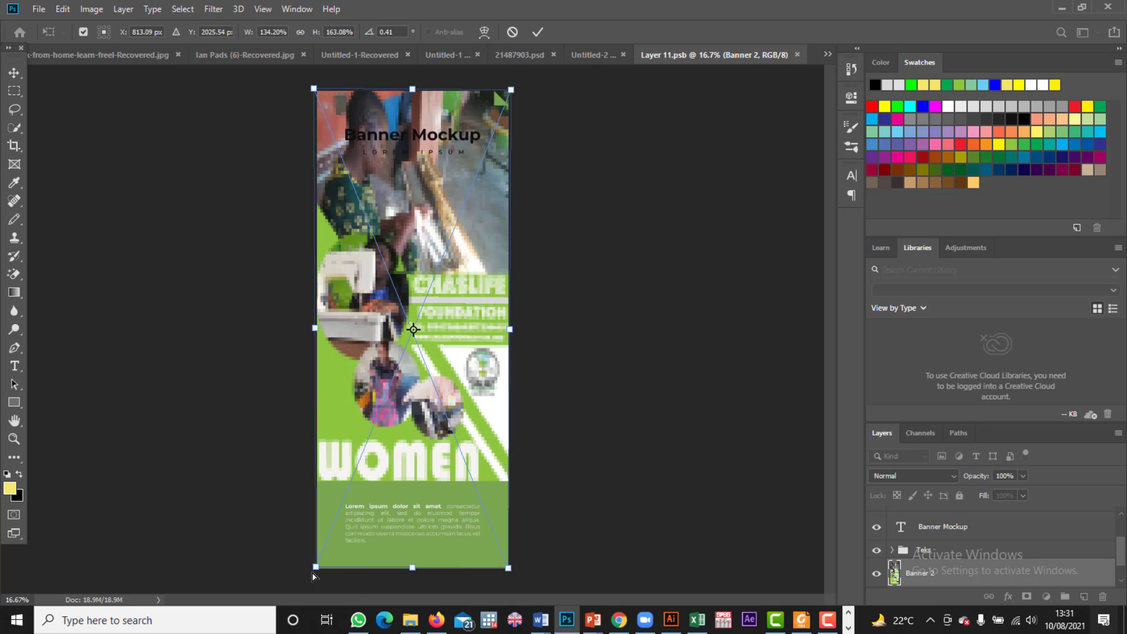
left_click_drag(317, 569, 316, 572)
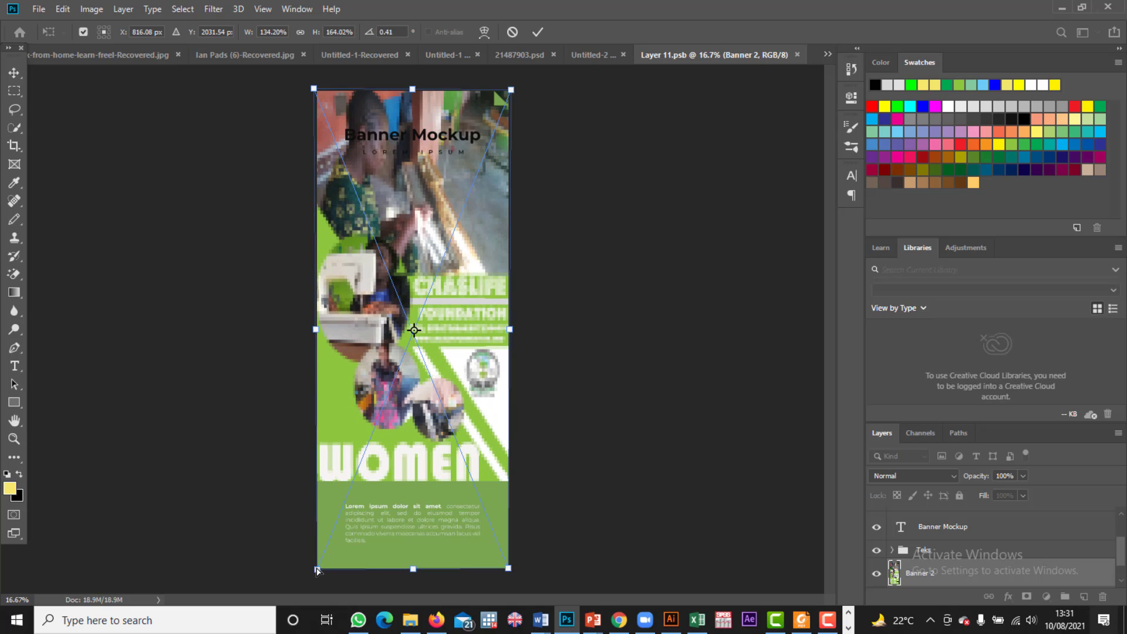
left_click_drag(316, 570, 317, 569)
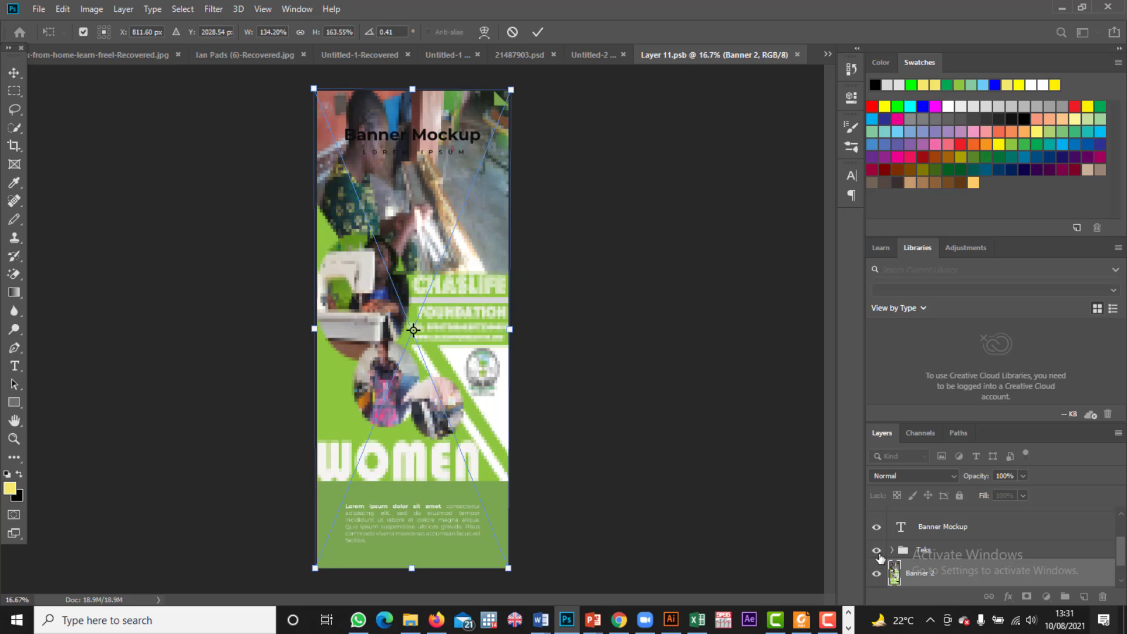
Step: Commit the stretch, then undo twice to remove the stretched Banner 2 image
left_click(877, 550)
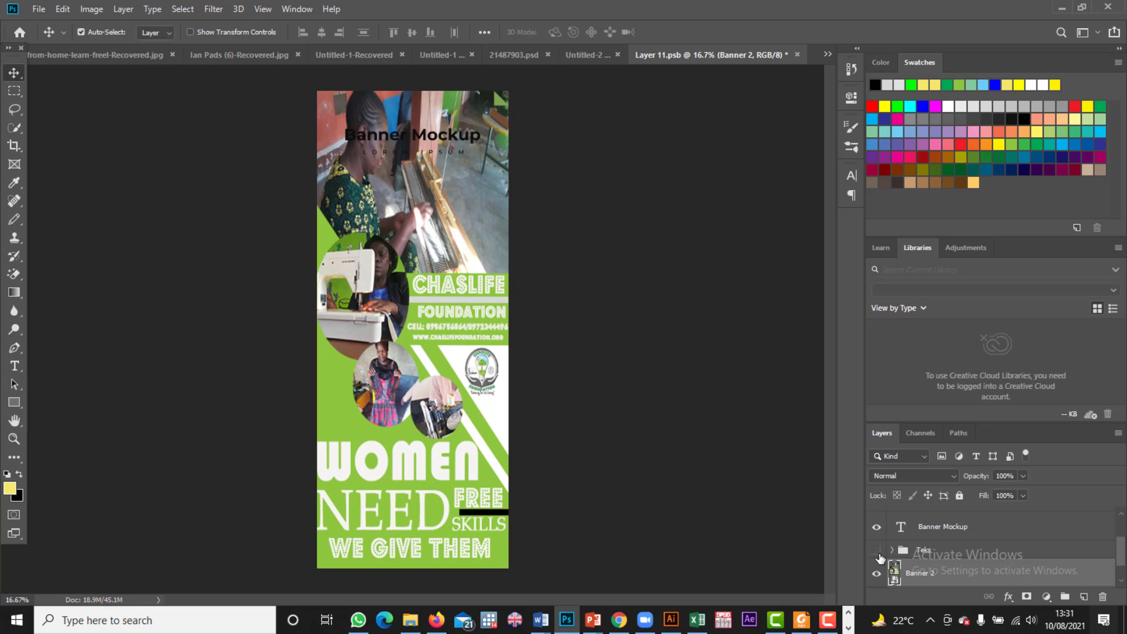
scroll(878, 558, "down", 1)
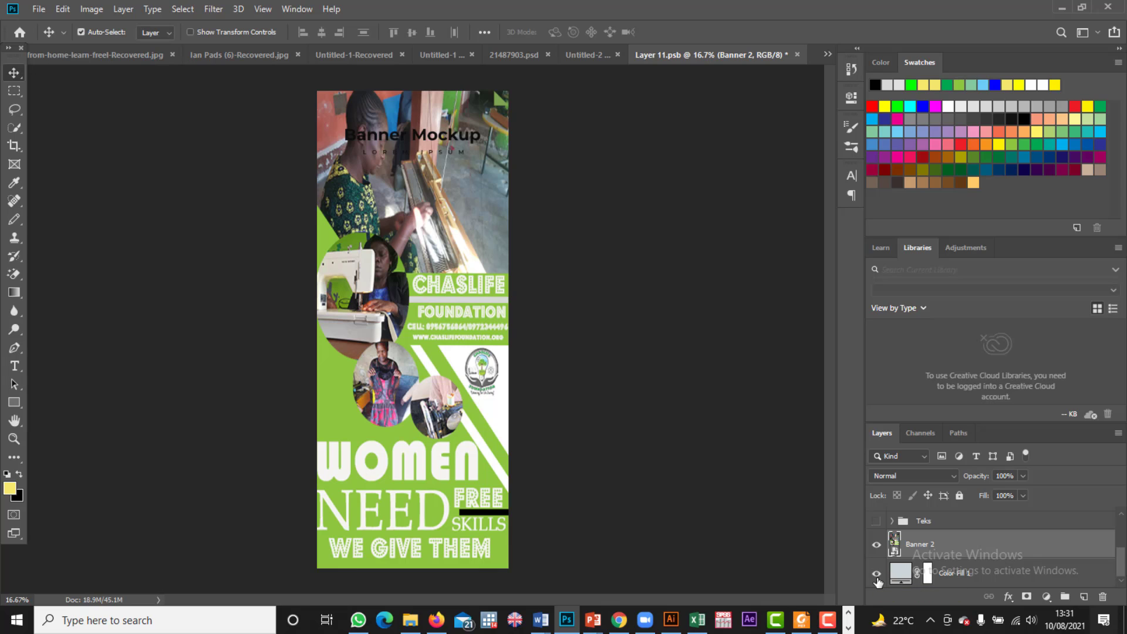
scroll(878, 581, "up", 3)
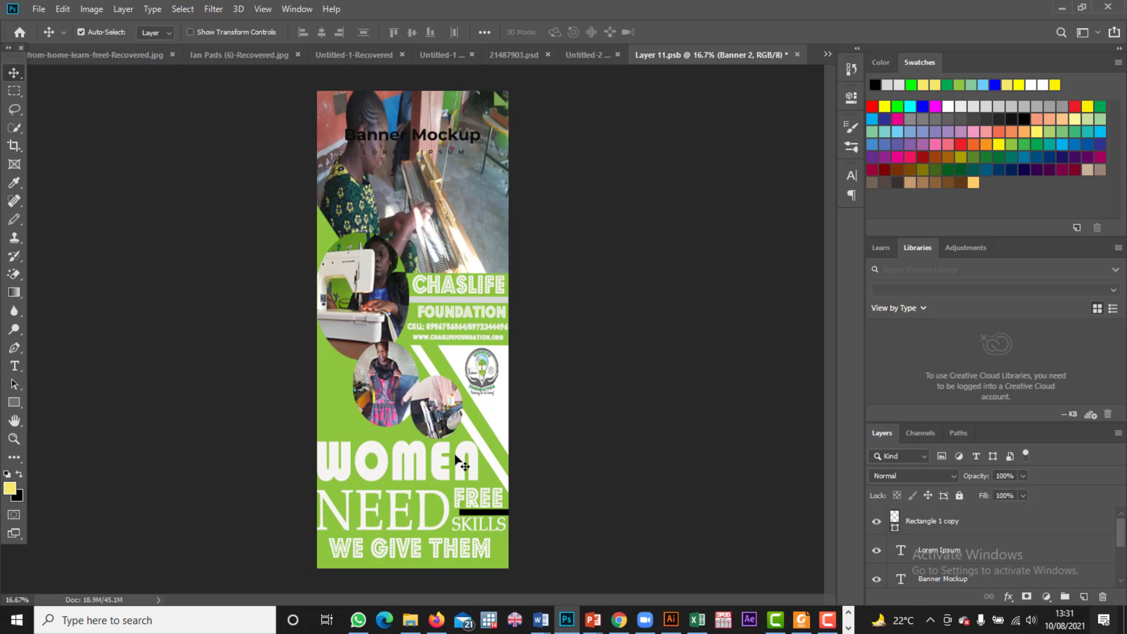
key("ctrl+z")
key("ctrl+z")
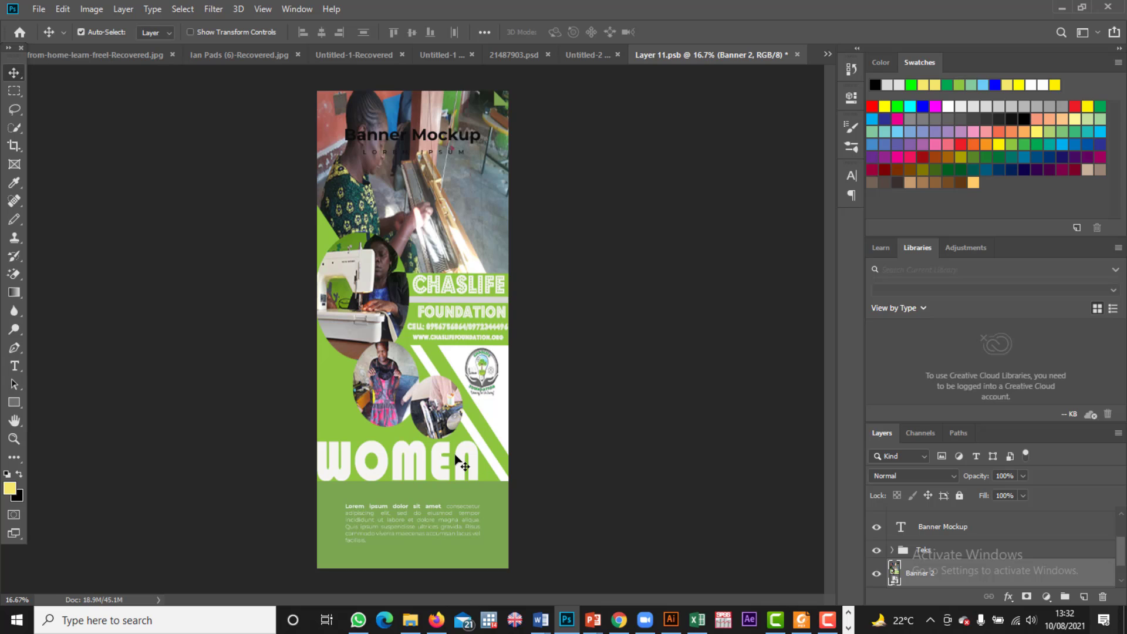
key("ctrl+z")
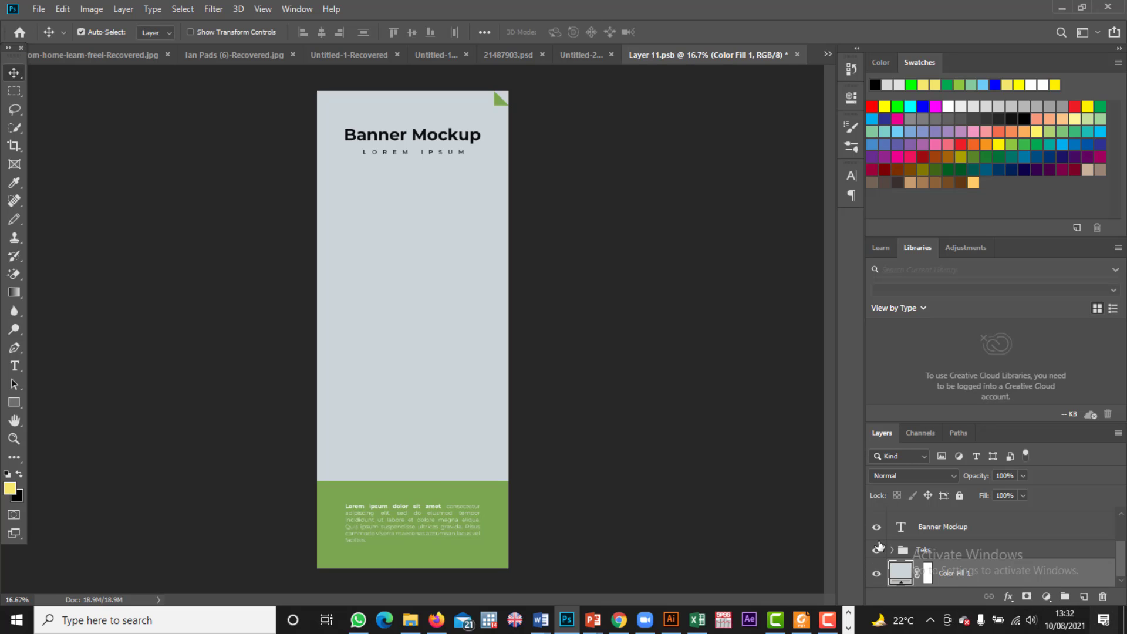
Step: Hide the Banner Mockup title and the Teks text group layers
scroll(875, 549, "up", 1)
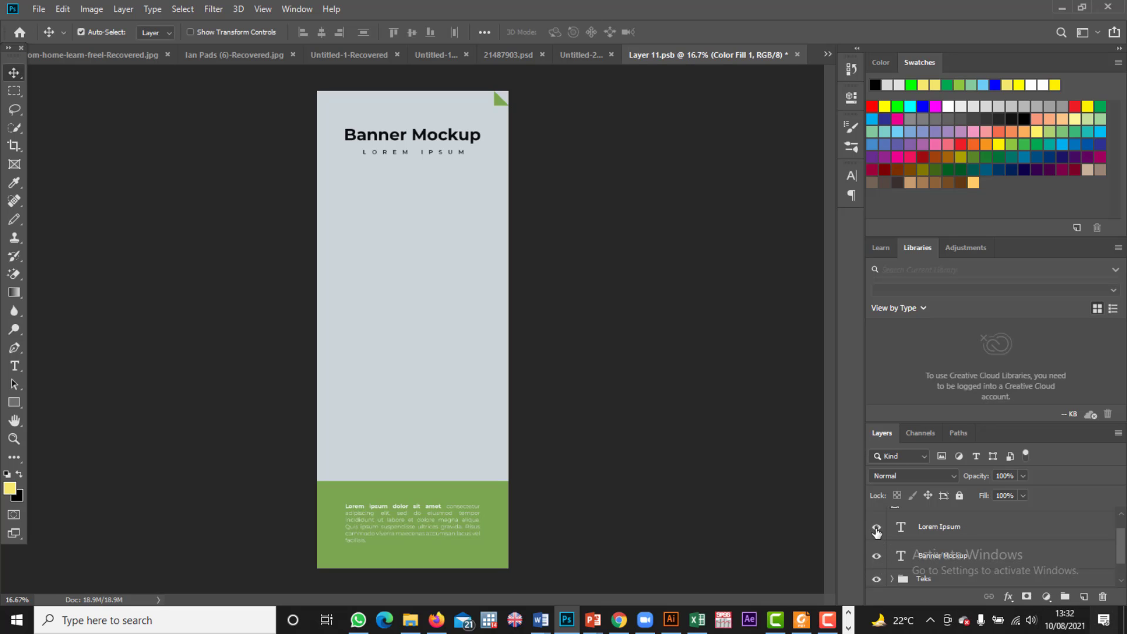
scroll(877, 533, "up", 1)
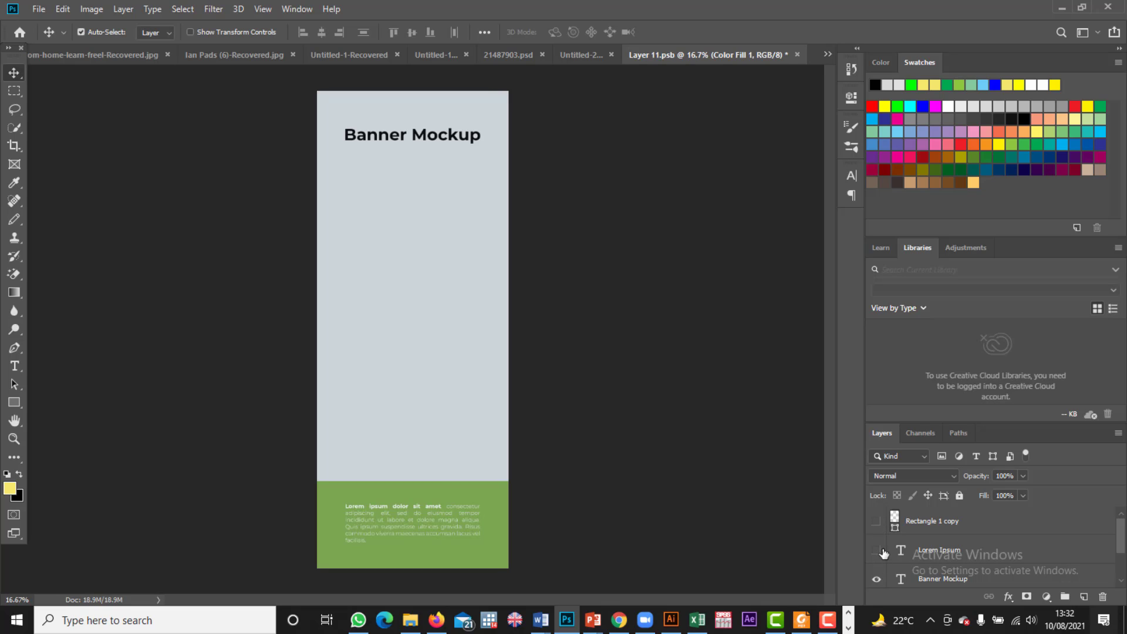
scroll(883, 552, "down", 1)
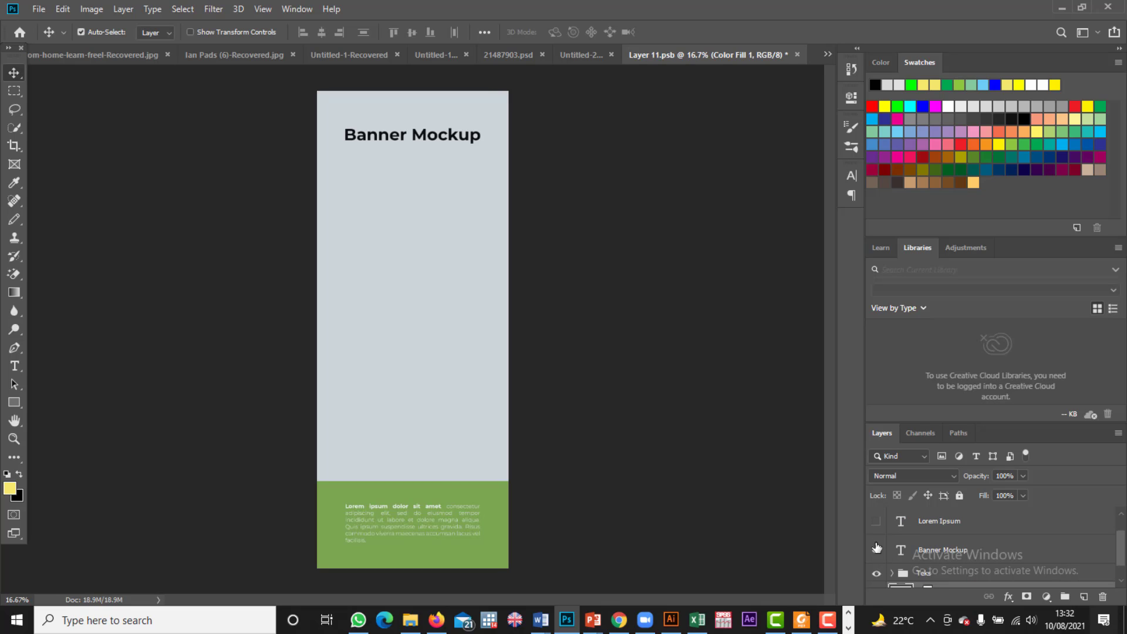
left_click(877, 550)
left_click(876, 574)
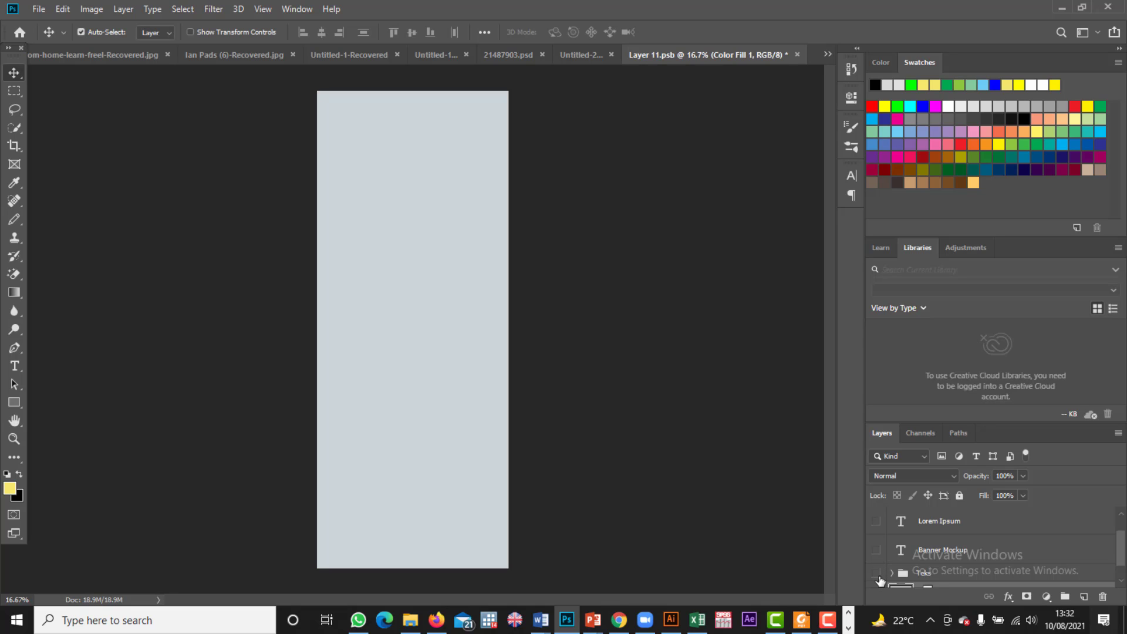
scroll(880, 580, "down", 1)
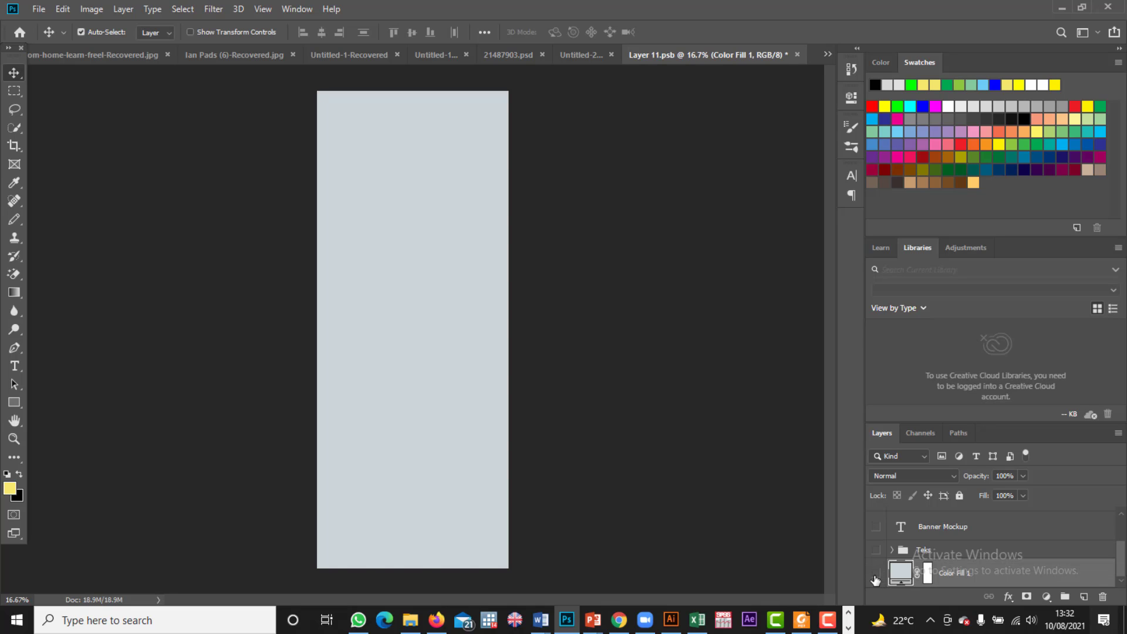
Step: Hide the Color Fill 1 layer and re-embed Banner 2 via Place Embedded
left_click(876, 577)
left_click(39, 9)
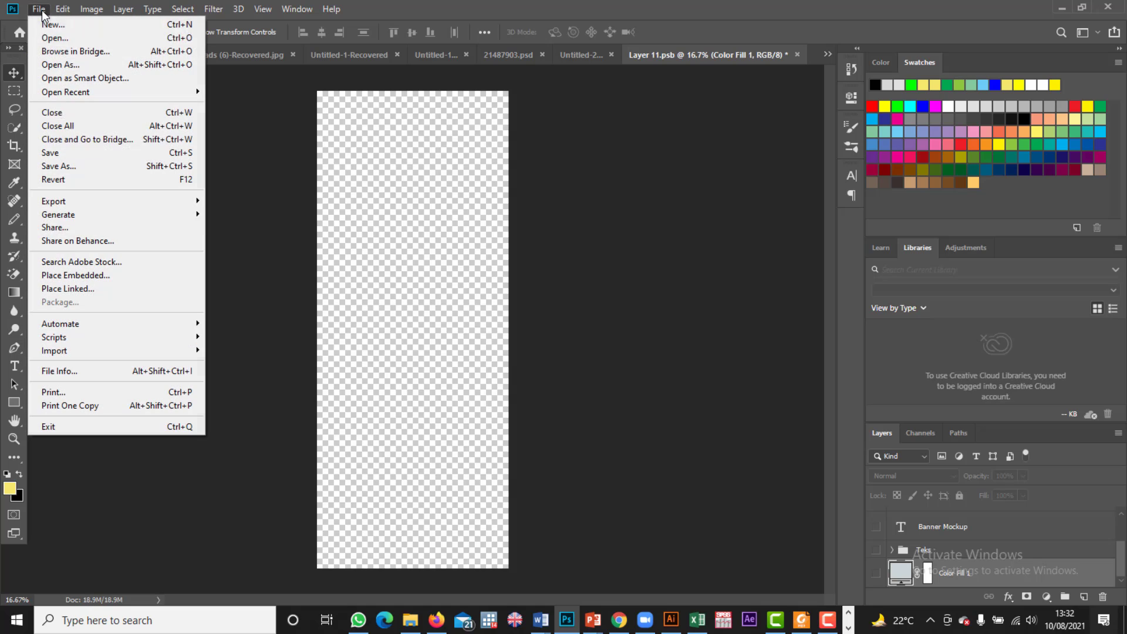
mouse_move(73, 202)
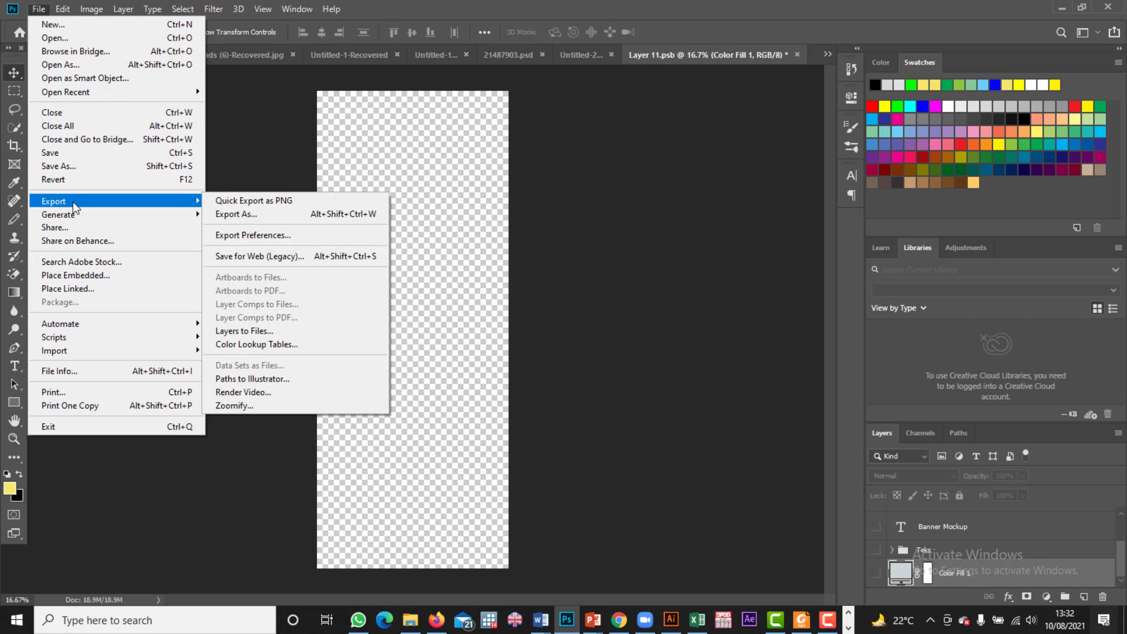
left_click(84, 278)
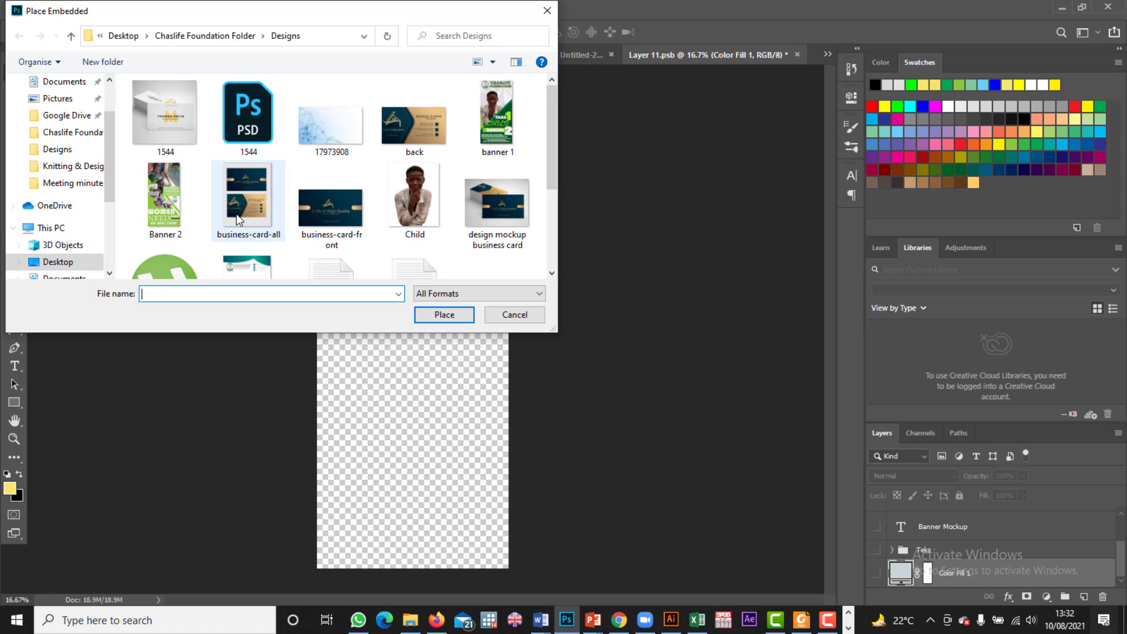
left_click(176, 187)
double_click(176, 187)
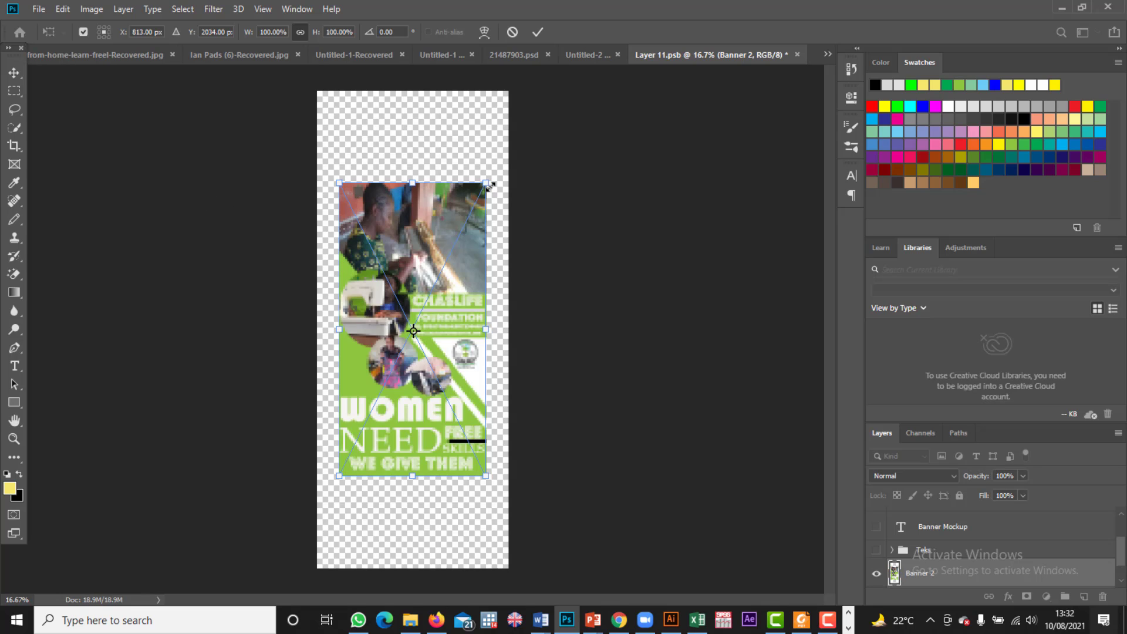
Step: Drag all four Banner 2 corners to the panel corners (130.87% × 163.29%) and commit
left_click_drag(489, 181, 508, 89)
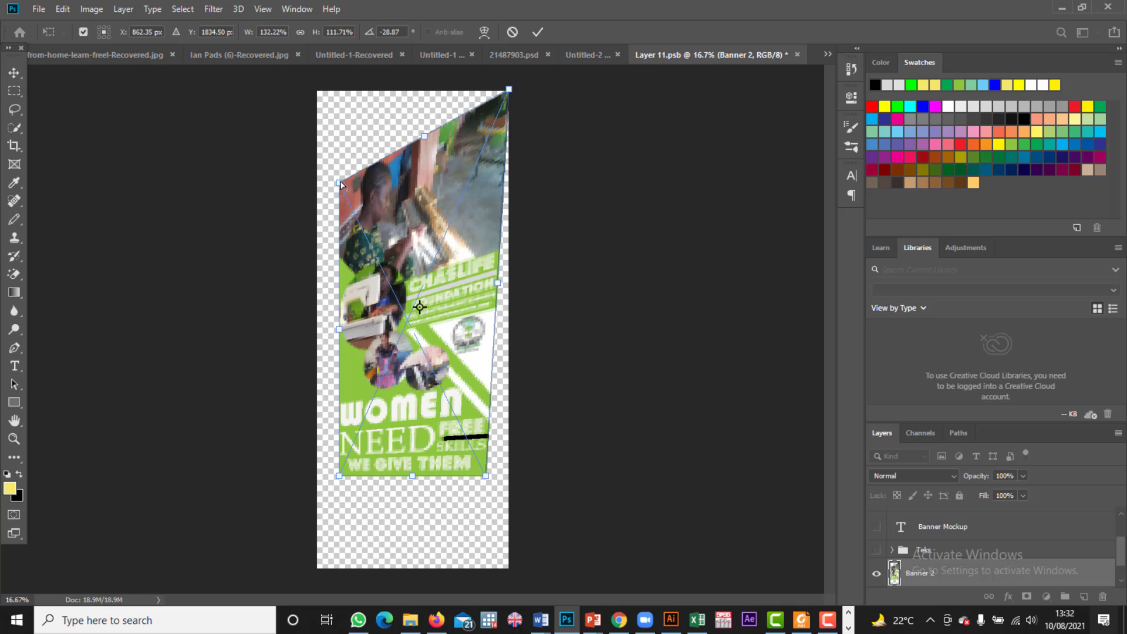
left_click_drag(340, 184, 318, 90)
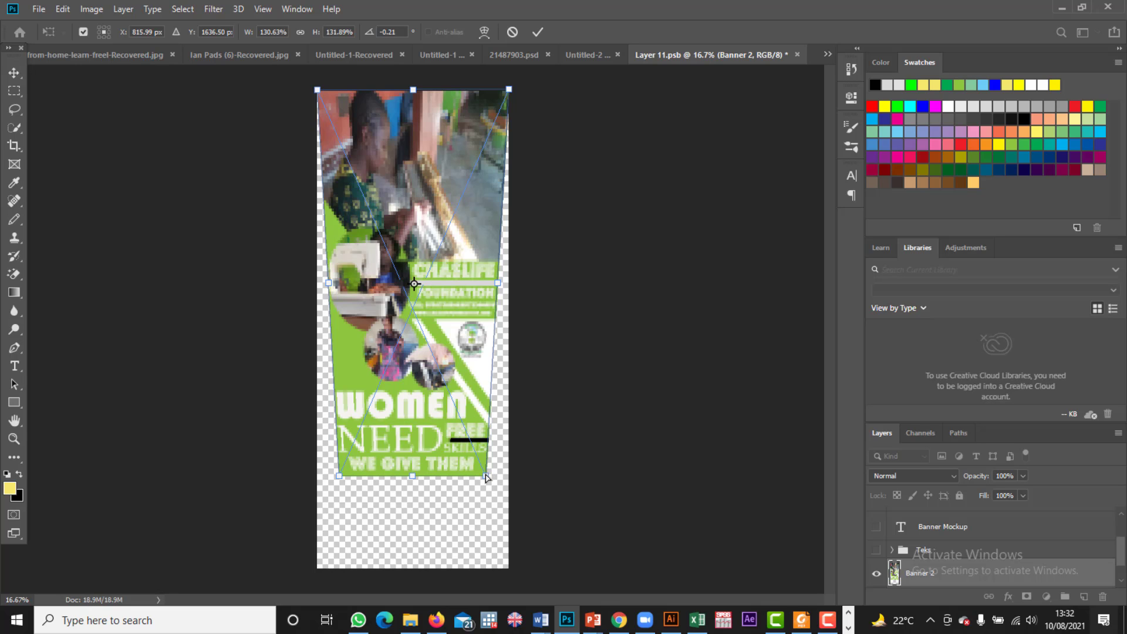
left_click_drag(486, 477, 508, 568)
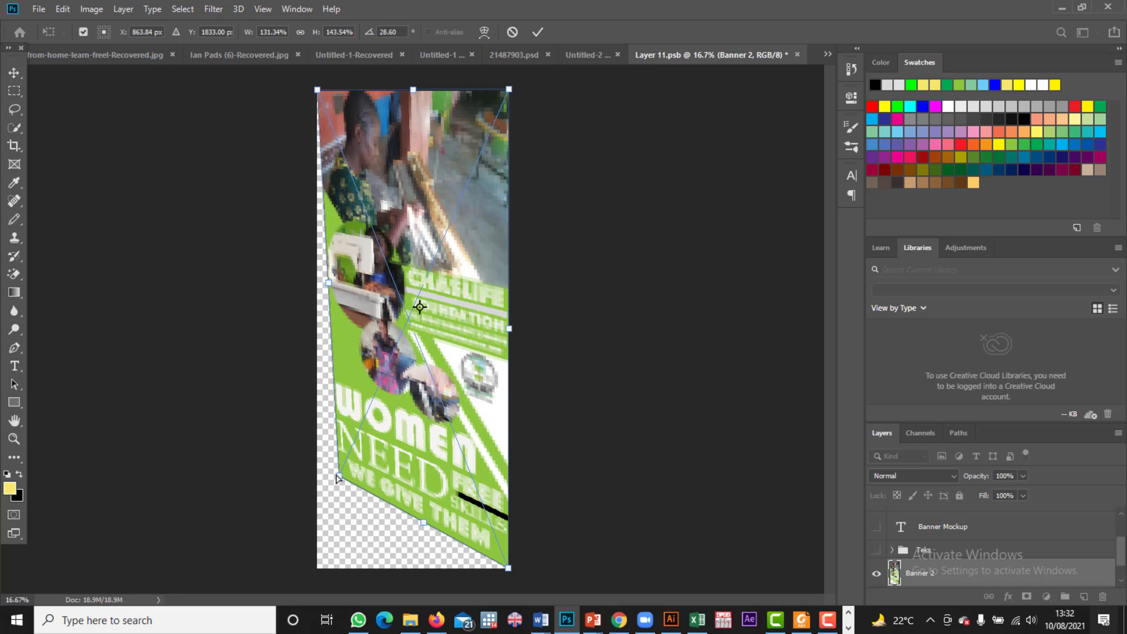
left_click_drag(339, 478, 315, 570)
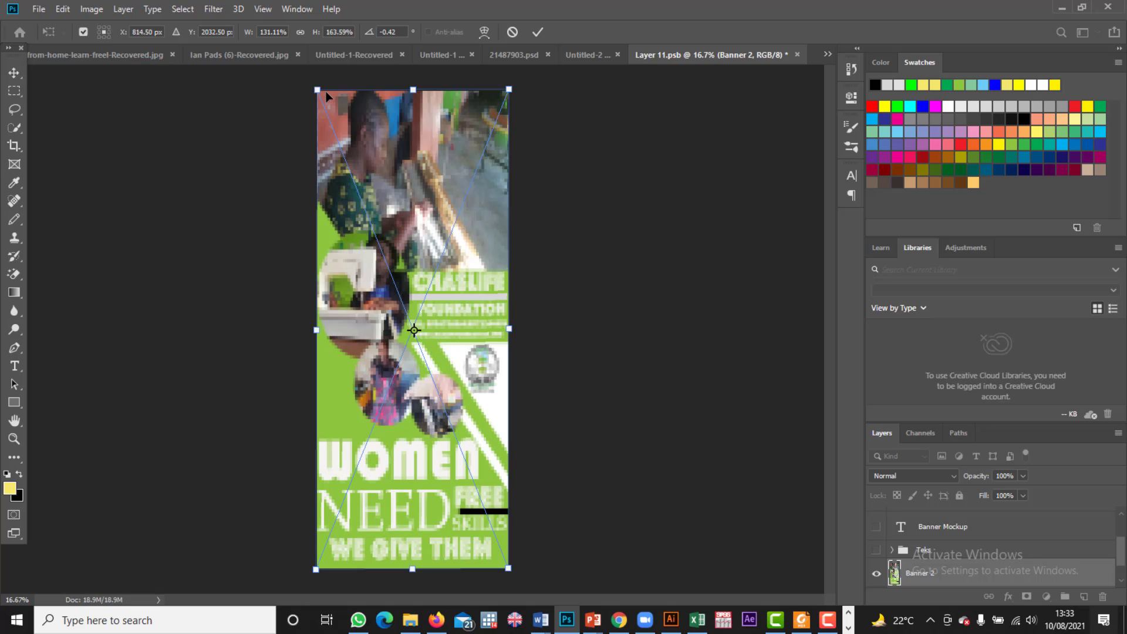
mouse_move(317, 90)
left_mouse_down()
mouse_move(312, 81)
mouse_move(316, 91)
left_mouse_up()
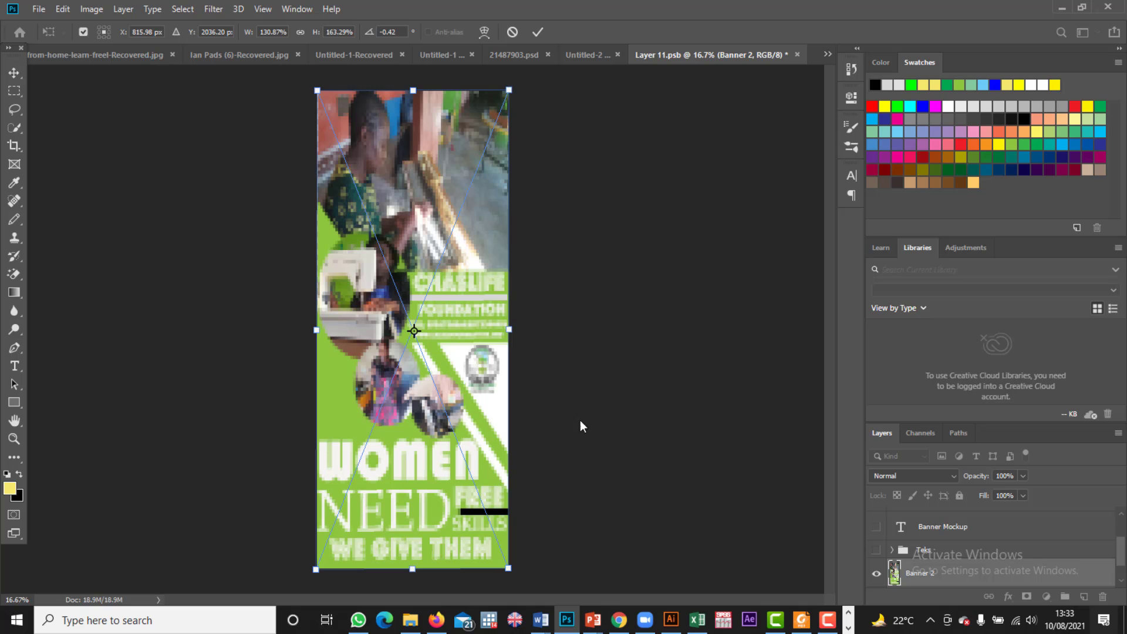
key("Return")
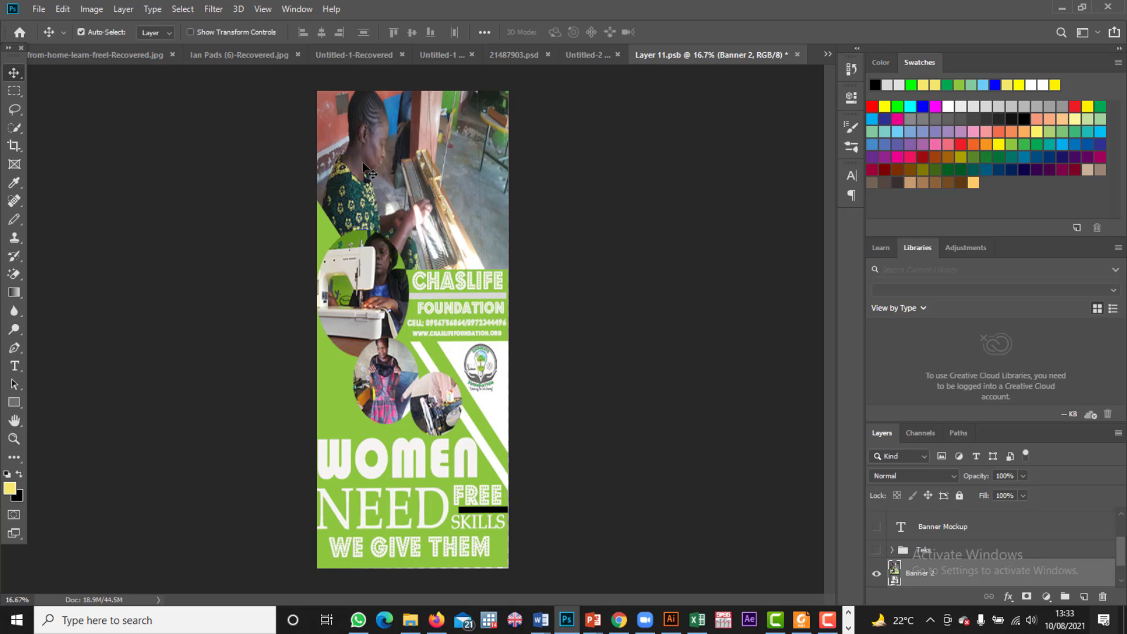
Step: Re-transform Banner 2 to 133.06% × 166.03% so it cleanly fills the Layer 11.psb canvas
mouse_move(360, 161)
left_mouse_down()
mouse_move(375, 166)
mouse_move(362, 170)
left_mouse_up()
left_click_drag(450, 192, 453, 196)
key("ctrl+t")
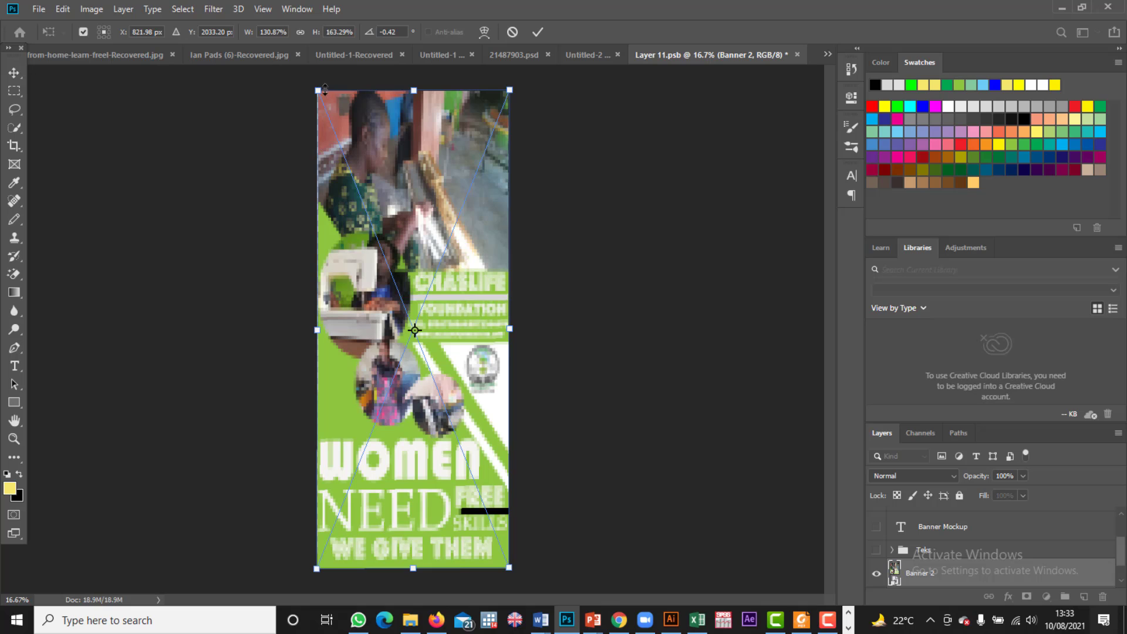
left_click_drag(315, 89, 315, 85)
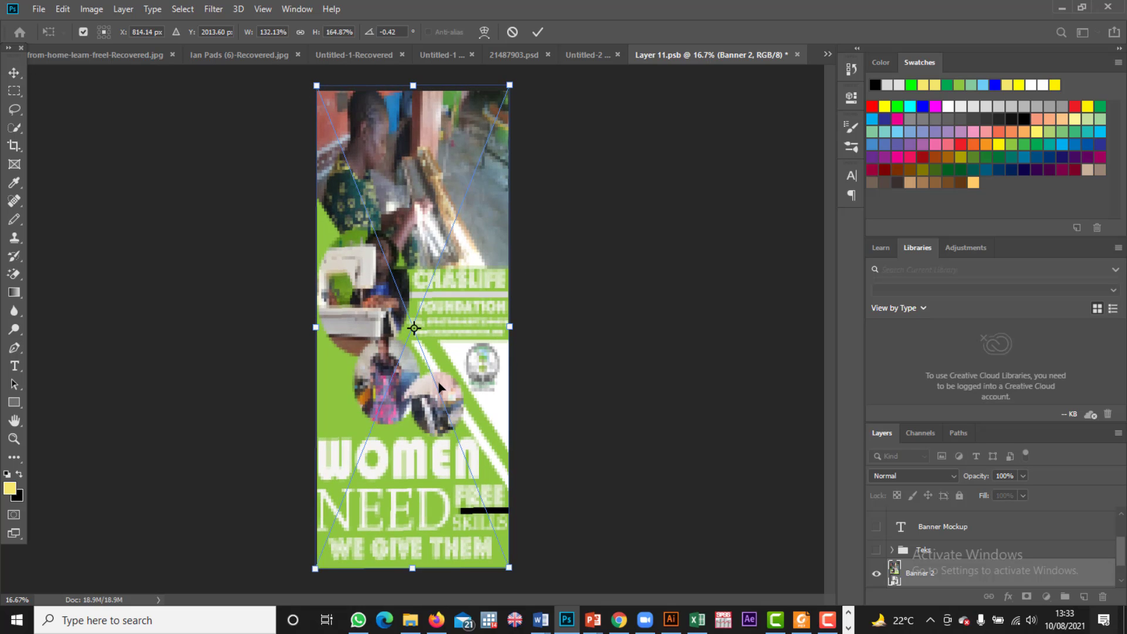
left_click_drag(438, 386, 441, 385)
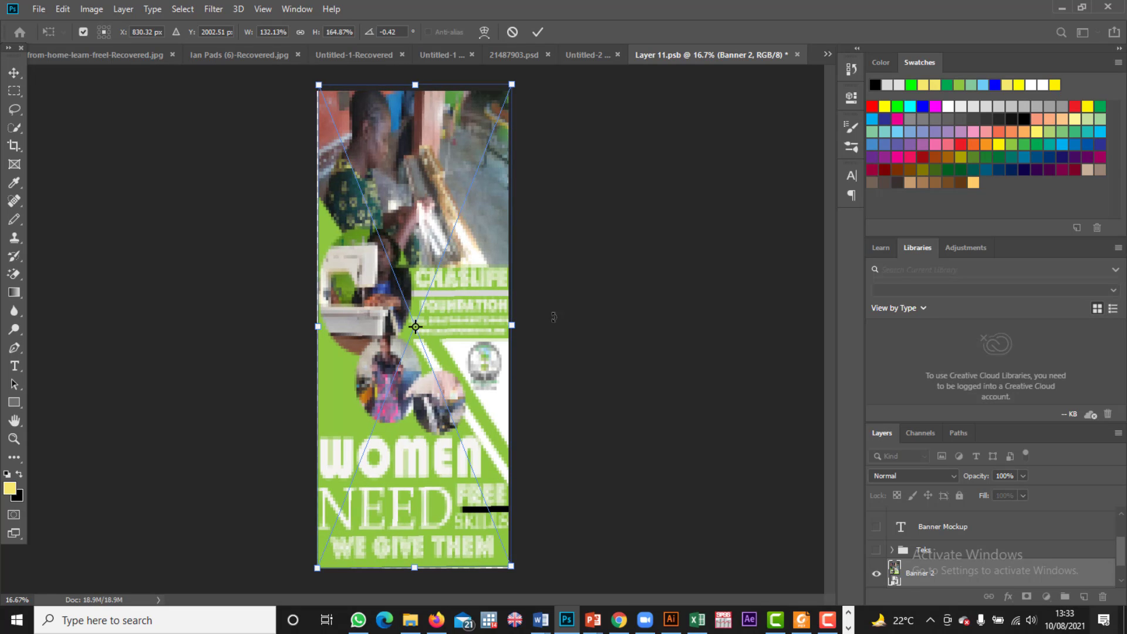
left_click_drag(340, 155, 336, 154)
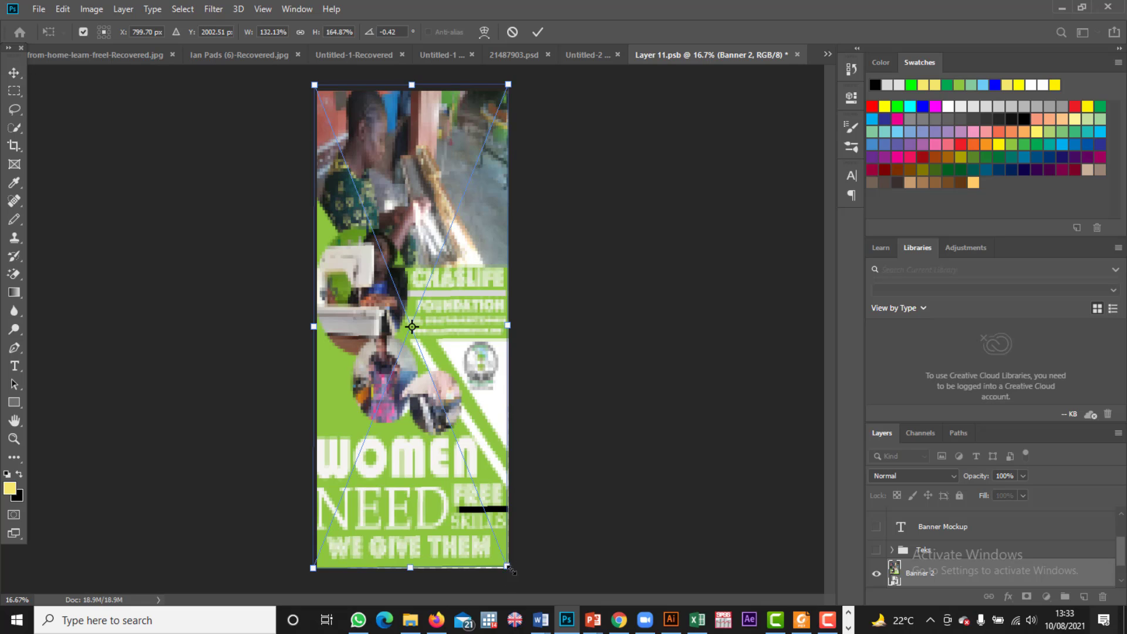
left_click_drag(508, 567, 509, 570)
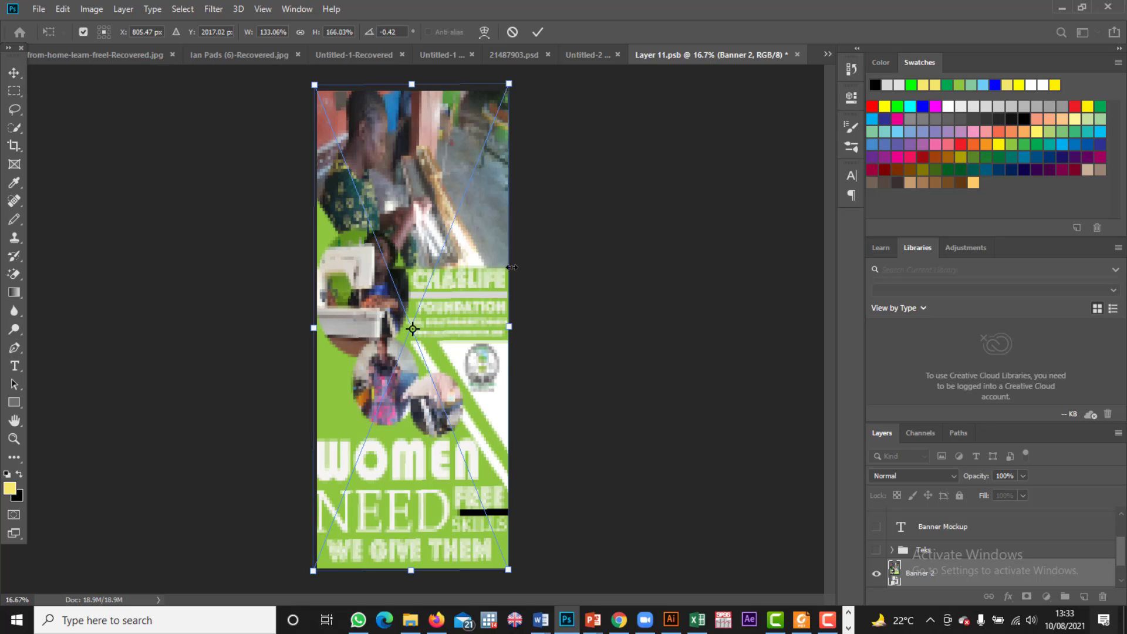
key("Return")
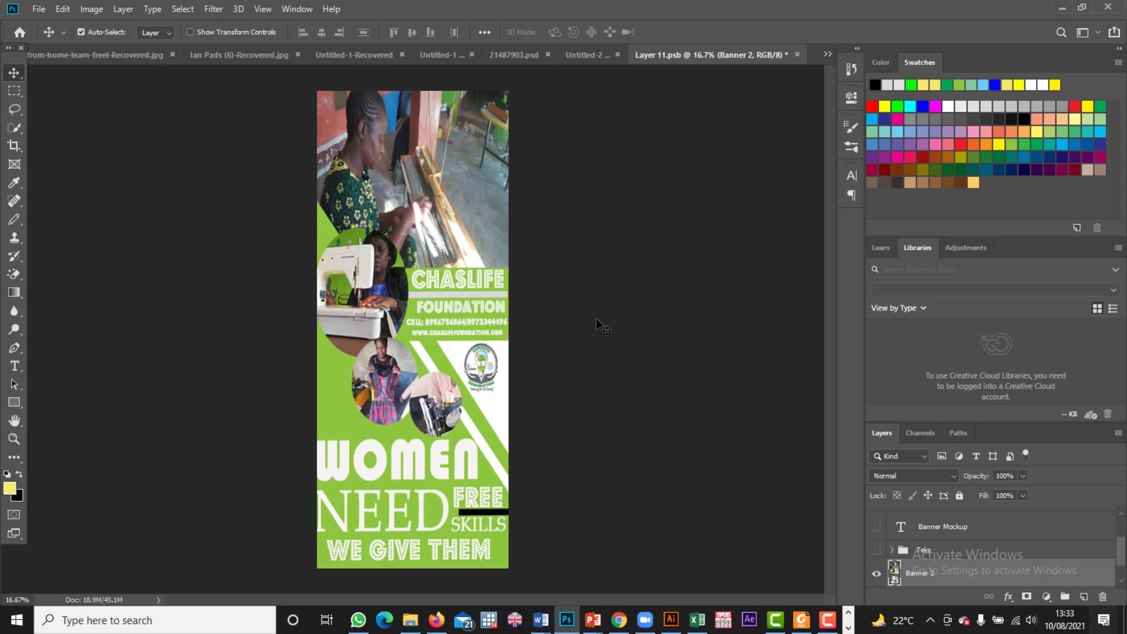
Step: Save the changes to Layer 11.psb, close it, and return to the 21487903.psd mockup
left_click(796, 54)
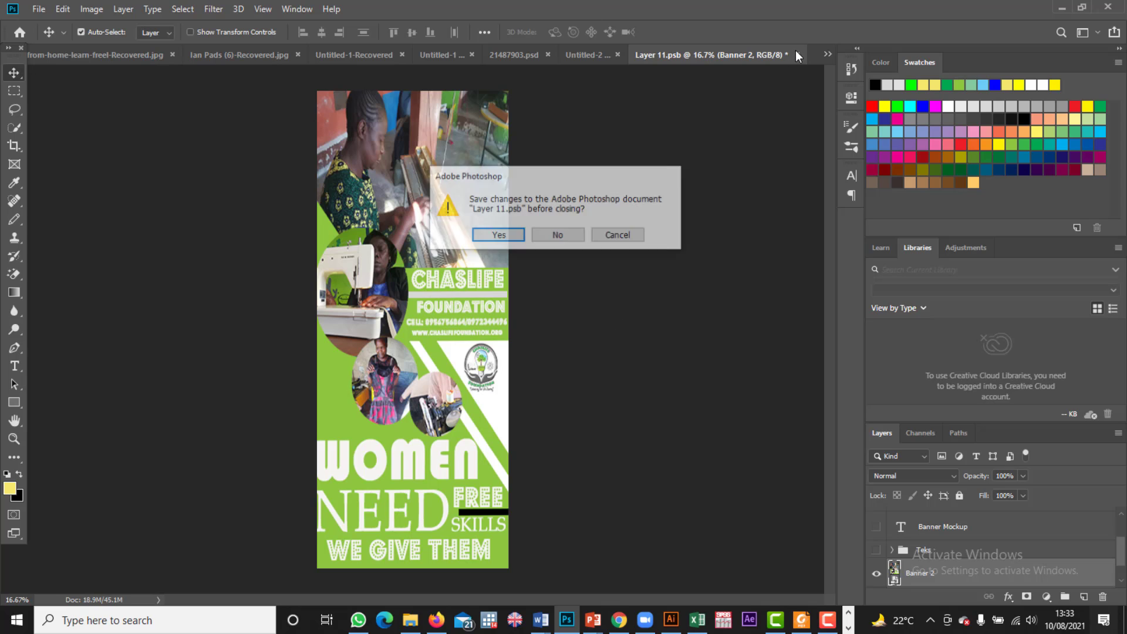
left_click(497, 237)
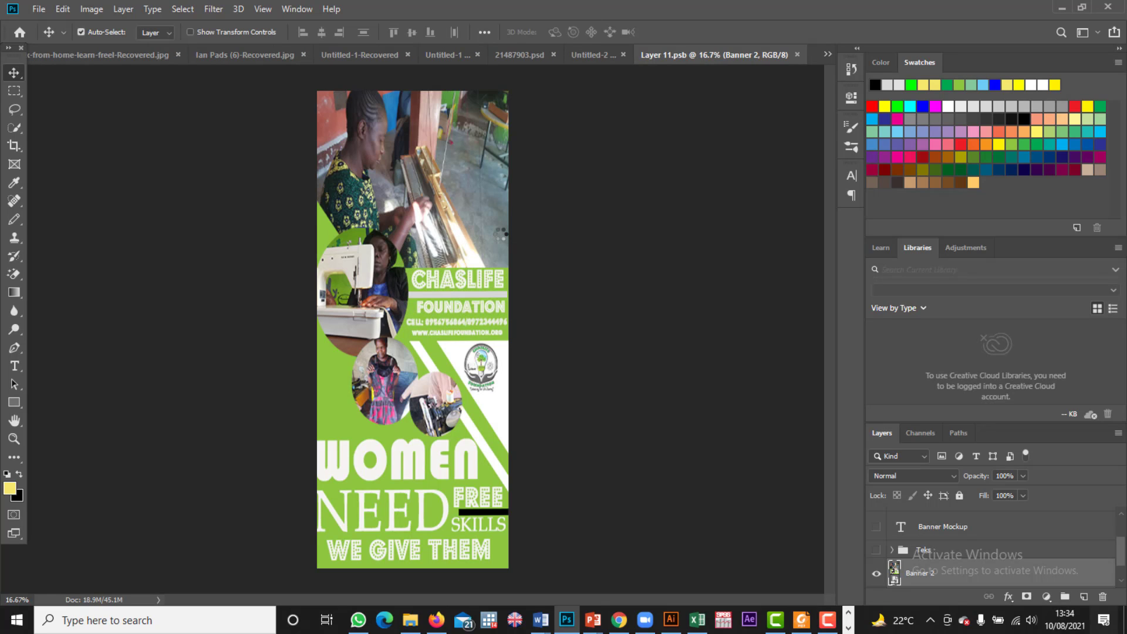
key("ctrl+w")
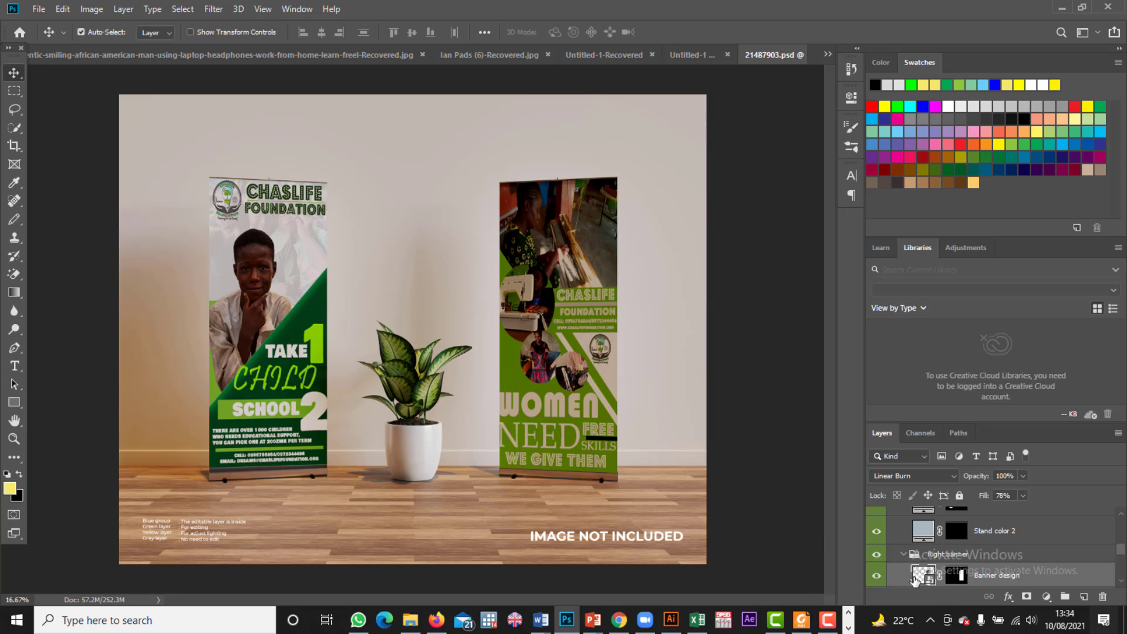
Step: Check the Base group's visibility, then delete the IMAGE NOT INCLUDED label from the floor
scroll(914, 580, "down", 3)
scroll(914, 580, "down", 2)
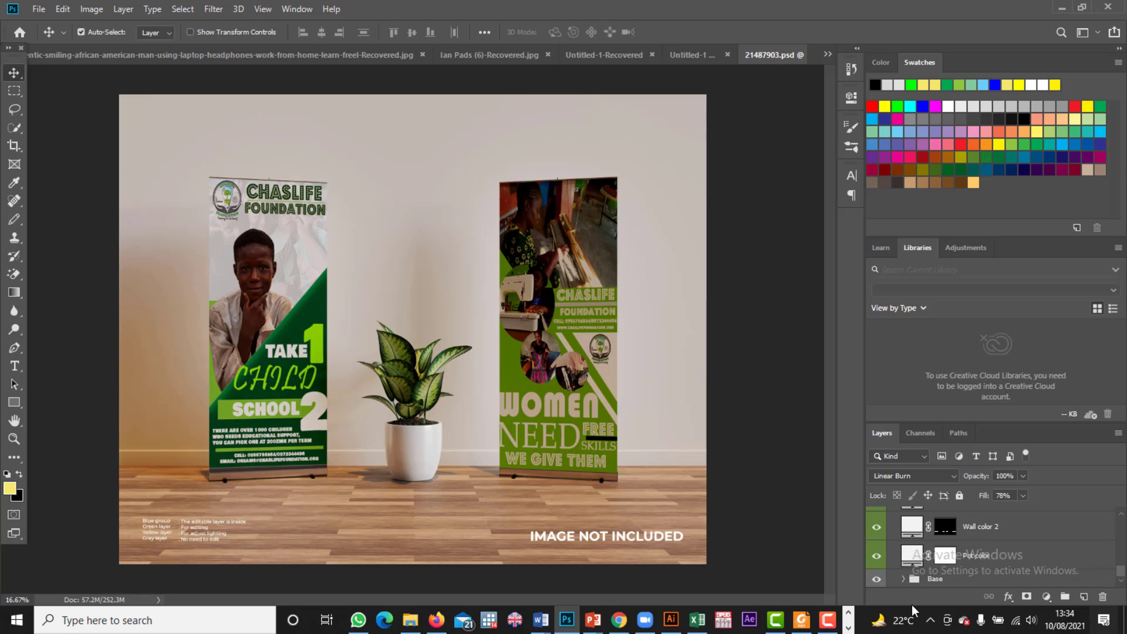
left_click(877, 580)
left_click(877, 580)
scroll(896, 560, "up", 2)
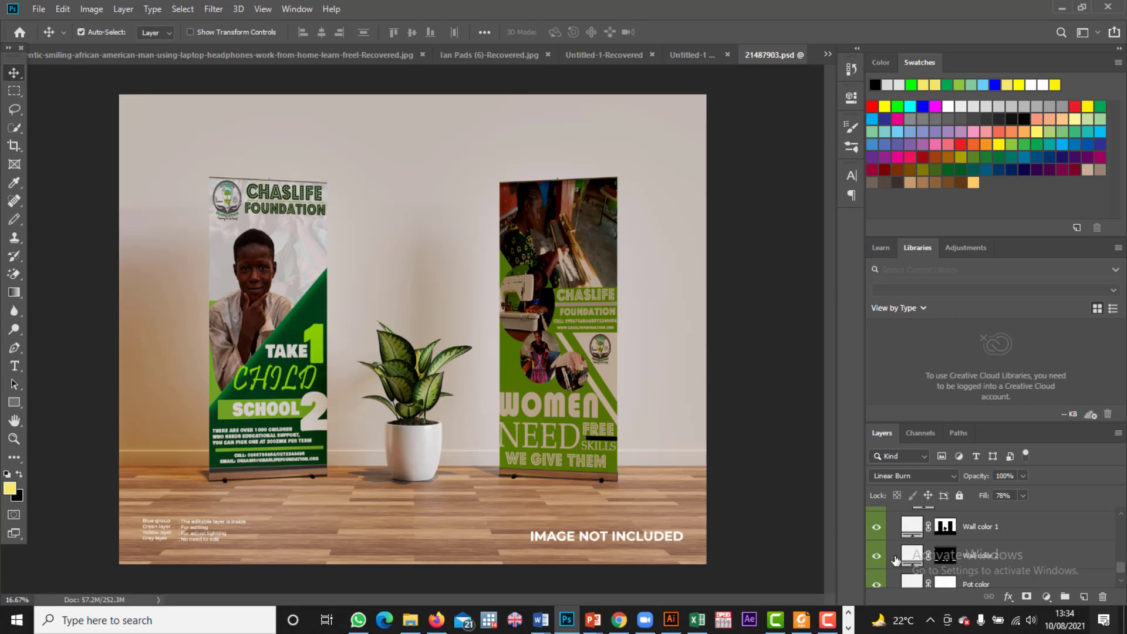
scroll(895, 559, "up", 4)
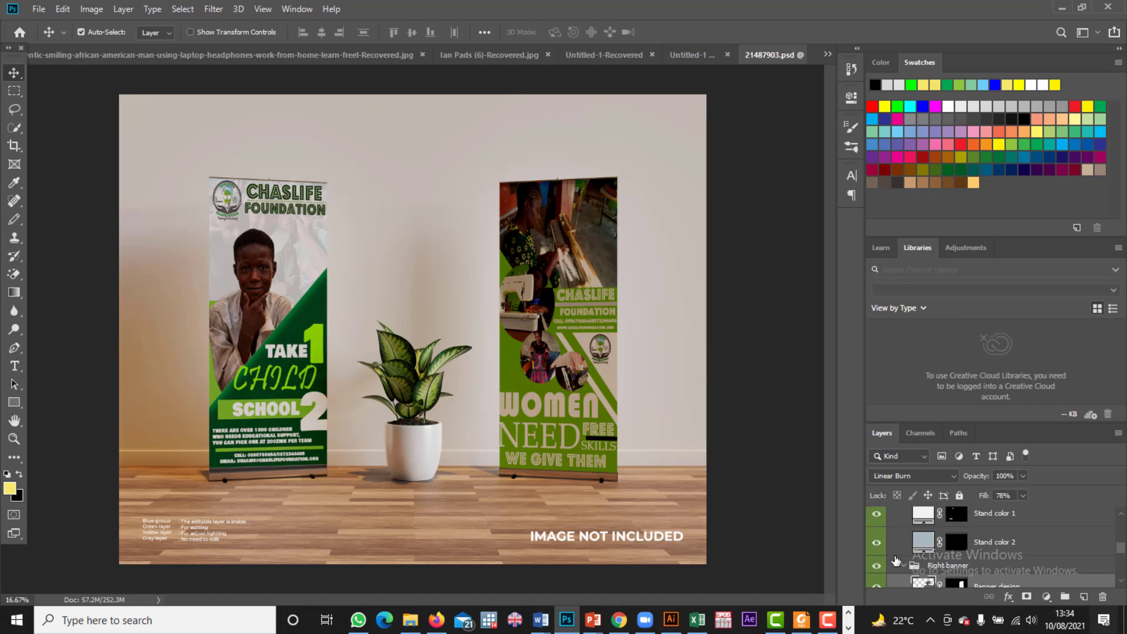
scroll(895, 560, "up", 1)
scroll(896, 560, "up", 3)
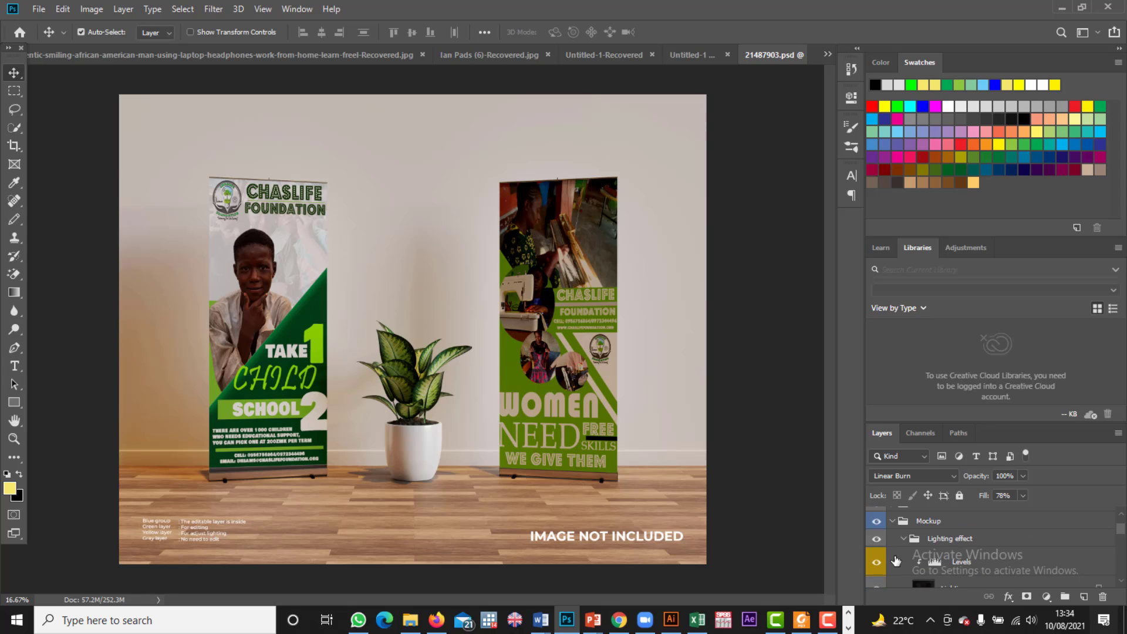
scroll(896, 560, "up", 1)
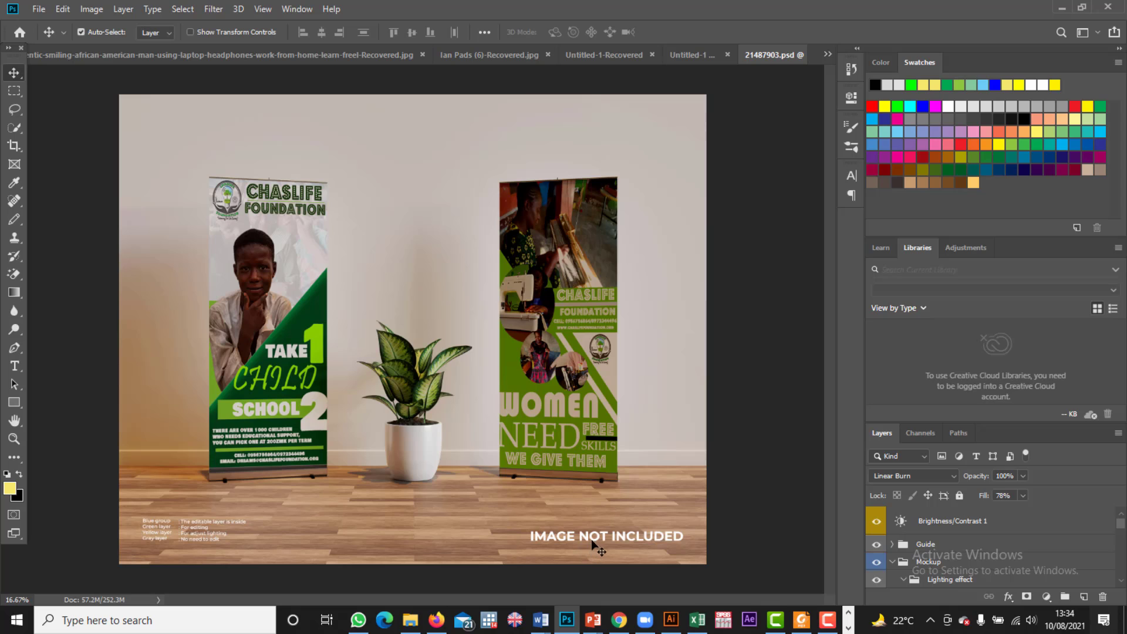
left_click_drag(592, 540, 593, 538)
key("Delete")
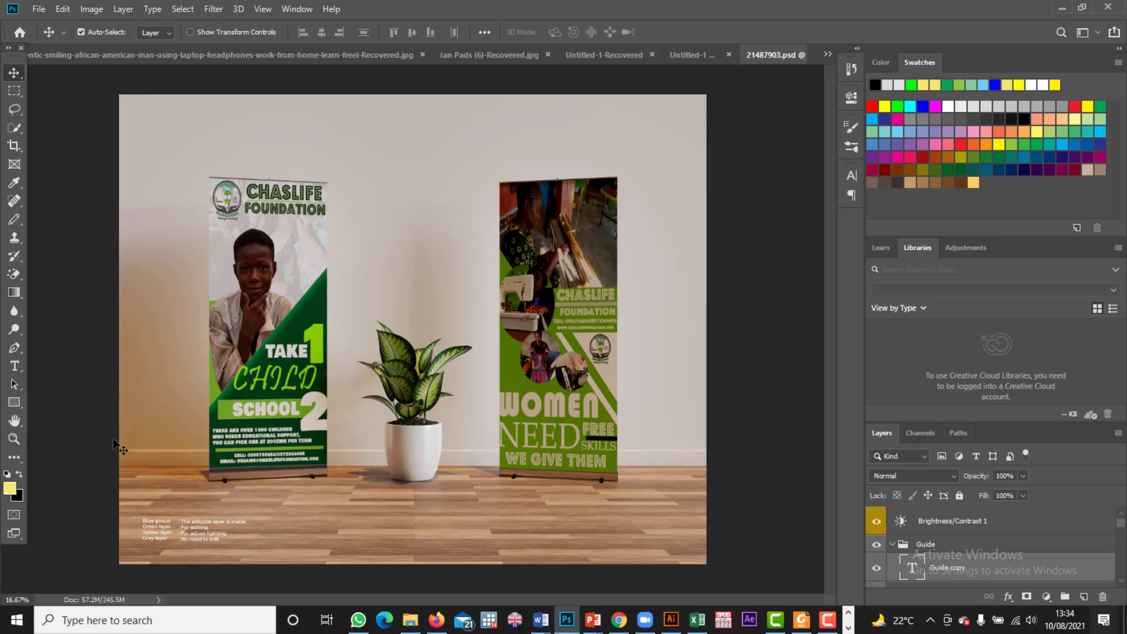
Step: Delete the small guide notes text layers from the mockup floor
mouse_move(211, 532)
left_mouse_down()
mouse_move(187, 531)
mouse_move(209, 533)
left_mouse_up()
key("Delete")
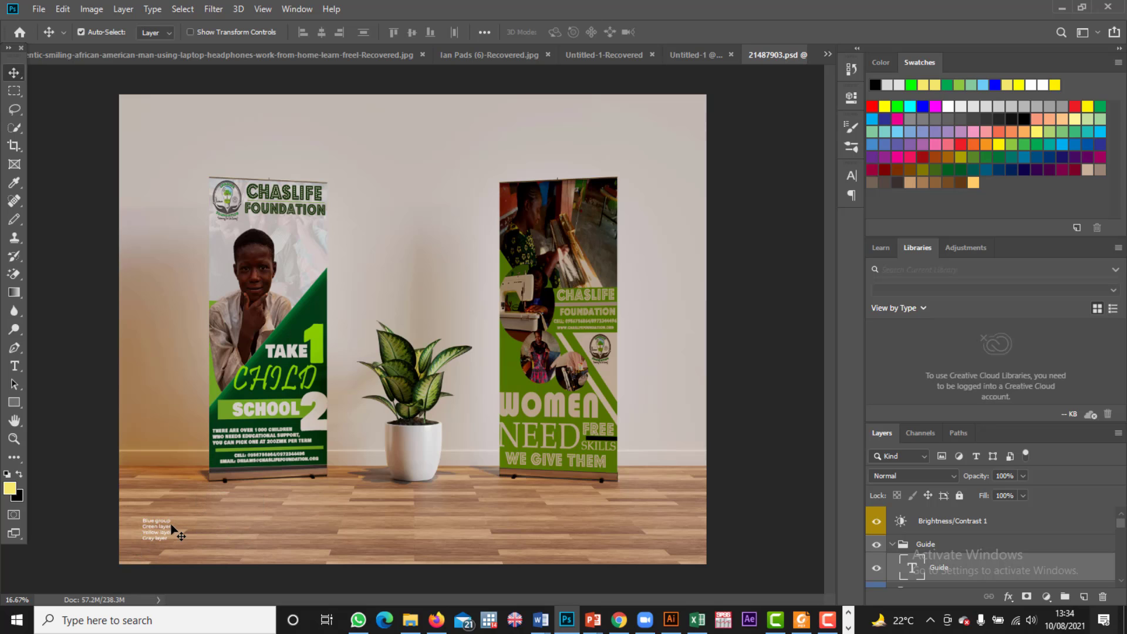
left_click_drag(165, 532, 203, 534)
key("Delete")
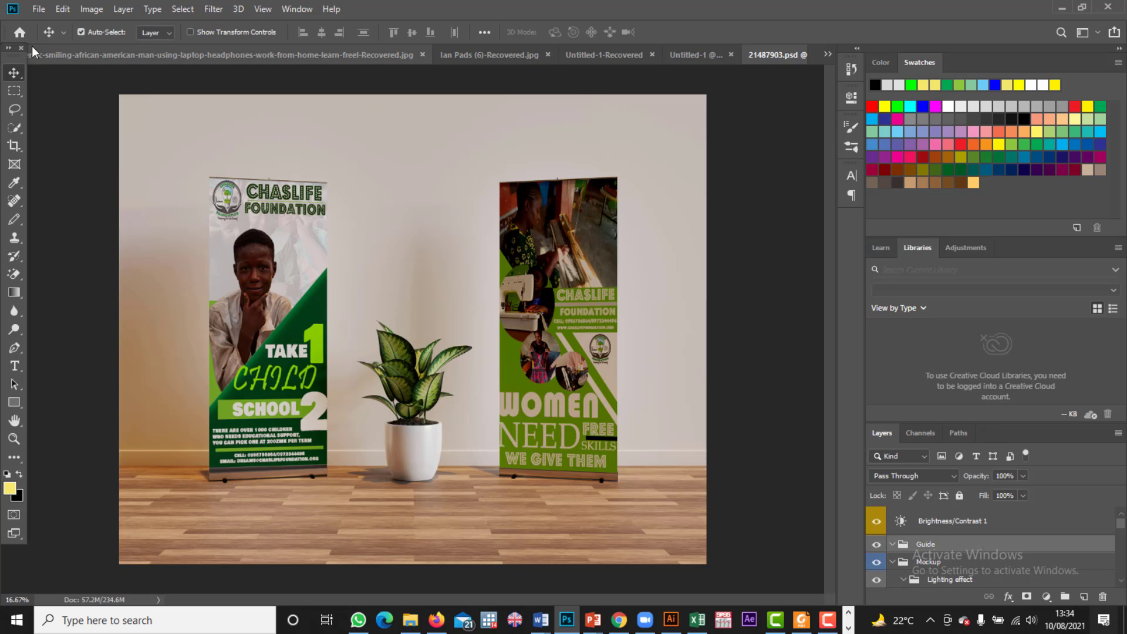
left_click(34, 12)
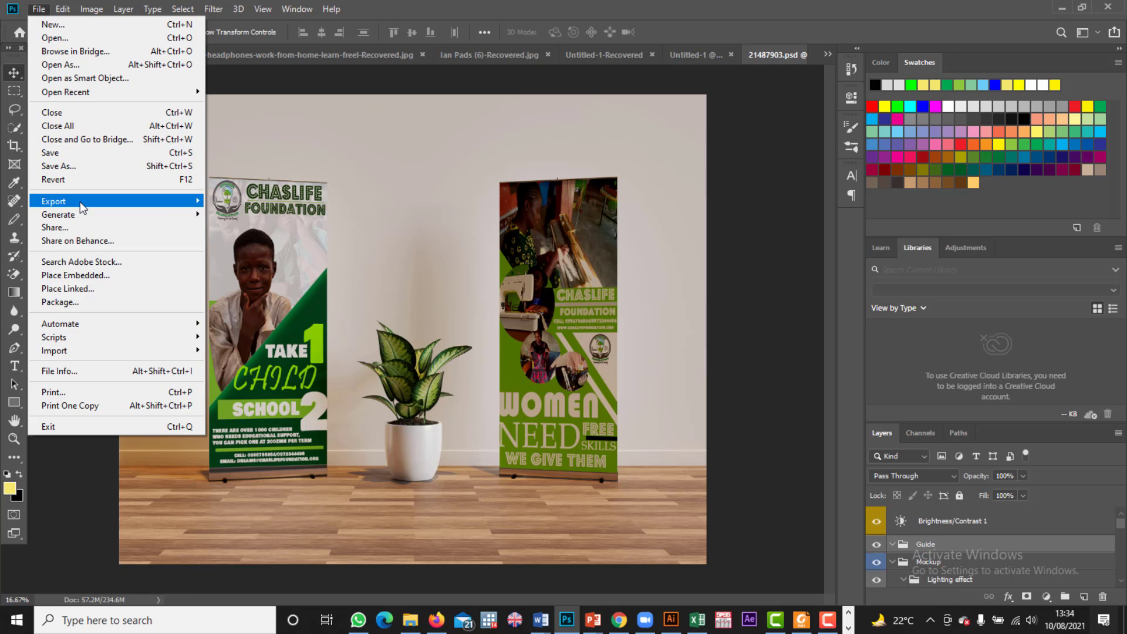
Step: In Export As, switch the format from PNG to JPG (100% quality, 5000 × 4000 px) and export
mouse_move(152, 204)
left_click(242, 216)
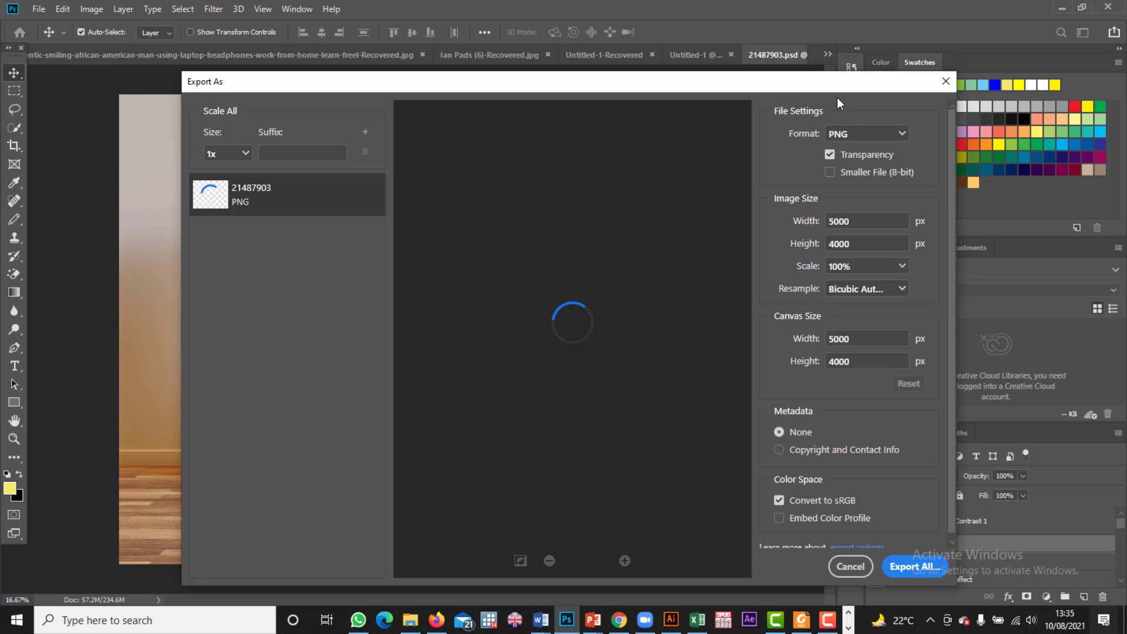
left_click(902, 135)
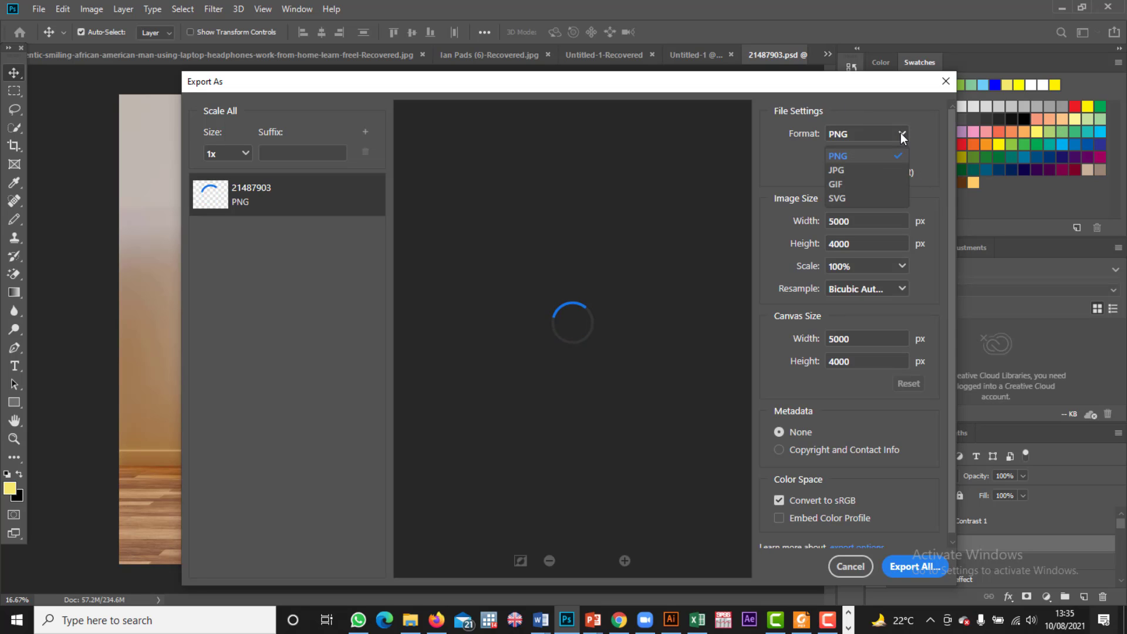
left_click(845, 172)
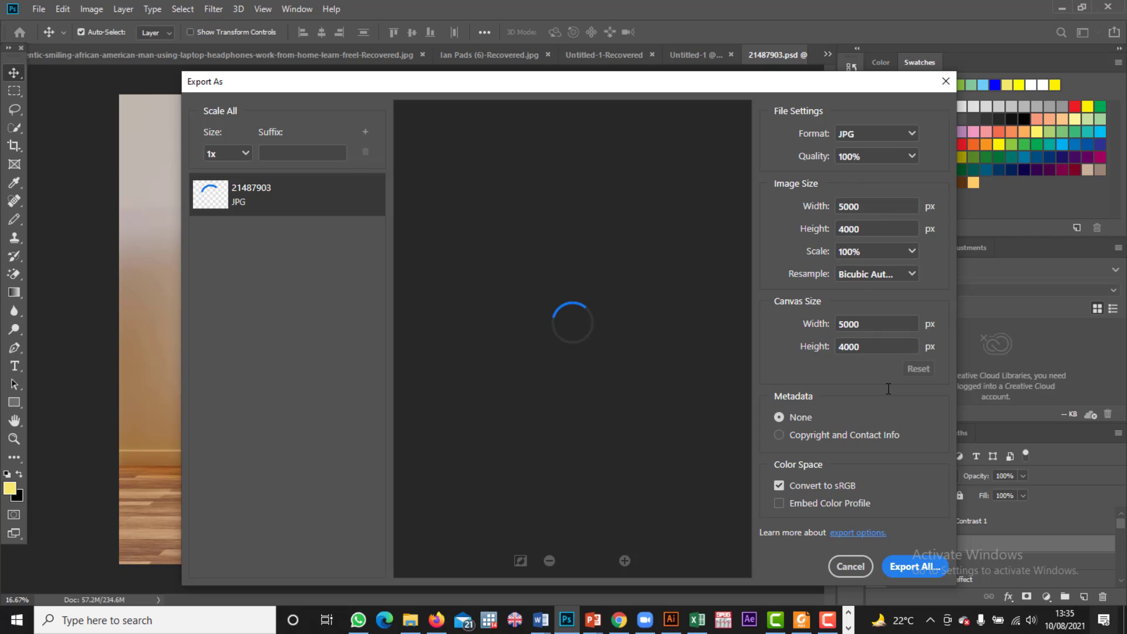
left_click(919, 568)
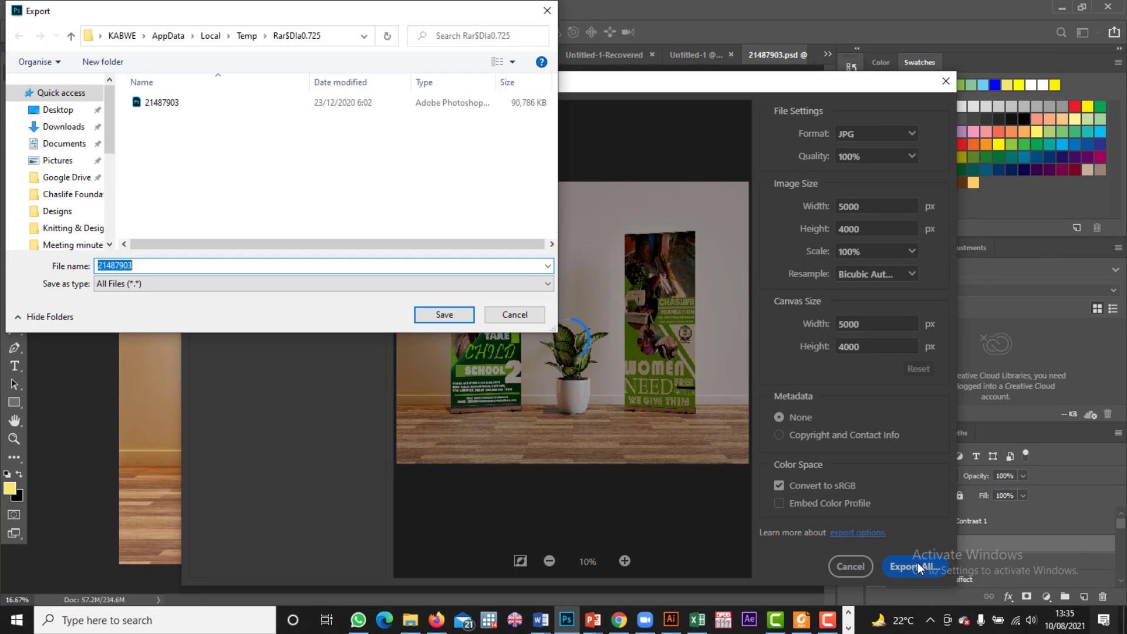
Step: Save the JPG as 'banners roll up chaslife' in Chaslife Foundation Photos > Designs
left_click(80, 195)
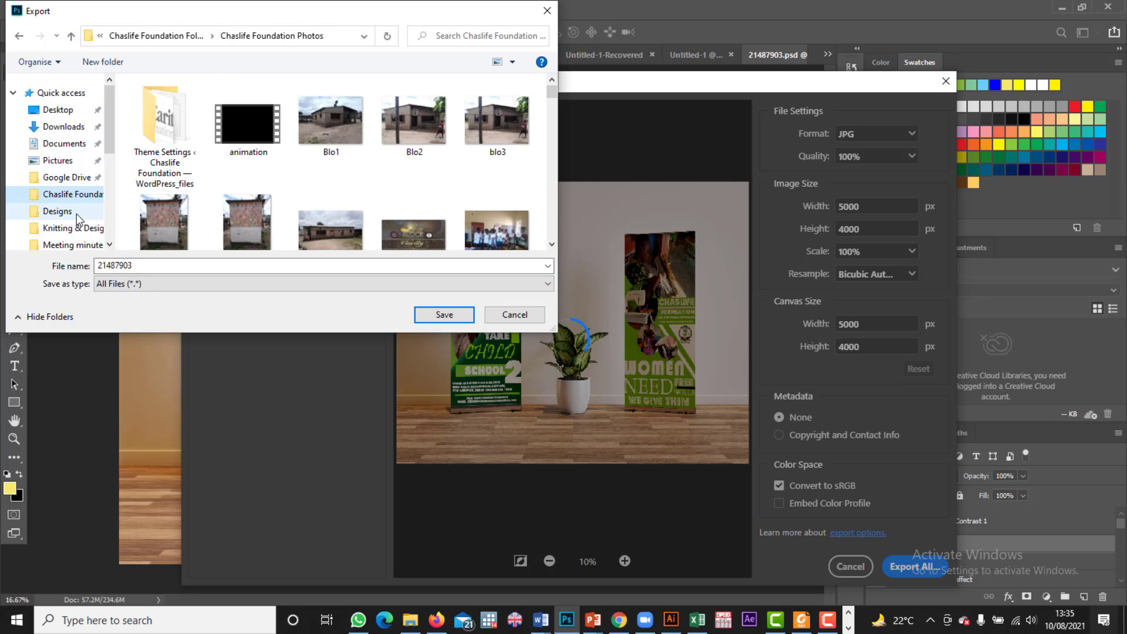
left_click(79, 212)
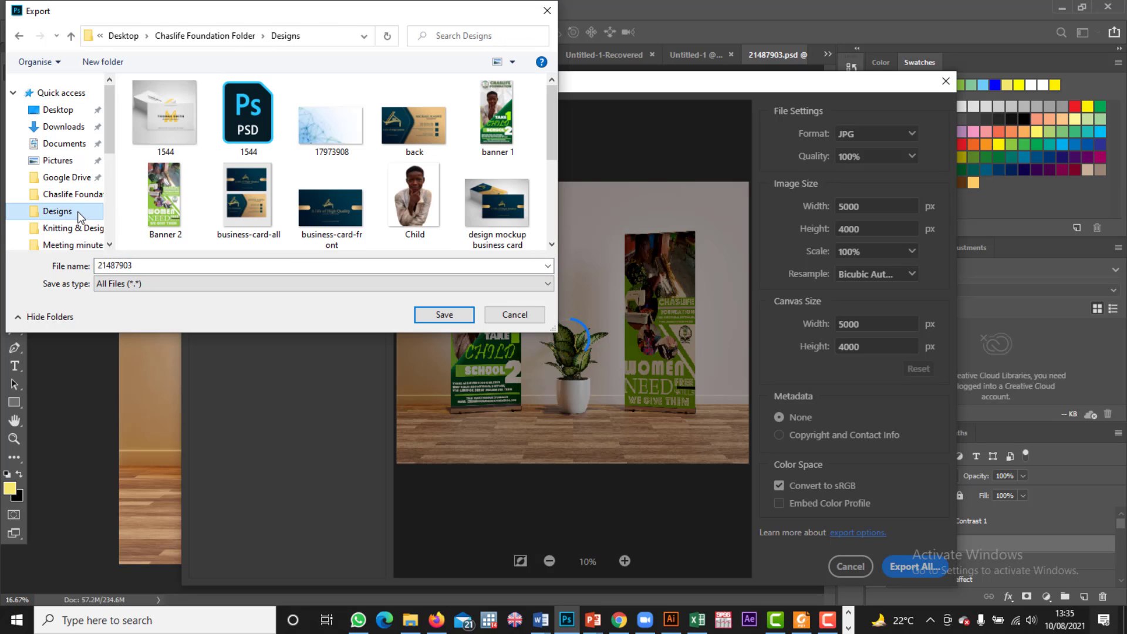
double_click(222, 265)
key("BackSpace")
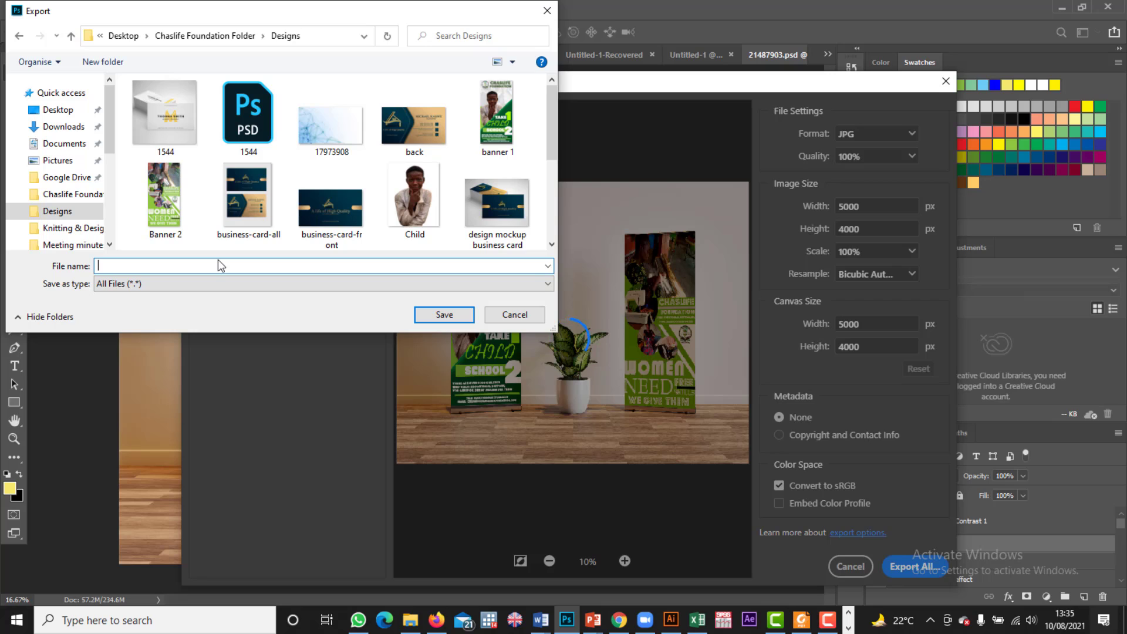
type("banners chaslife")
left_click(130, 266)
type("roll up")
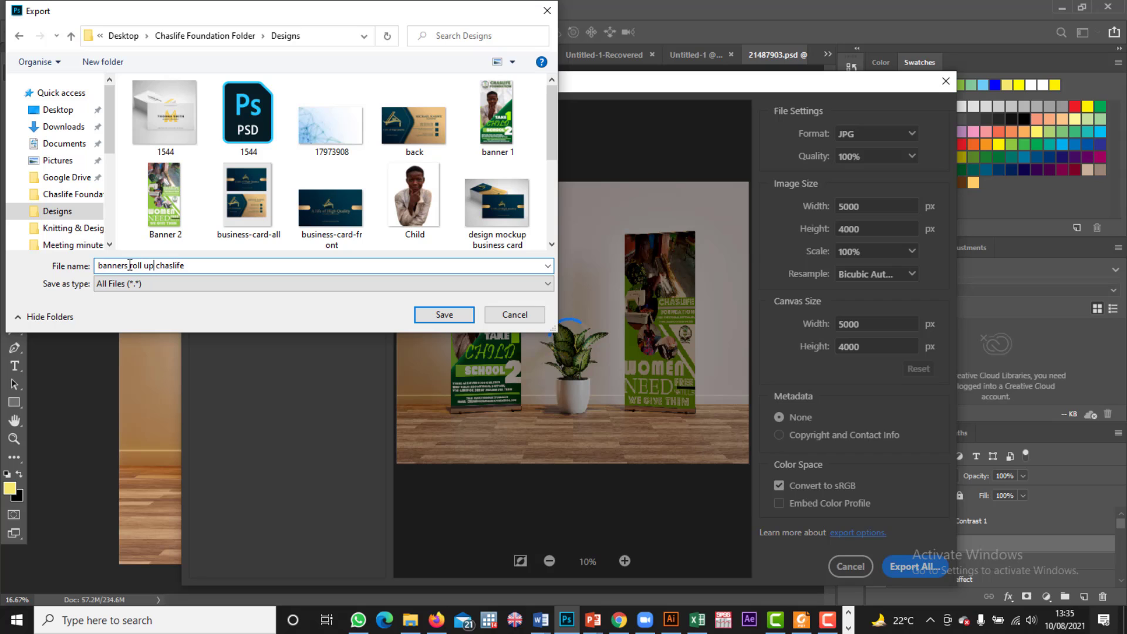
left_click(433, 317)
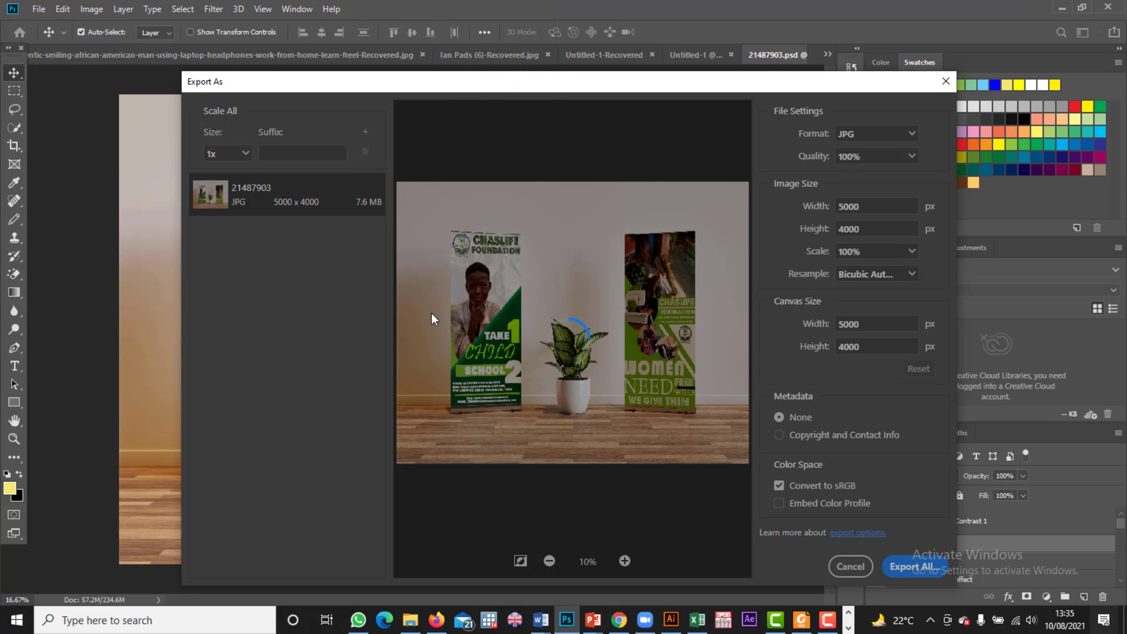